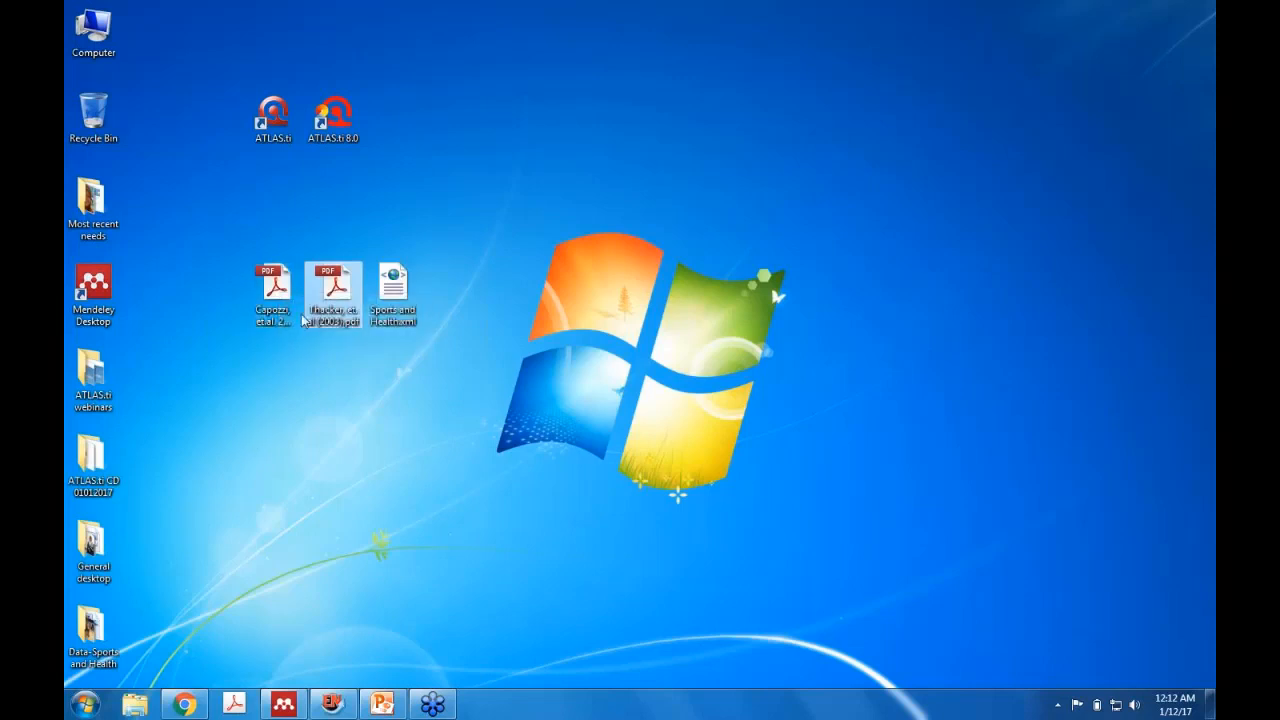
# Step: Open the PDF article Capozzi, et.al. 2015.pdf on the desktop, skim its first two pages, and close it
pyautogui.click(273, 288)
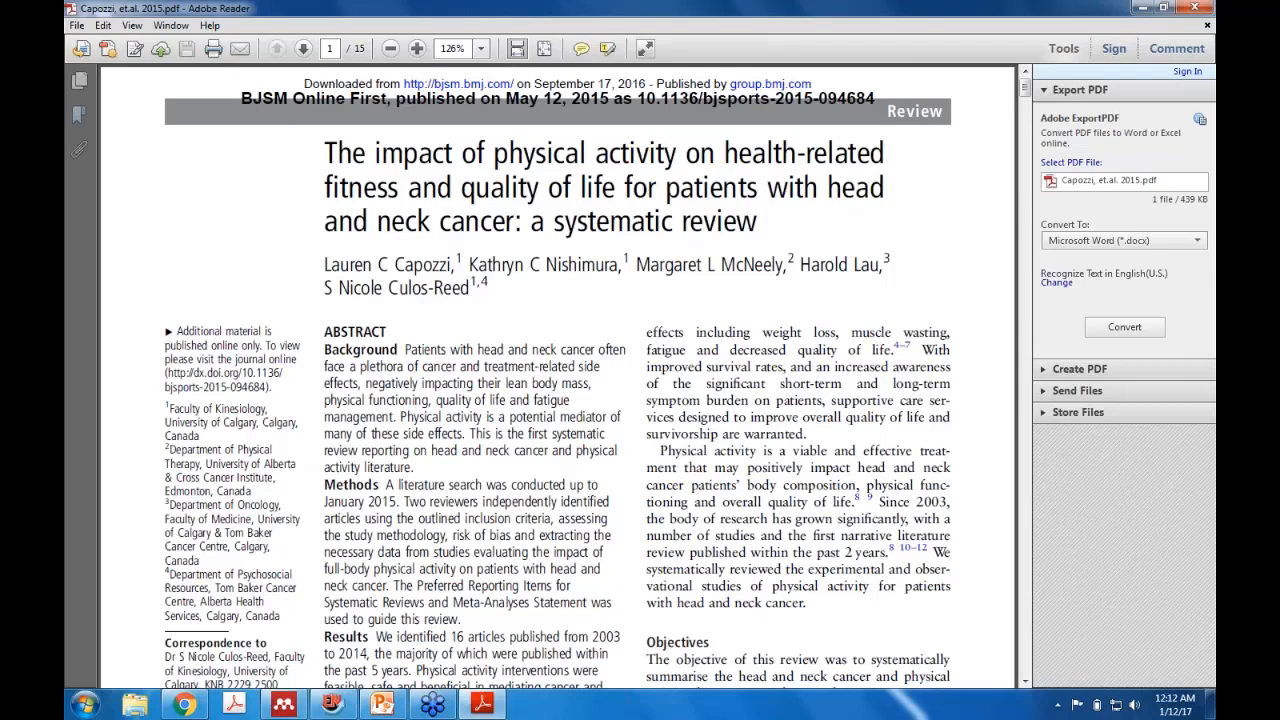
pyautogui.scroll(-5, 672, 390)
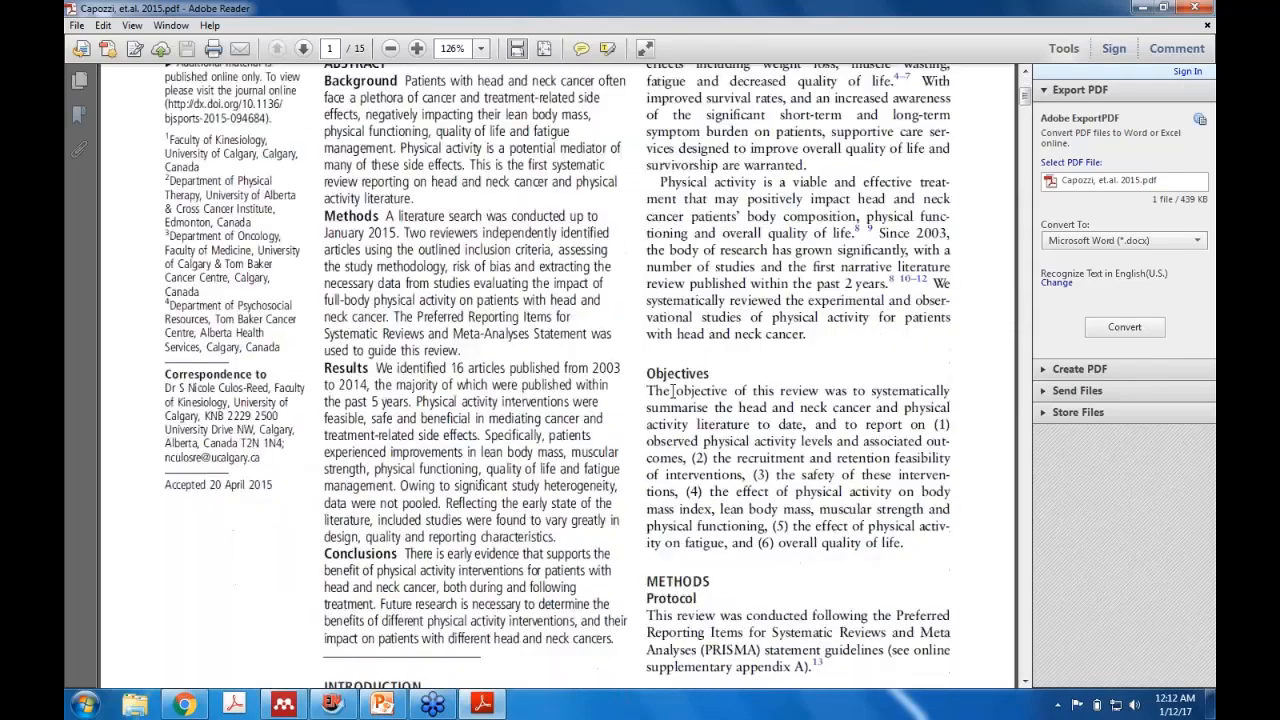
pyautogui.scroll(-8, 672, 390)
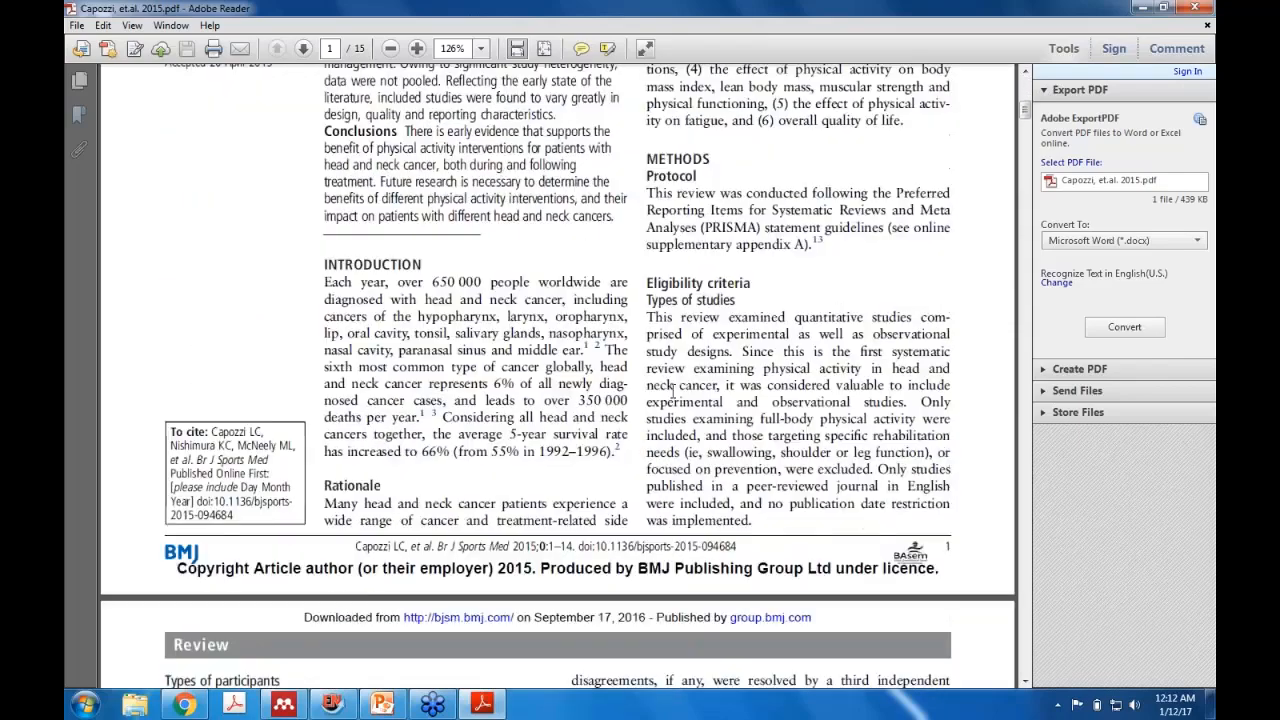
pyautogui.scroll(-6, 672, 390)
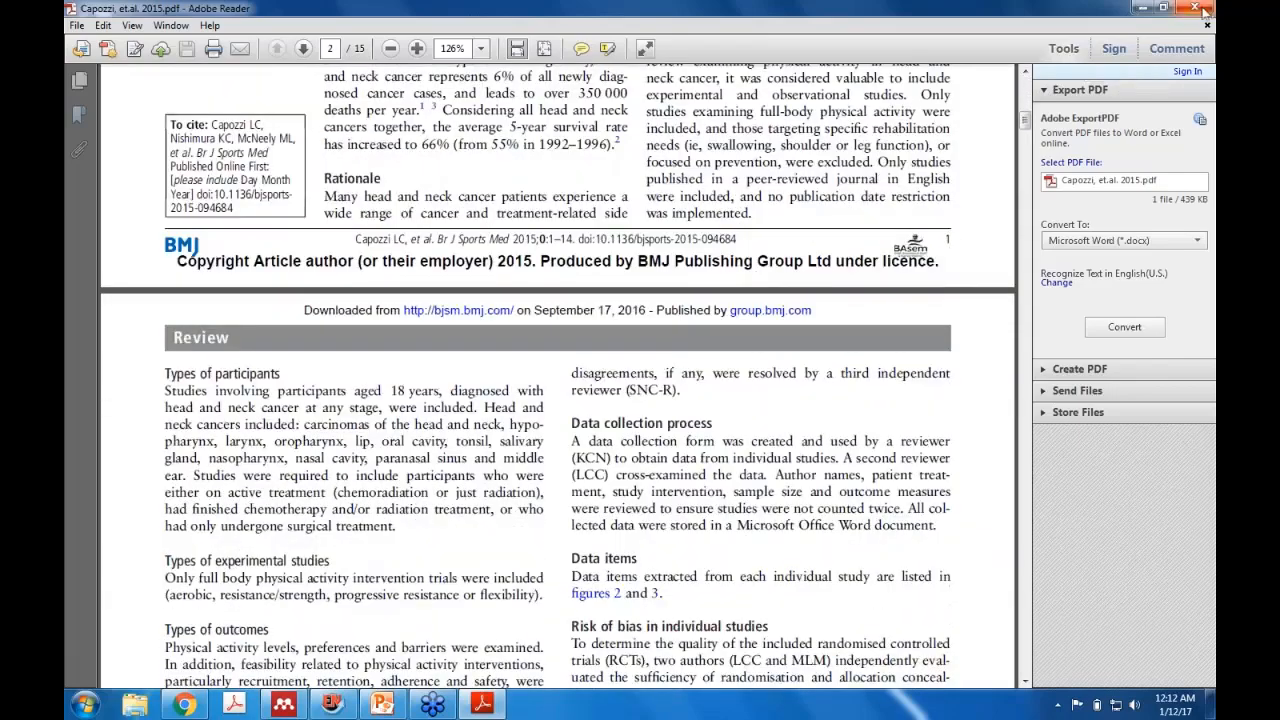
pyautogui.click(1204, 10)
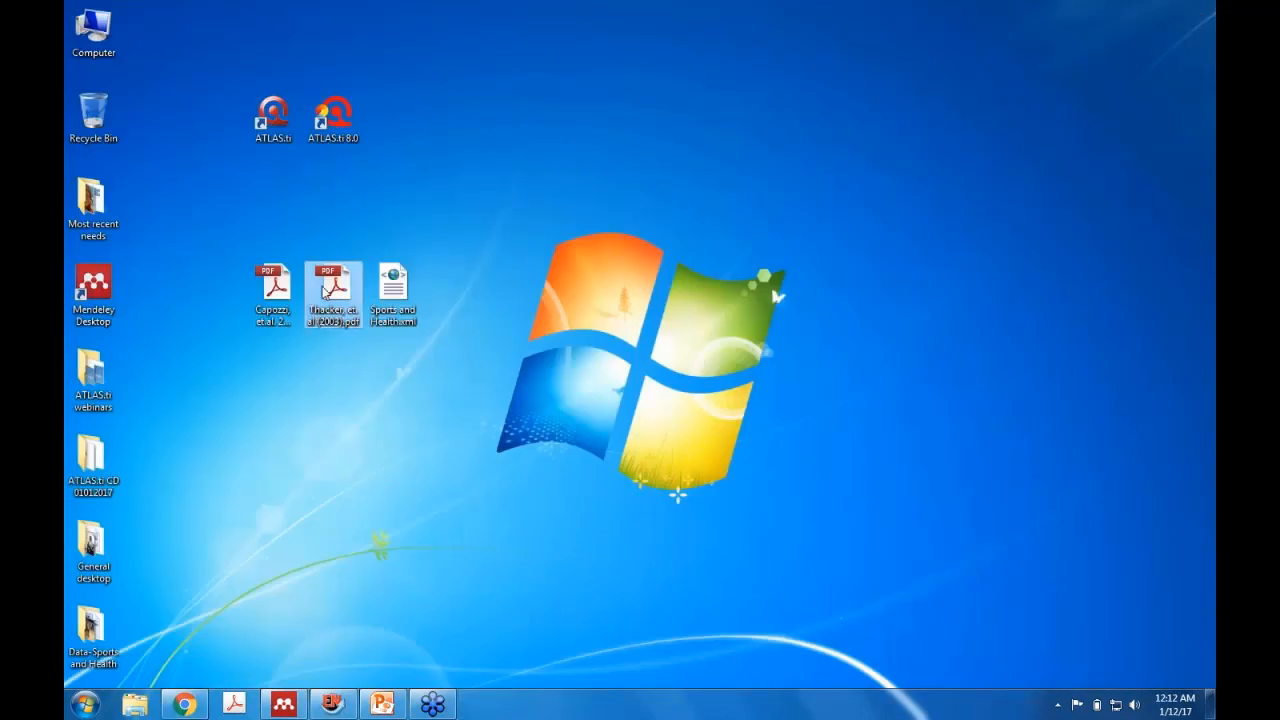
# Step: Open the PDF article Thacker, et. al (2003).pdf on the desktop, skim its first three pages, and close it
pyautogui.doubleClick(325, 290)
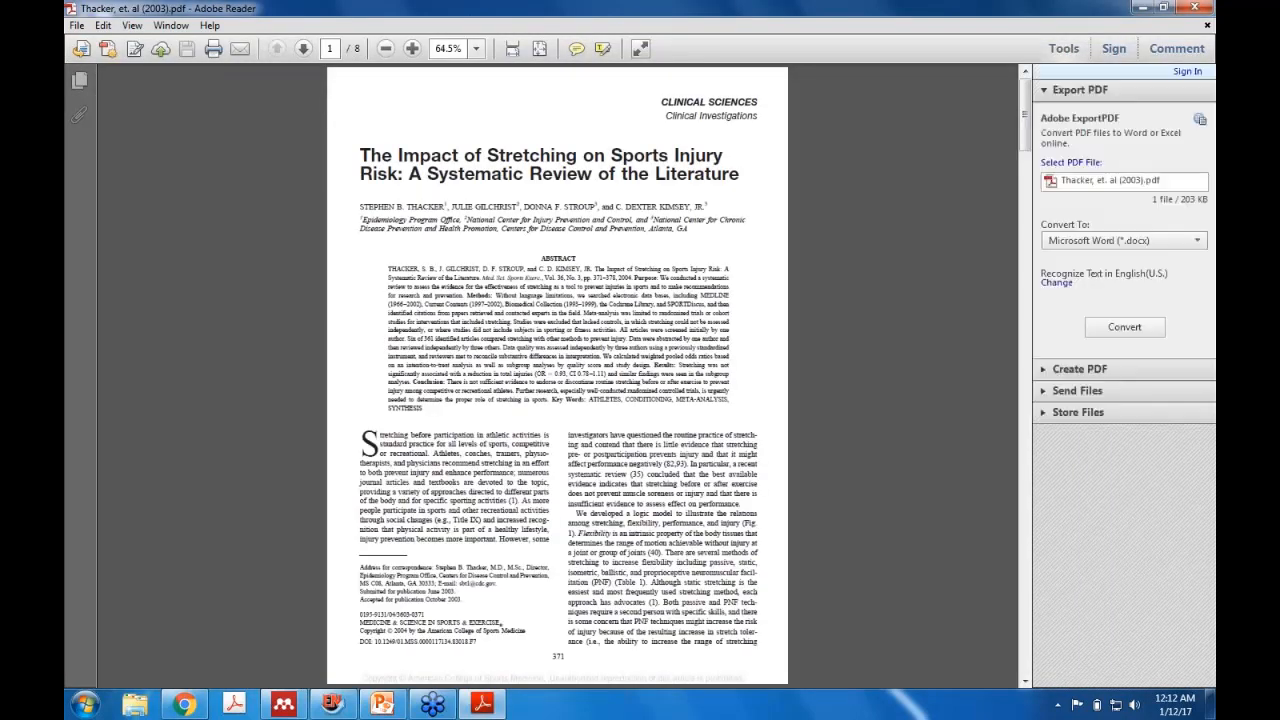
pyautogui.scroll(-15, 557, 376)
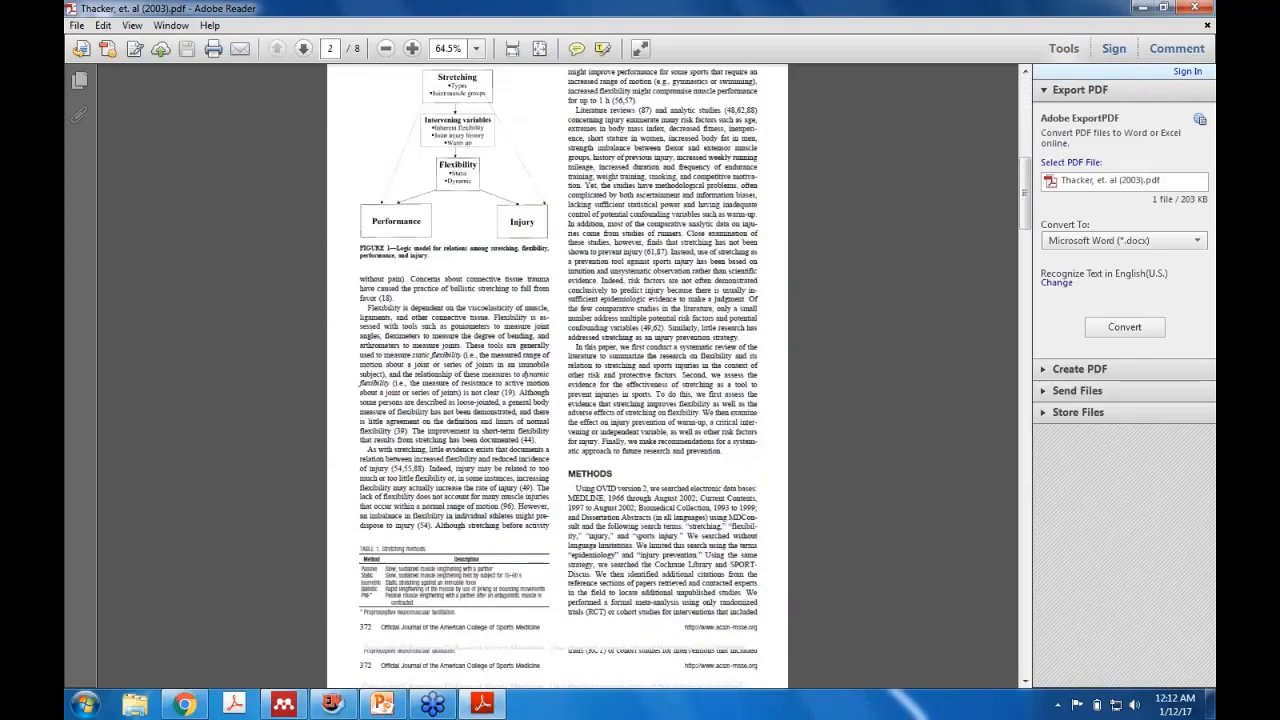
pyautogui.scroll(-10, 557, 376)
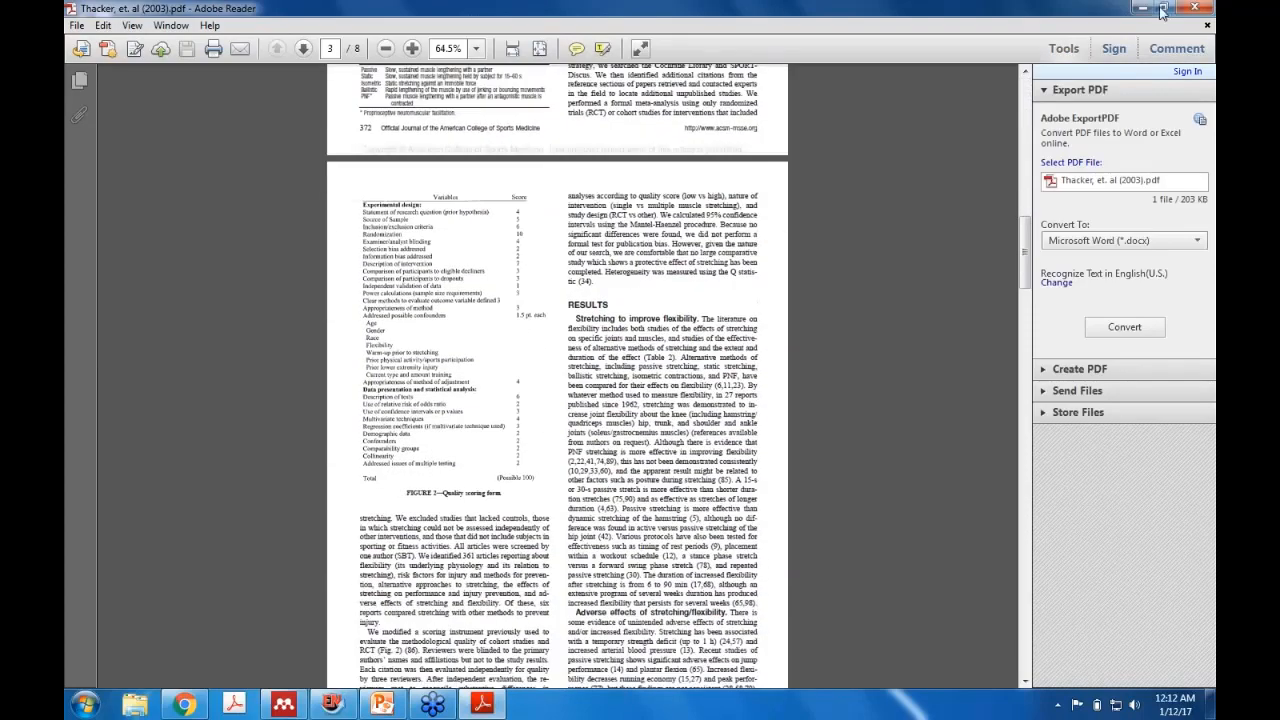
pyautogui.click(1194, 8)
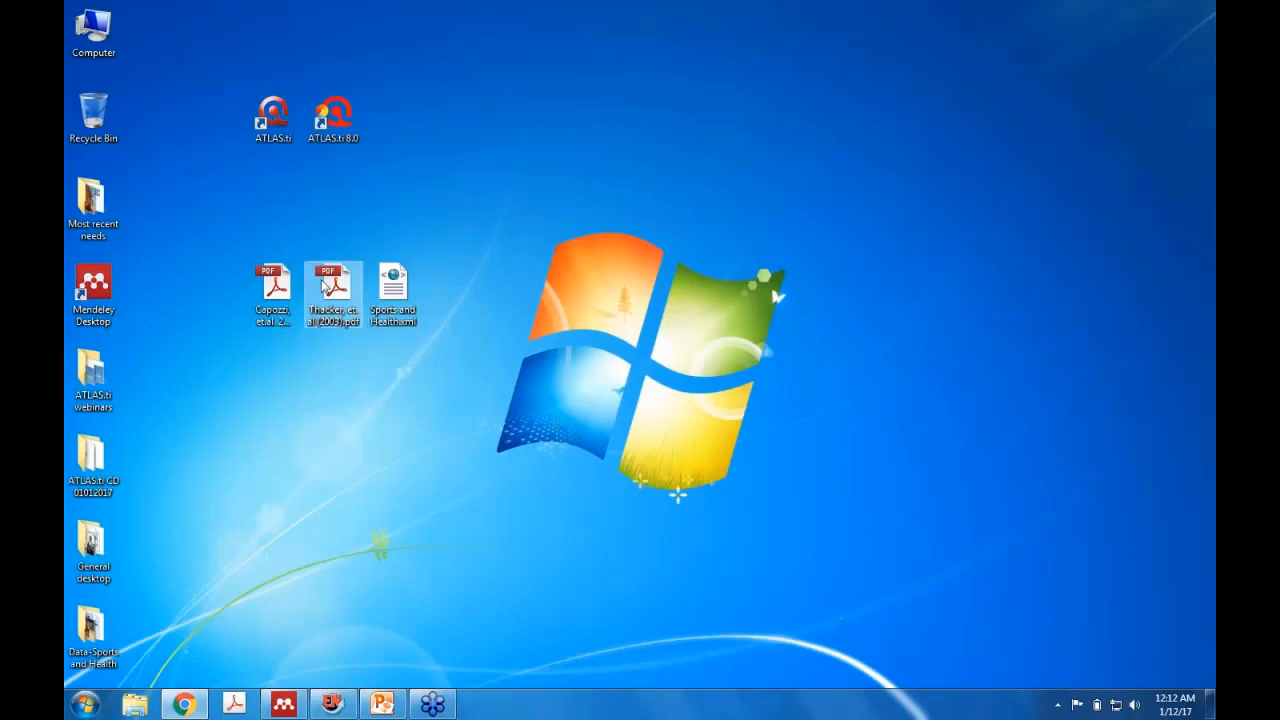
# Step: Launch ATLAS.ti 8.0 from the desktop
pyautogui.click(284, 288)
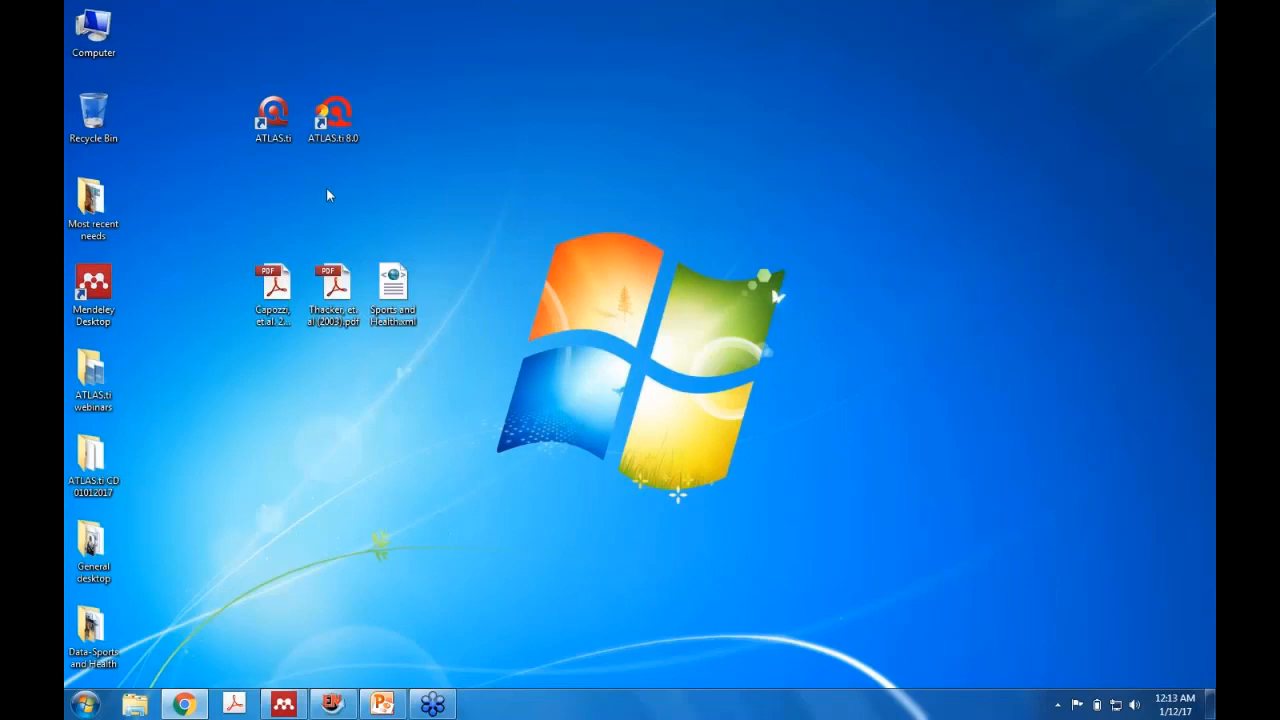
pyautogui.doubleClick(341, 134)
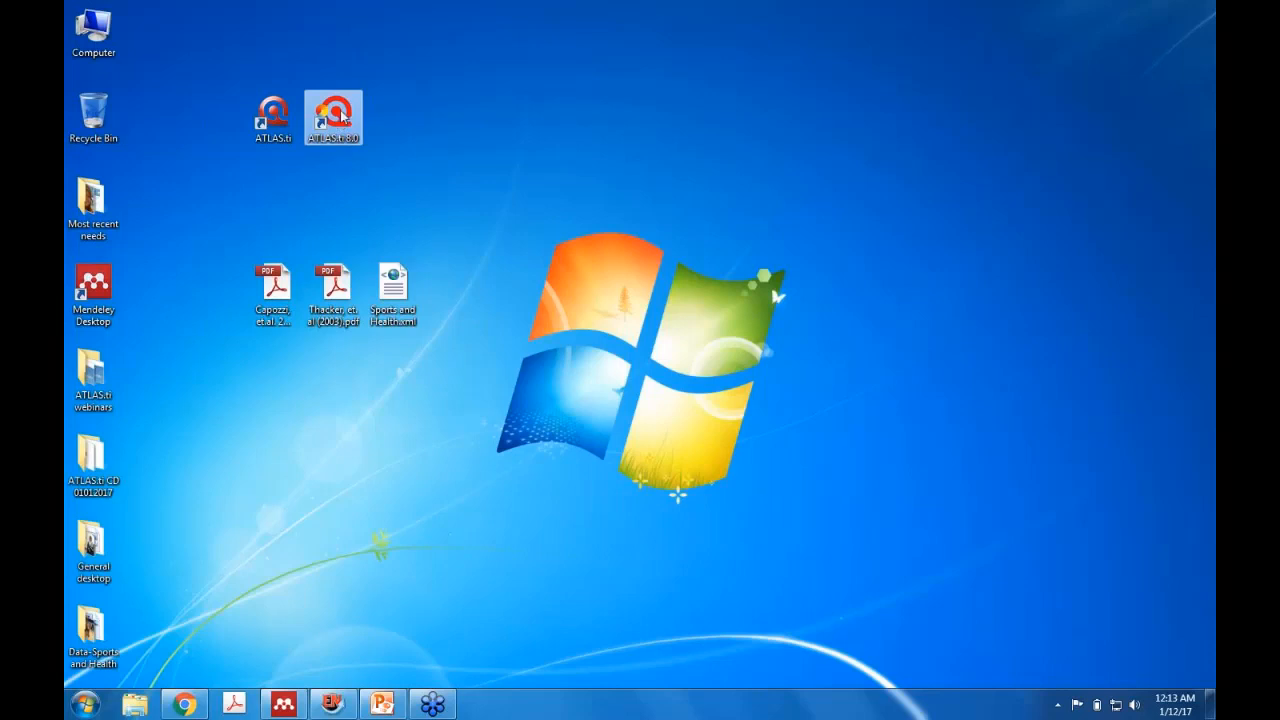
pyautogui.click(278, 135)
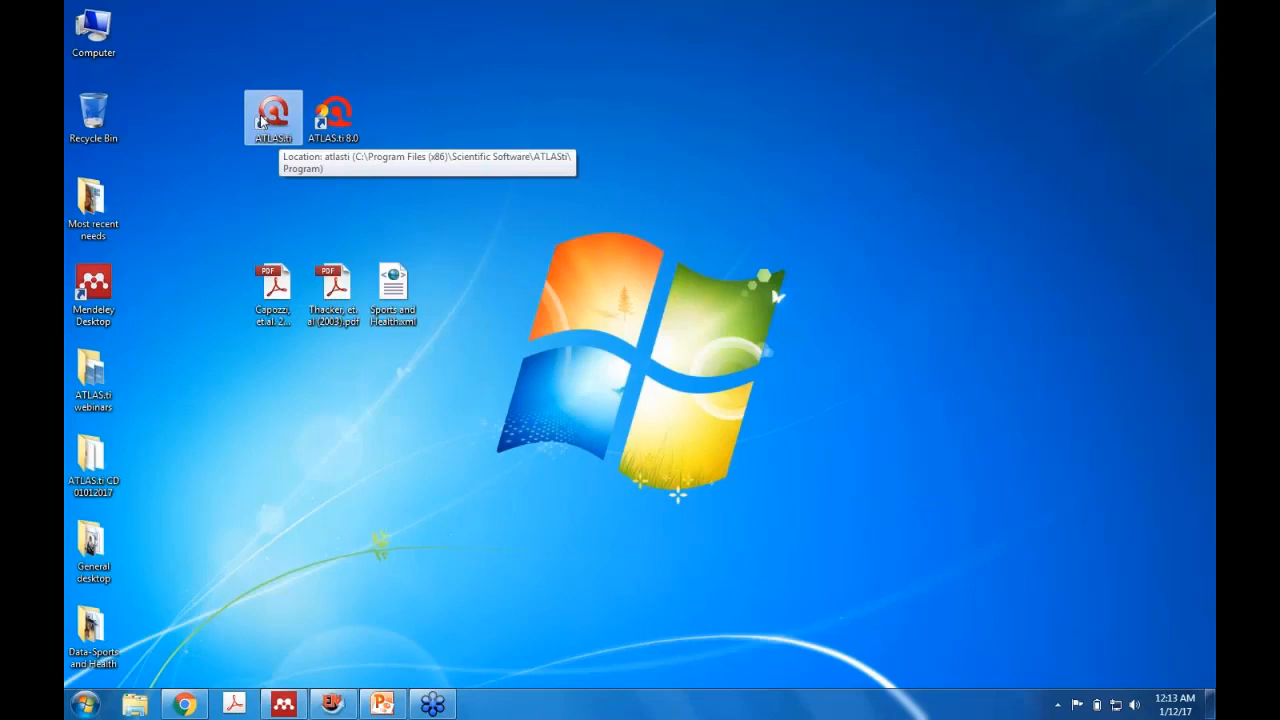
pyautogui.click(348, 116)
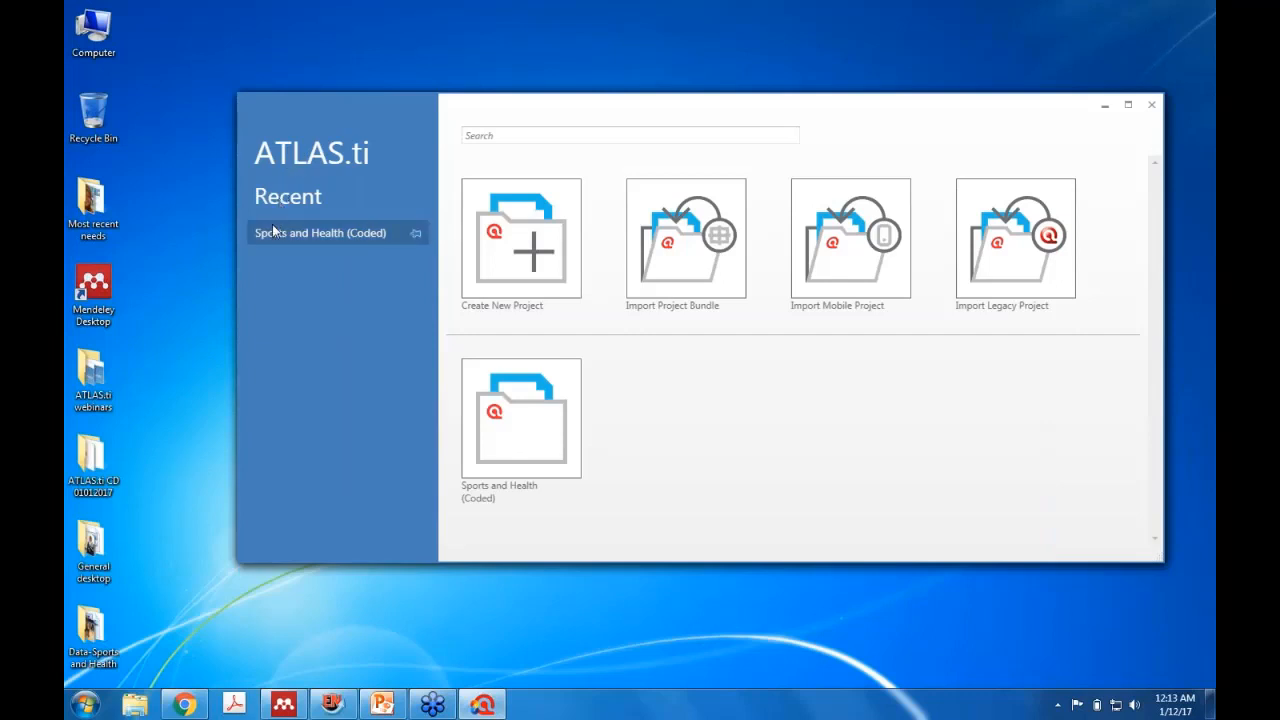
# Step: Create a new empty project named "Sports and health" and maximize its window
pyautogui.moveTo(275, 242)
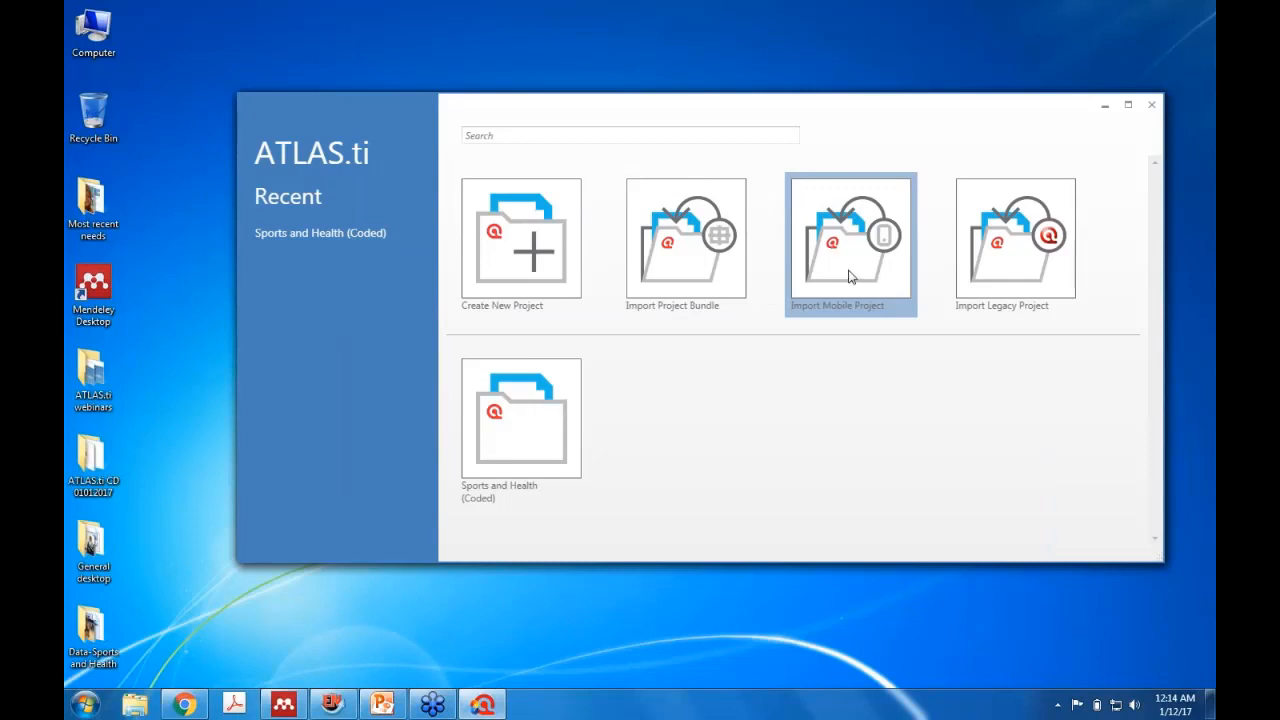
pyautogui.click(1008, 264)
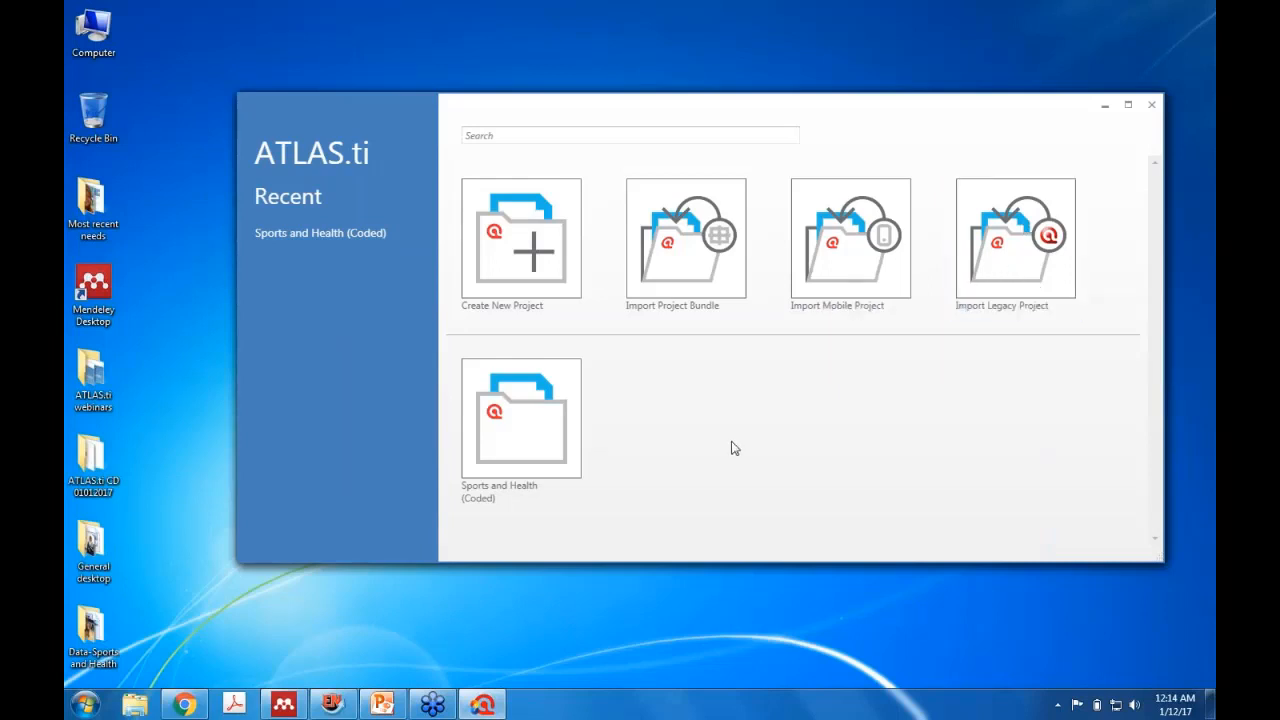
pyautogui.click(551, 277)
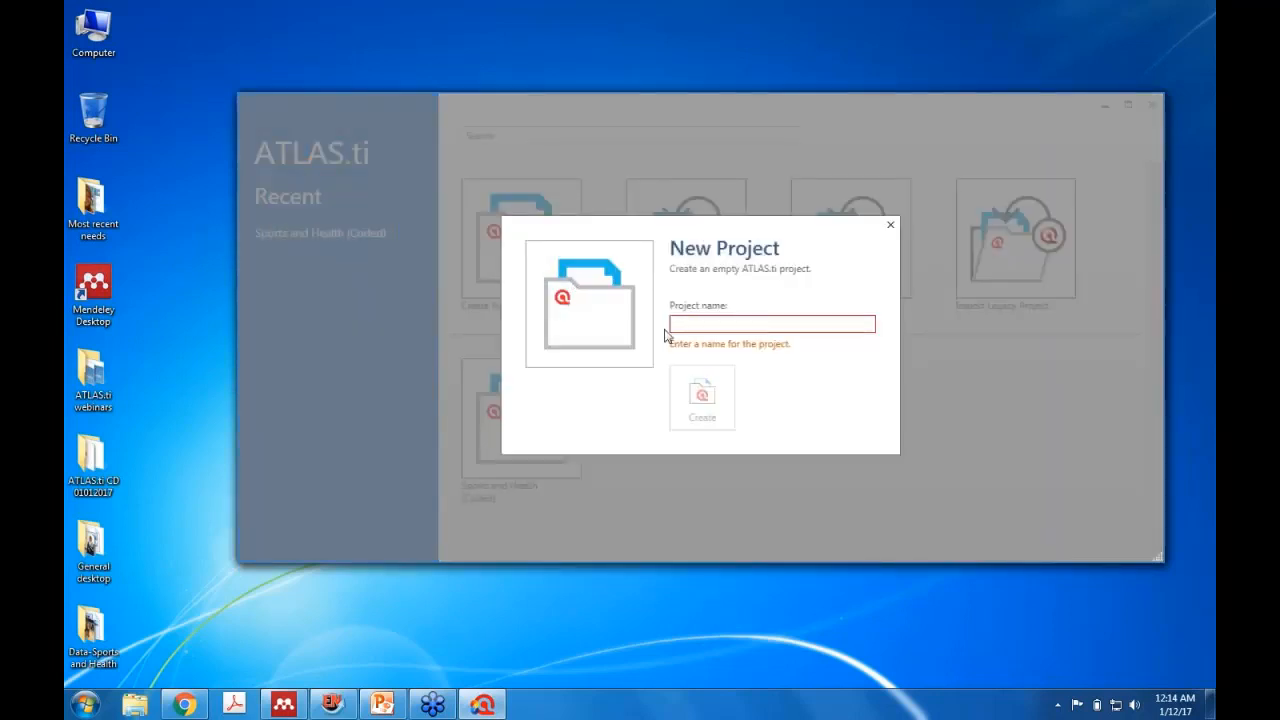
pyautogui.write('Sports')
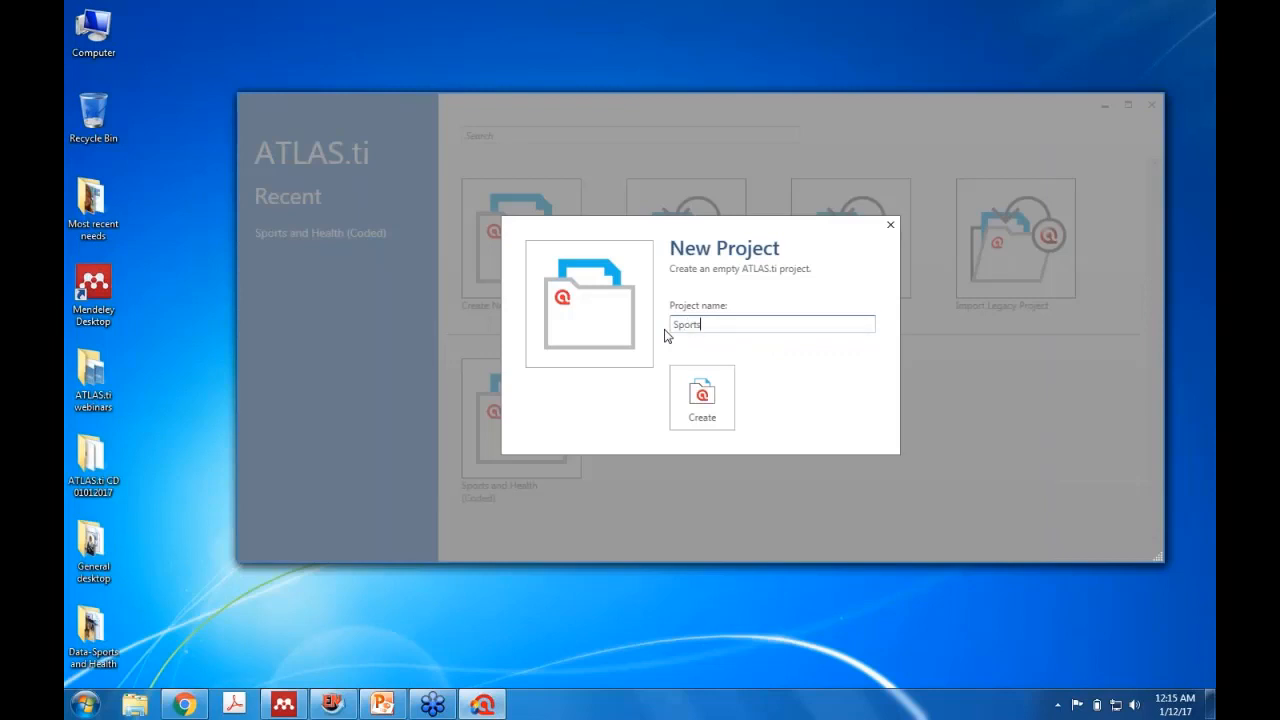
pyautogui.write(' and health')
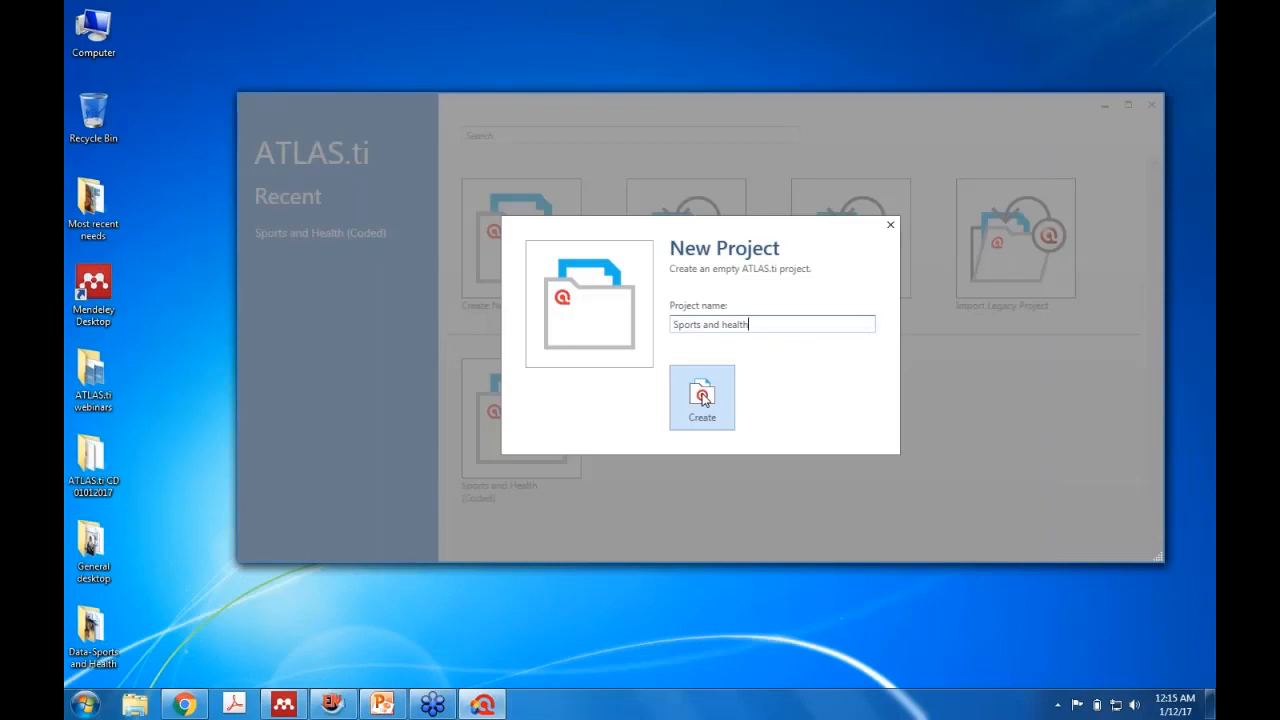
pyautogui.click(718, 430)
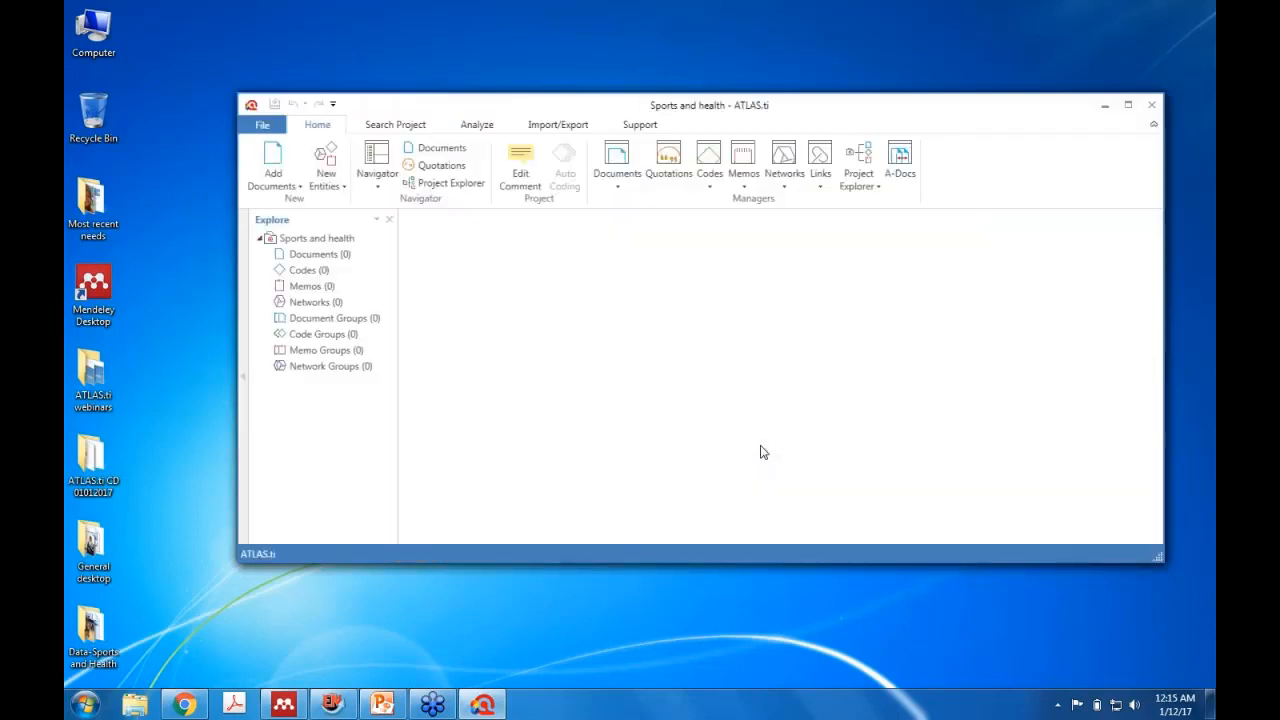
pyautogui.click(1128, 104)
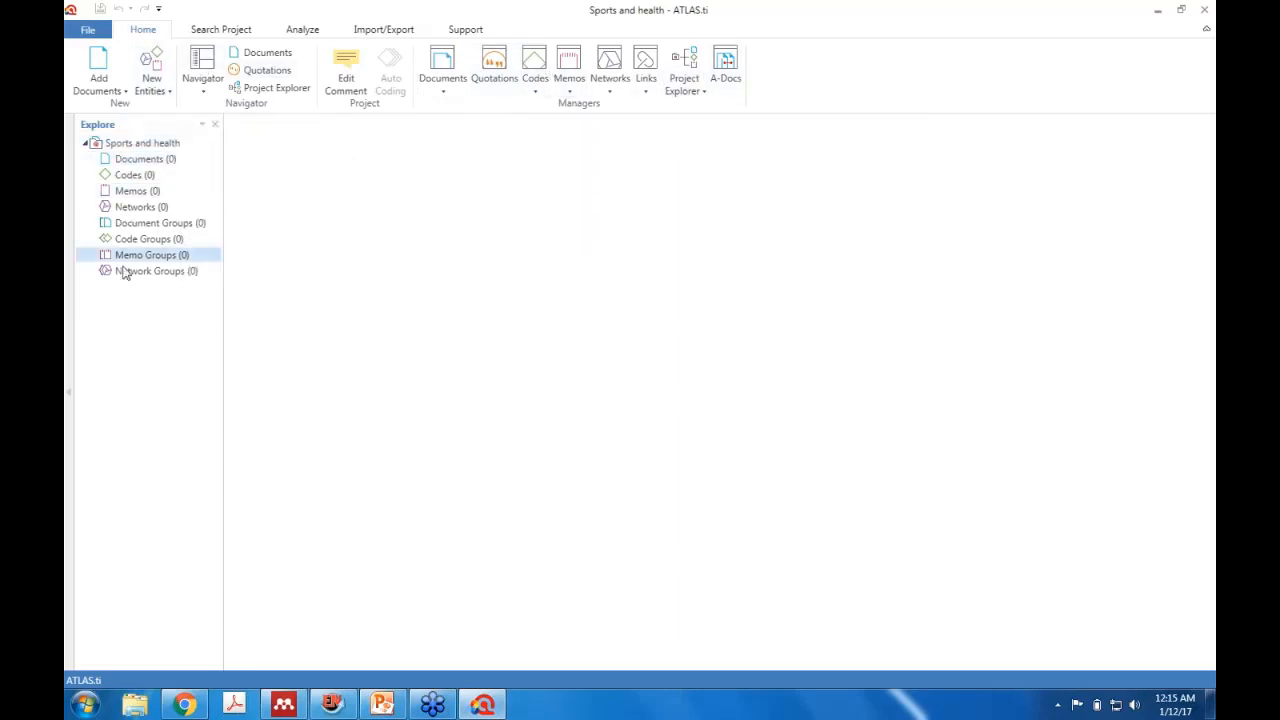
pyautogui.click(86, 145)
pyautogui.click(86, 145)
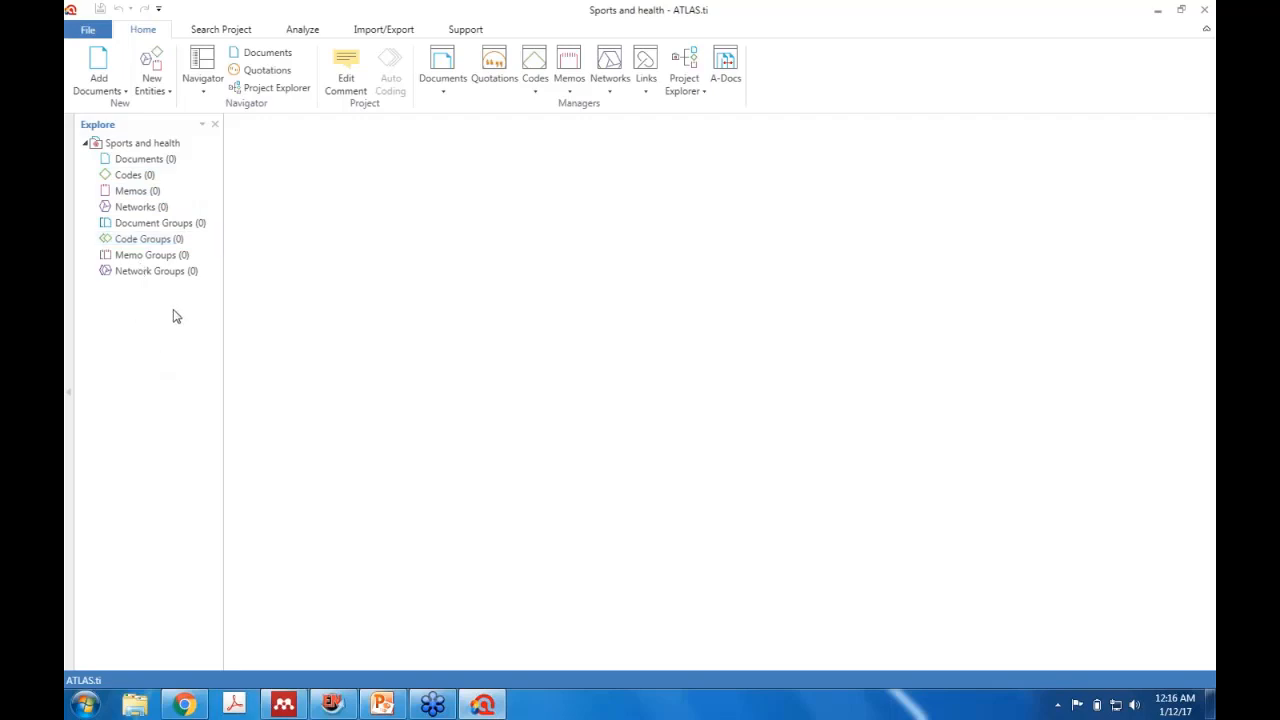
pyautogui.click(103, 68)
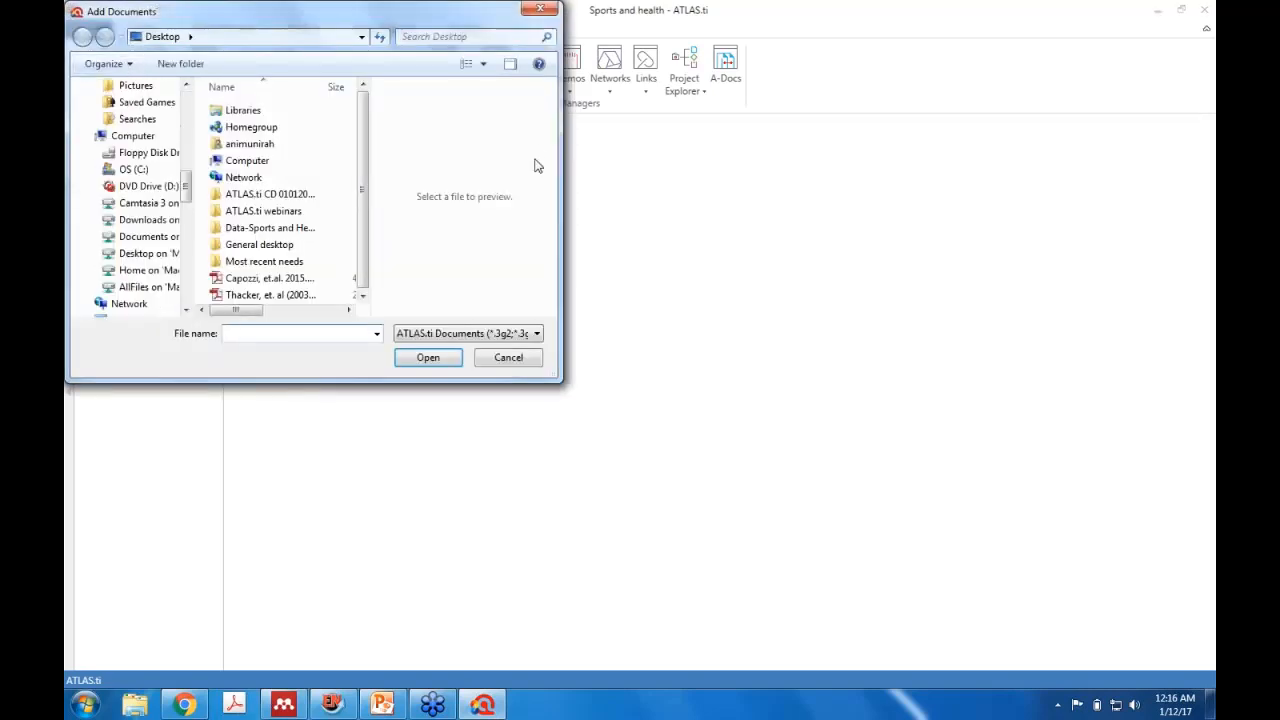
pyautogui.click(510, 358)
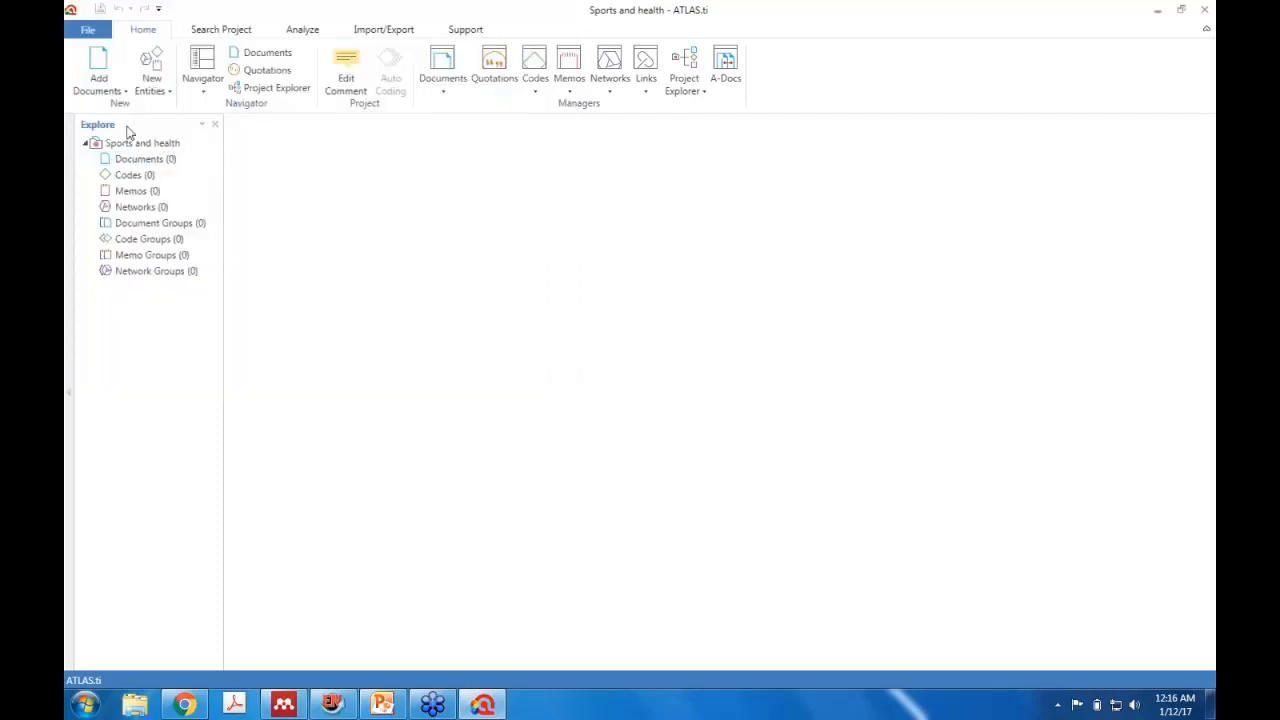
pyautogui.click(105, 91)
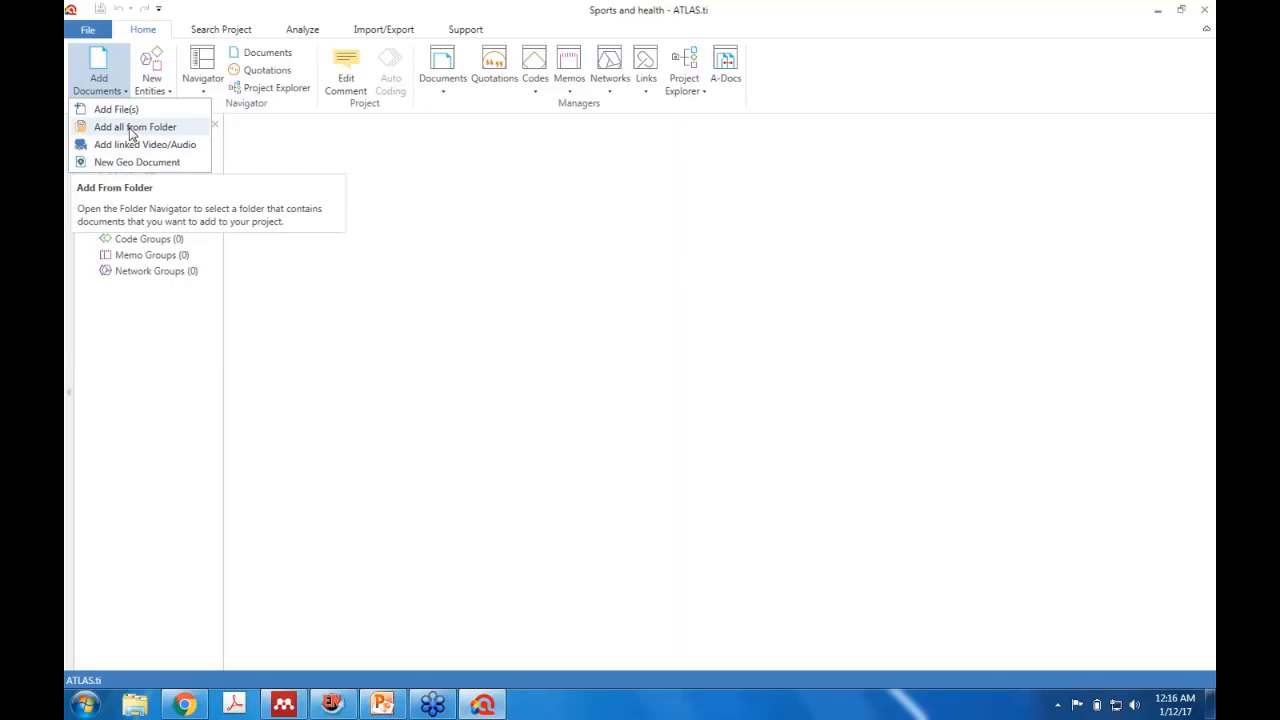
# Step: Add the two desktop PDF files Capozzi, et.al. 2015.pdf and Thacker, et. al (2003).pdf to the project as documents
pyautogui.click(107, 63)
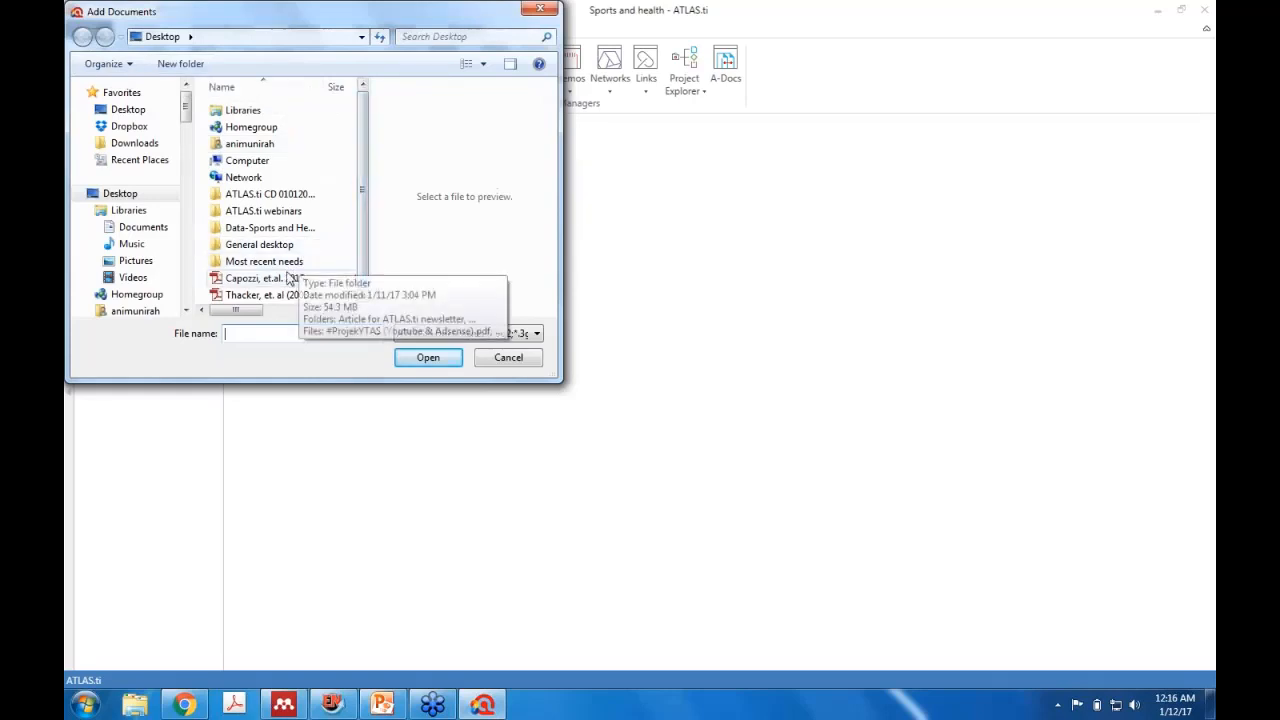
pyautogui.click(289, 278)
pyautogui.click(270, 295)
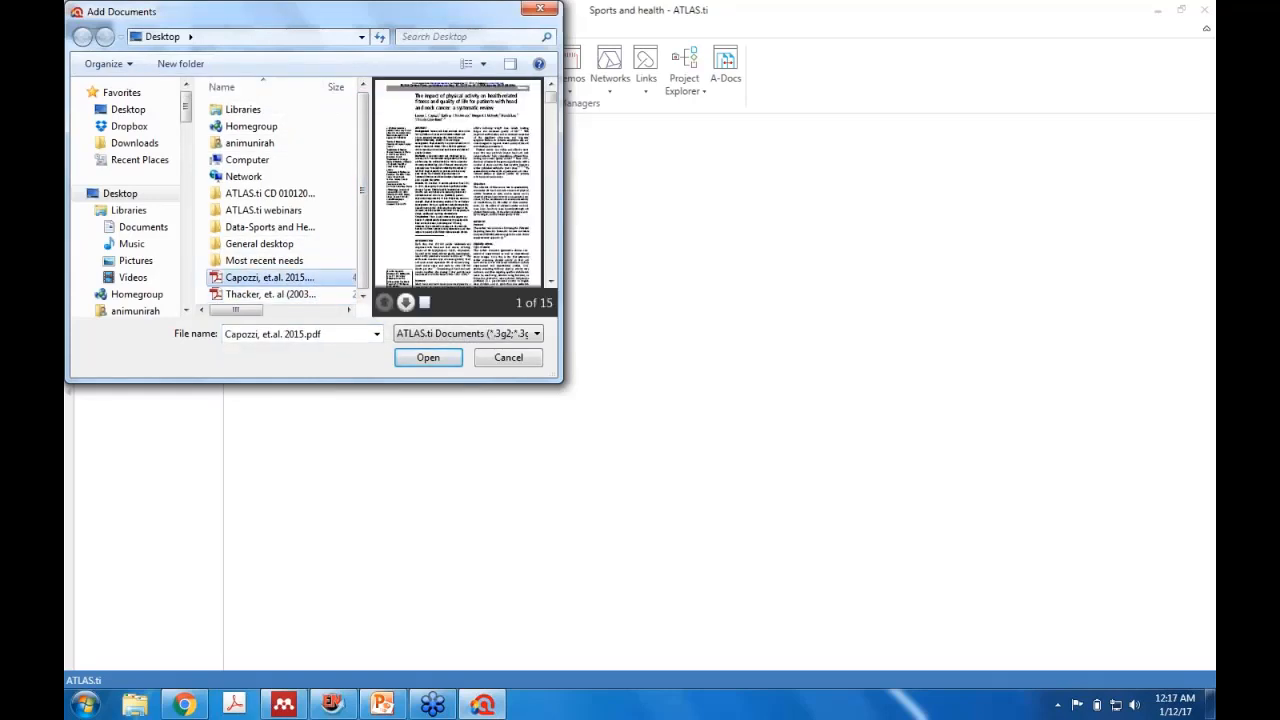
pyautogui.keyDown('ctrl'); pyautogui.click(282, 296); pyautogui.keyUp('ctrl')
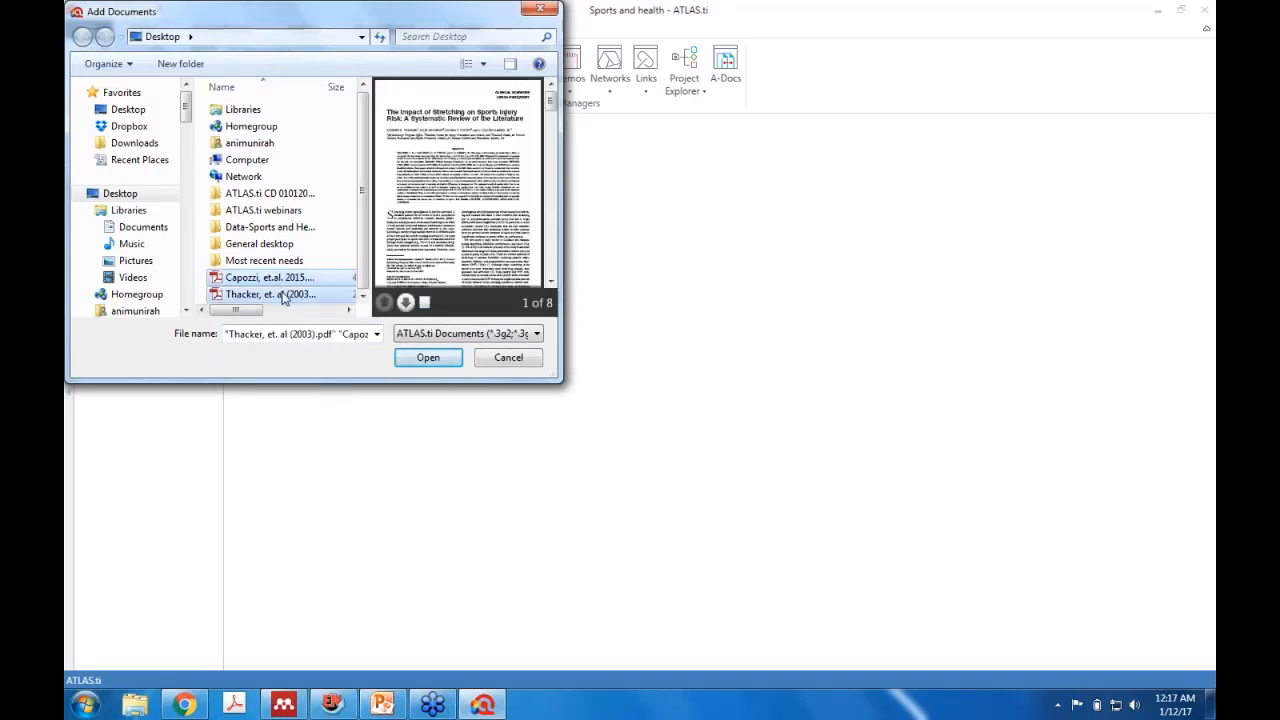
pyautogui.click(428, 358)
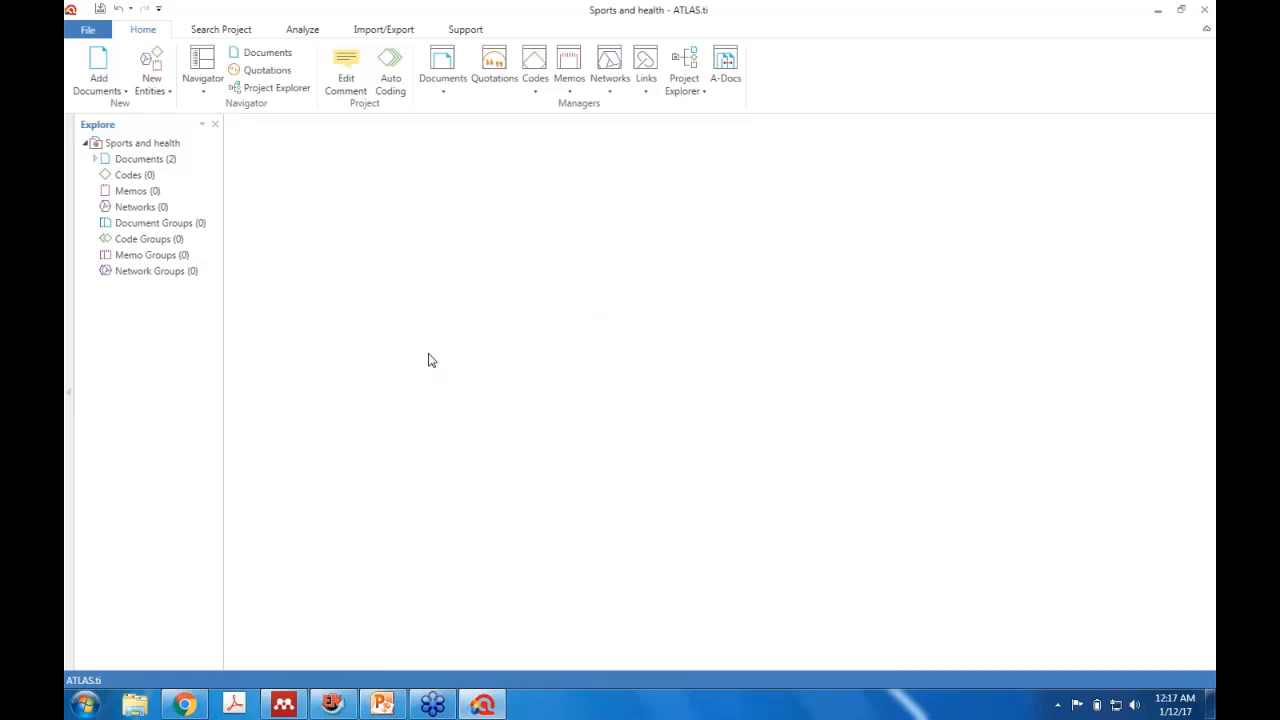
# Step: Expand the project's documents list, view the added documents in the Document Manager, and close the manager
pyautogui.click(95, 160)
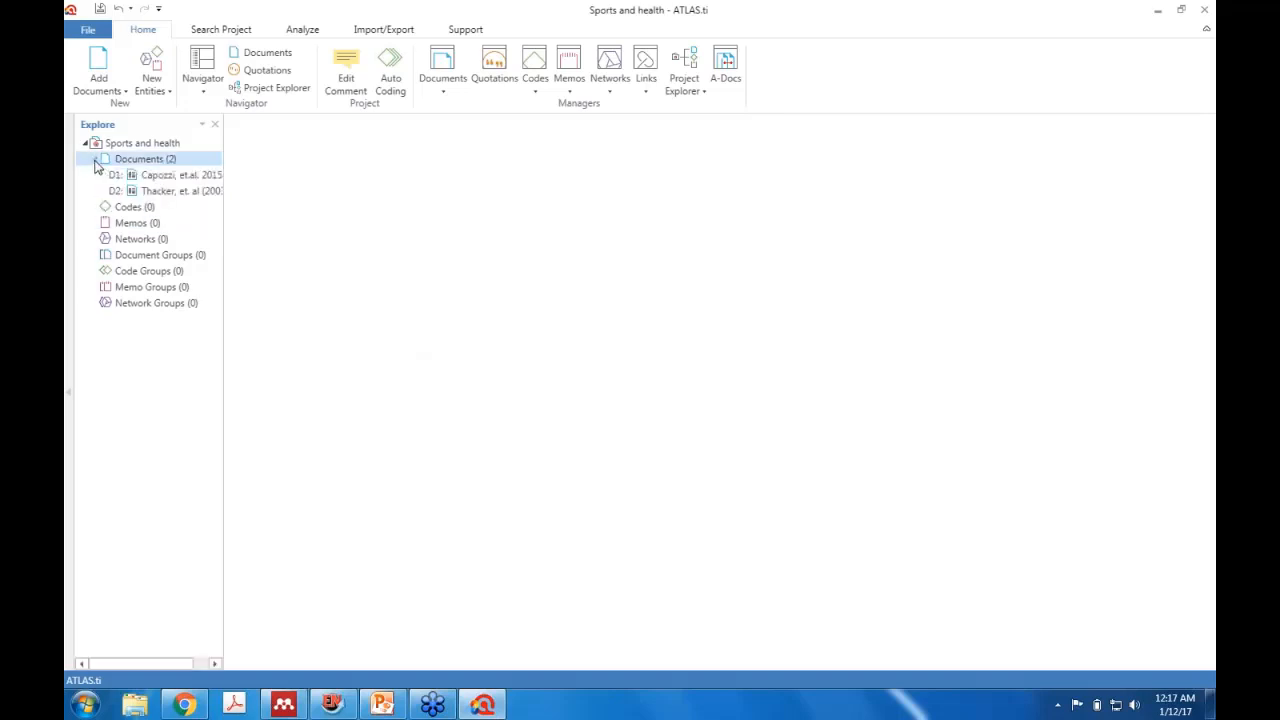
pyautogui.click(146, 164)
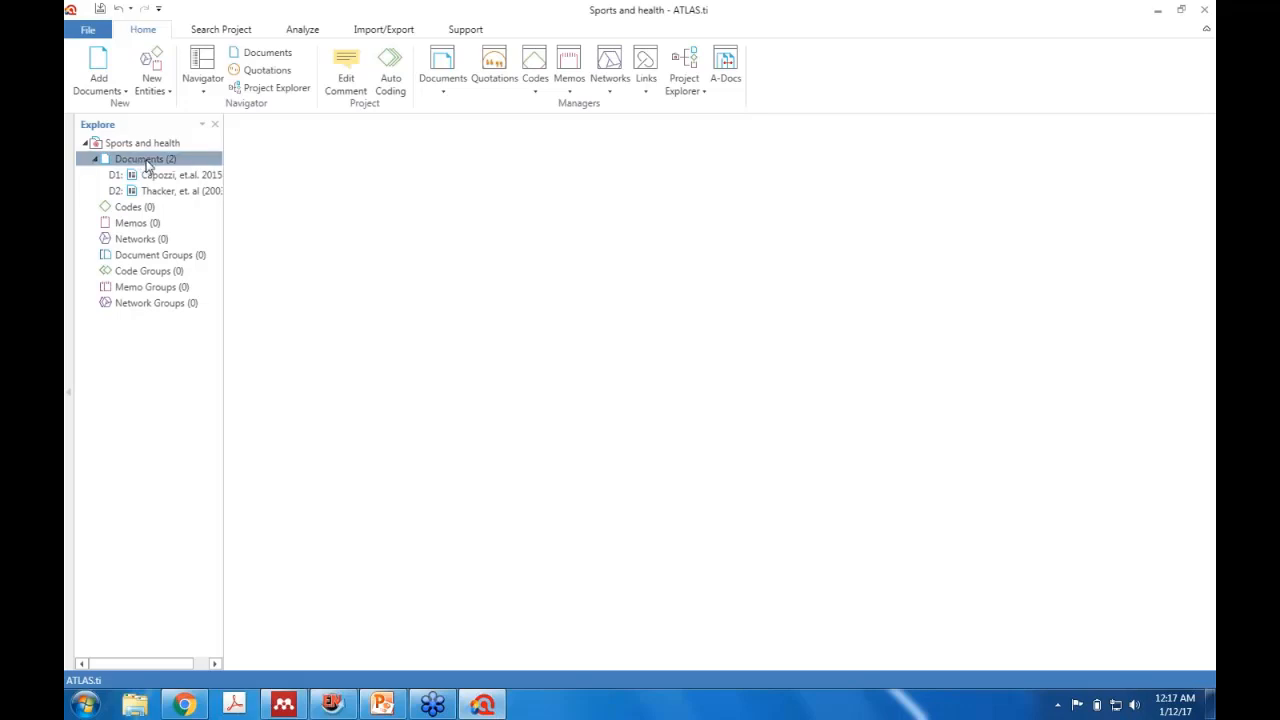
pyautogui.doubleClick(146, 164)
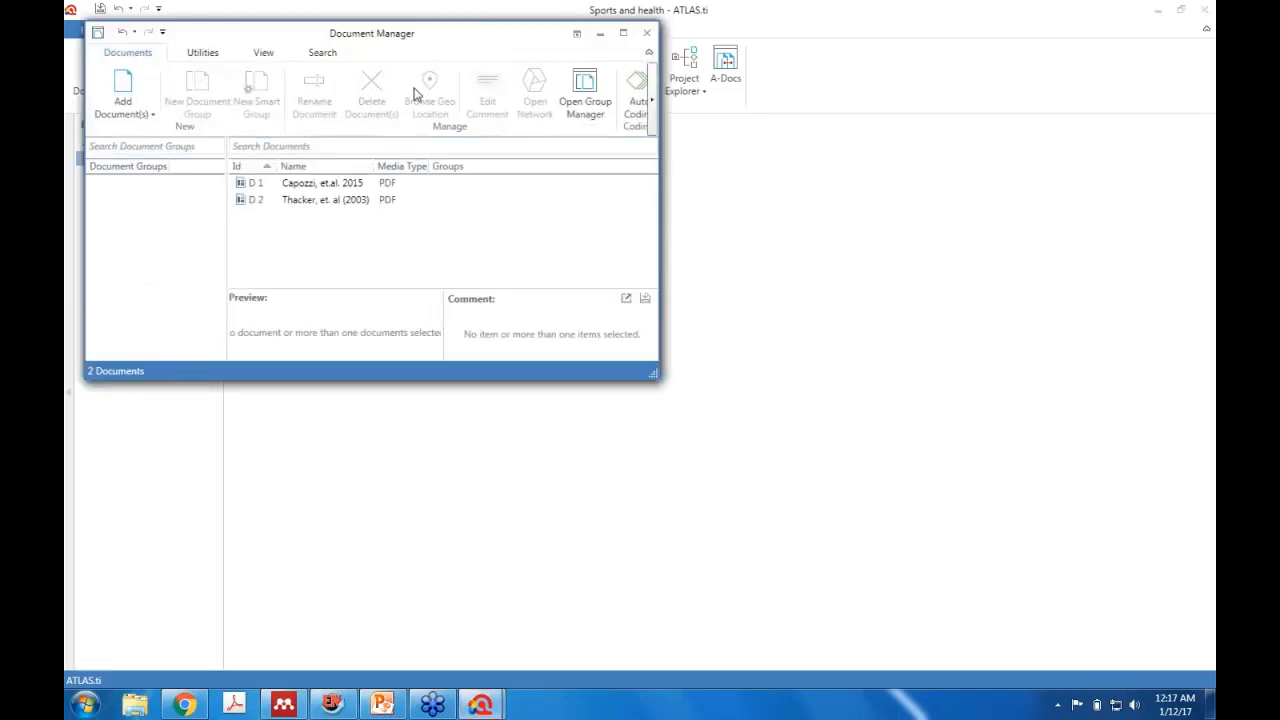
pyautogui.click(646, 33)
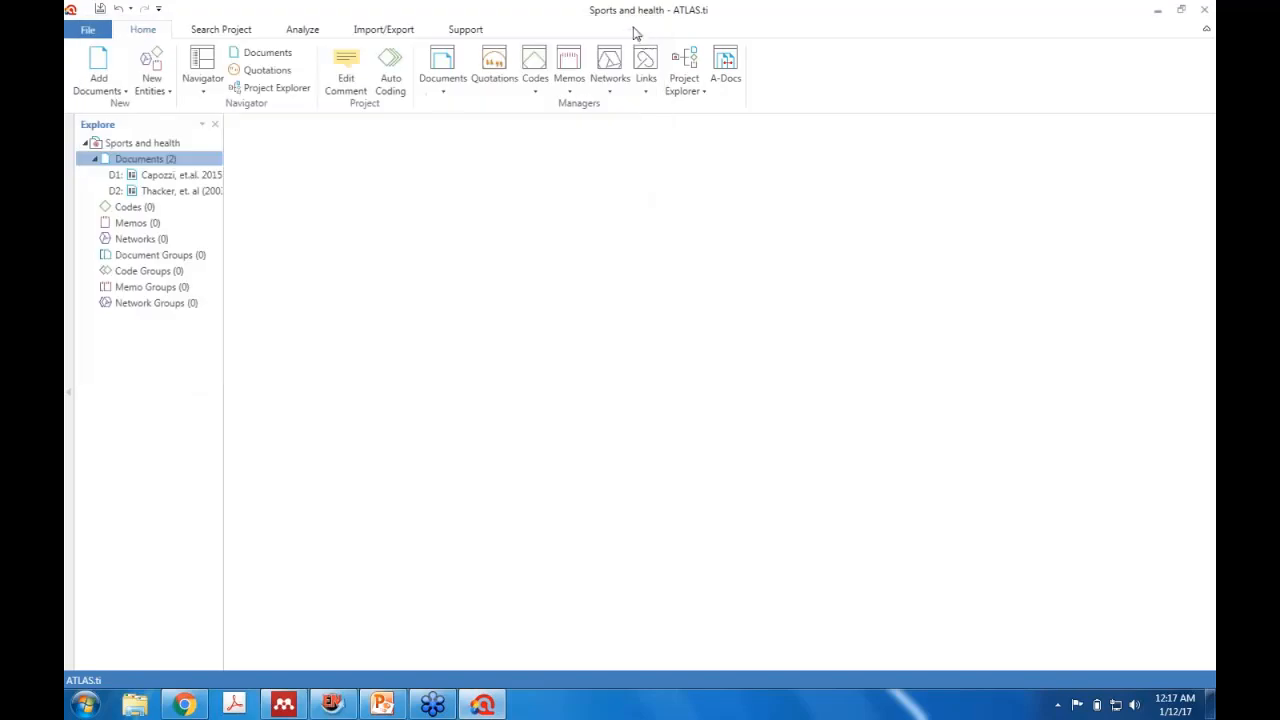
# Step: Open the documents Capozzi, et.al. 2015 and Thacker, et. al (2003) from the project tree
pyautogui.click(172, 177)
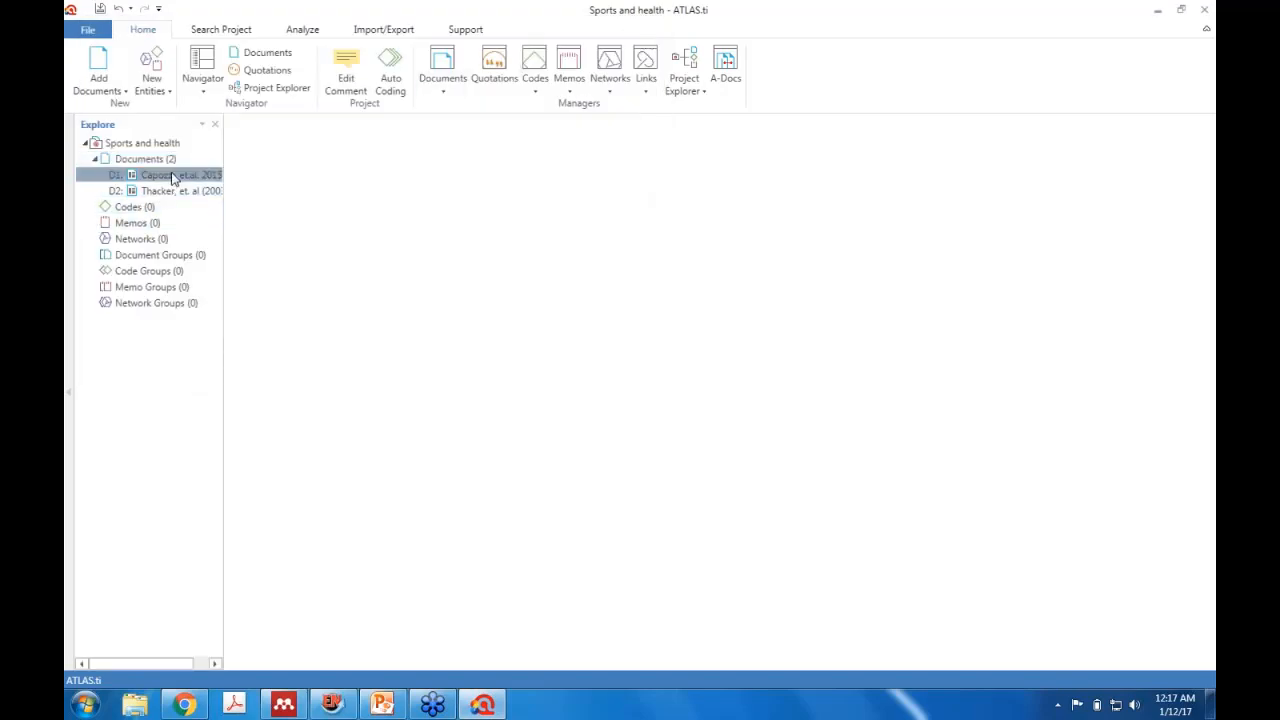
pyautogui.doubleClick(172, 177)
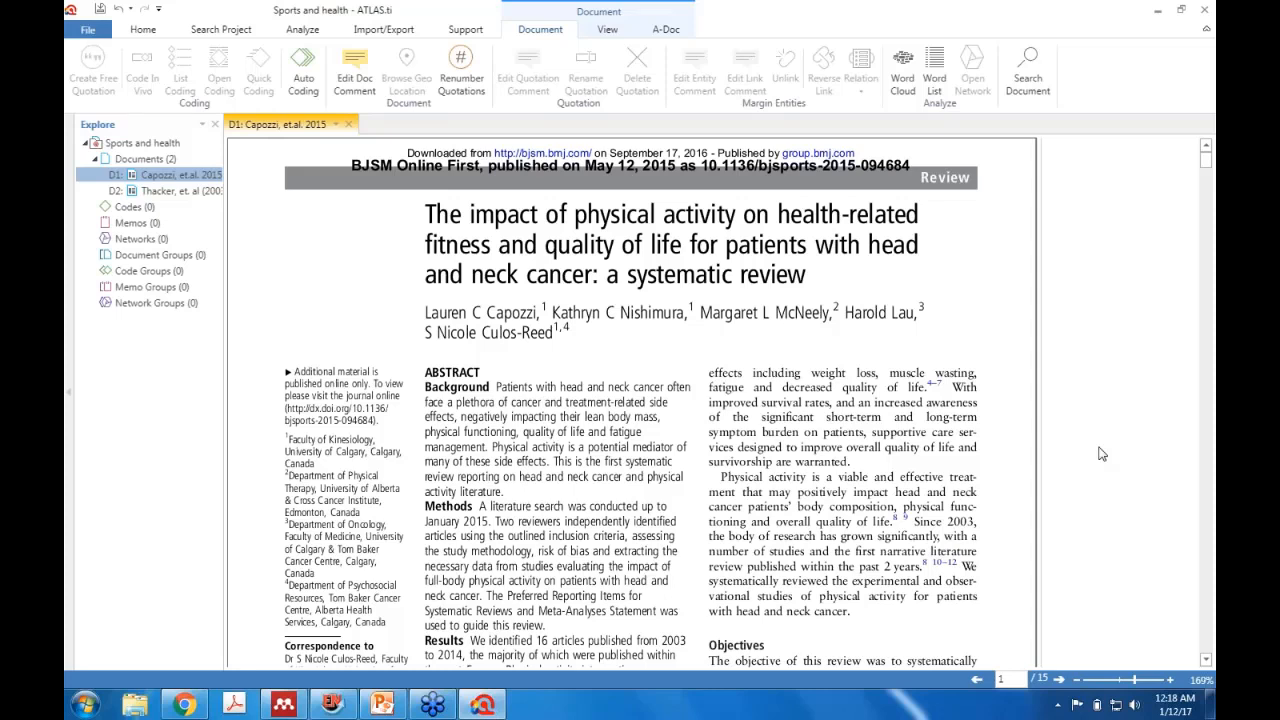
pyautogui.click(188, 193)
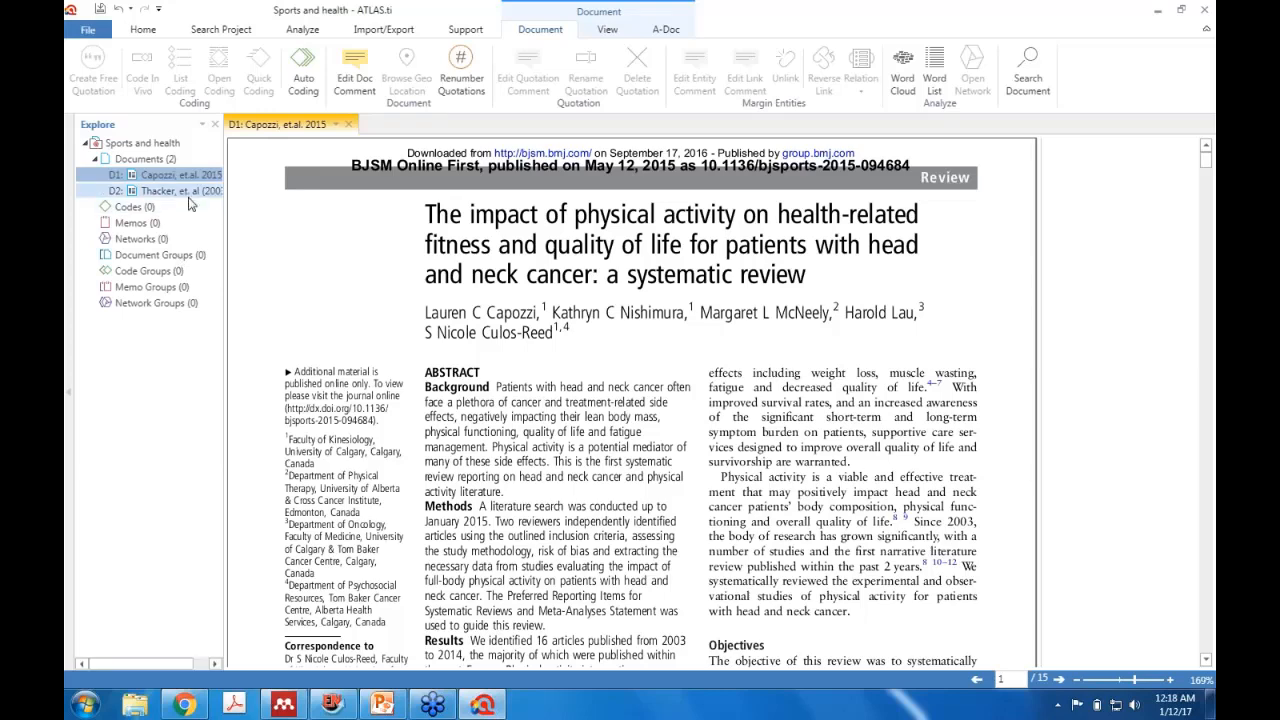
pyautogui.doubleClick(188, 195)
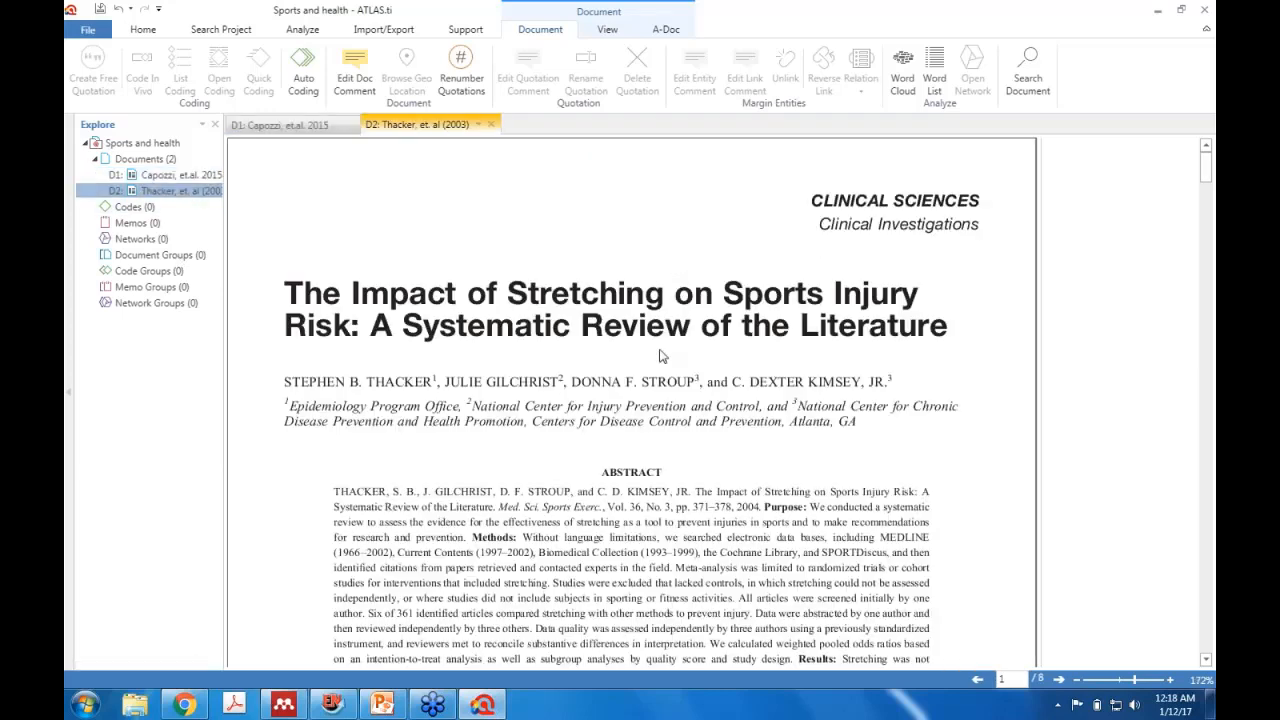
# Step: Open the Document Manager, enlarge its window, and give the preview and comment area more height
pyautogui.click(160, 163)
pyautogui.doubleClick(160, 163)
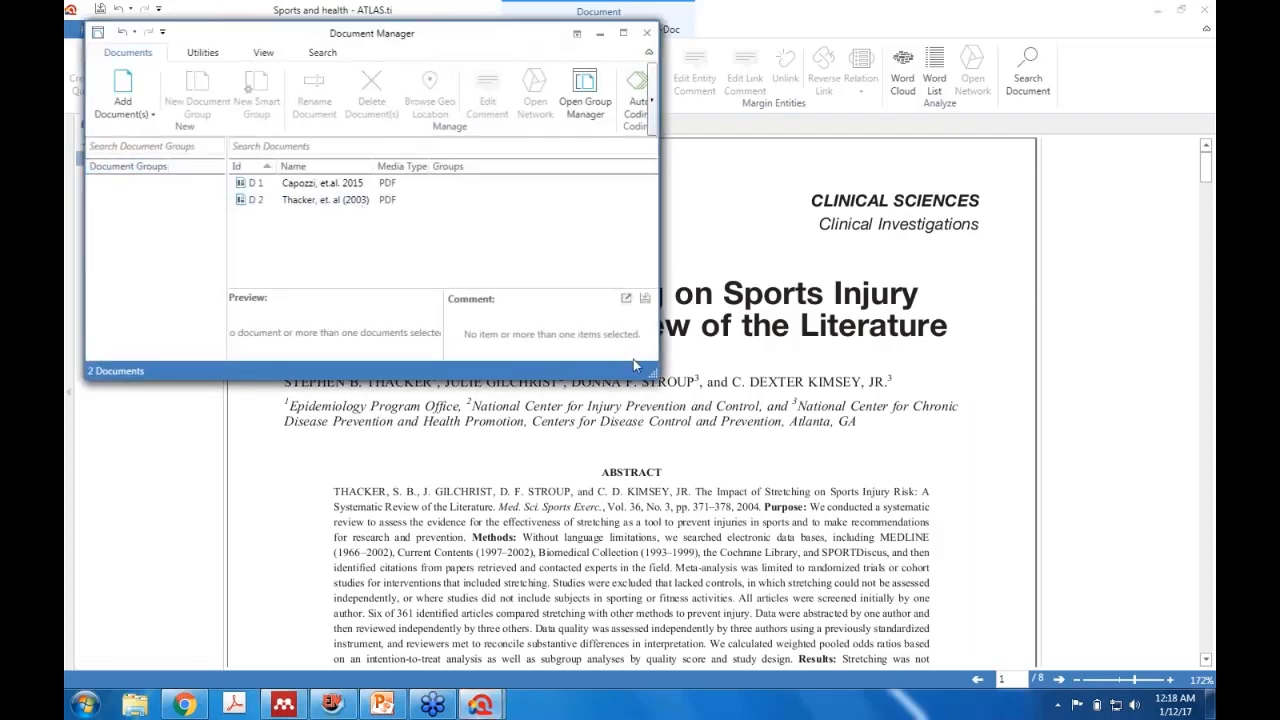
pyautogui.moveTo(743, 444); pyautogui.dragTo(781, 474)
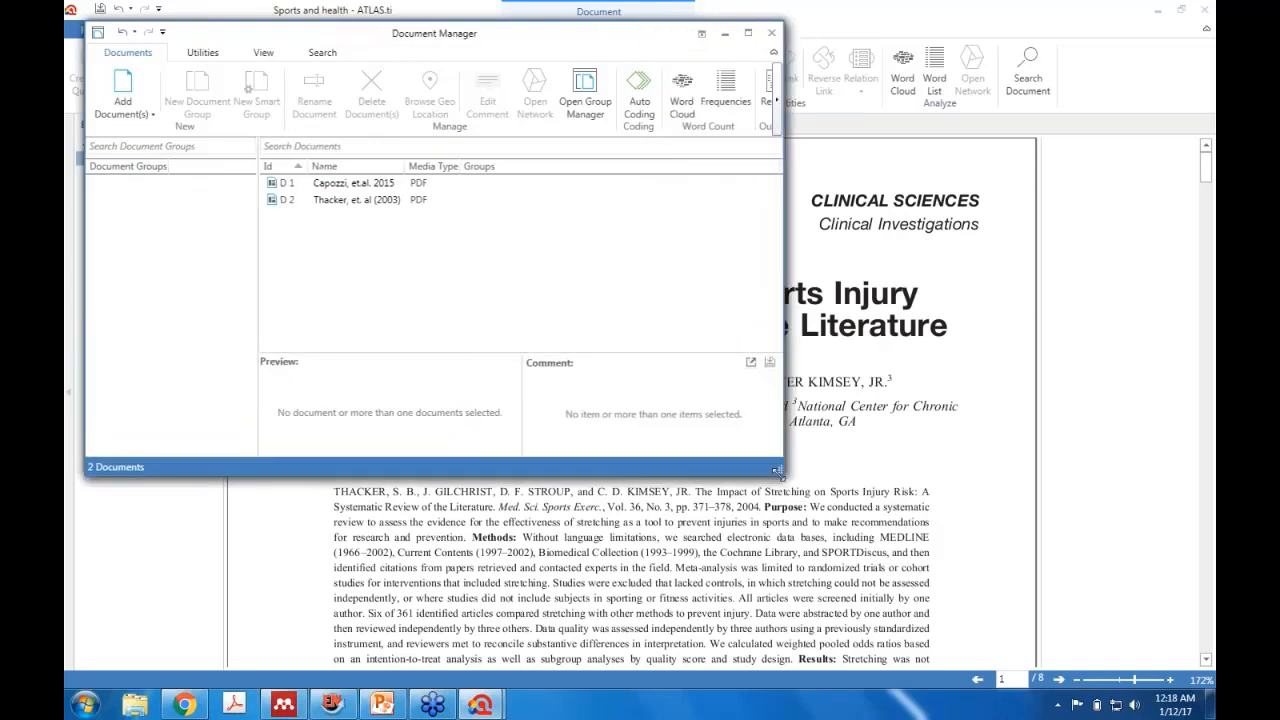
pyautogui.moveTo(419, 351); pyautogui.dragTo(426, 308)
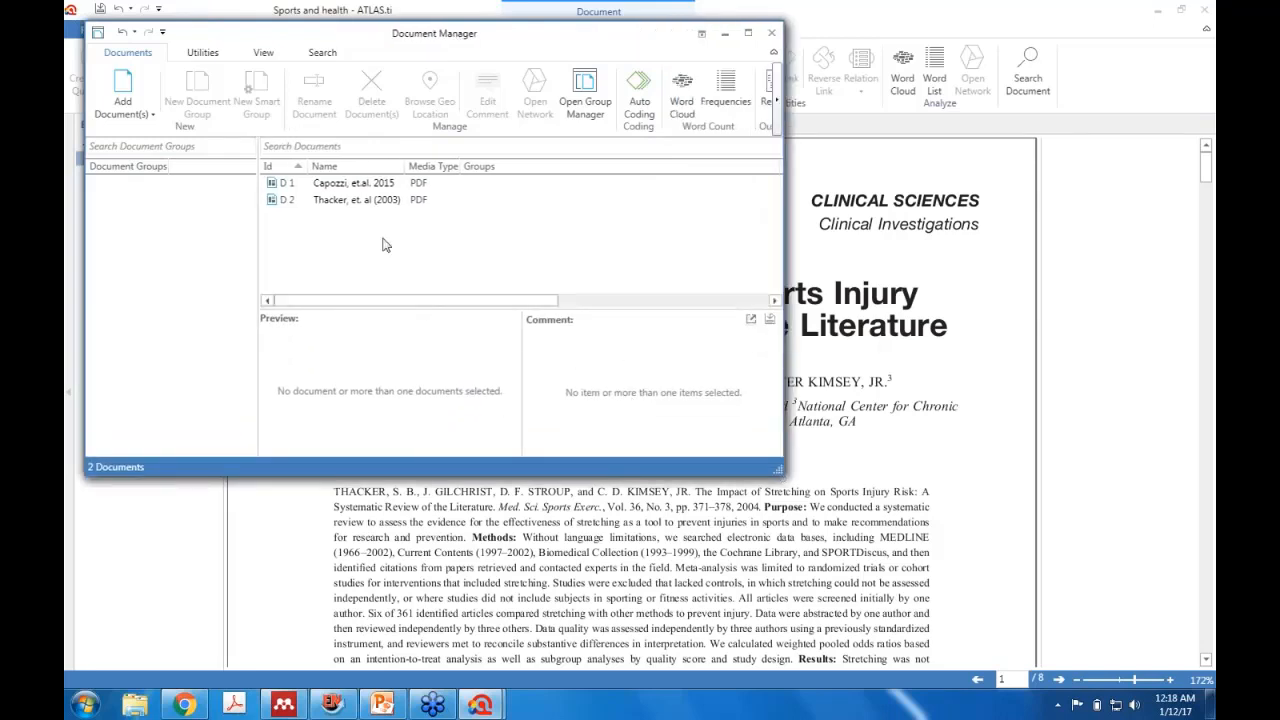
# Step: Add the comment "Citation of the references..." to the document Capozzi, et.al. 2015 and save it
pyautogui.click(358, 190)
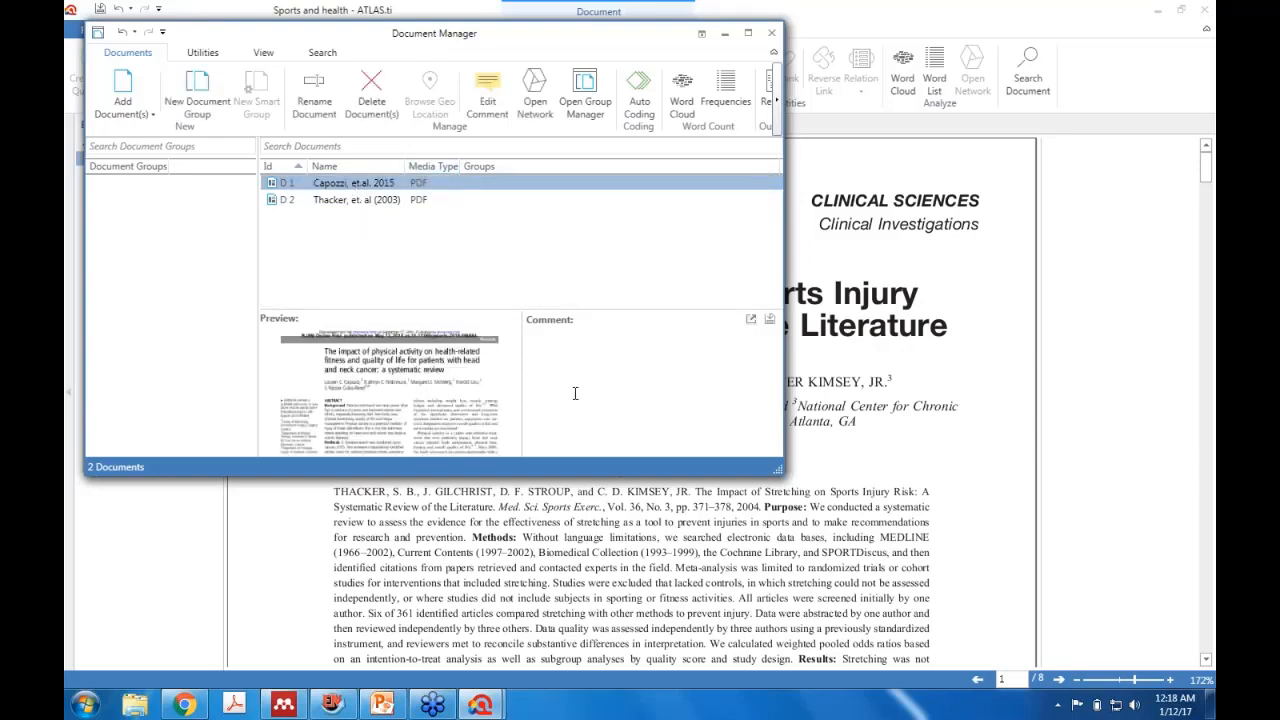
pyautogui.click(575, 355)
pyautogui.write('Citation of the references...')
pyautogui.click(769, 319)
# Step: Add the comment "Citation" to the document Thacker, et. al (2003)
pyautogui.click(345, 203)
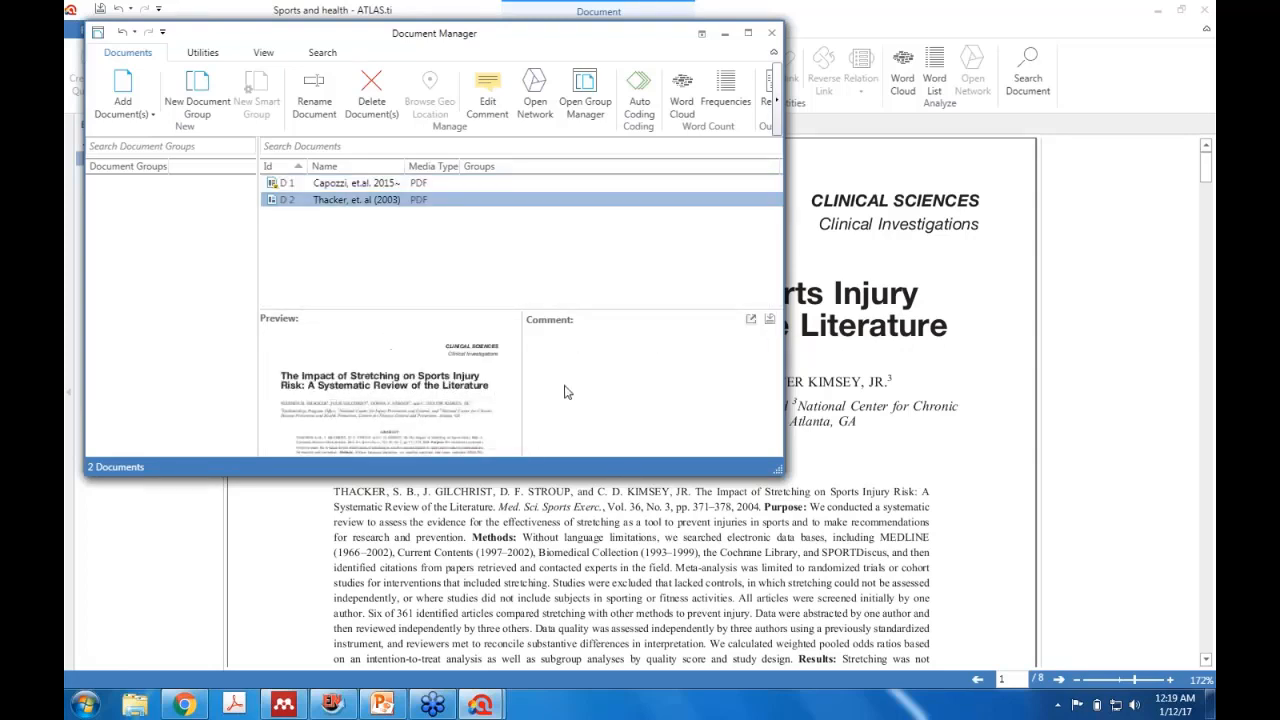
pyautogui.click(615, 409)
pyautogui.write('Citation')
pyautogui.click(420, 269)
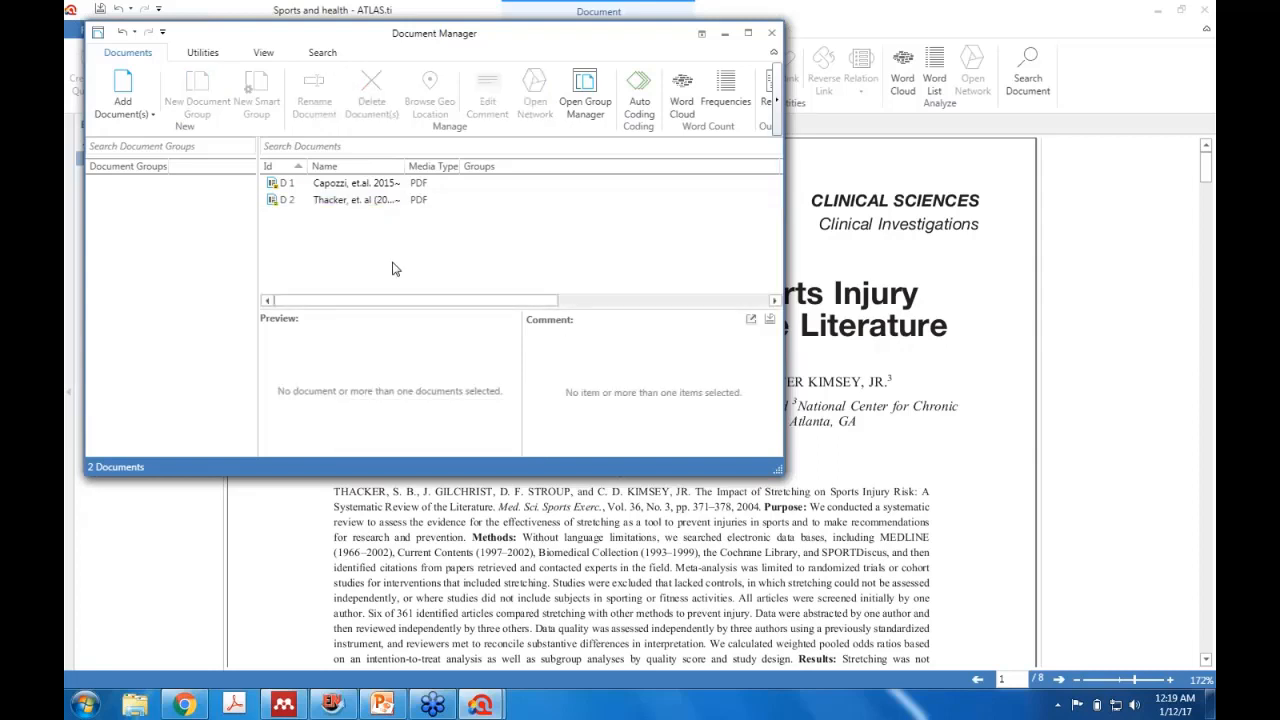
pyautogui.click(374, 202)
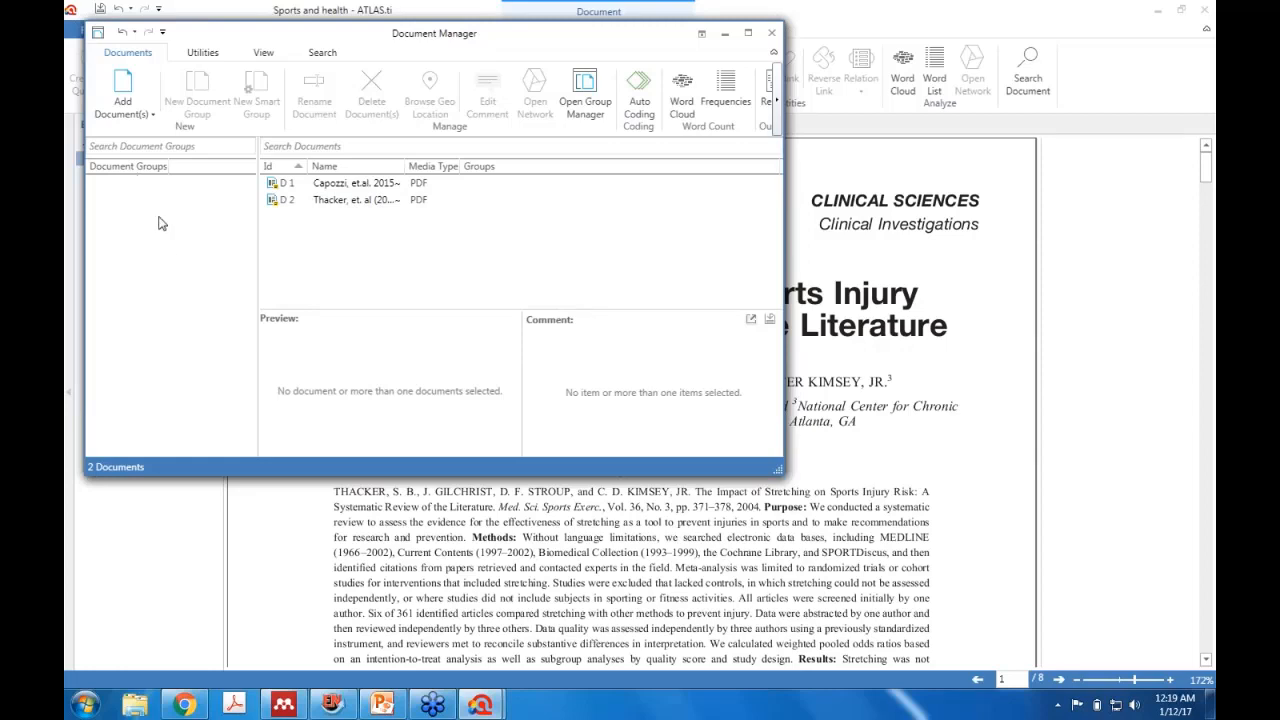
# Step: Create a document group named "My literature" containing both documents
pyautogui.click(334, 186)
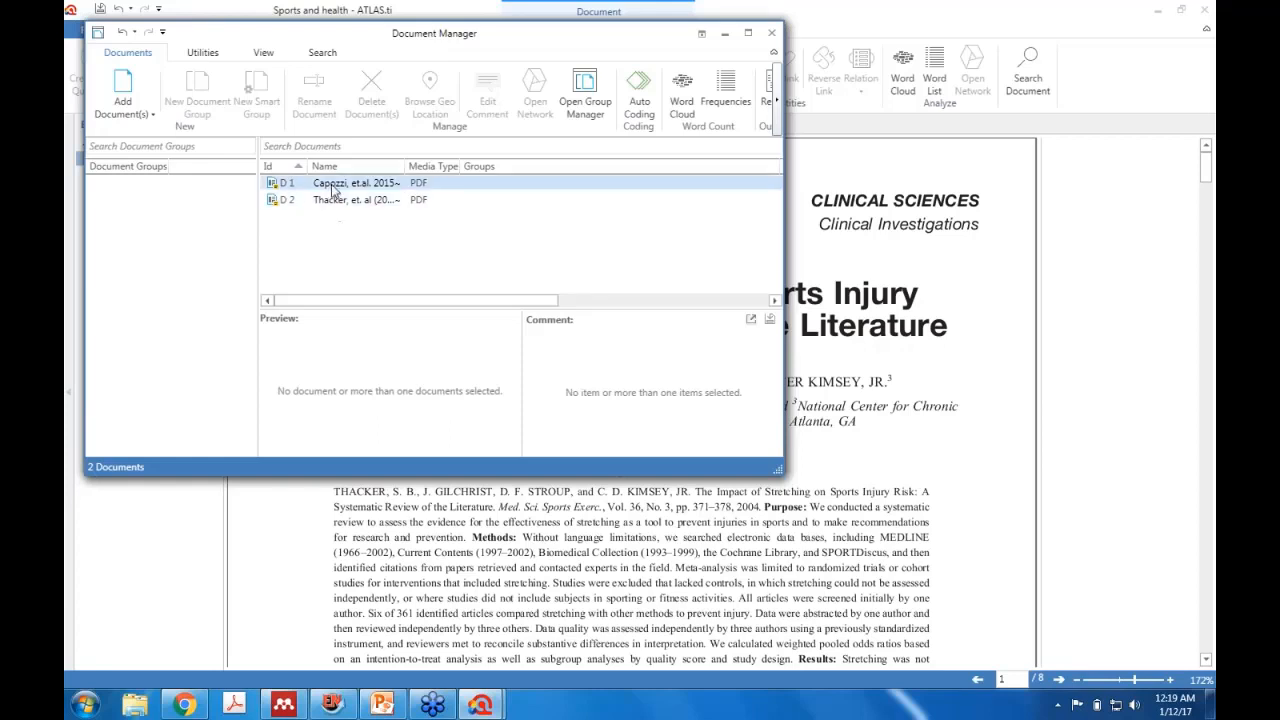
pyautogui.hotkey('ctrl', 'a')
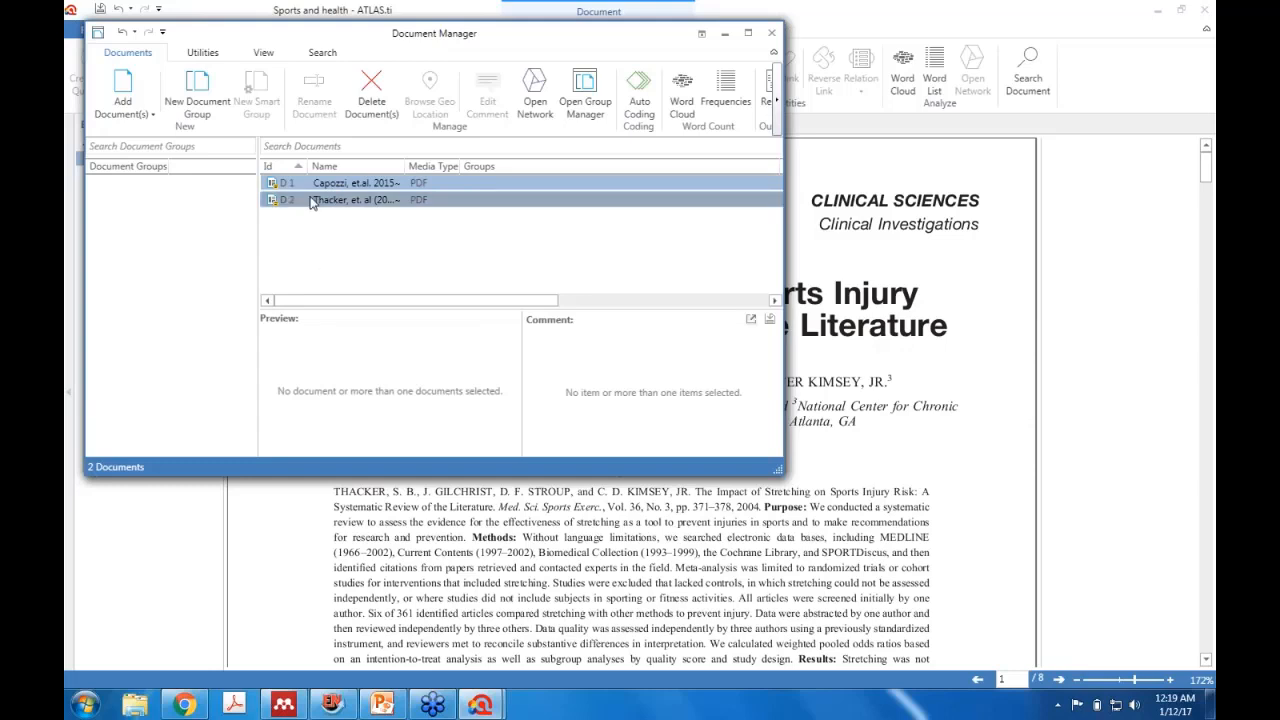
pyautogui.moveTo(312, 202); pyautogui.dragTo(162, 280)
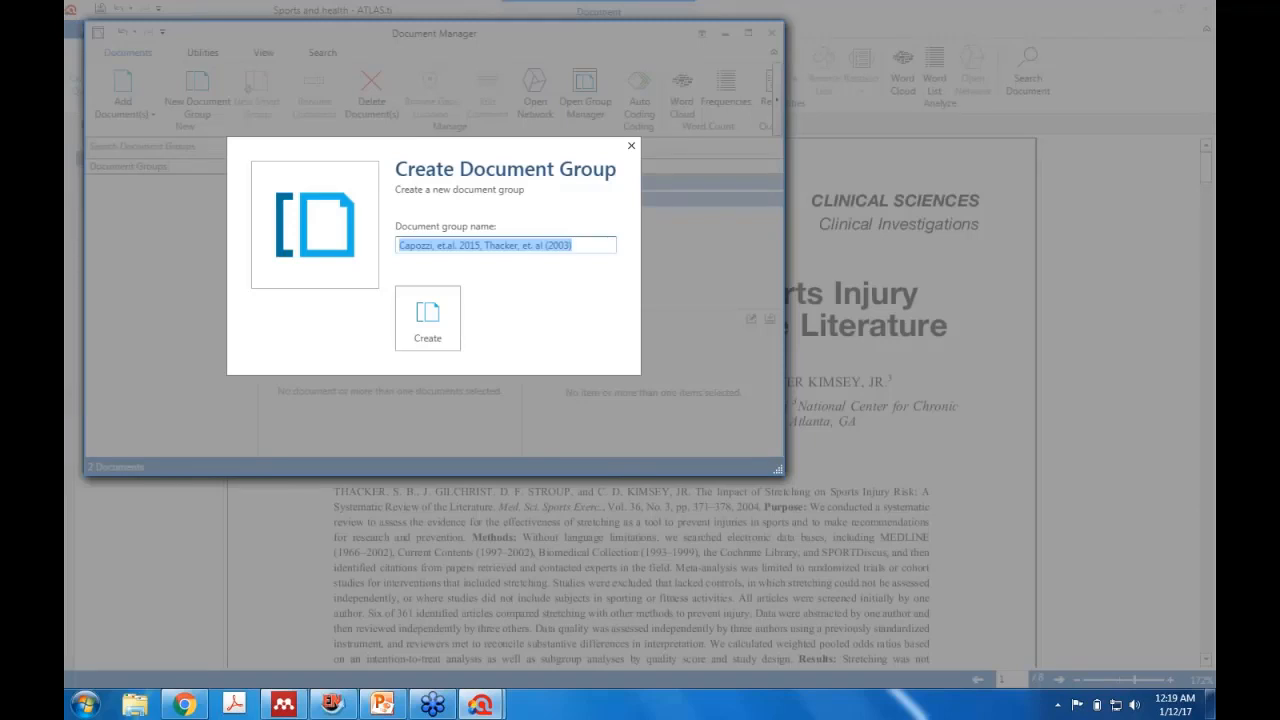
pyautogui.write('My lit')
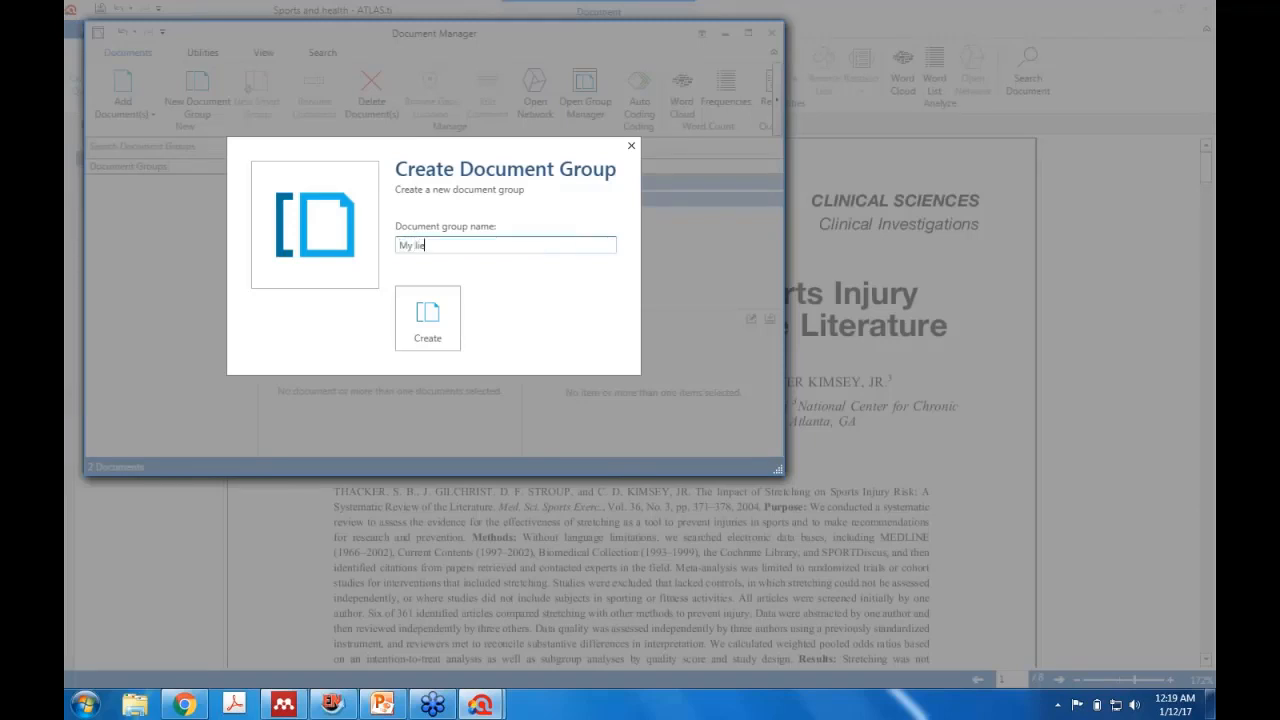
pyautogui.write('erature')
pyautogui.click(421, 337)
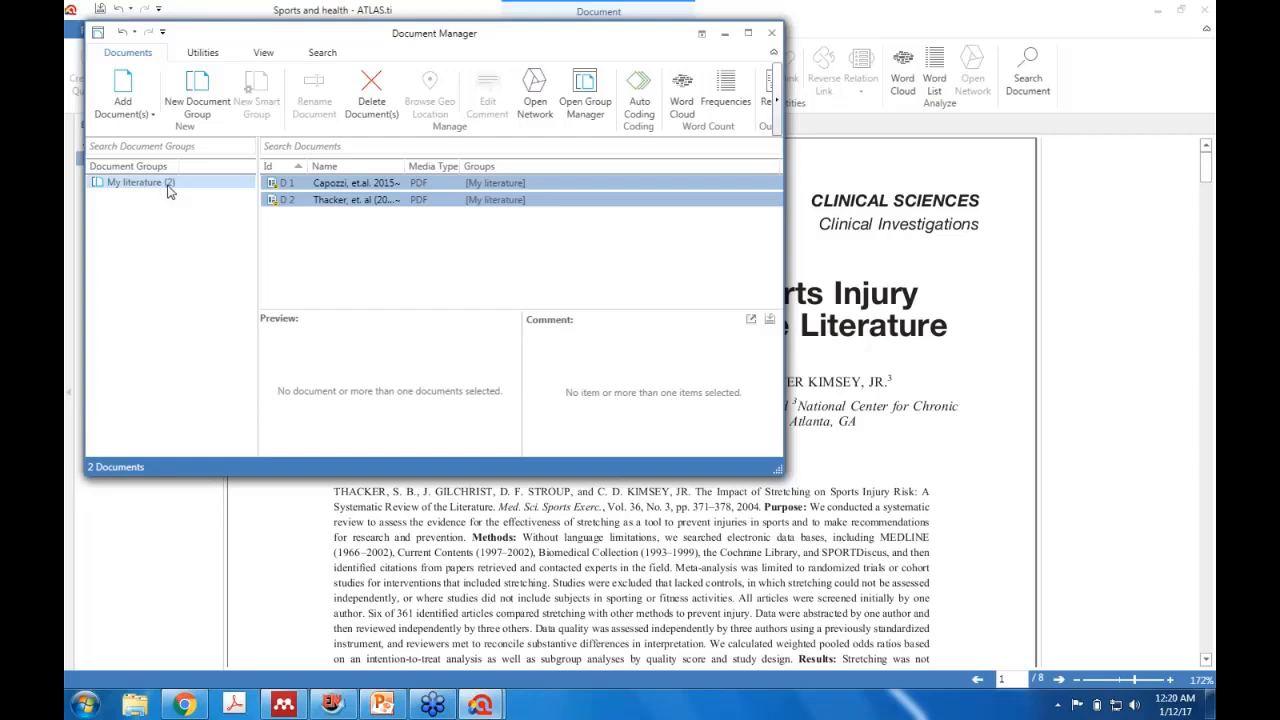
# Step: Create a document group named "Year: 2015" containing only Capozzi, et.al. 2015
pyautogui.click(448, 270)
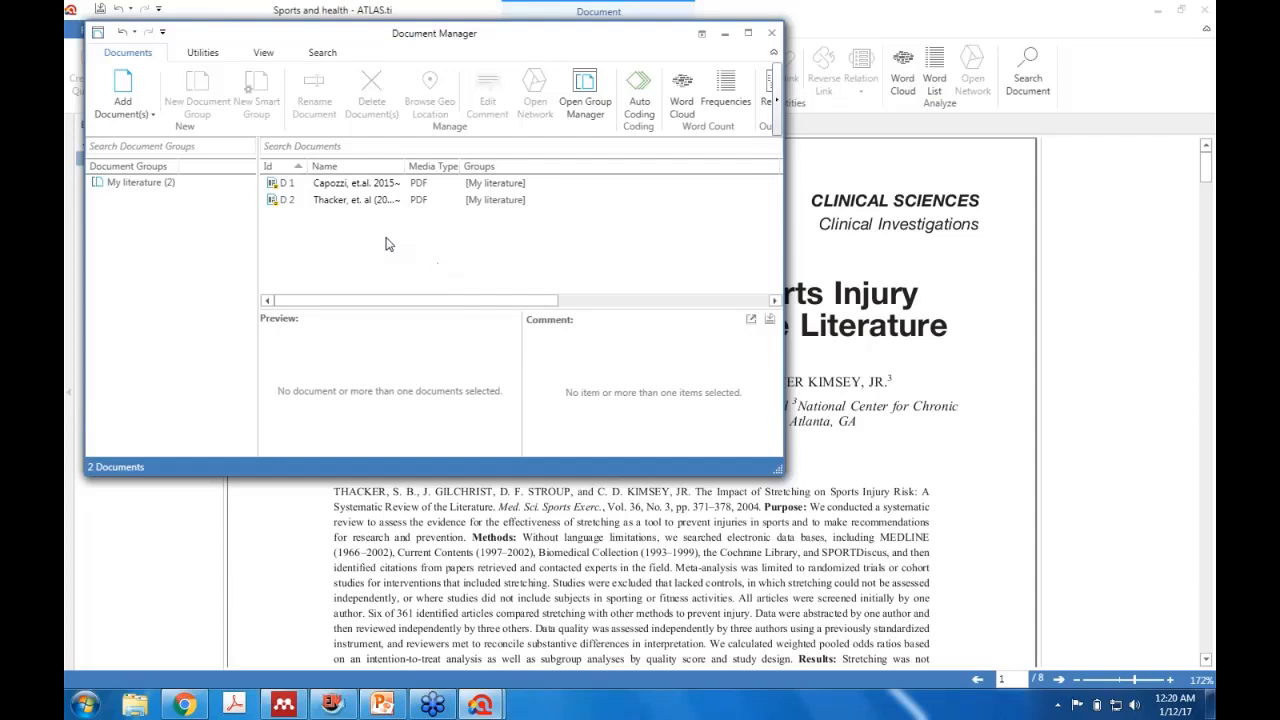
pyautogui.click(357, 186)
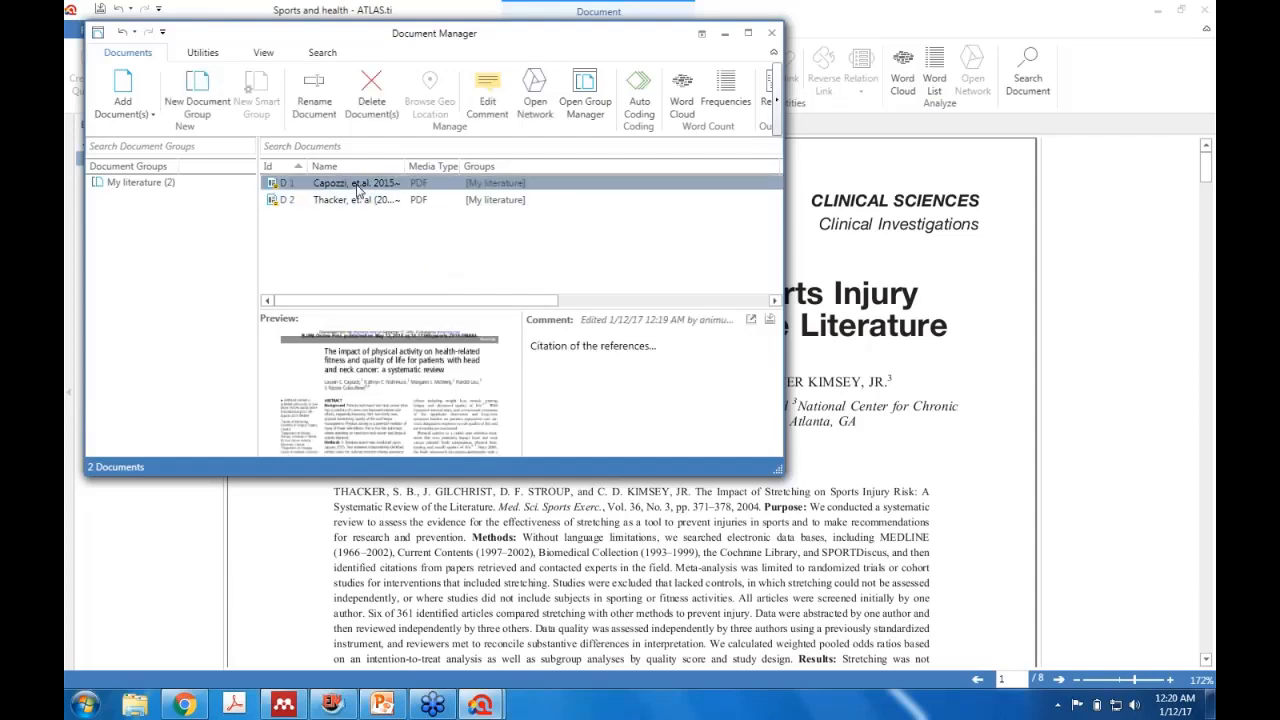
pyautogui.moveTo(357, 190); pyautogui.dragTo(171, 263)
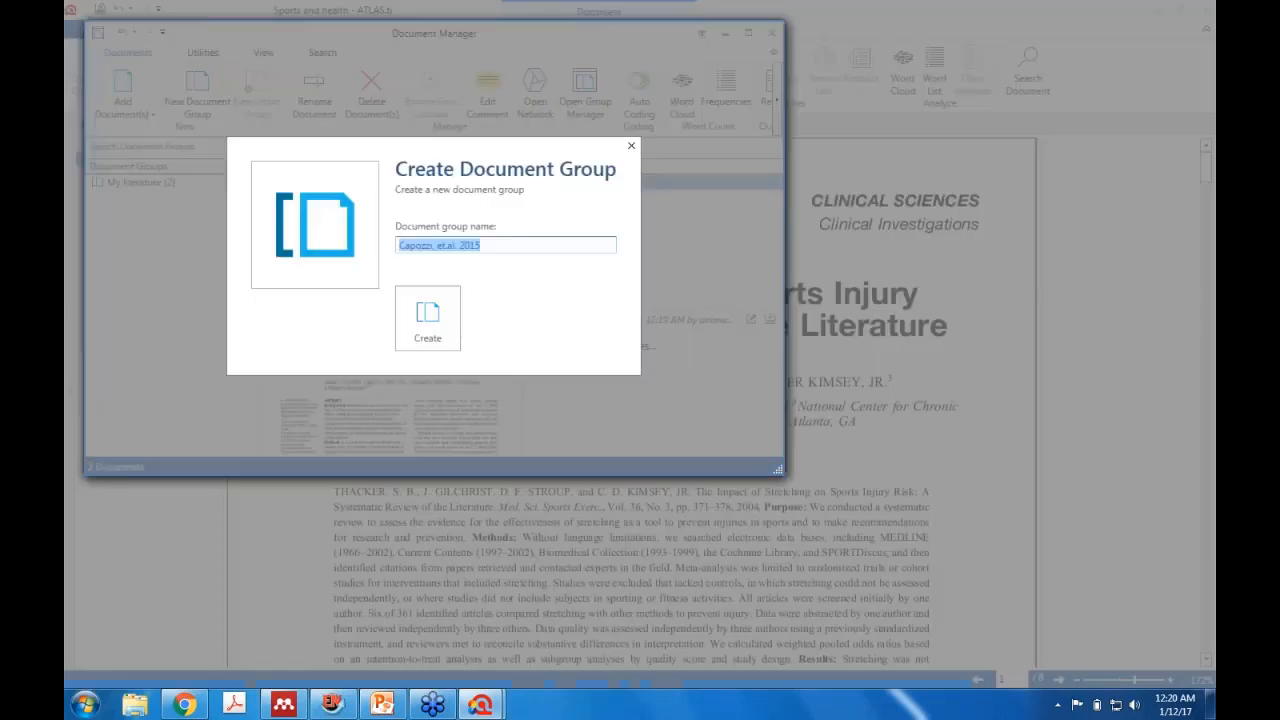
pyautogui.write('Year')
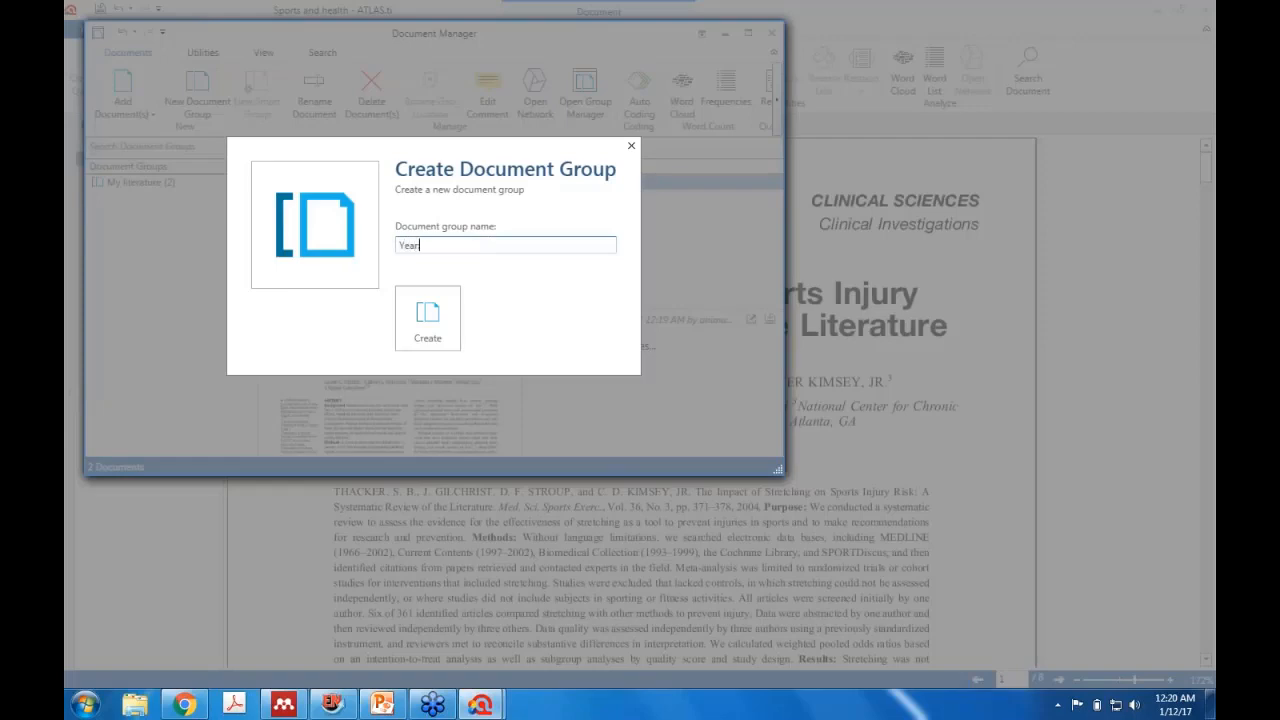
pyautogui.write(': 2015')
pyautogui.click(425, 316)
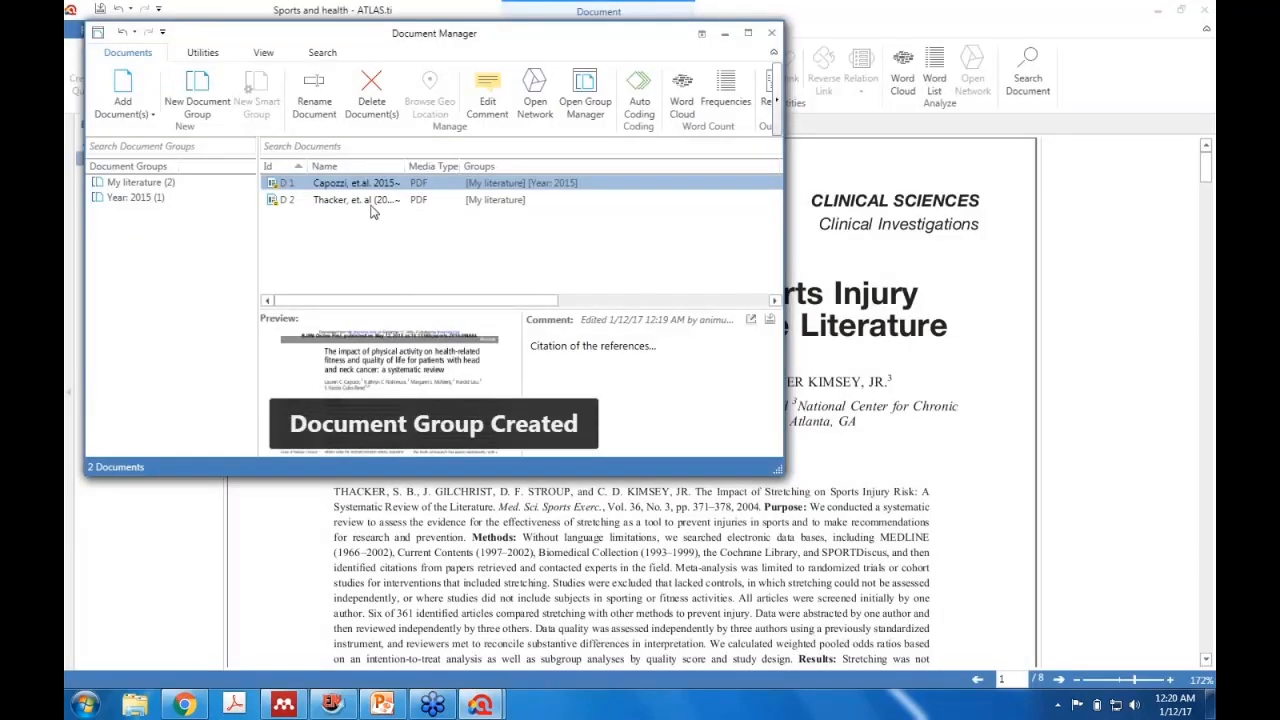
# Step: Create a document group named "Year: 2003" containing only Thacker, et. al (2003)
pyautogui.click(371, 207)
pyautogui.moveTo(371, 207); pyautogui.dragTo(205, 280)
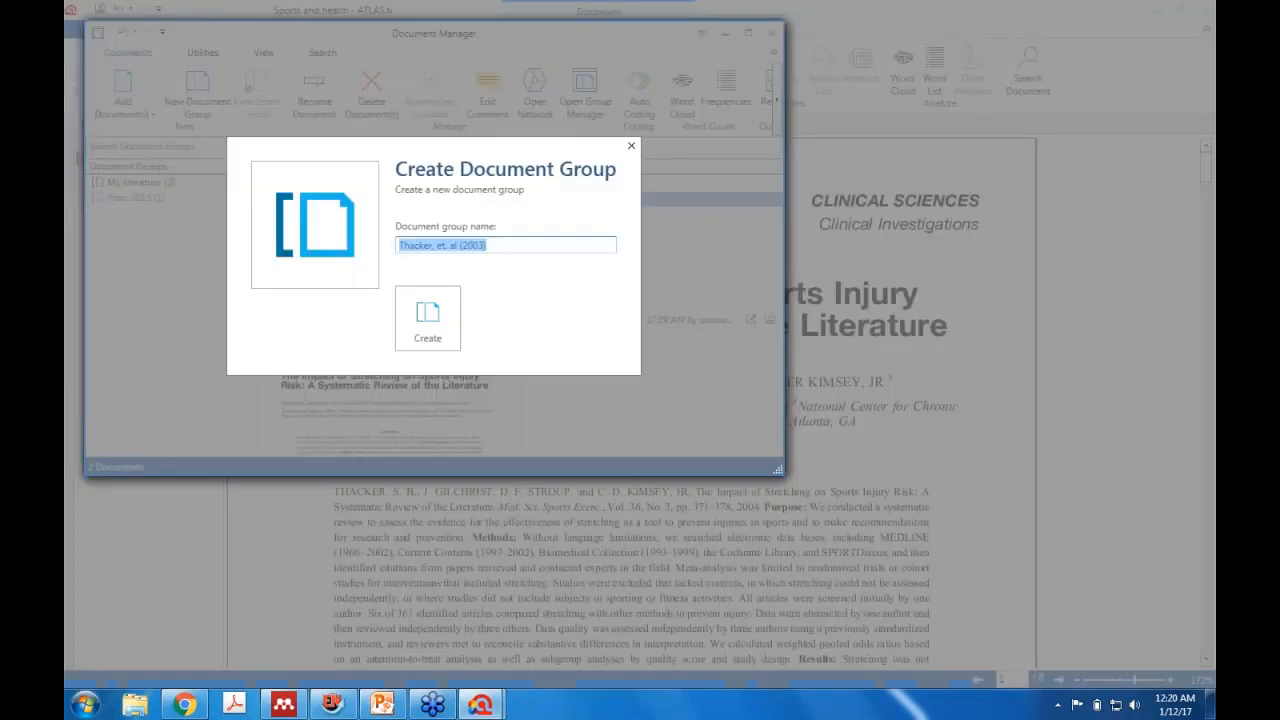
pyautogui.write('Year: 2003')
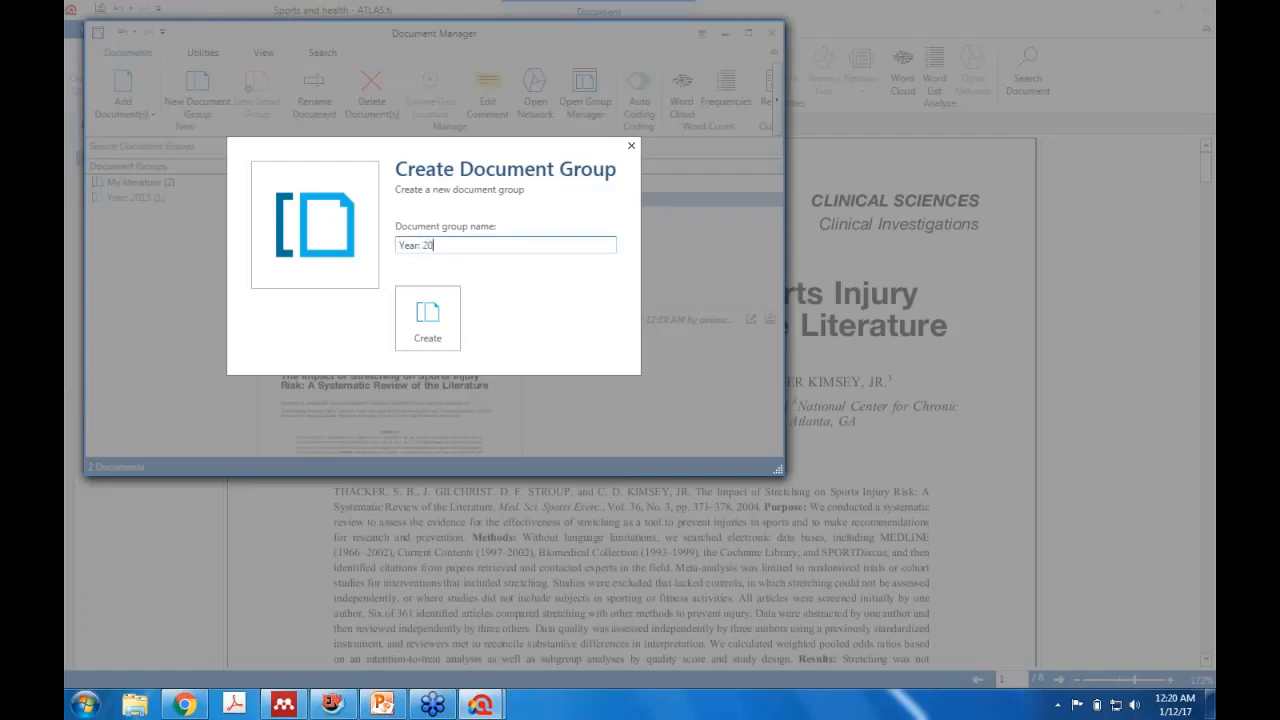
pyautogui.click(448, 320)
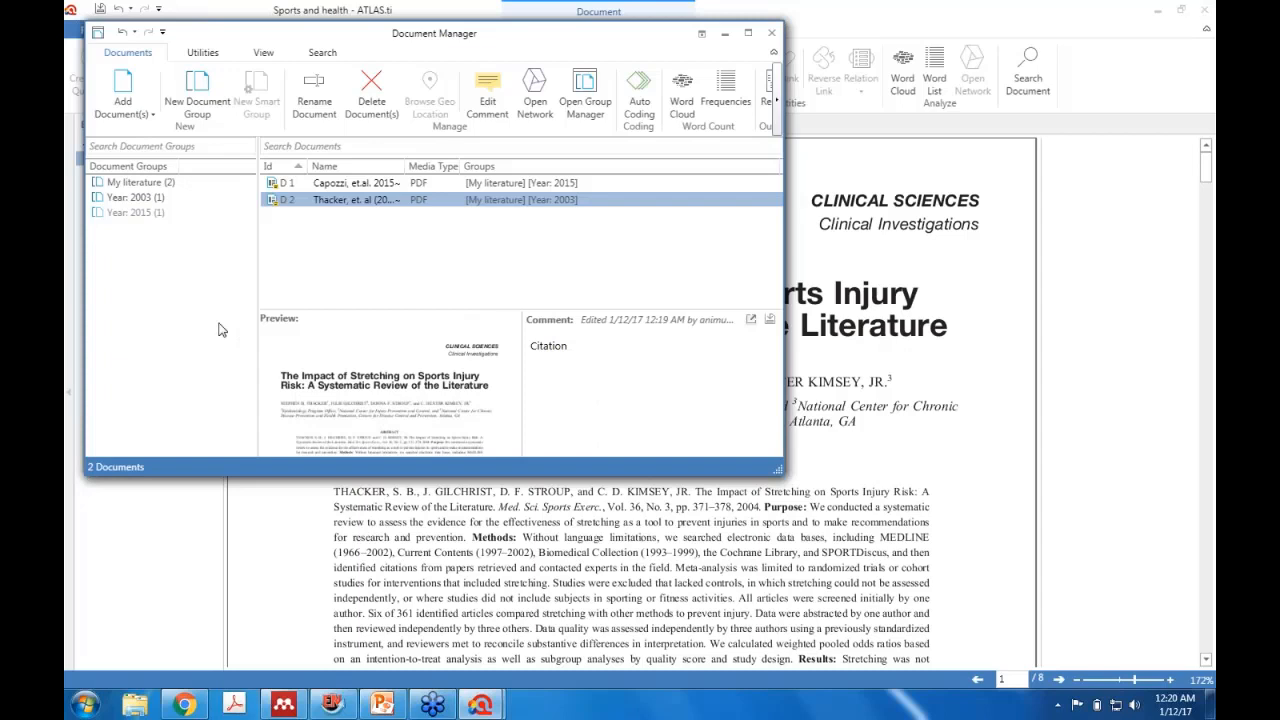
# Step: Show only the documents in the group "Year: 2015" and close the Document Manager
pyautogui.click(164, 218)
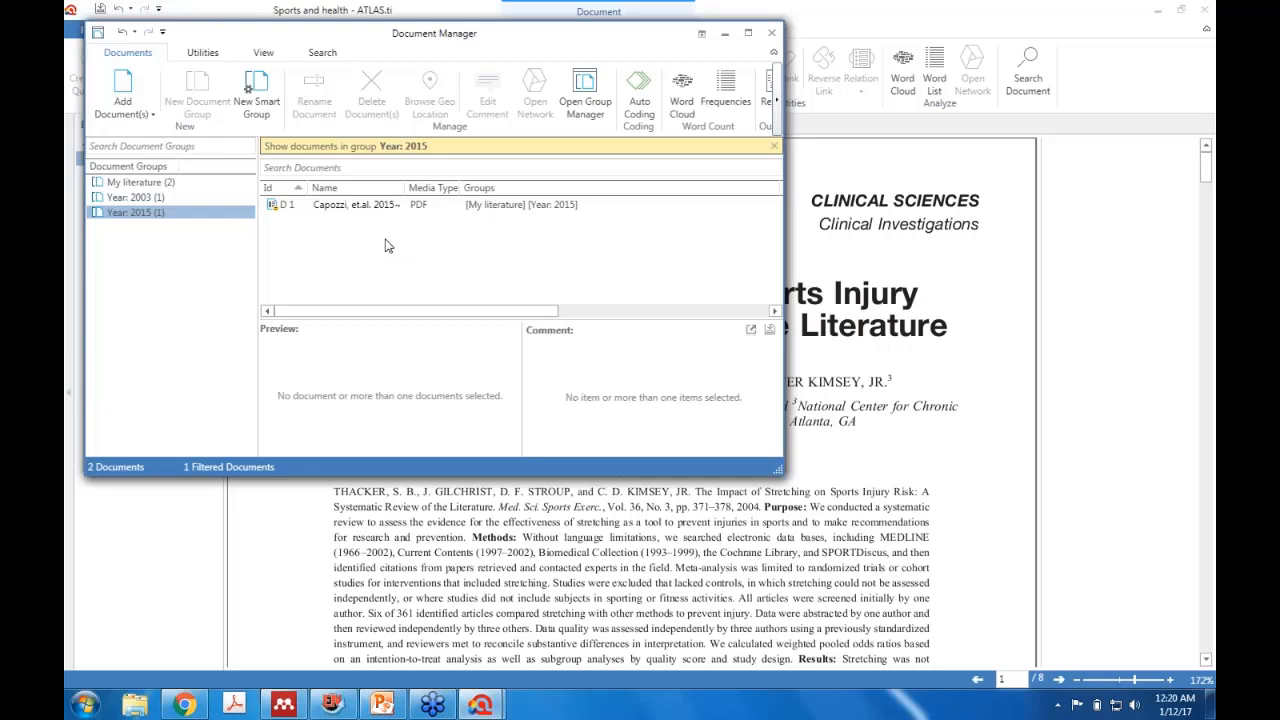
pyautogui.click(769, 34)
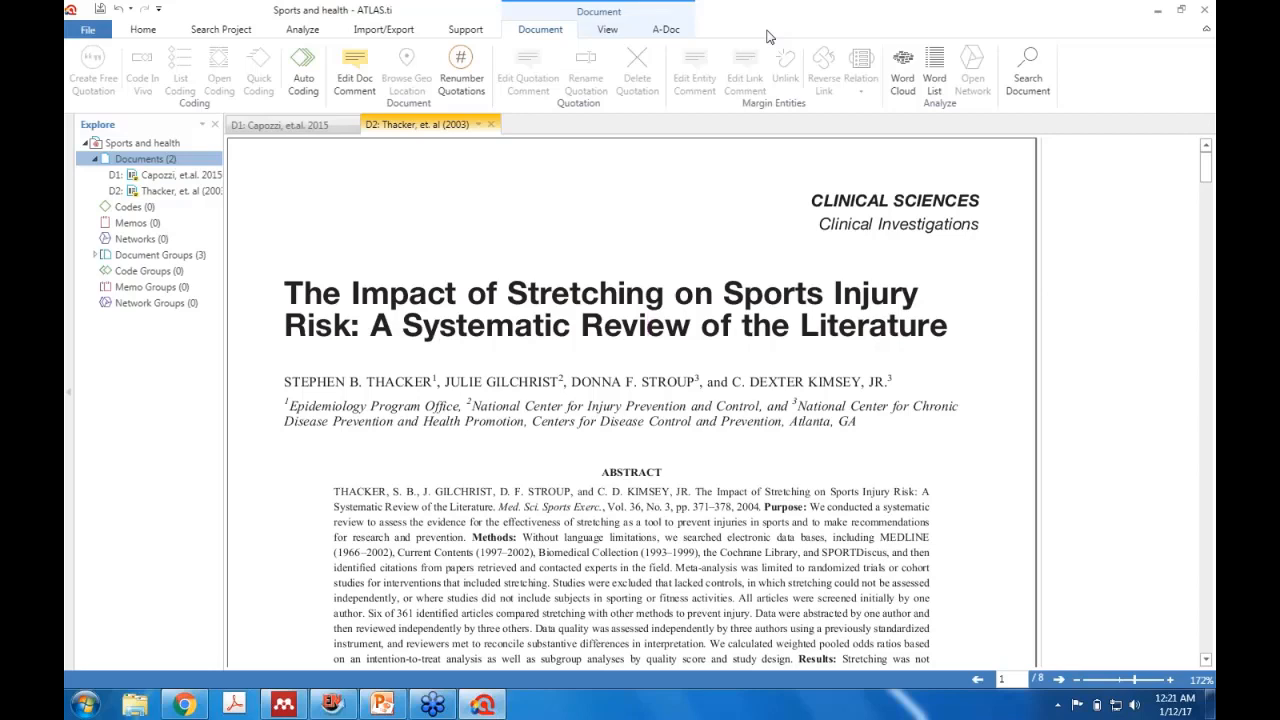
# Step: View the reference manager import option, then switch to EndNote and select all references in the Sports and Health library
pyautogui.click(383, 30)
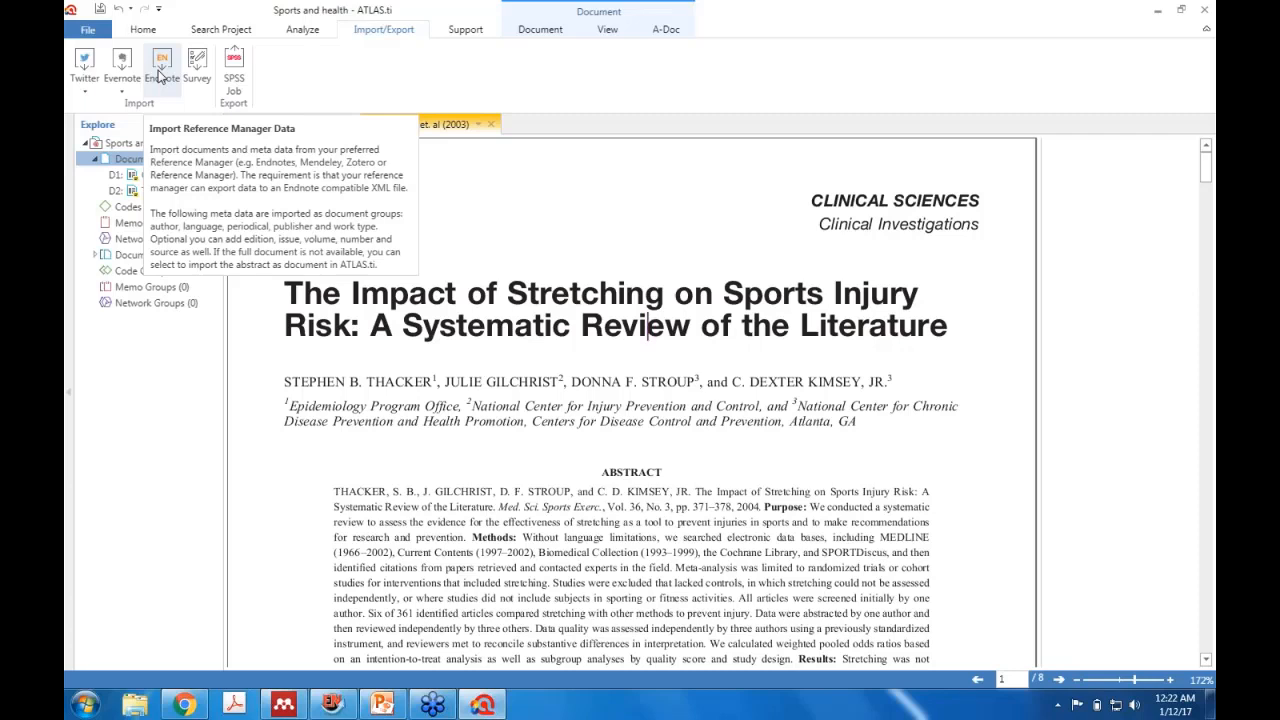
pyautogui.click(333, 706)
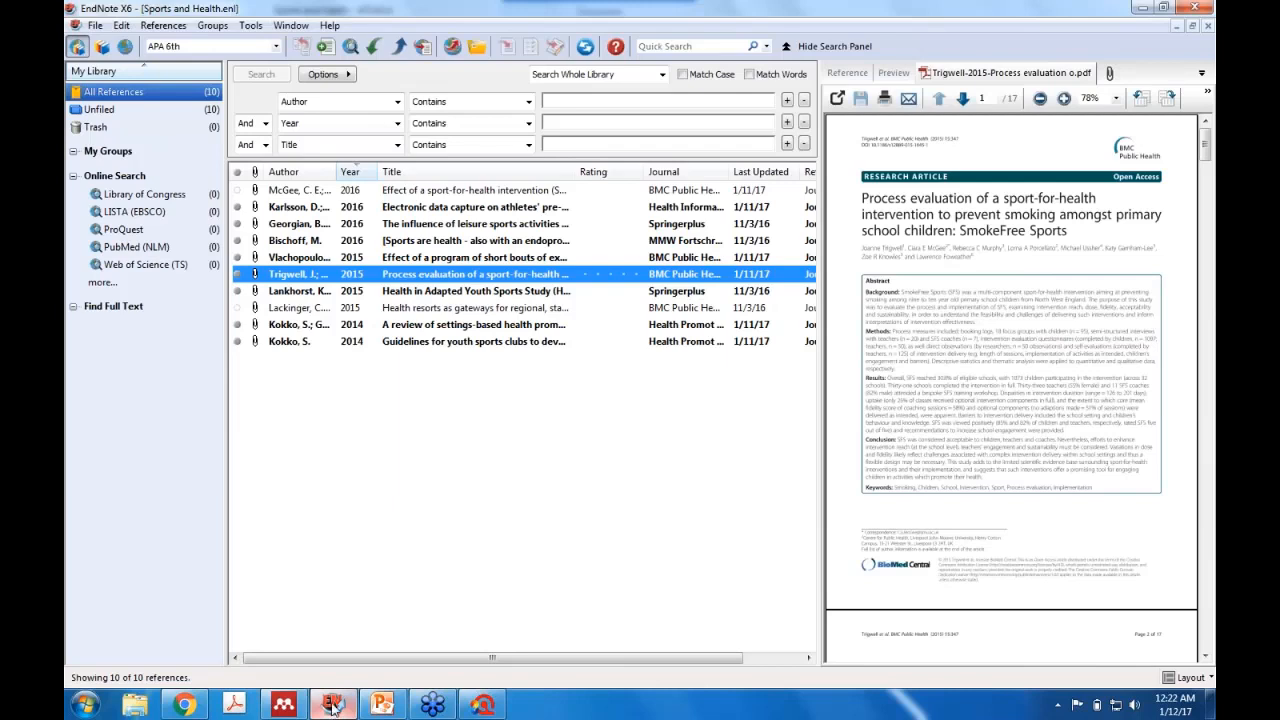
pyautogui.click(478, 369)
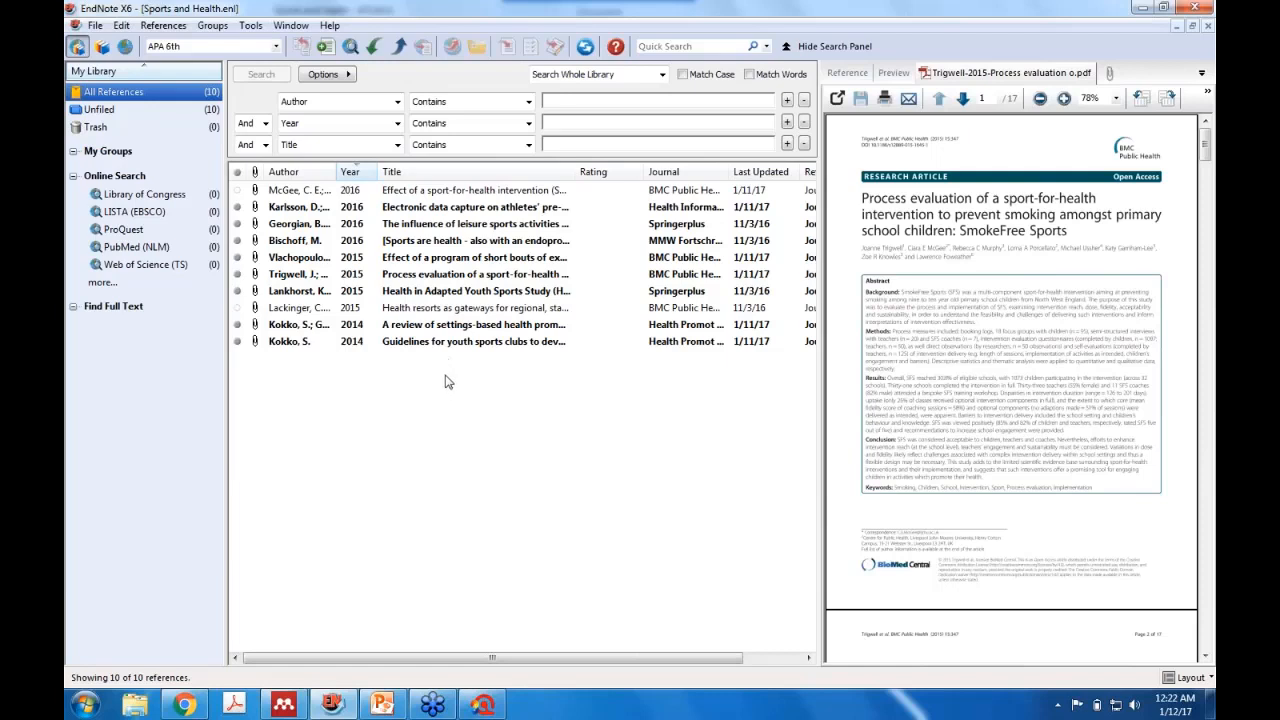
pyautogui.moveTo(445, 378); pyautogui.dragTo(463, 196)
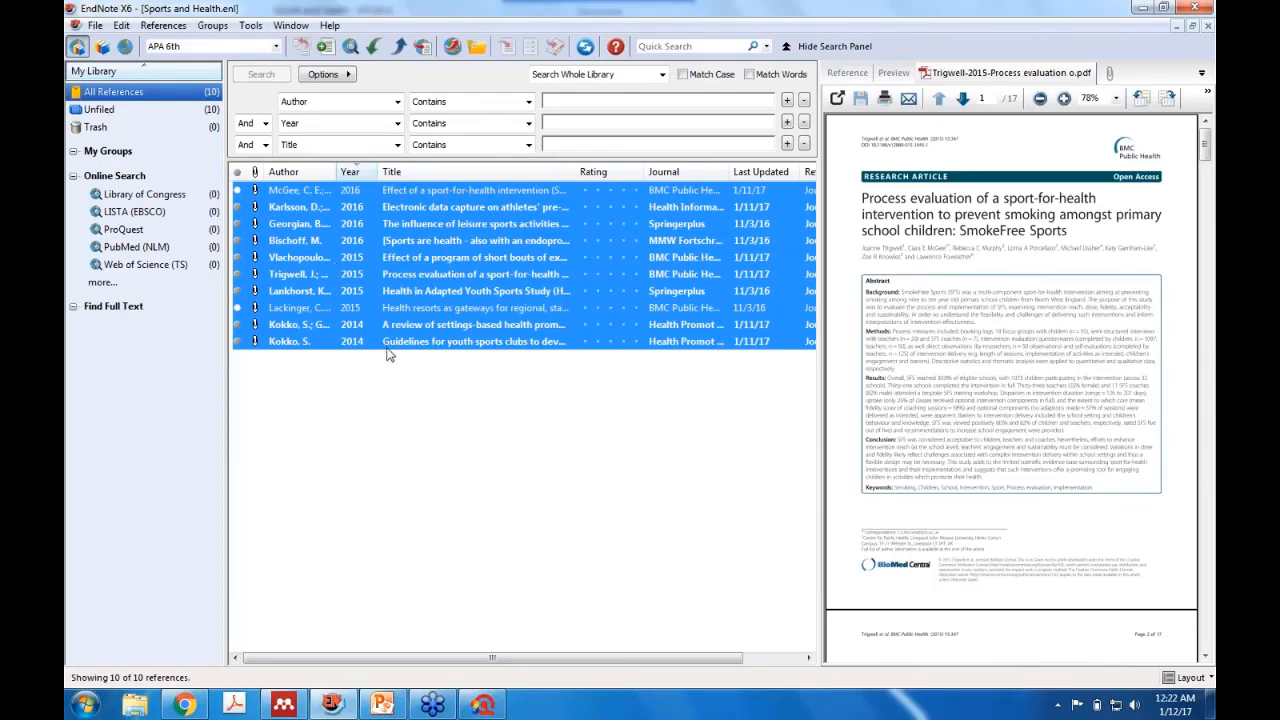
# Step: Try out exporting the selected references to the desktop as Sports and Health.xml in XML format, and cancel the export
pyautogui.click(95, 25)
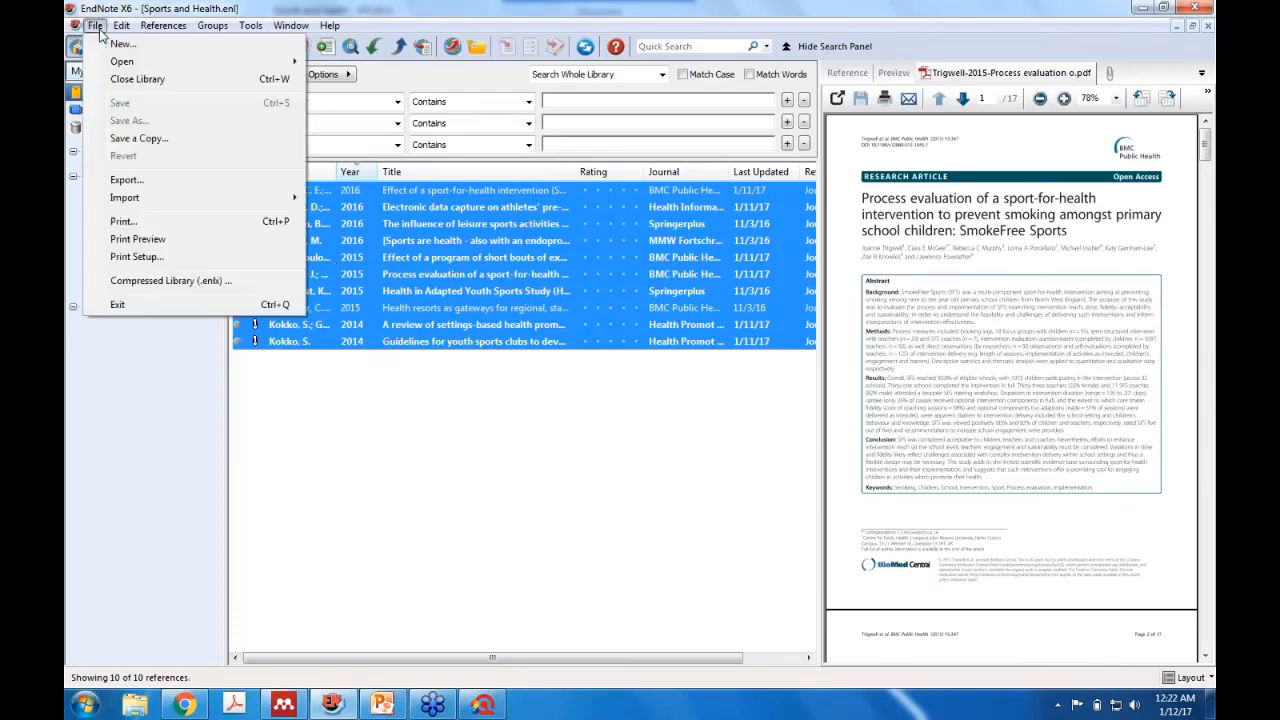
pyautogui.click(149, 182)
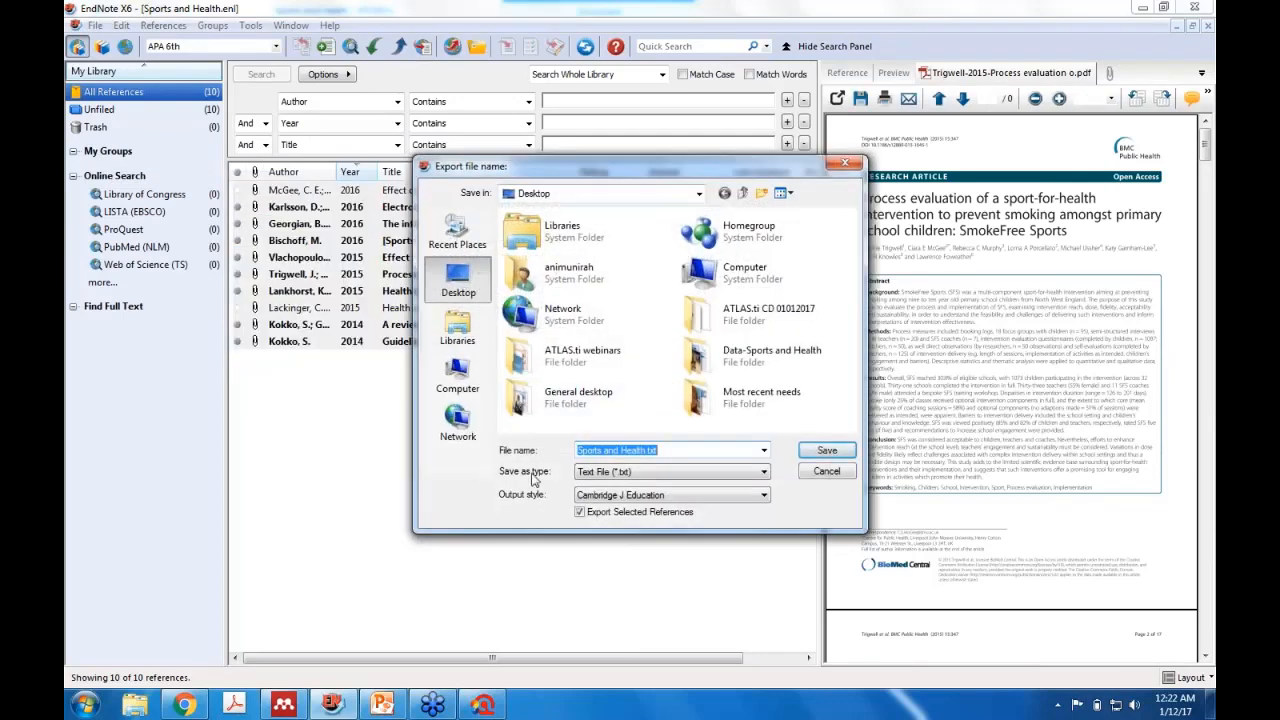
pyautogui.click(590, 472)
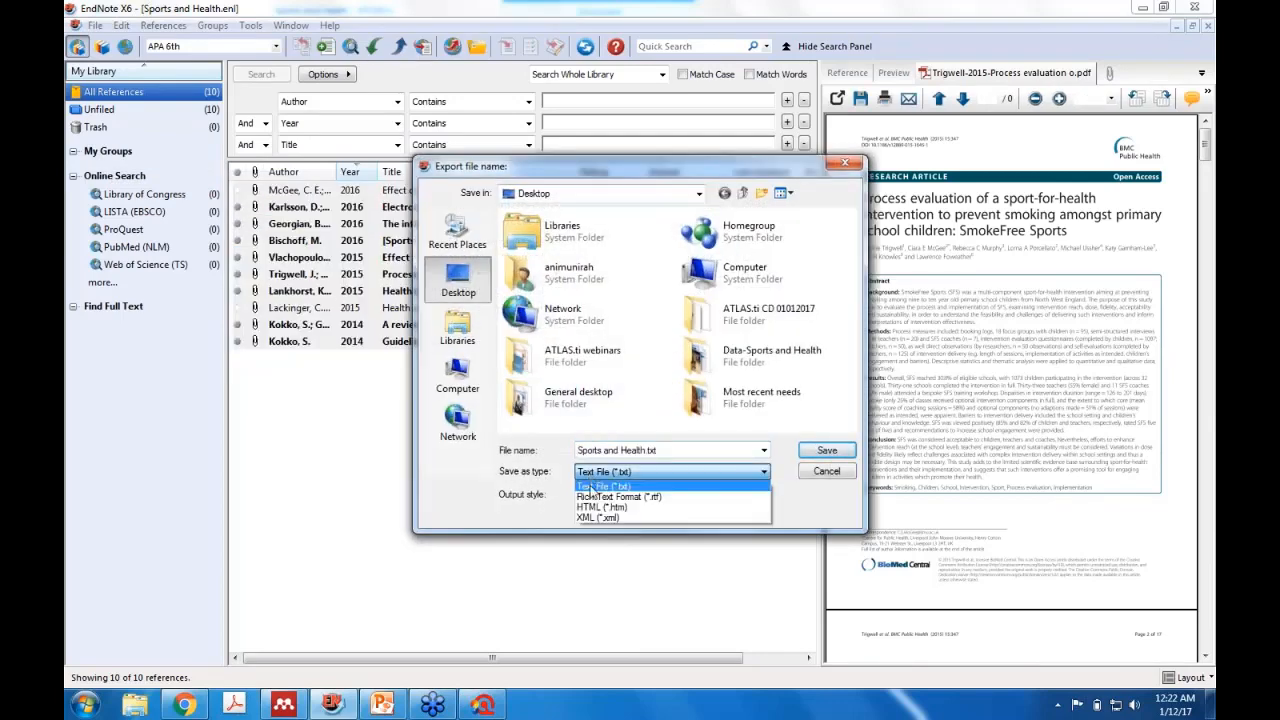
pyautogui.click(594, 519)
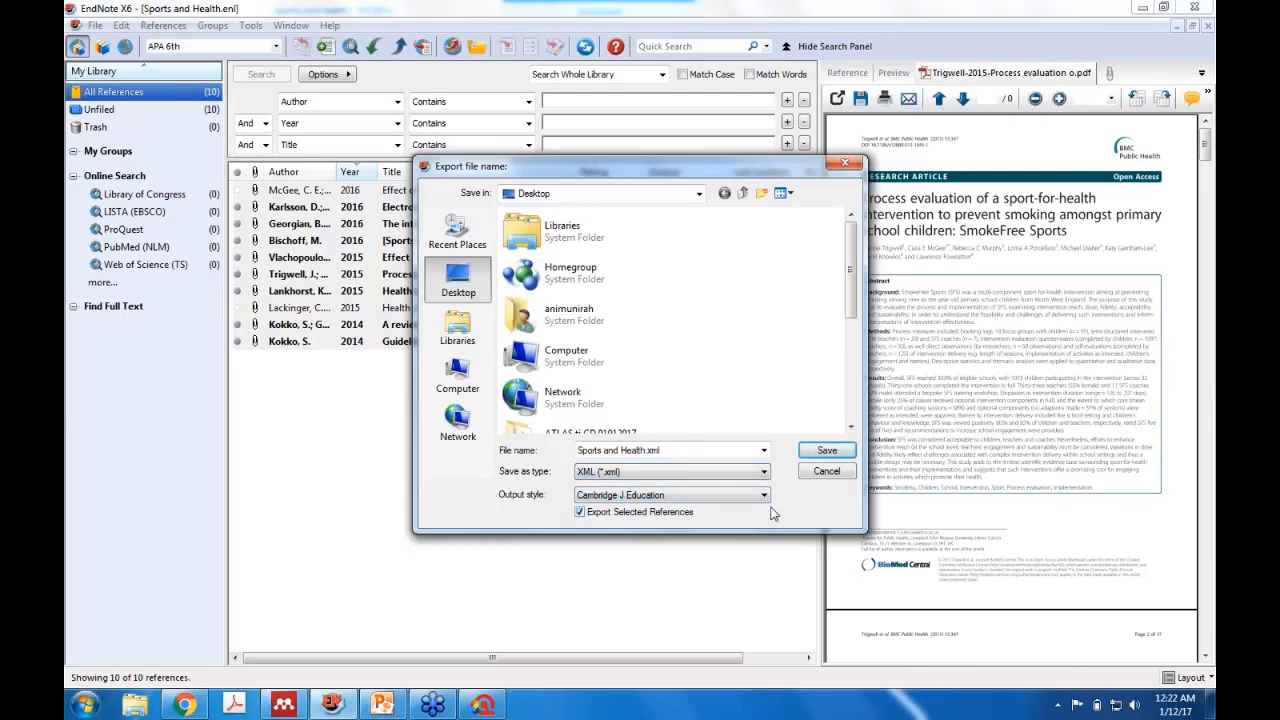
pyautogui.click(818, 472)
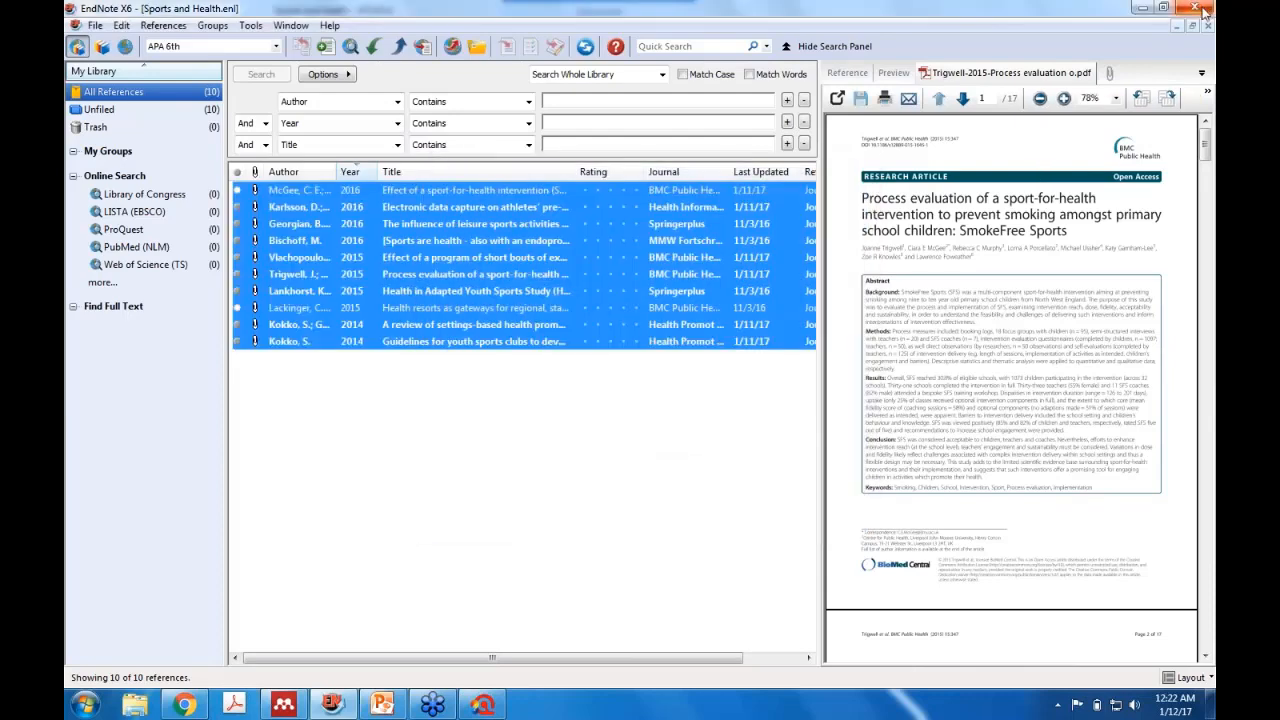
# Step: Close EndNote, switch to Mendeley Desktop and select all documents in the library
pyautogui.click(1205, 12)
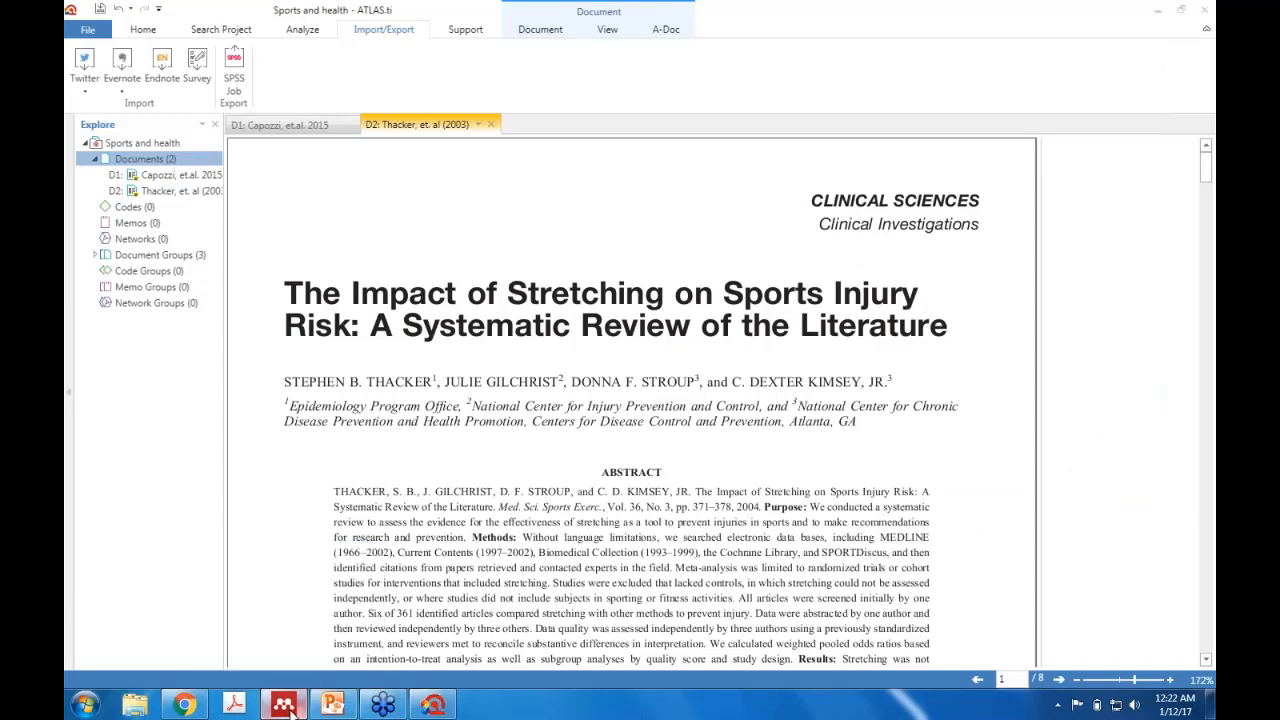
pyautogui.click(285, 706)
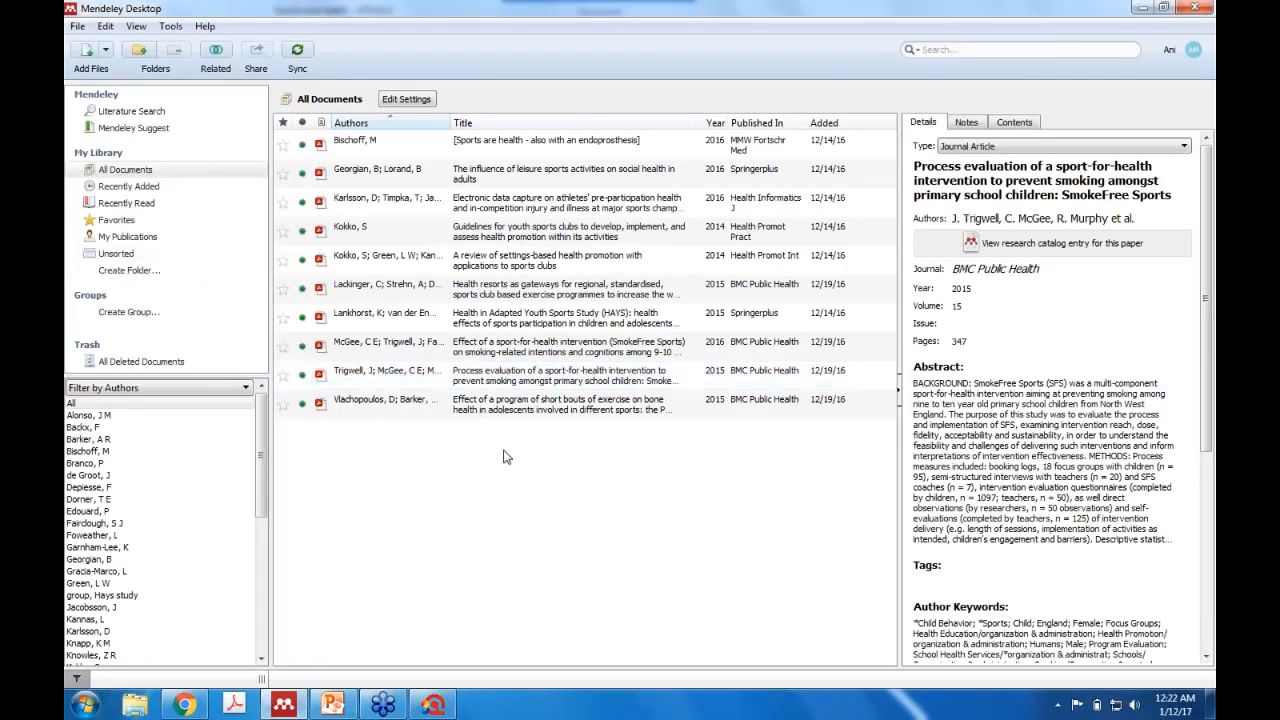
pyautogui.click(505, 456)
pyautogui.click(505, 406)
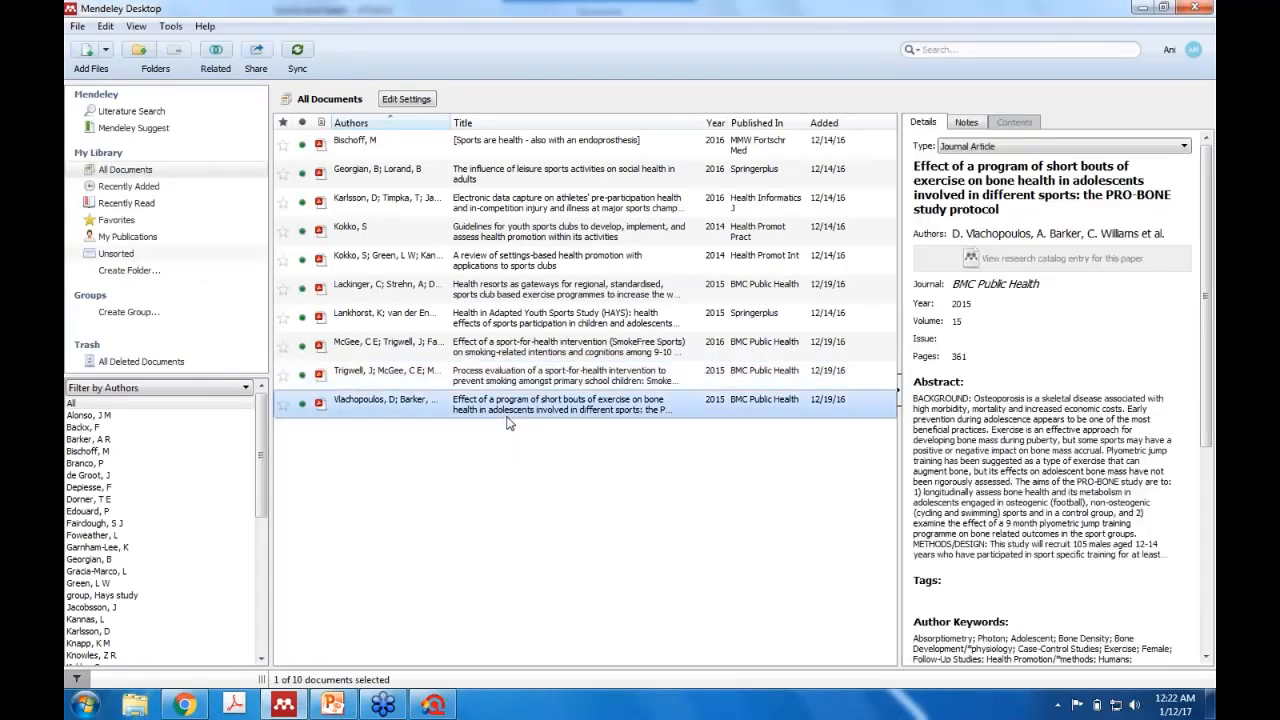
pyautogui.keyDown('shift'); pyautogui.click(562, 145); pyautogui.keyUp('shift')
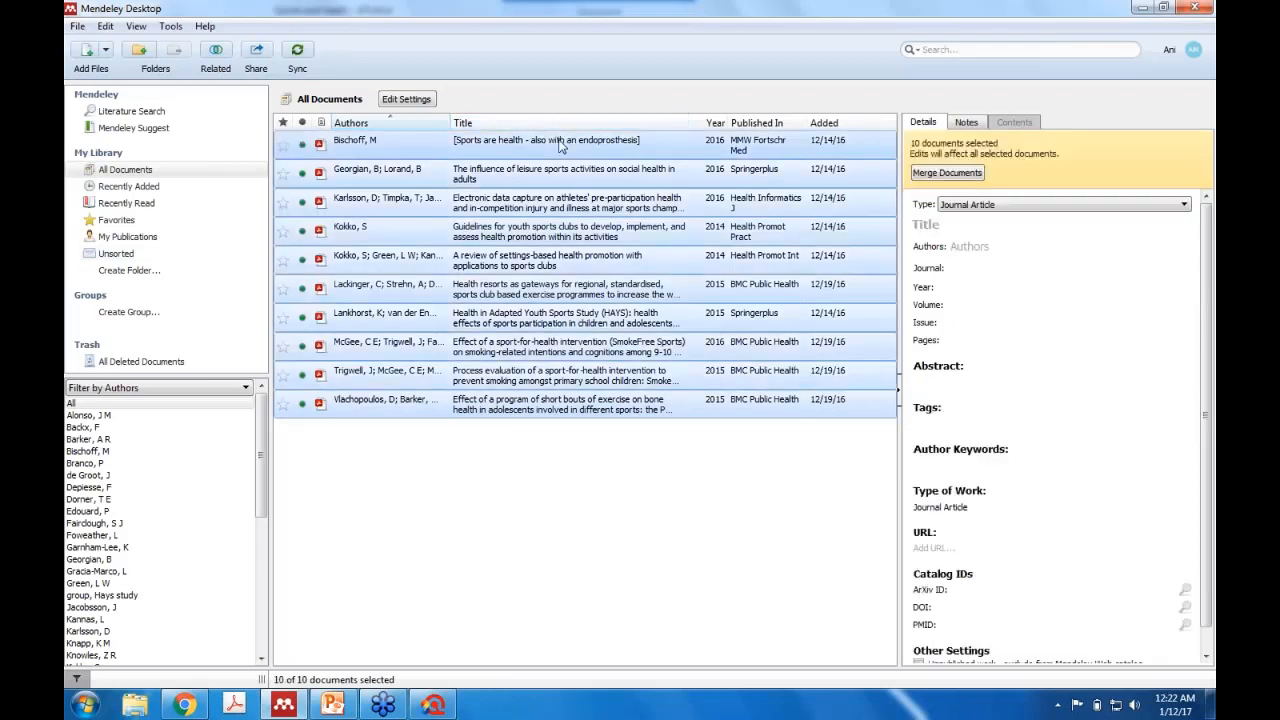
# Step: Try out exporting the selected documents to the desktop as My Collection.xml in EndNote XML format, and cancel the export
pyautogui.click(76, 25)
pyautogui.click(130, 142)
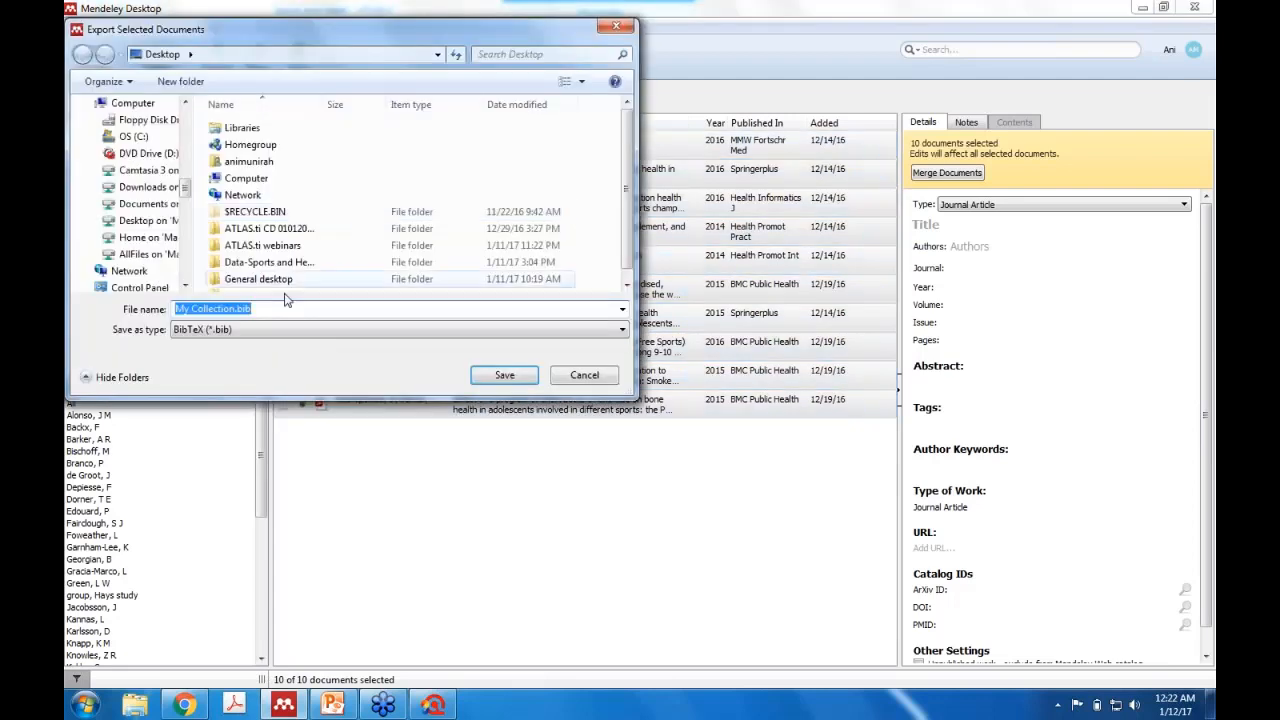
pyautogui.click(213, 340)
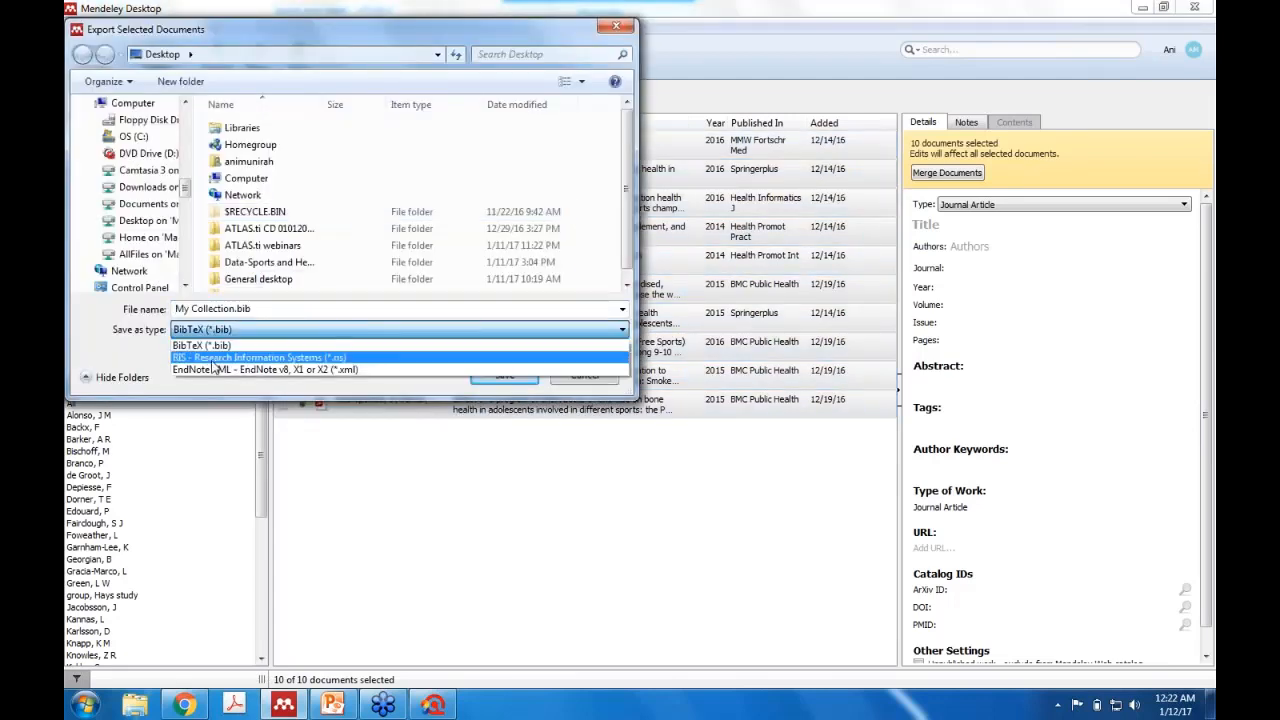
pyautogui.click(212, 369)
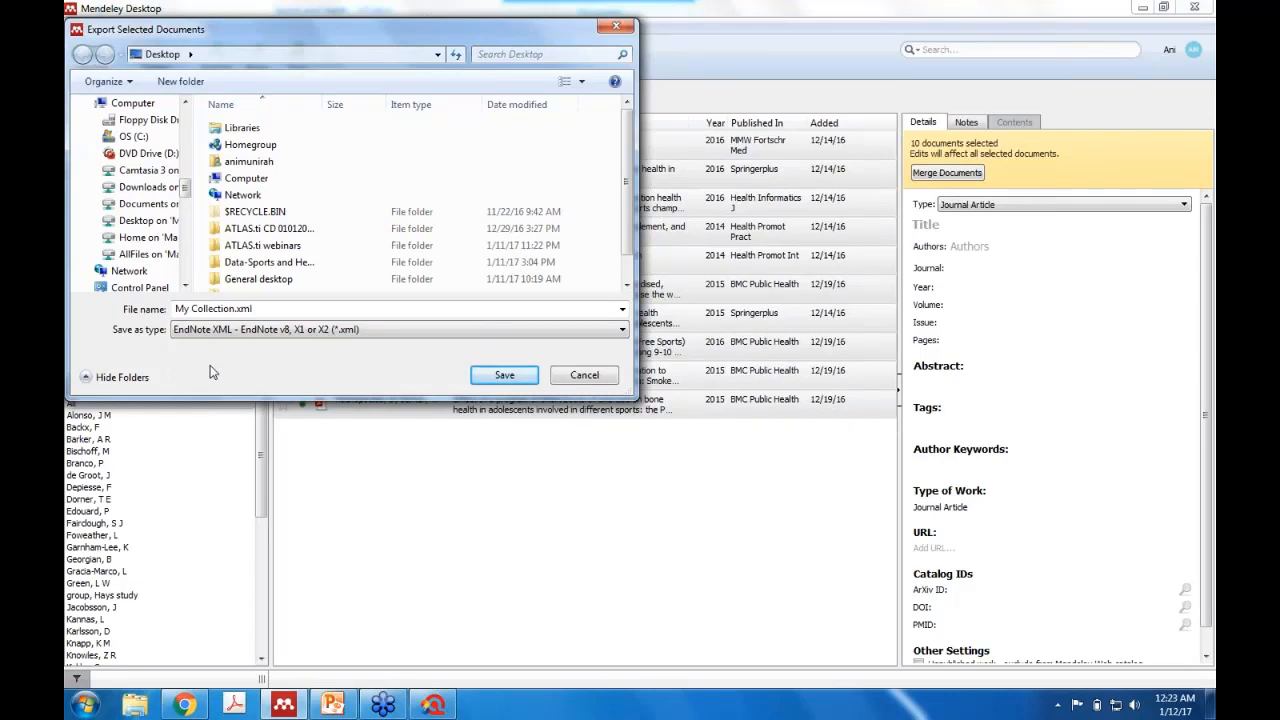
pyautogui.click(585, 375)
pyautogui.click(533, 457)
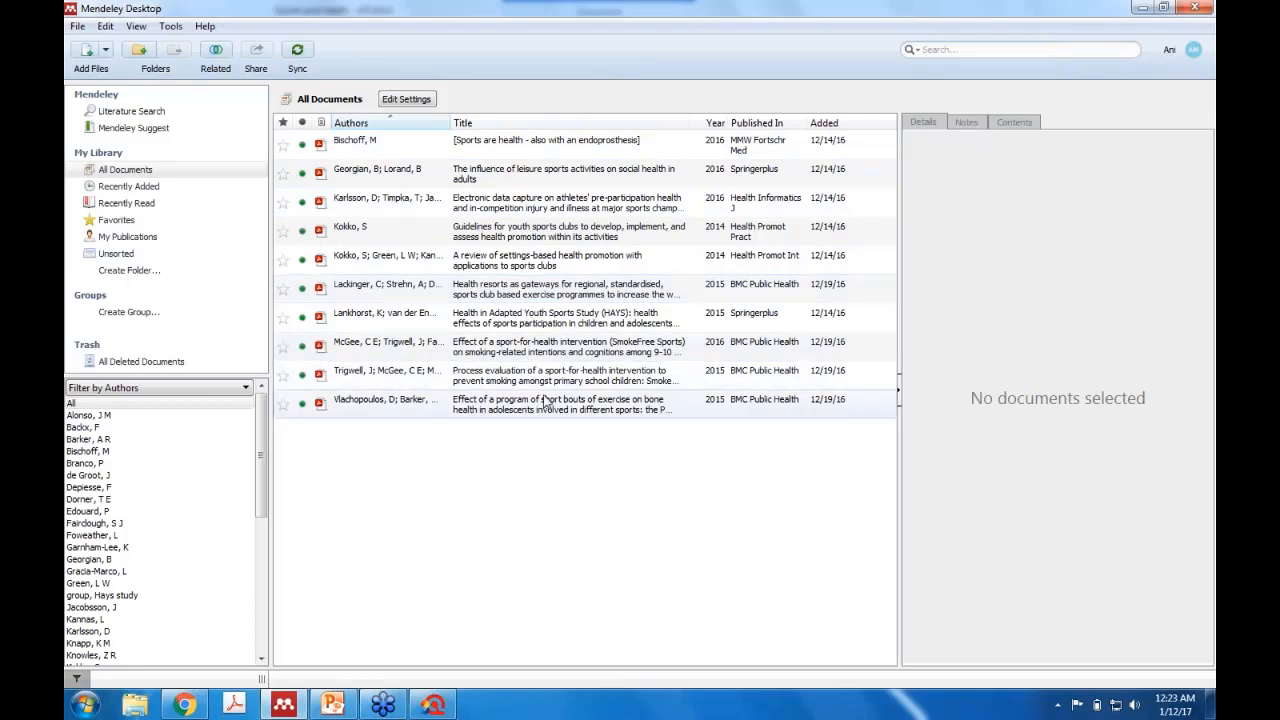
# Step: Sort the Mendeley document list by year with the newest first, and re-sort it by publication
pyautogui.click(715, 123)
pyautogui.click(714, 124)
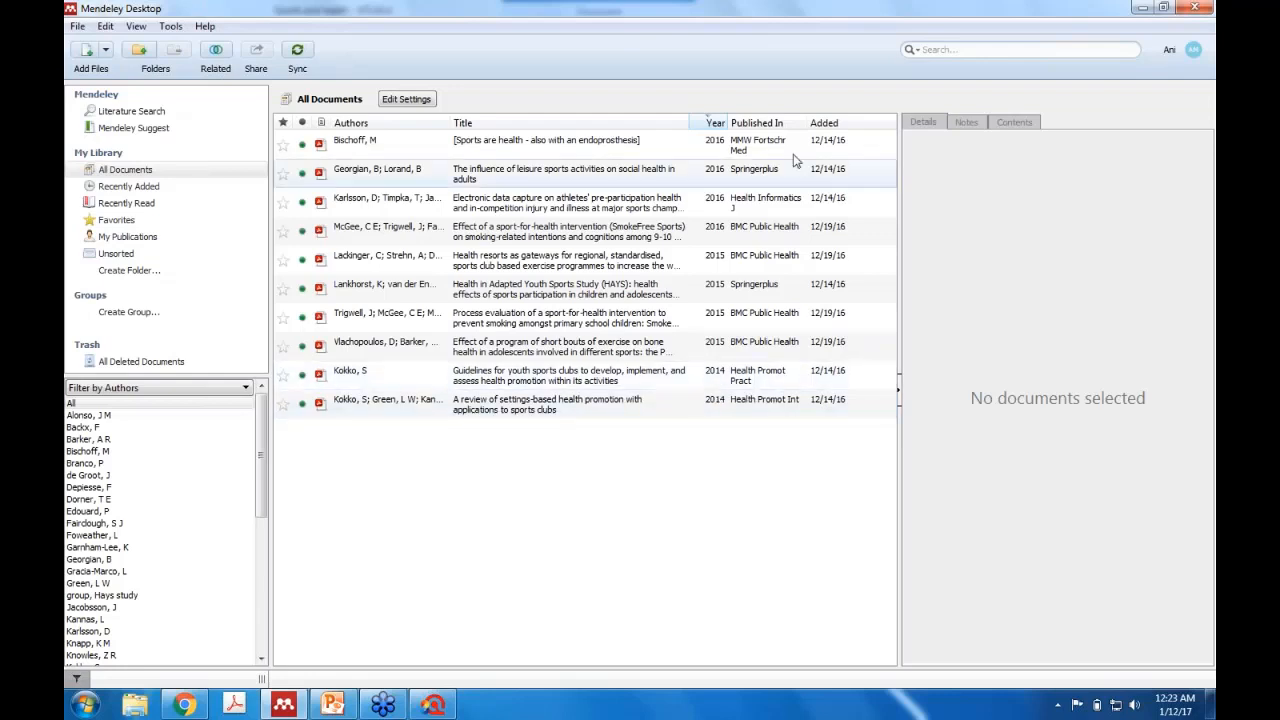
pyautogui.click(765, 124)
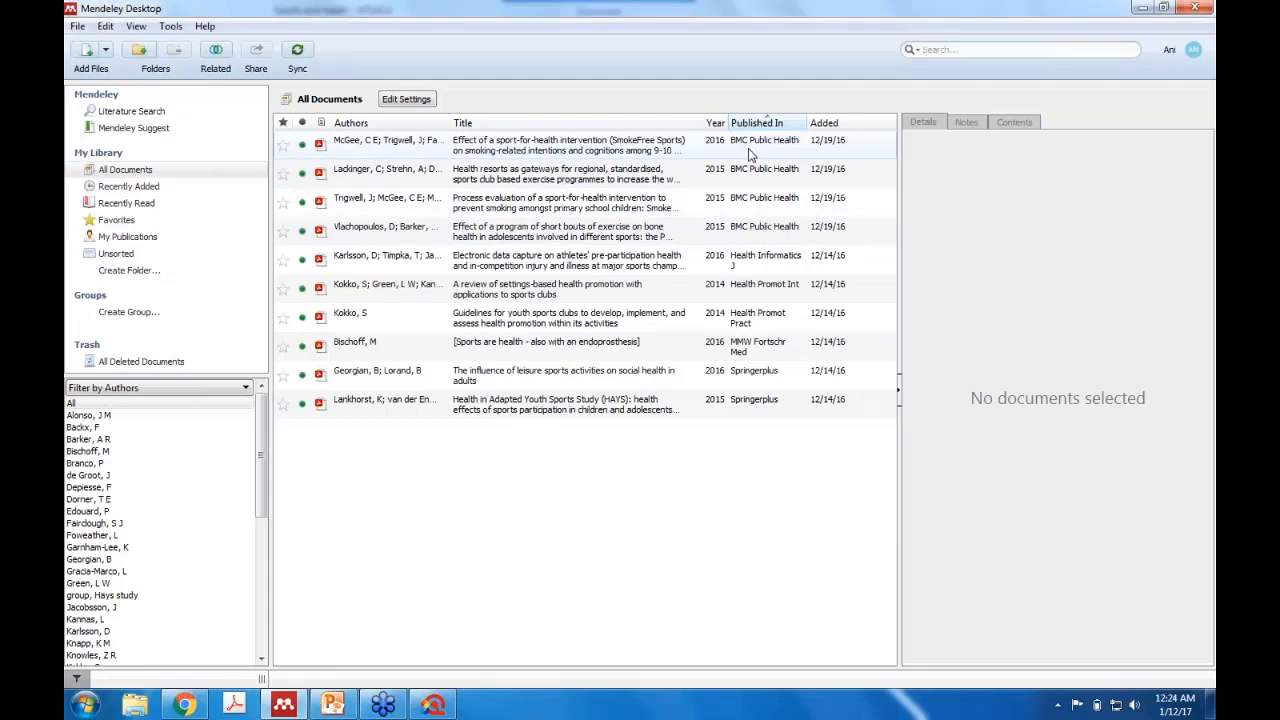
# Step: Examine which articles were published in BMC Public Health and which in Springerplus by selecting each set, and clear the selection
pyautogui.click(750, 155)
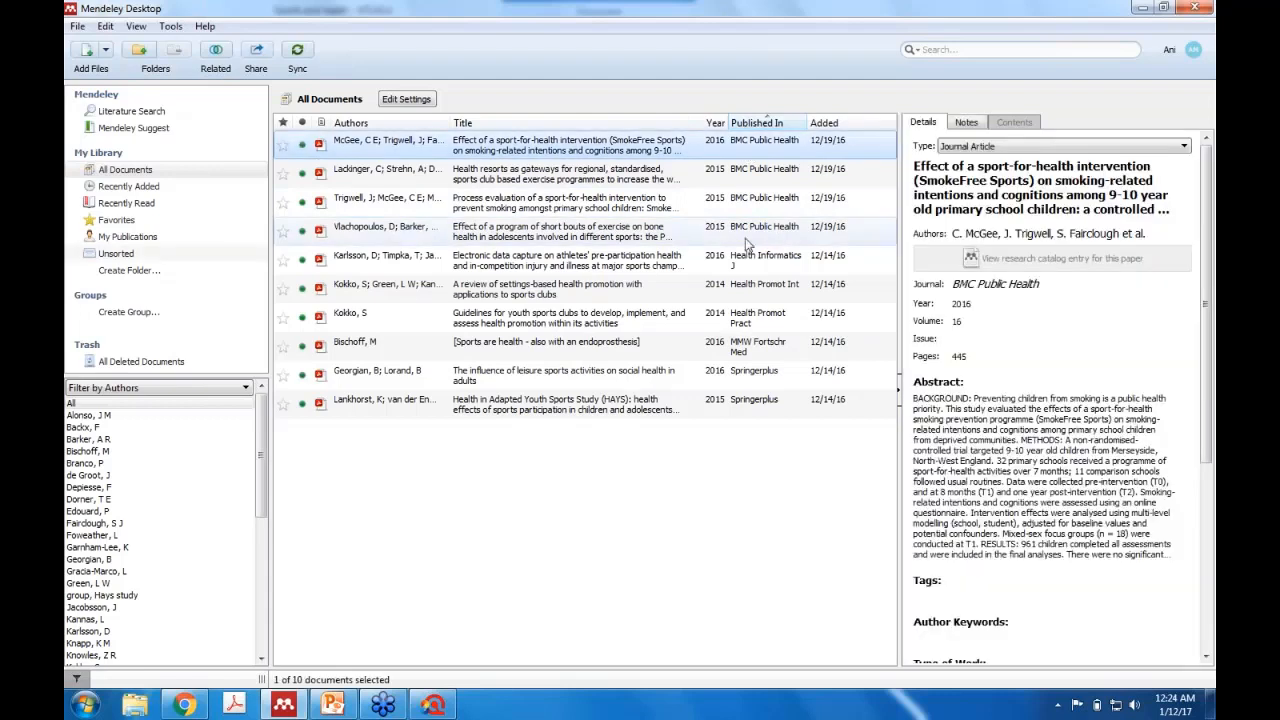
pyautogui.keyDown('shift'); pyautogui.click(750, 243); pyautogui.keyUp('shift')
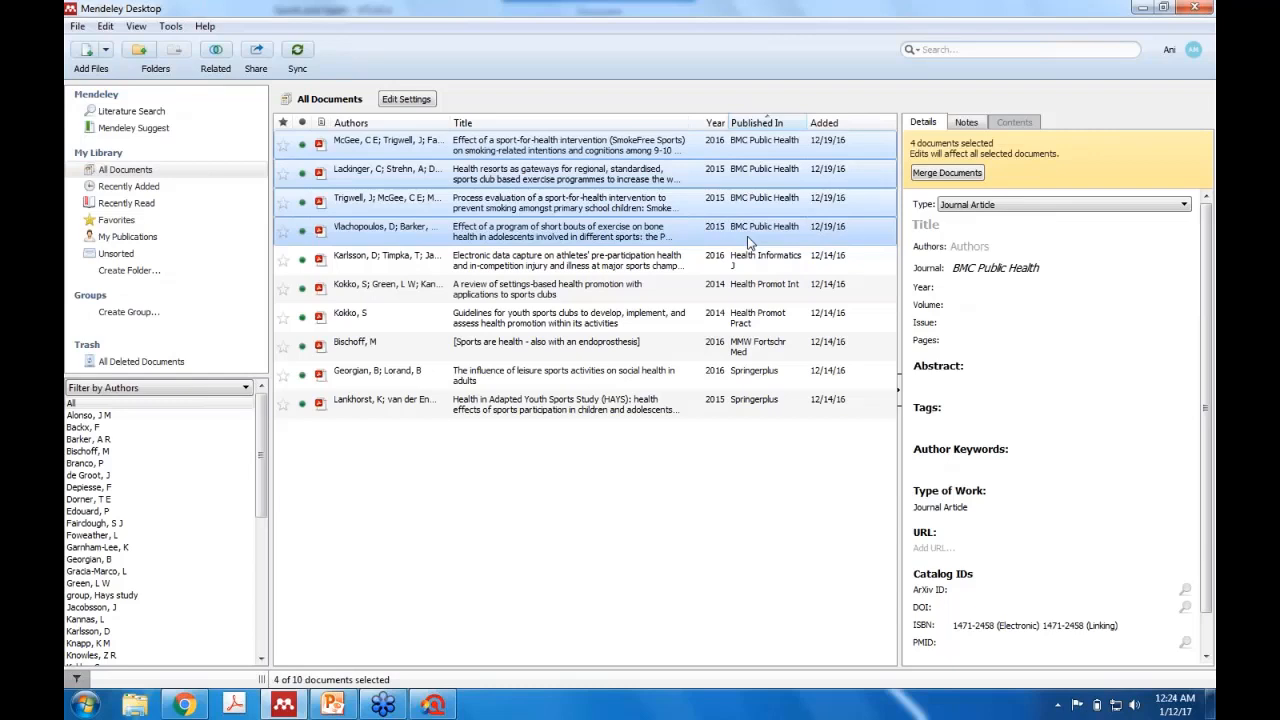
pyautogui.click(750, 375)
pyautogui.keyDown('ctrl'); pyautogui.click(752, 403); pyautogui.keyUp('ctrl')
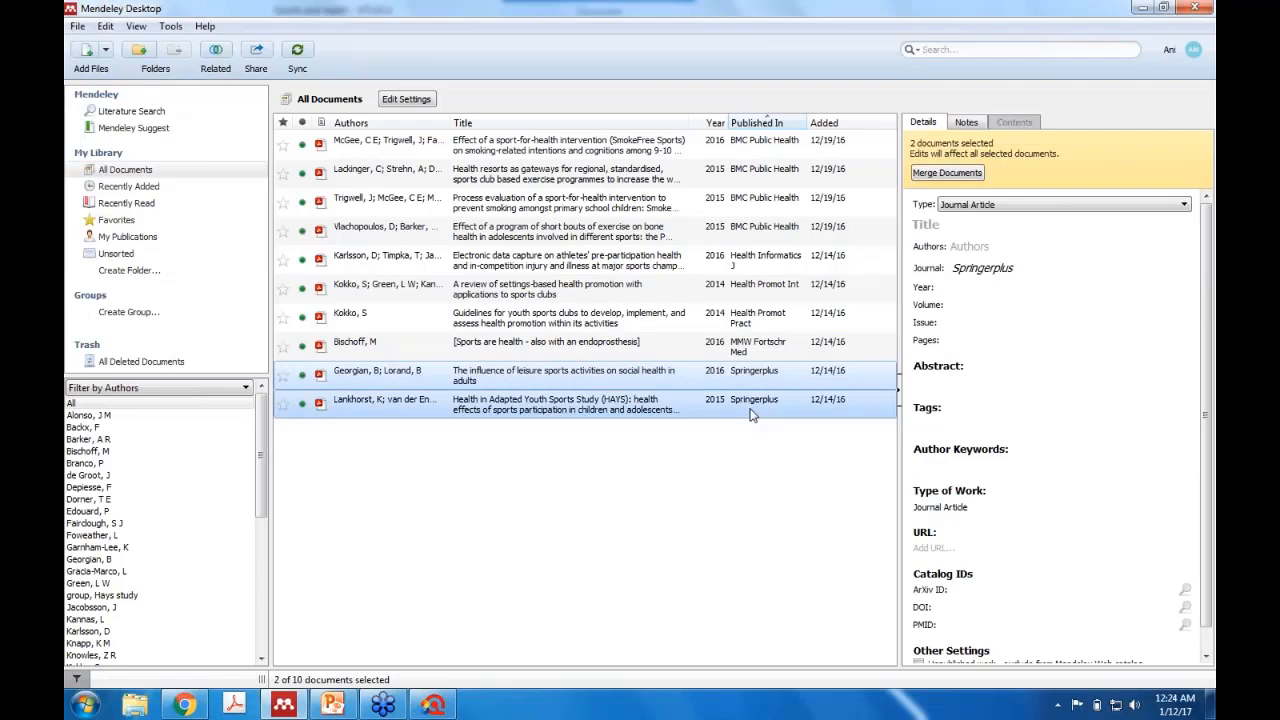
pyautogui.click(427, 521)
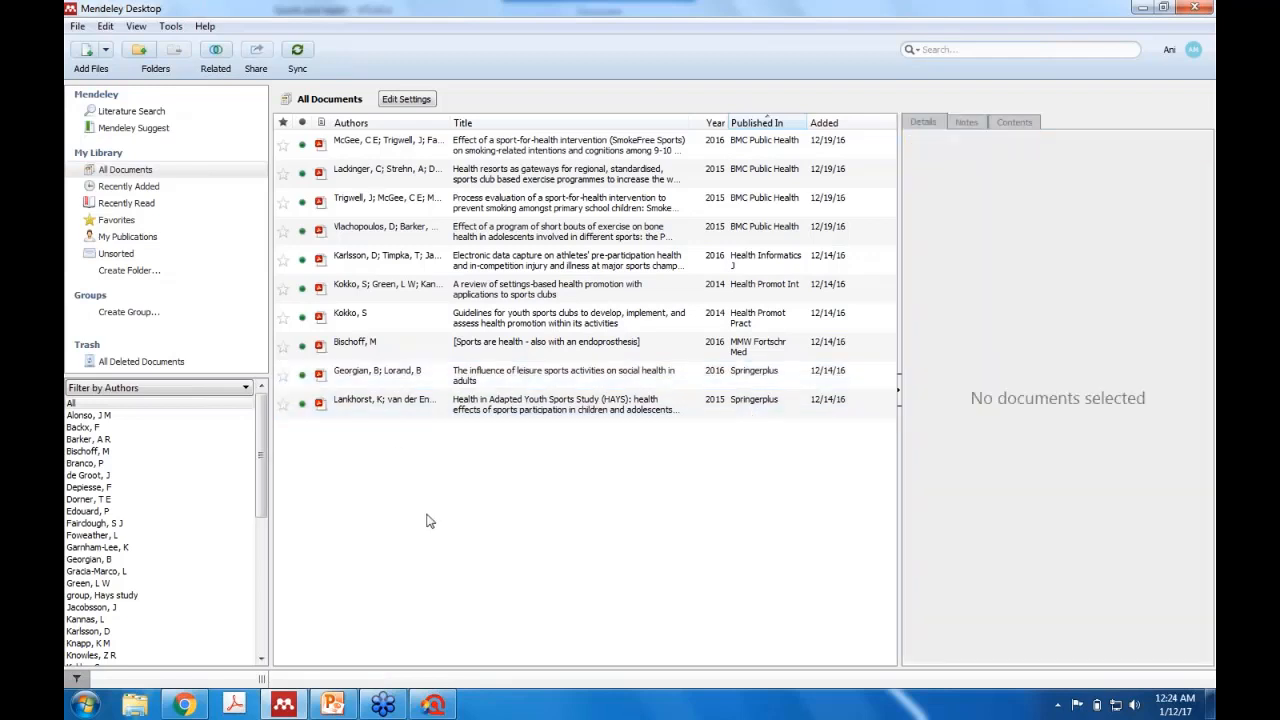
# Step: Examine the two 2014 health promotion articles that share an author by selecting them together, and clear the selection
pyautogui.click(353, 300)
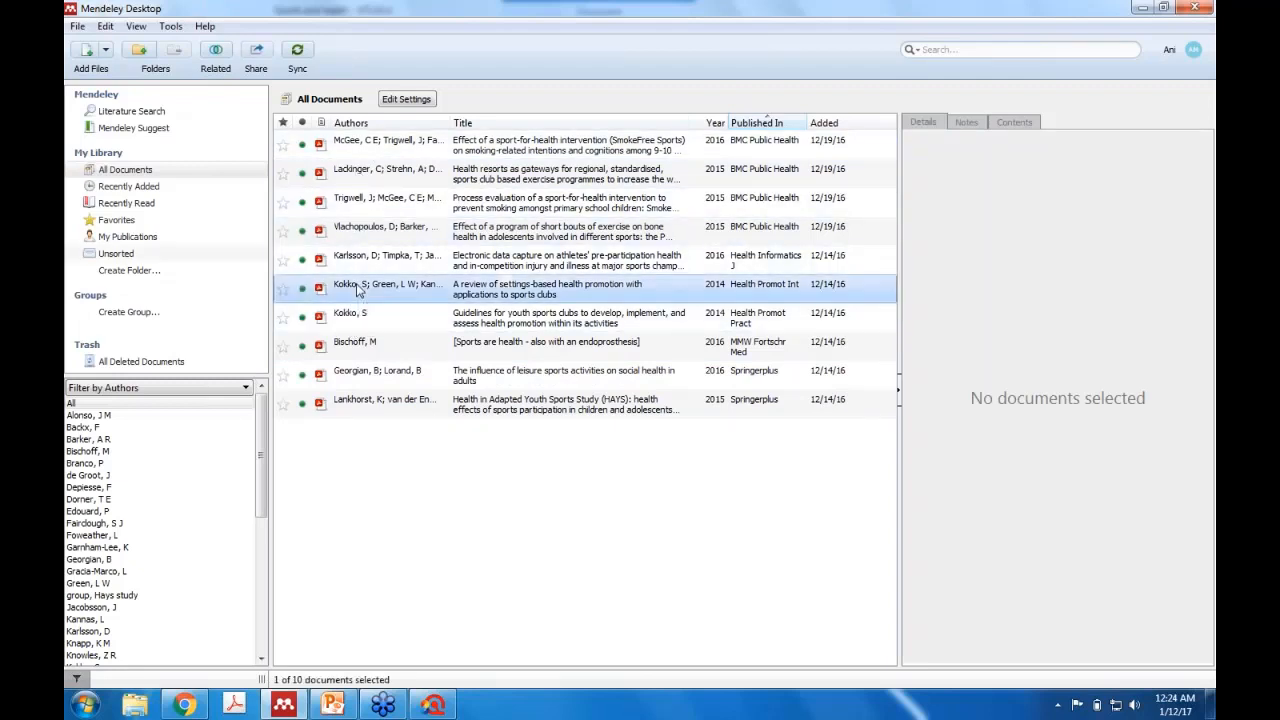
pyautogui.click(350, 318)
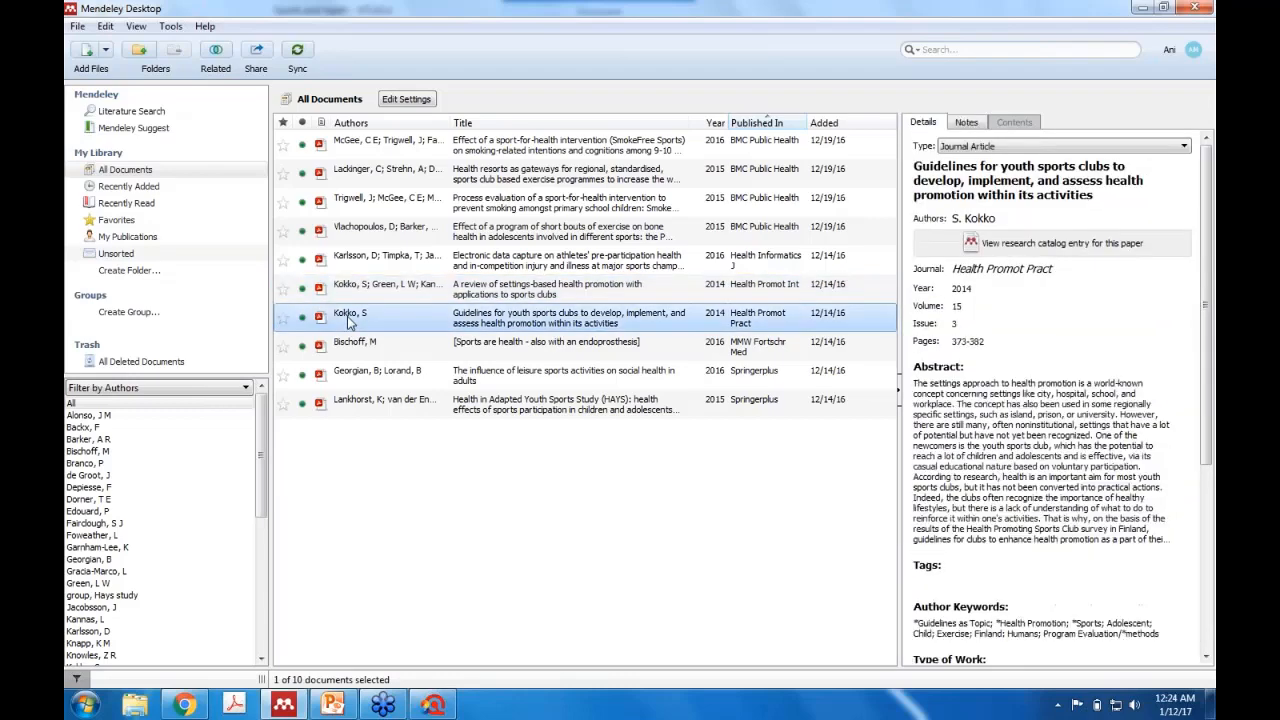
pyautogui.hotkey('shift', 'Up')
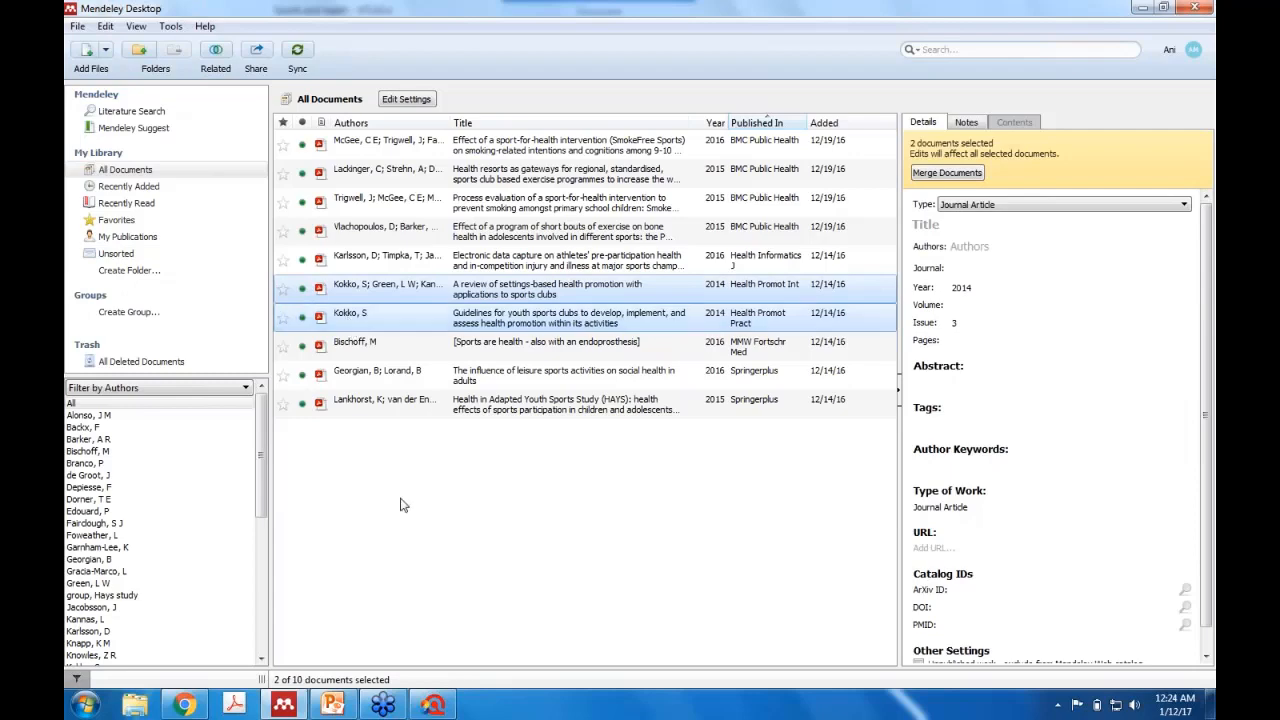
pyautogui.click(434, 567)
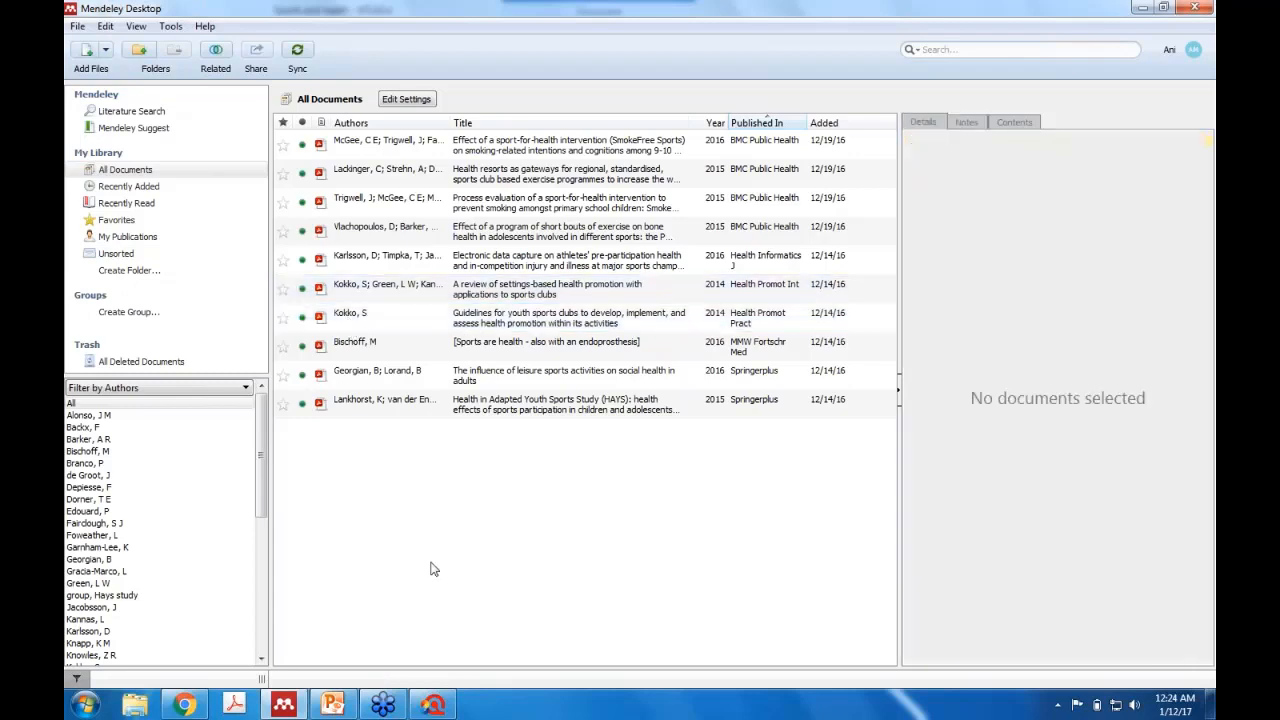
# Step: Close Mendeley, check the Sports and Health.xml file on the desktop and return to the ATLAS.ti project
pyautogui.click(1199, 8)
pyautogui.click(1152, 12)
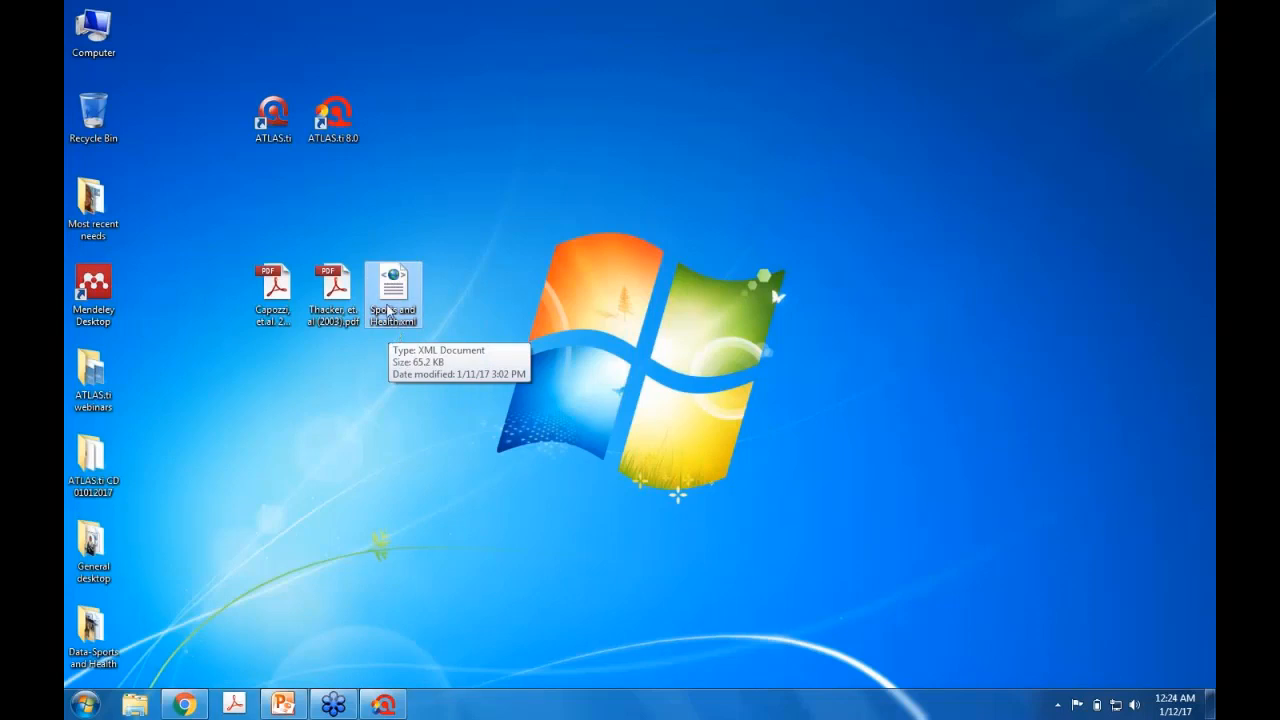
pyautogui.click(383, 705)
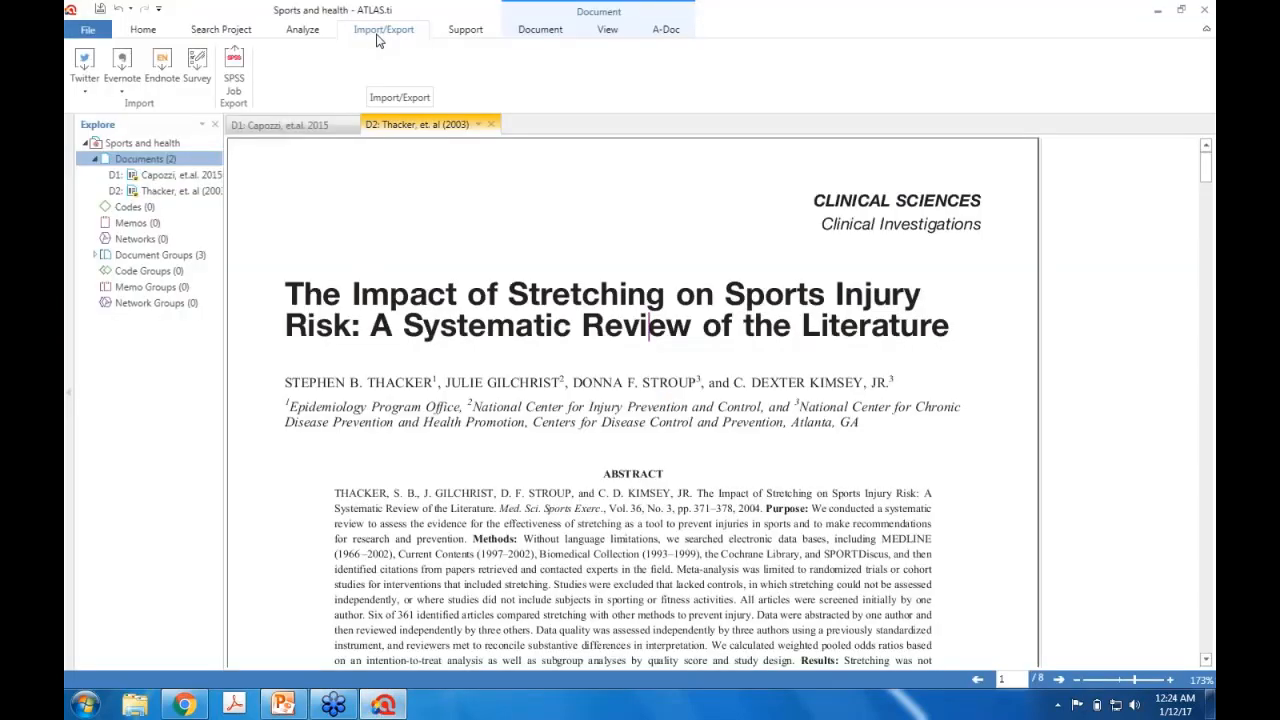
# Step: Start a reference manager import and choose Sports and Health.xml from the desktop as the exported file
pyautogui.click(162, 65)
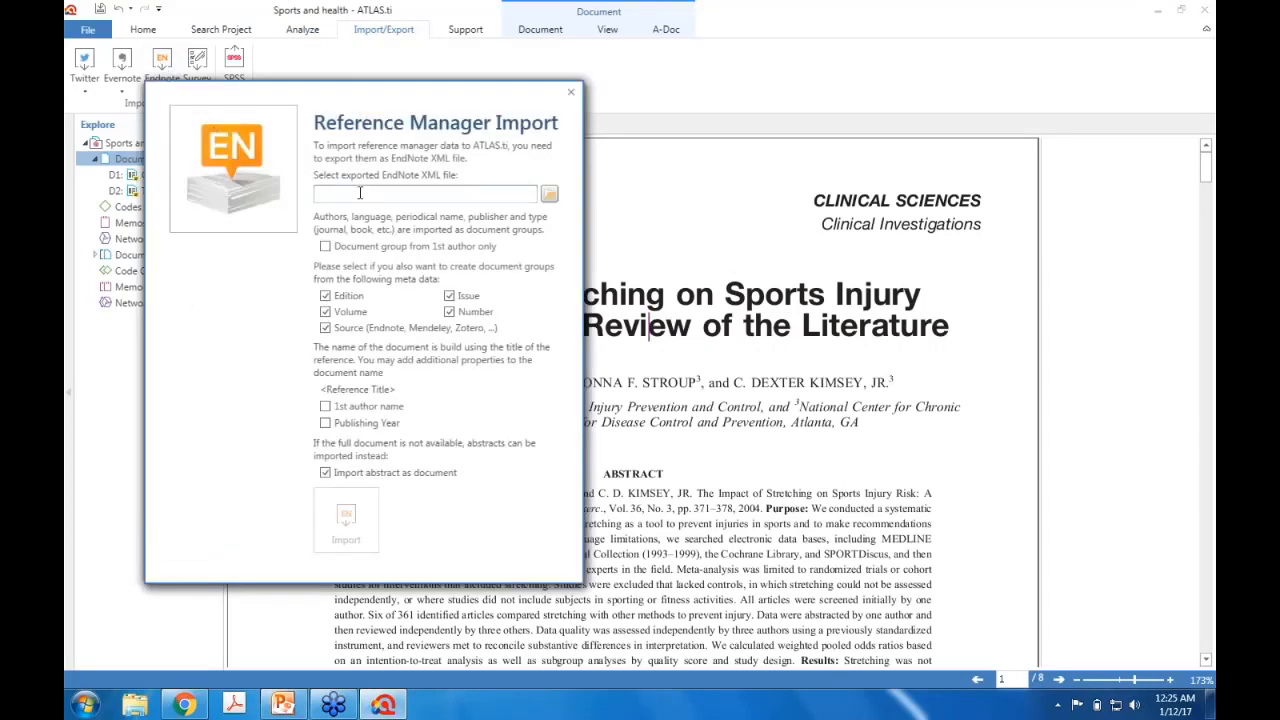
pyautogui.click(547, 193)
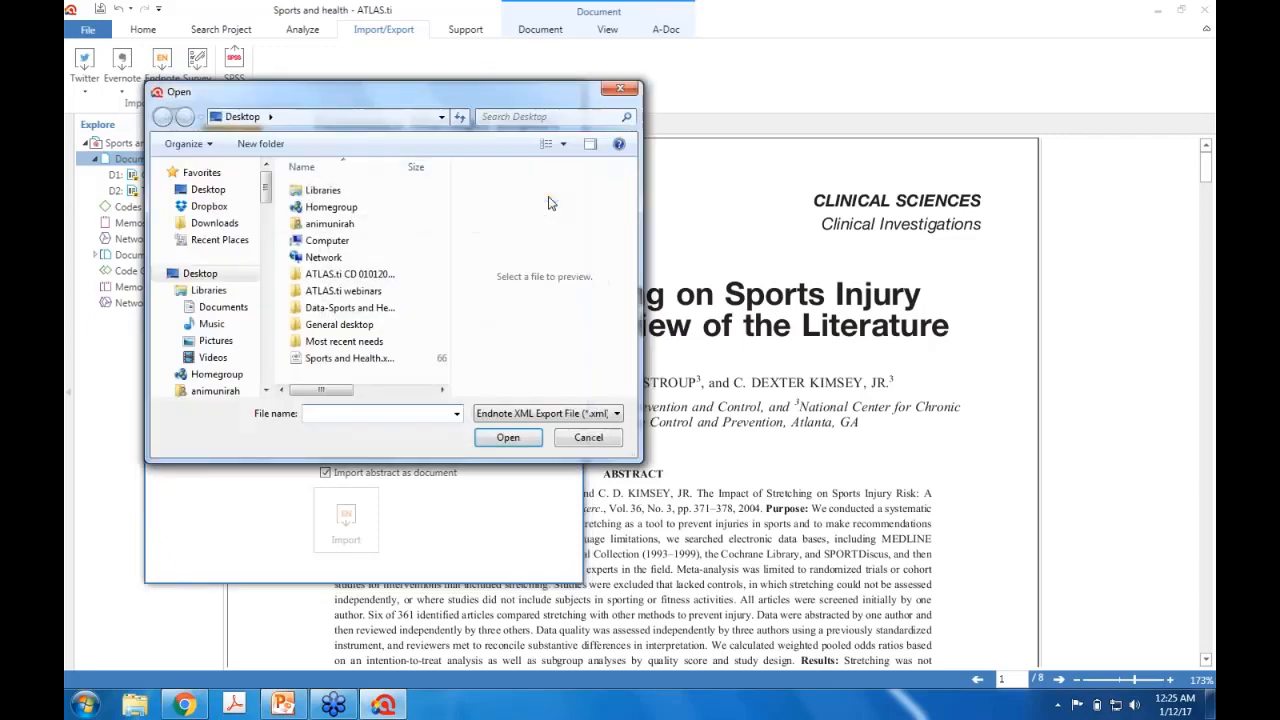
pyautogui.click(345, 358)
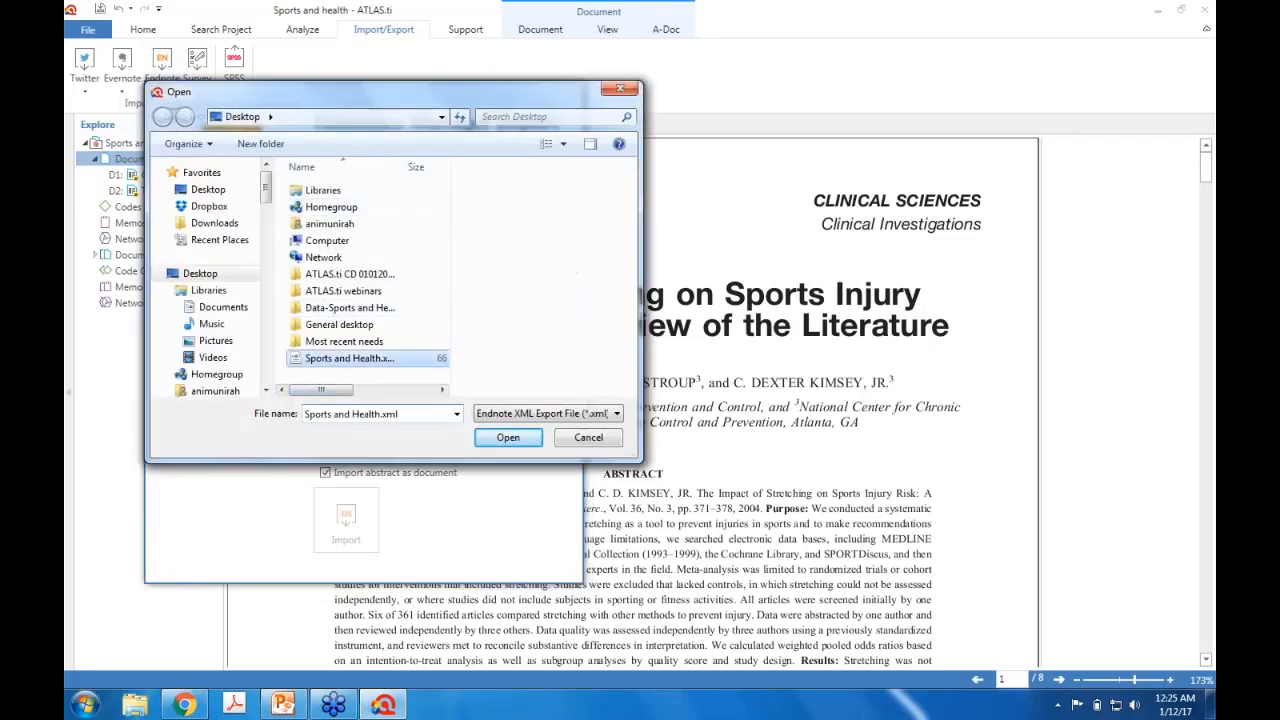
pyautogui.click(508, 438)
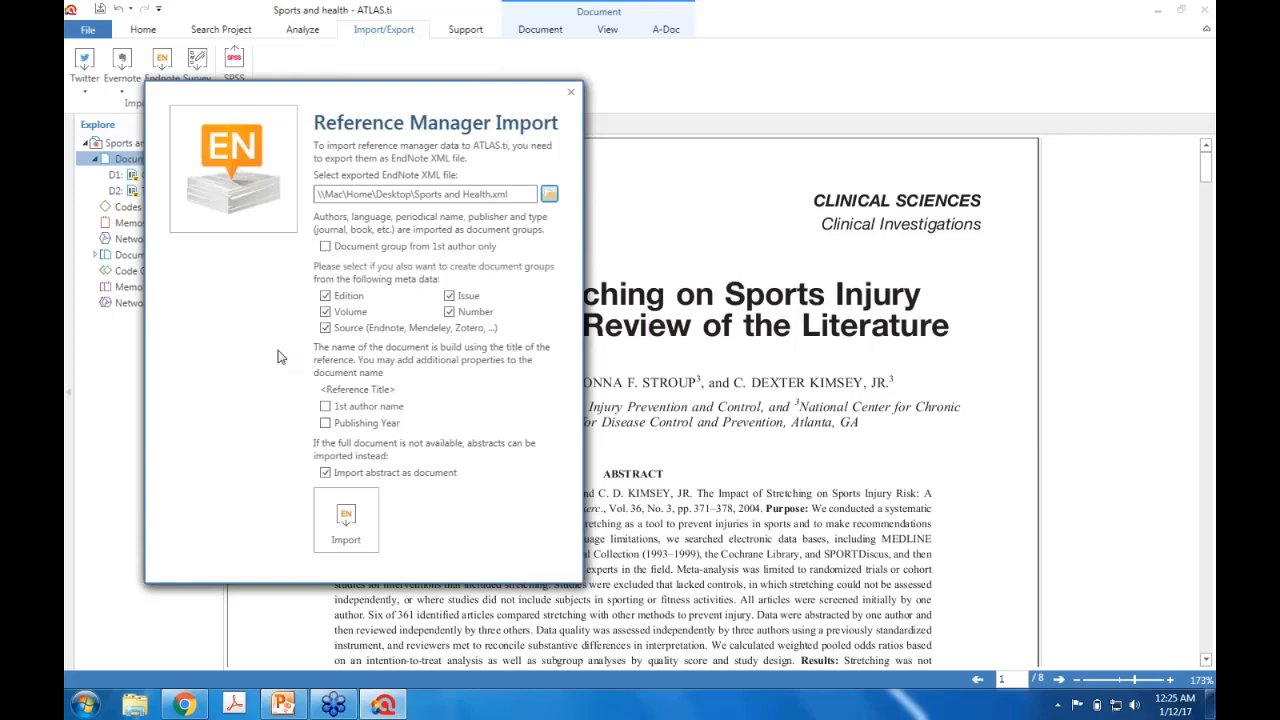
# Step: Import the references without groups for edition, volume, issue, number and source, adding first author name and publishing year to the document names
pyautogui.click(325, 296)
pyautogui.click(325, 312)
pyautogui.click(449, 297)
pyautogui.click(325, 407)
pyautogui.click(325, 423)
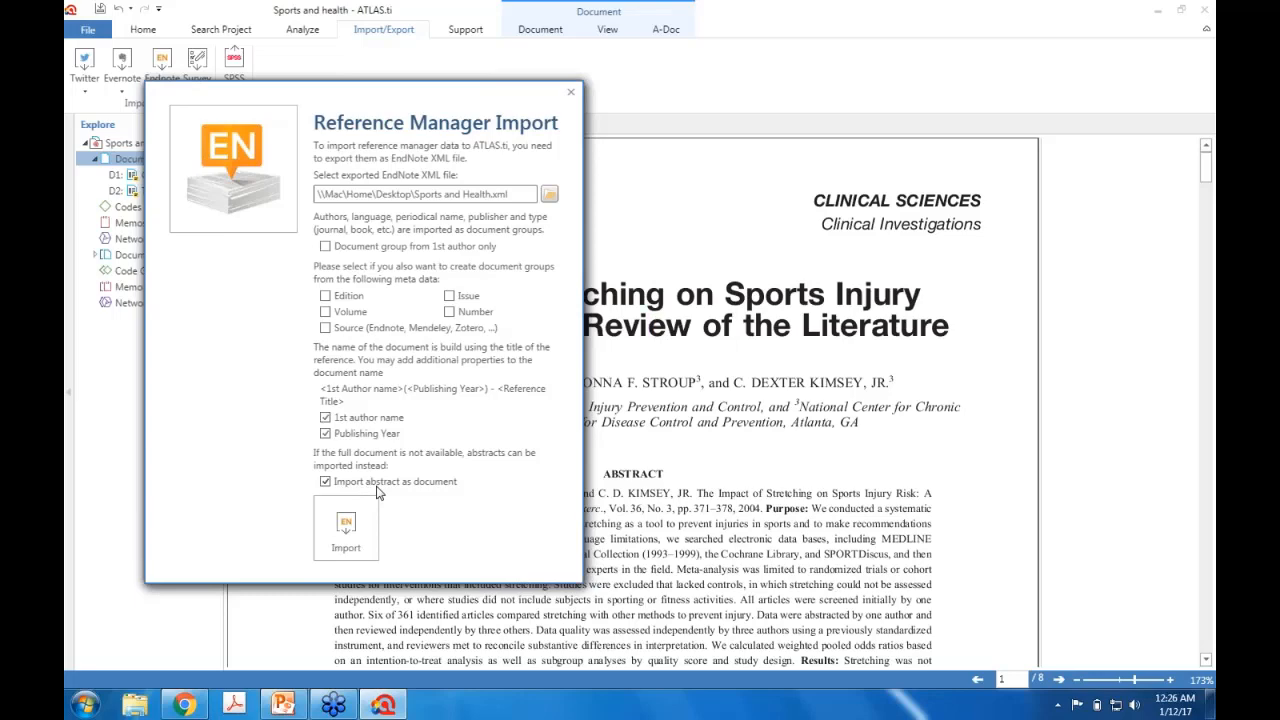
pyautogui.click(348, 527)
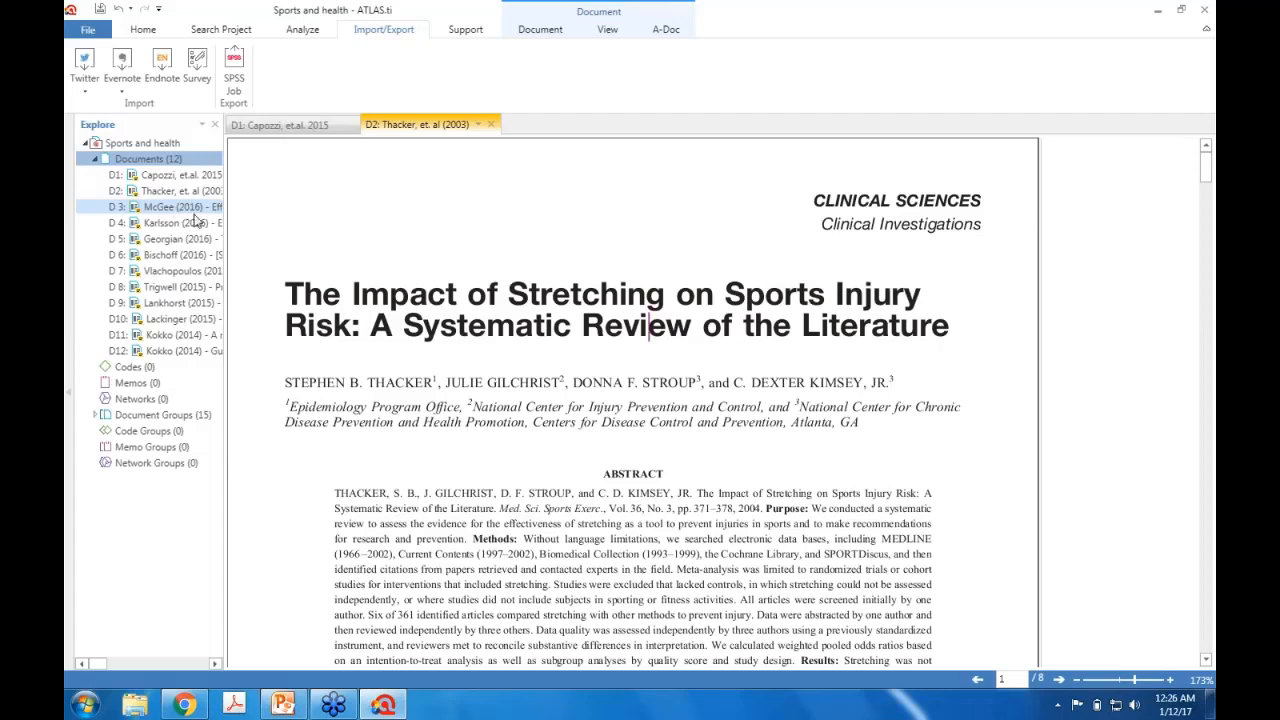
# Step: Open the imported articles D7 and D10 to view their full text
pyautogui.doubleClick(178, 274)
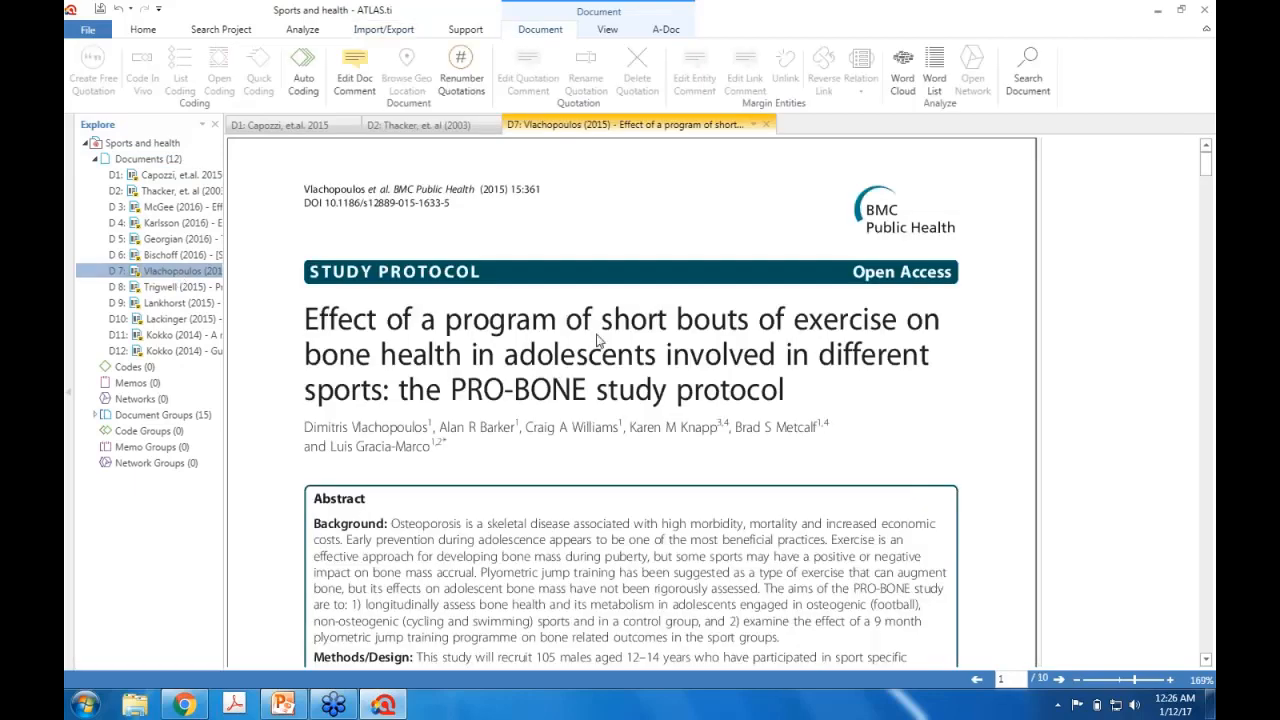
pyautogui.click(180, 320)
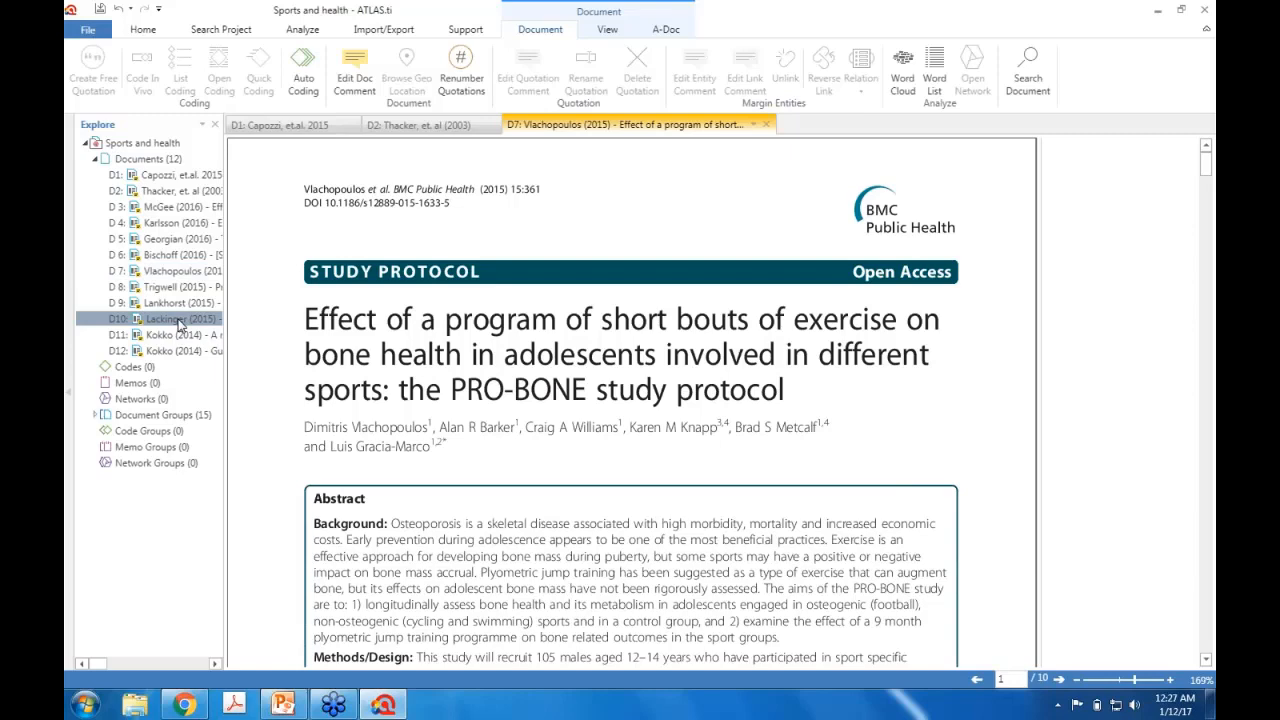
pyautogui.doubleClick(180, 320)
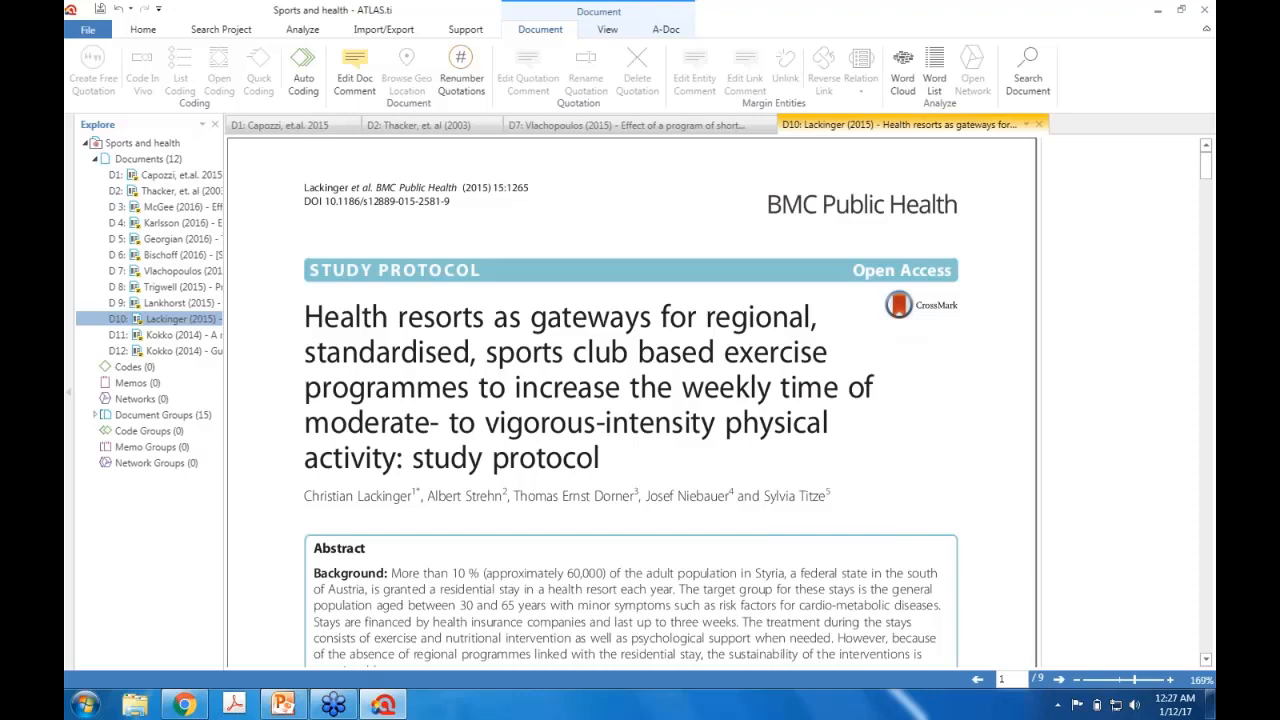
# Step: Open the Document Manager and show the documents in the groups Periodical::Springerplus and Periodical::BMC Public Health in turn
pyautogui.click(155, 160)
pyautogui.doubleClick(155, 160)
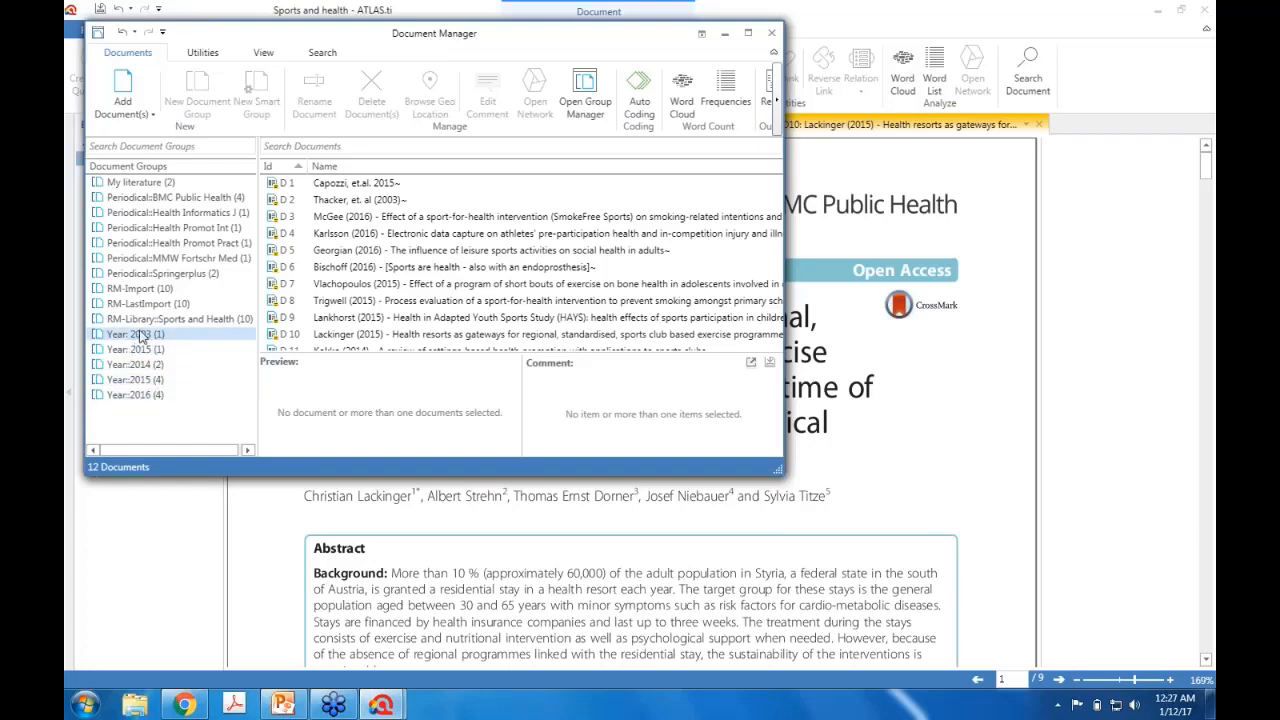
pyautogui.click(146, 275)
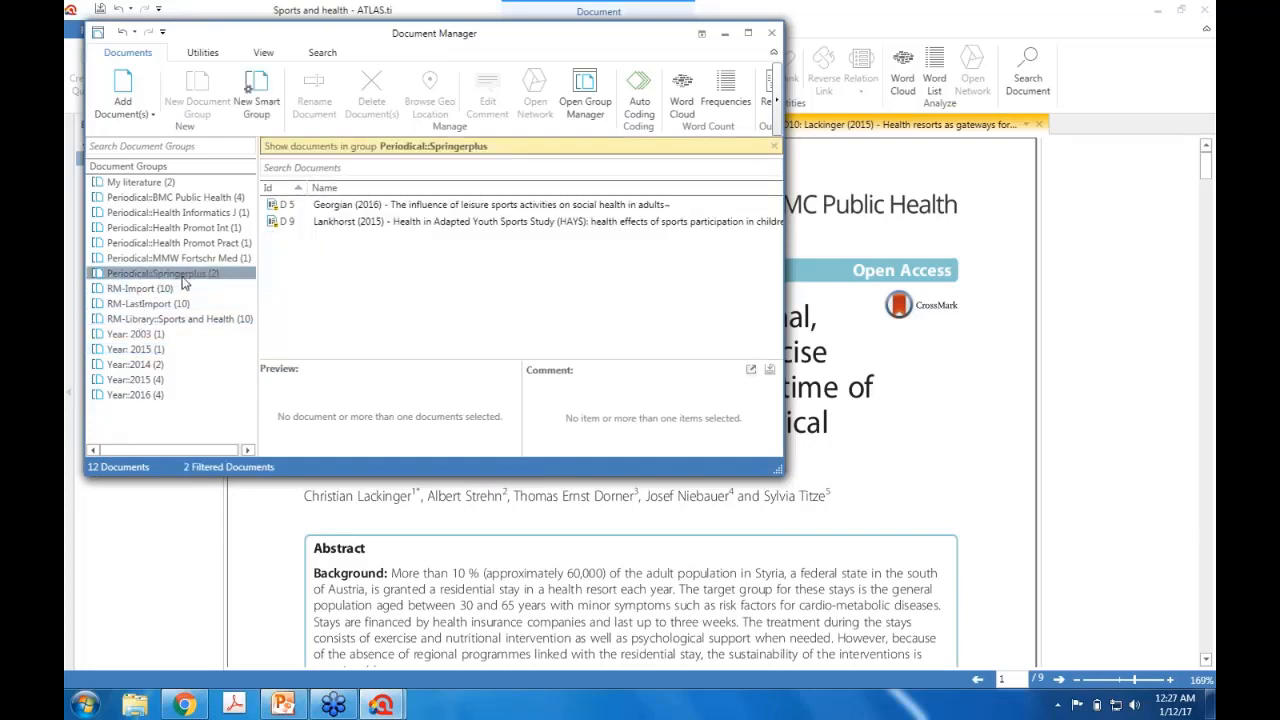
pyautogui.click(228, 199)
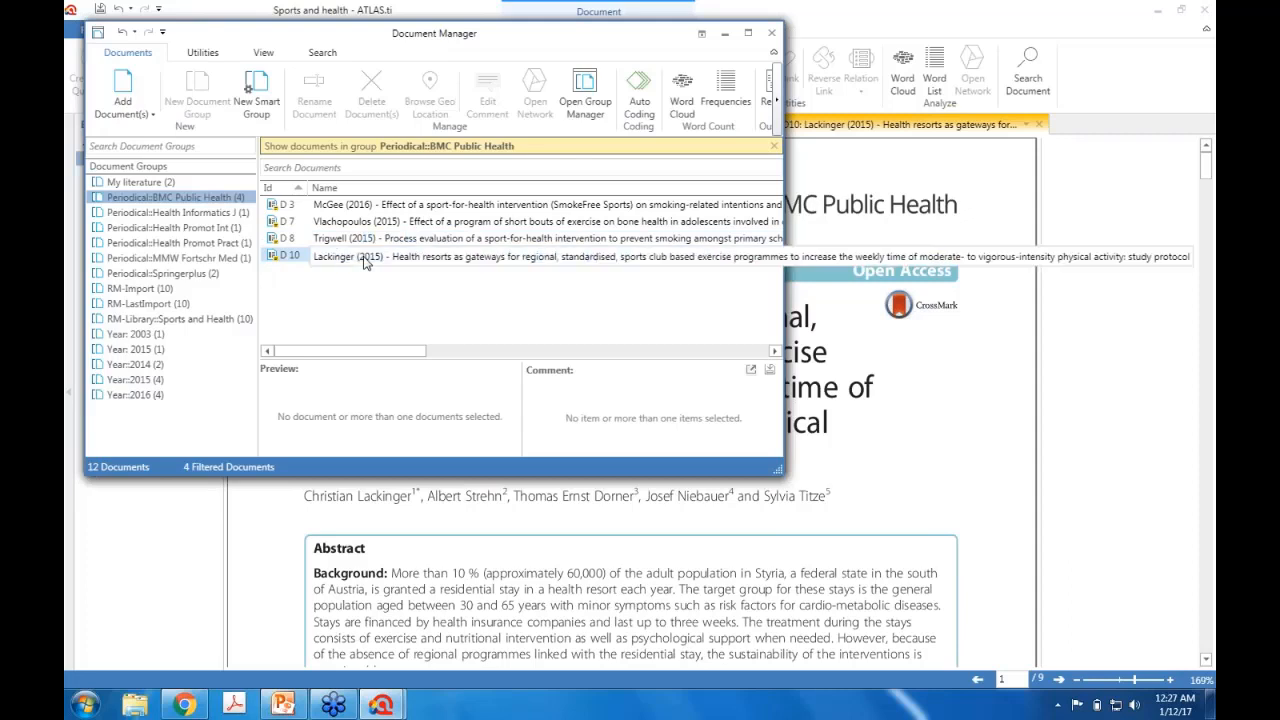
# Step: Select D10 in the BMC Public Health group and enlarge the manager's preview and comment areas to read its imported comment
pyautogui.click(400, 257)
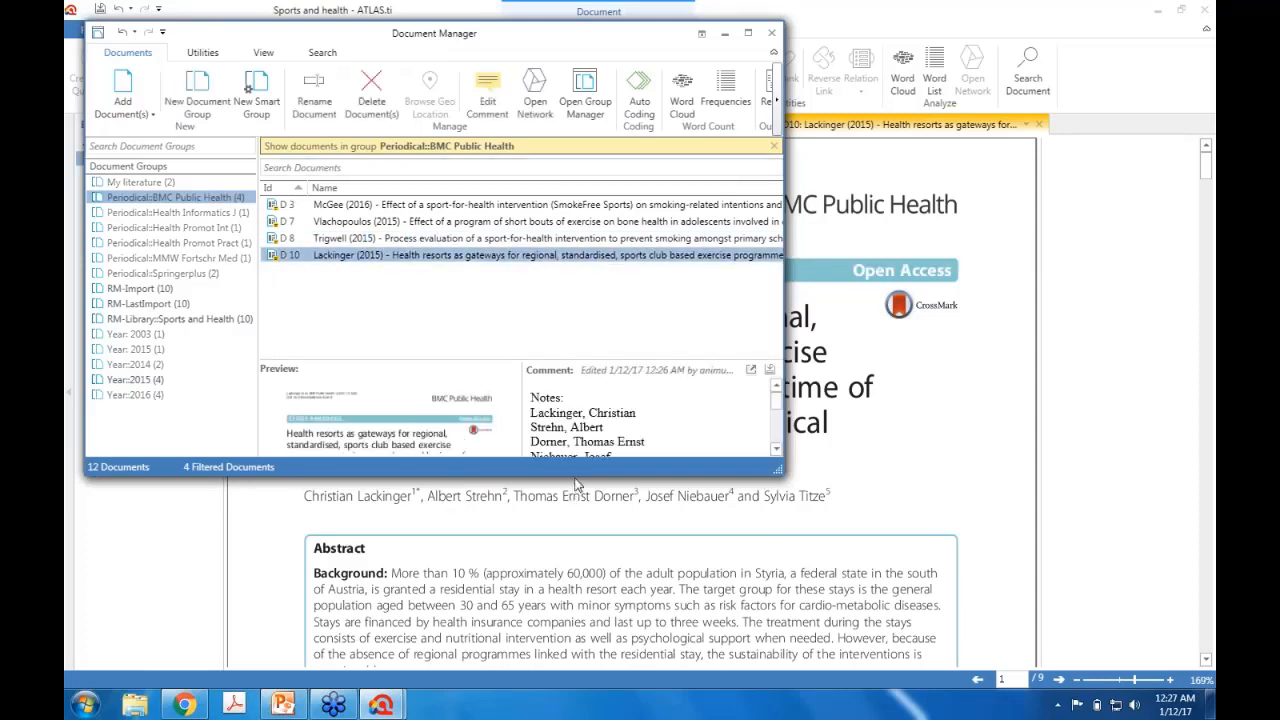
pyautogui.moveTo(574, 477); pyautogui.dragTo(565, 594)
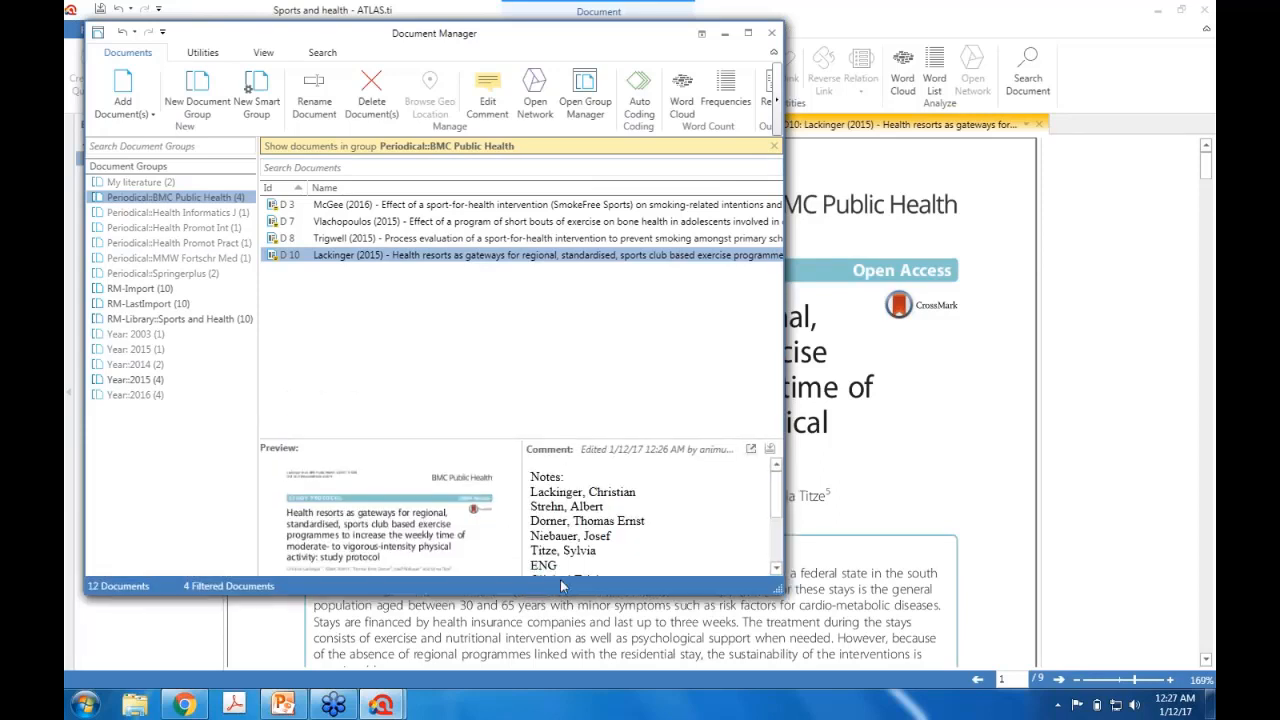
pyautogui.moveTo(565, 445); pyautogui.dragTo(572, 338)
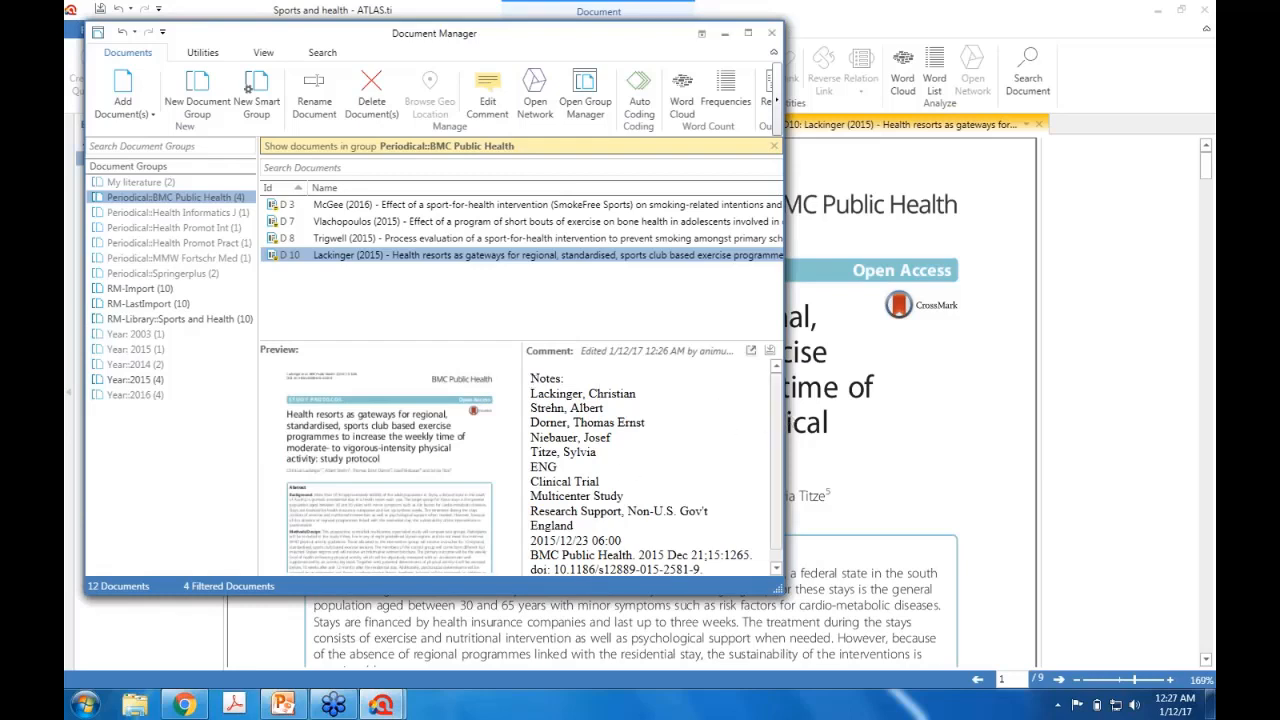
# Step: Read the rest of D10's imported comment, close the Document Manager and save the project
pyautogui.scroll(-1, 779, 416)
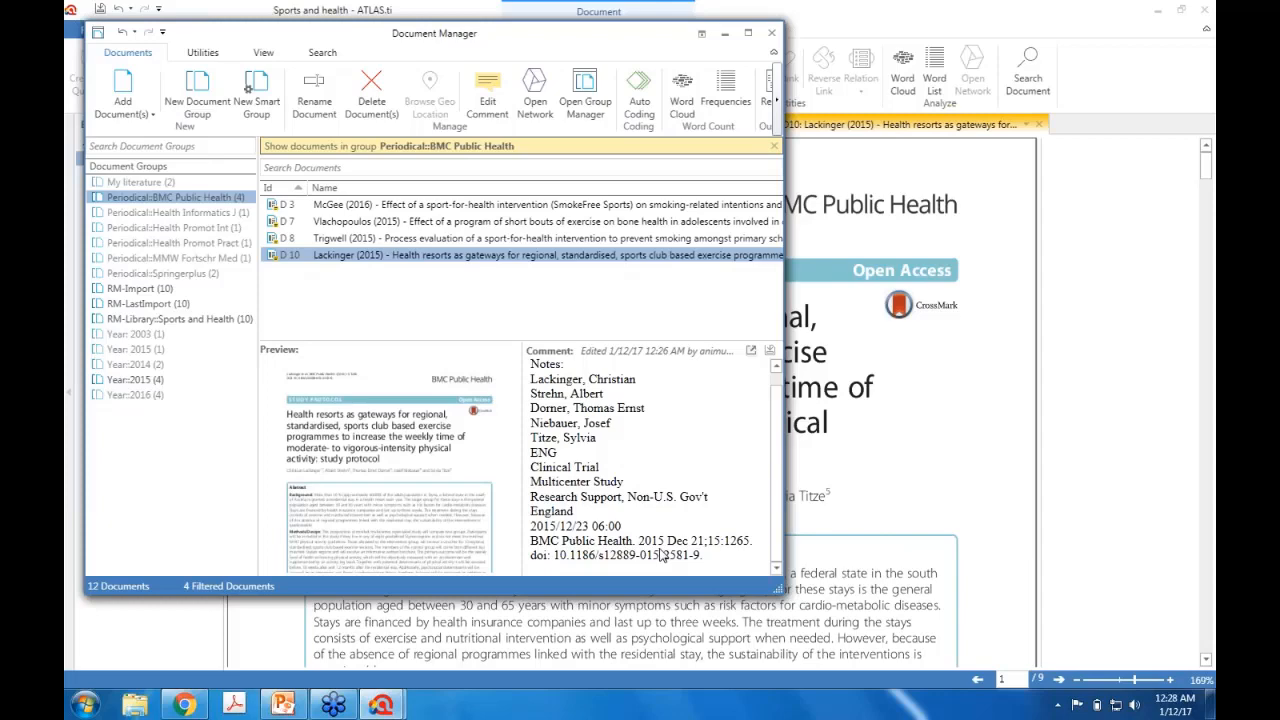
pyautogui.click(772, 34)
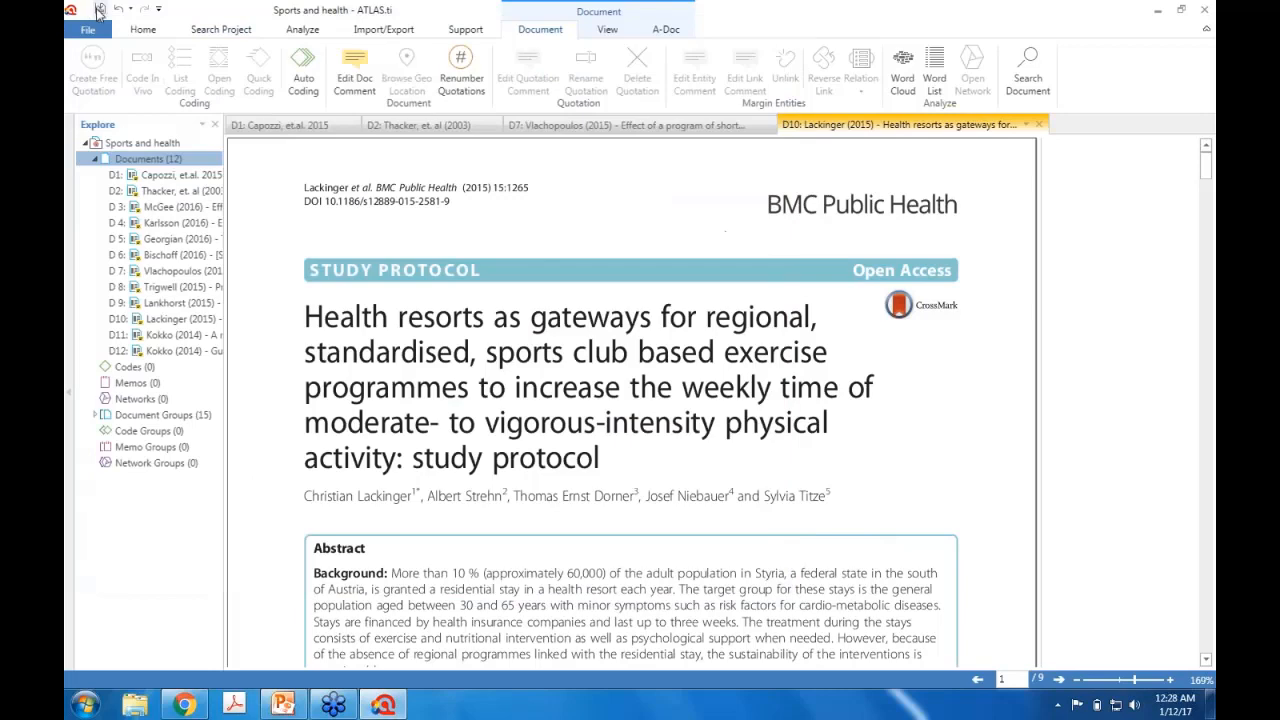
pyautogui.click(99, 10)
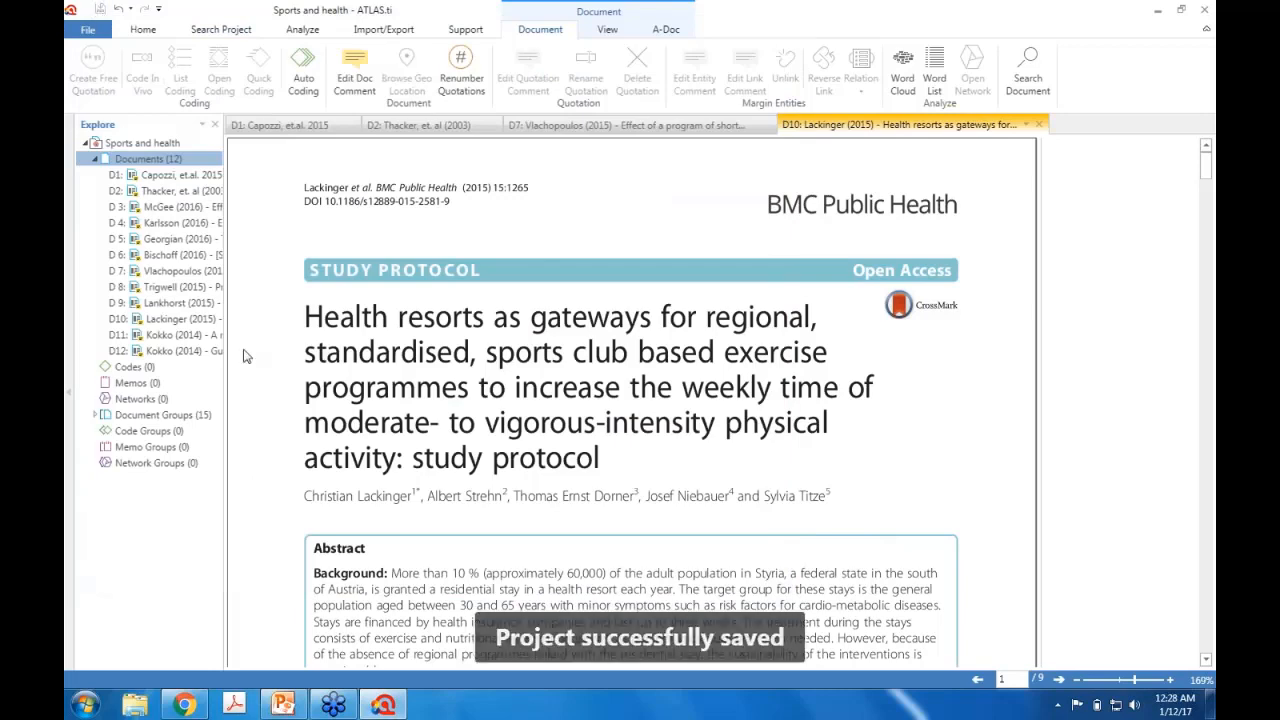
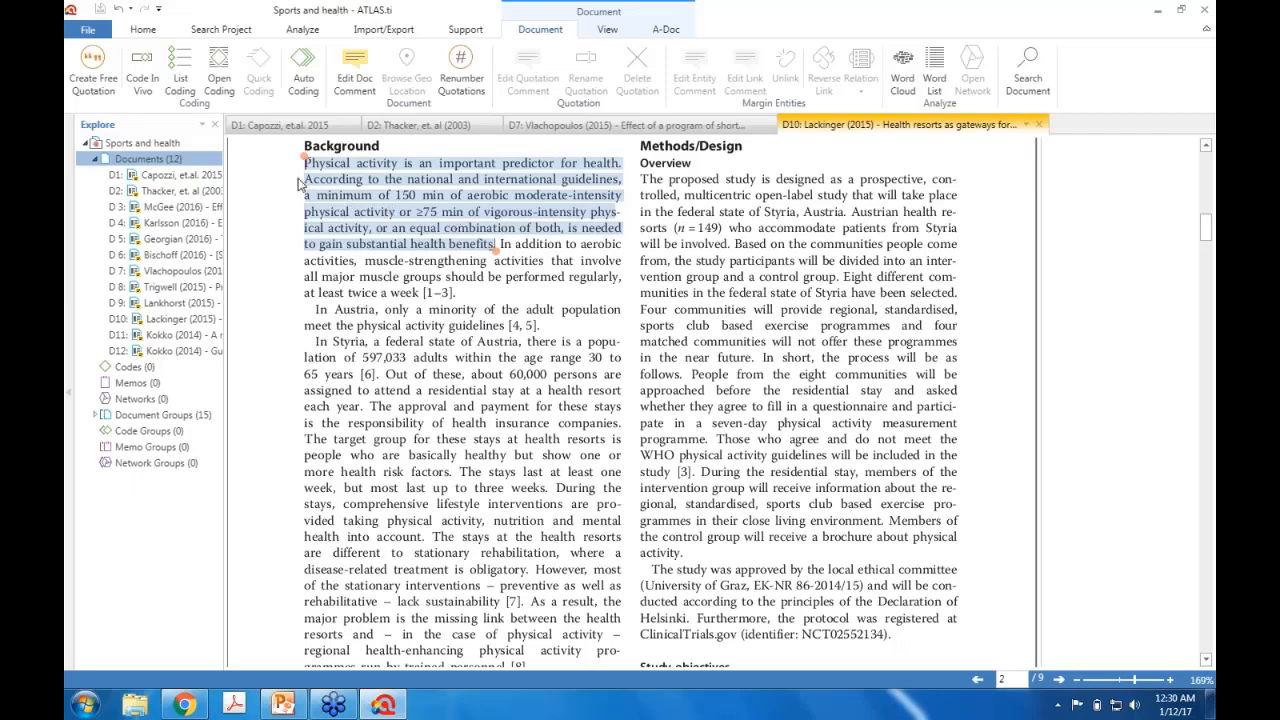
# Step: Create free quotations in D10's Background section from the opening physical activity passage and the "In Styria" passage ending with "each year."
pyautogui.click(99, 90)
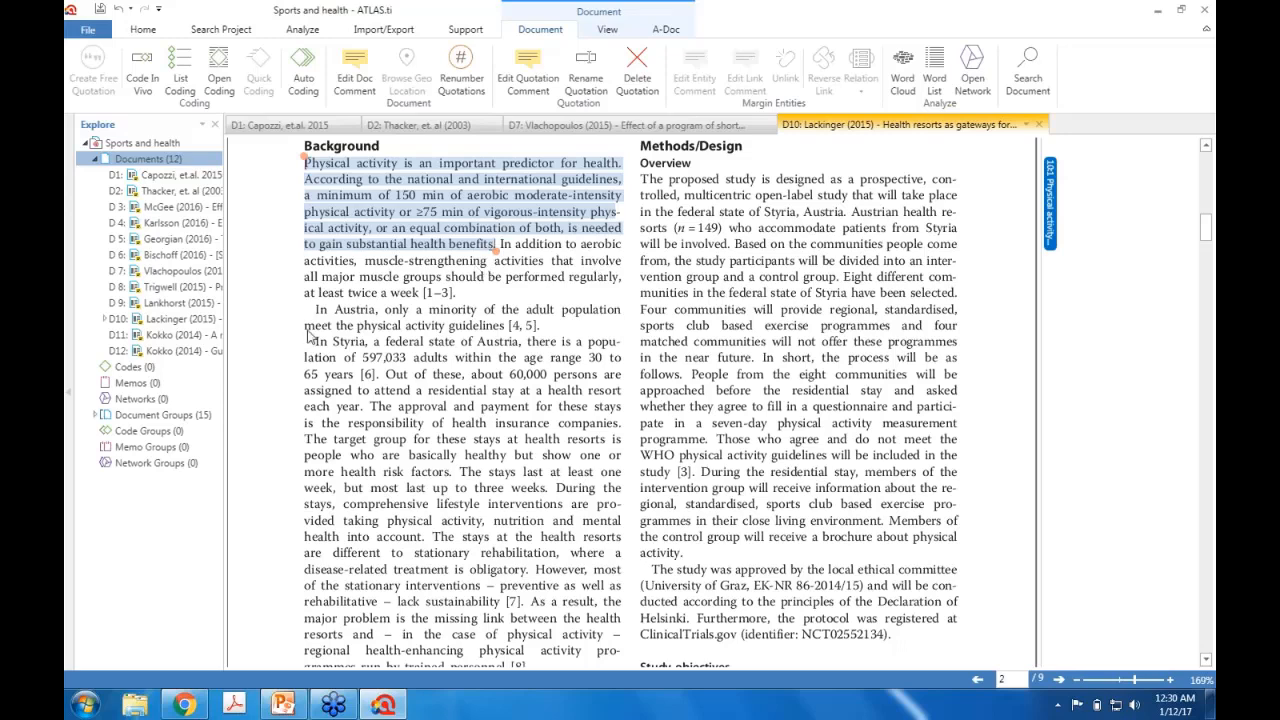
pyautogui.moveTo(316, 344)
pyautogui.mouseDown()
pyautogui.moveTo(470, 392)
pyautogui.moveTo(365, 407)
pyautogui.mouseUp()
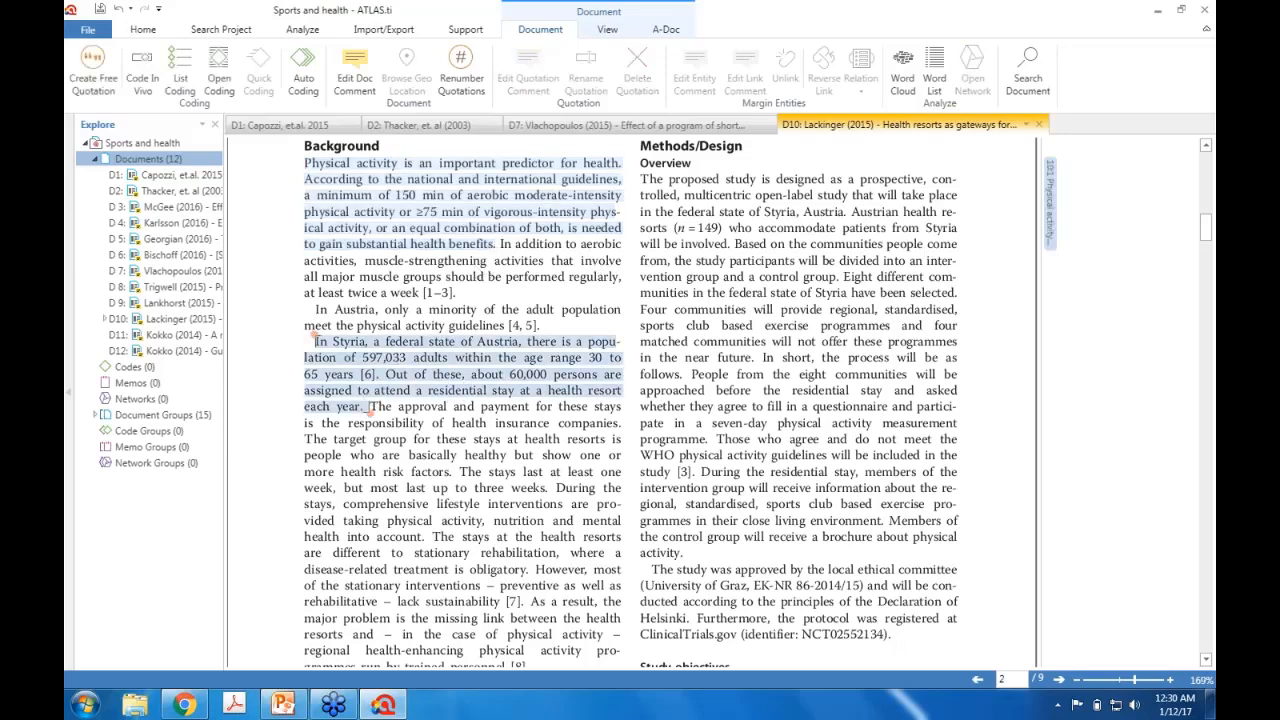
pyautogui.click(88, 91)
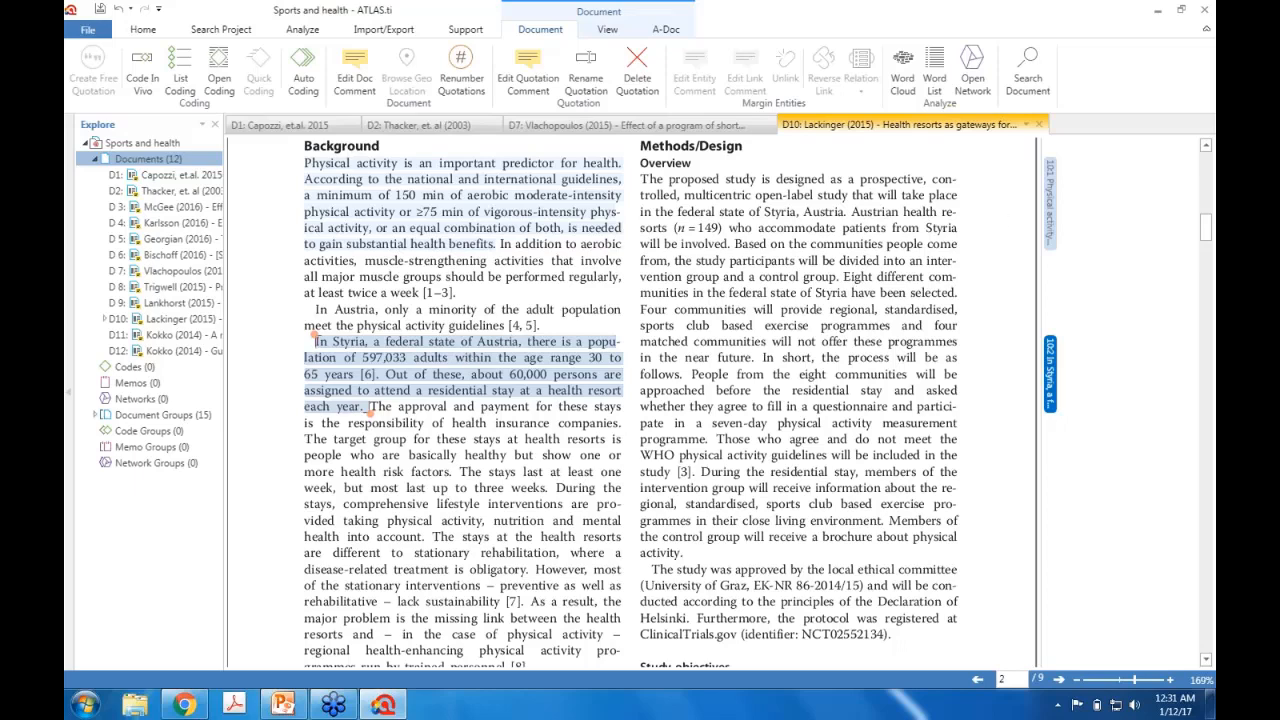
pyautogui.click(1052, 204)
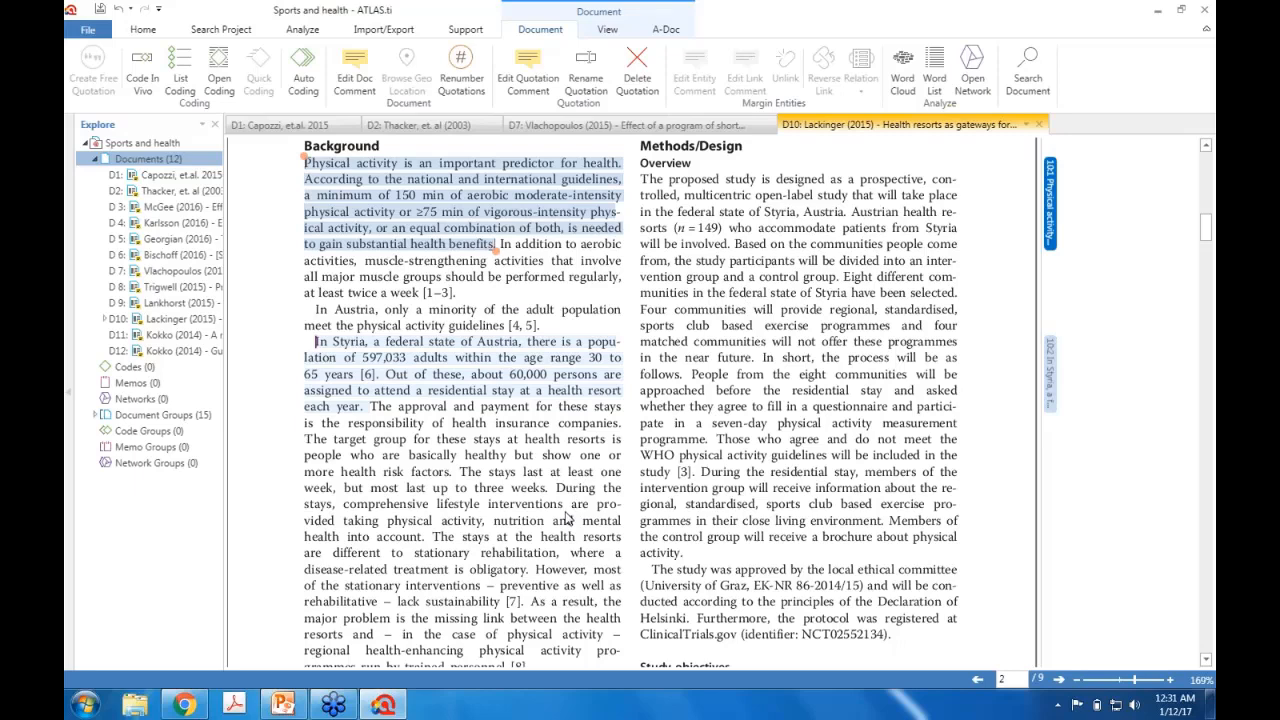
pyautogui.click(770, 430)
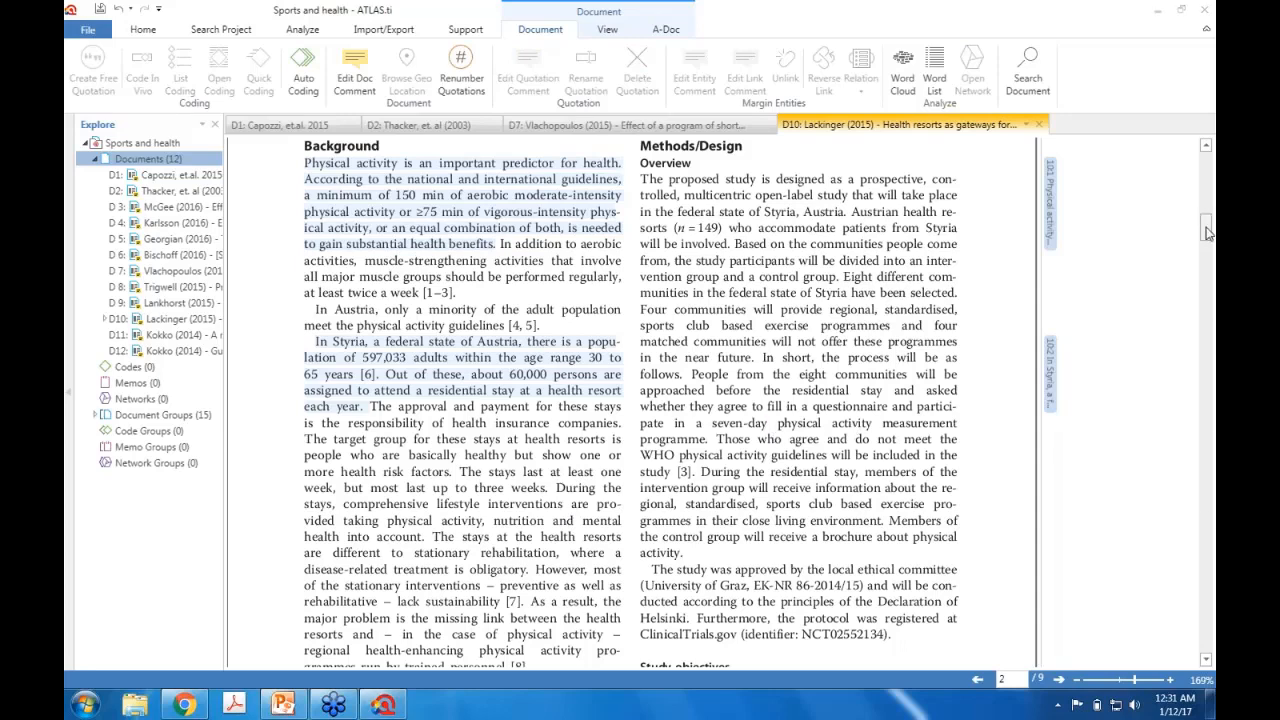
pyautogui.moveTo(1206, 230); pyautogui.dragTo(1209, 170)
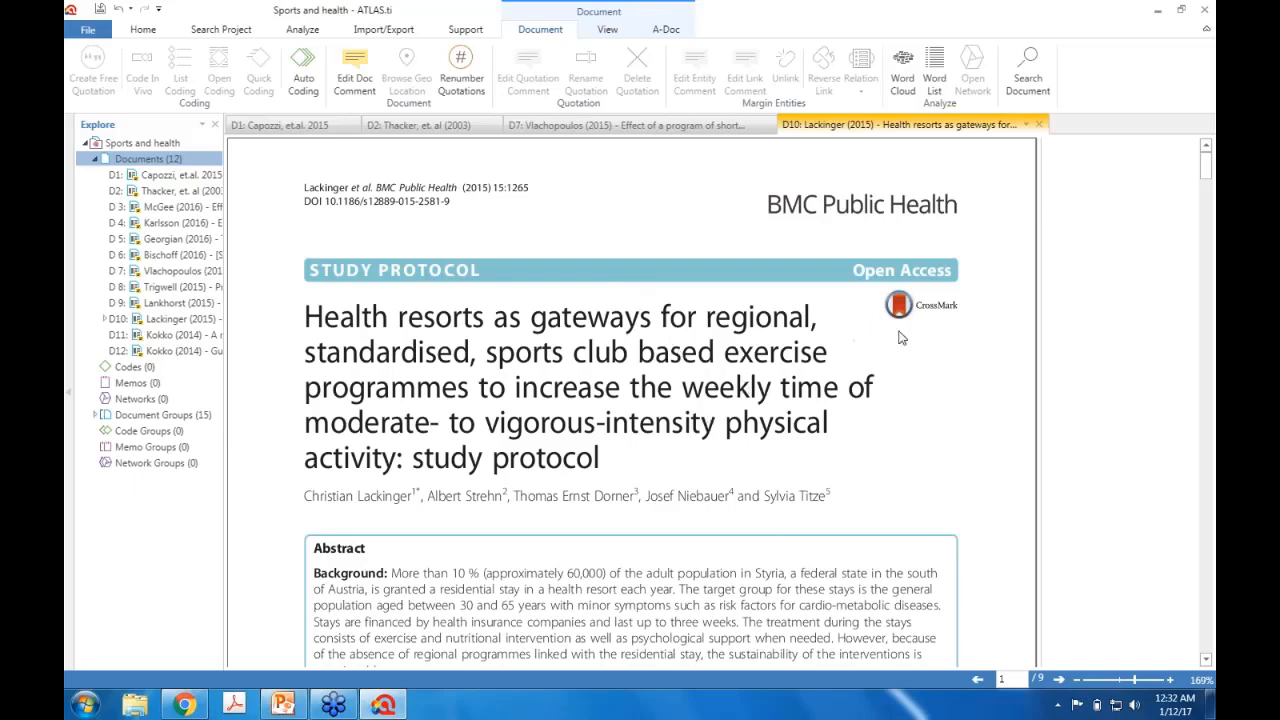
pyautogui.click(1093, 455)
pyautogui.moveTo(893, 108)
pyautogui.mouseDown()
pyautogui.moveTo(868, 96)
pyautogui.moveTo(934, 15)
pyautogui.moveTo(975, 75)
pyautogui.moveTo(885, 110)
pyautogui.mouseUp()
pyautogui.moveTo(1018, 30); pyautogui.dragTo(1156, 22)
pyautogui.moveTo(1038, 10)
pyautogui.mouseDown()
pyautogui.moveTo(987, 42)
pyautogui.moveTo(1017, 67)
pyautogui.mouseUp()
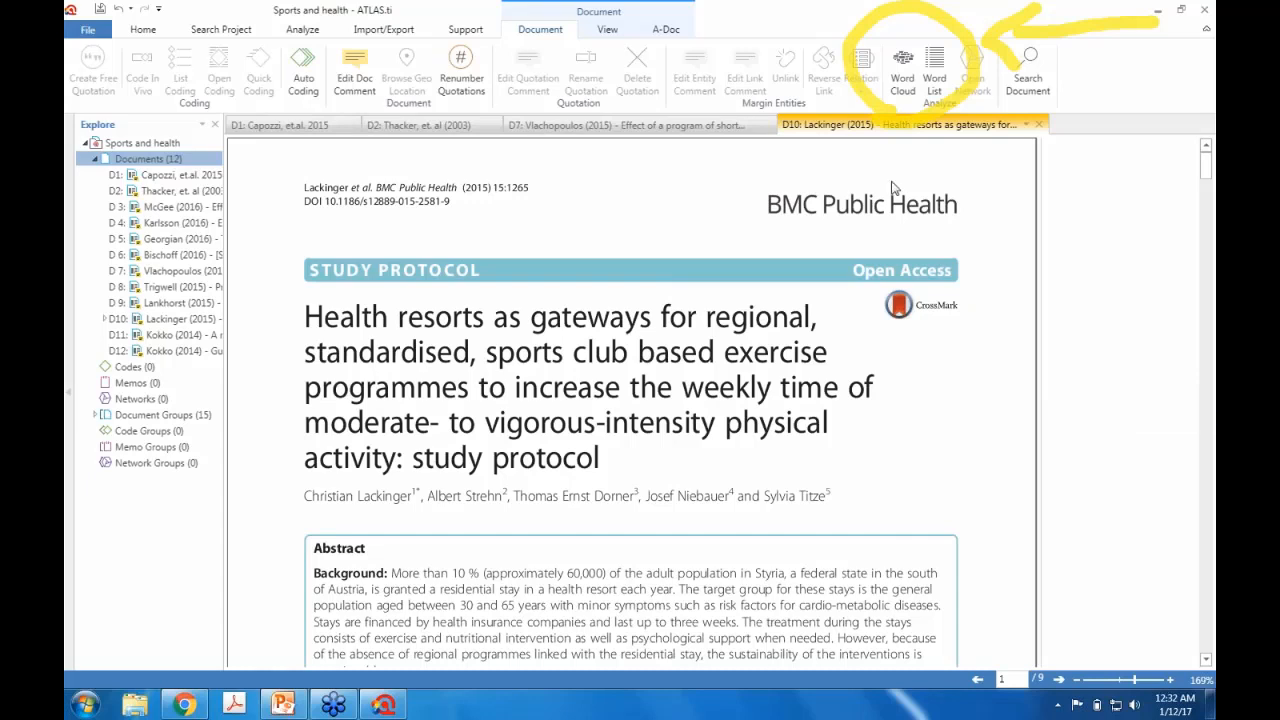
# Step: Generate a word list for D10 with the built-in tool and sort it by descending count
pyautogui.click(928, 69)
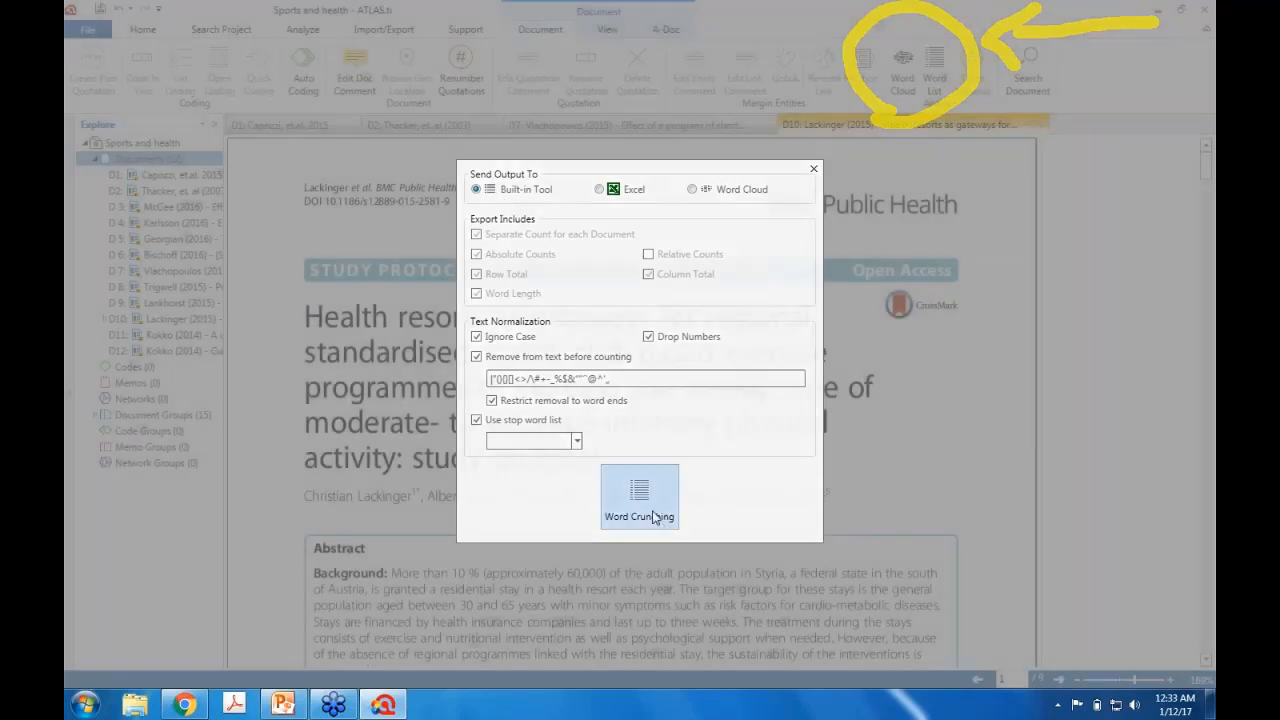
pyautogui.click(655, 516)
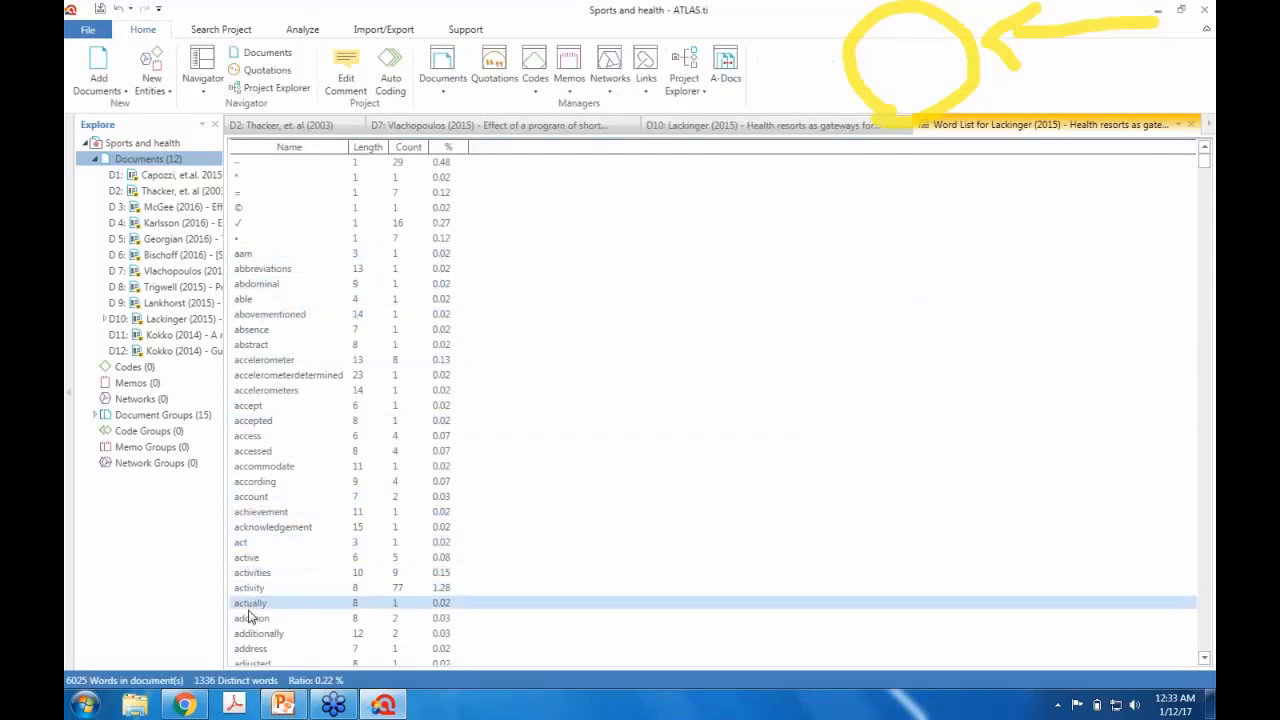
pyautogui.click(409, 149)
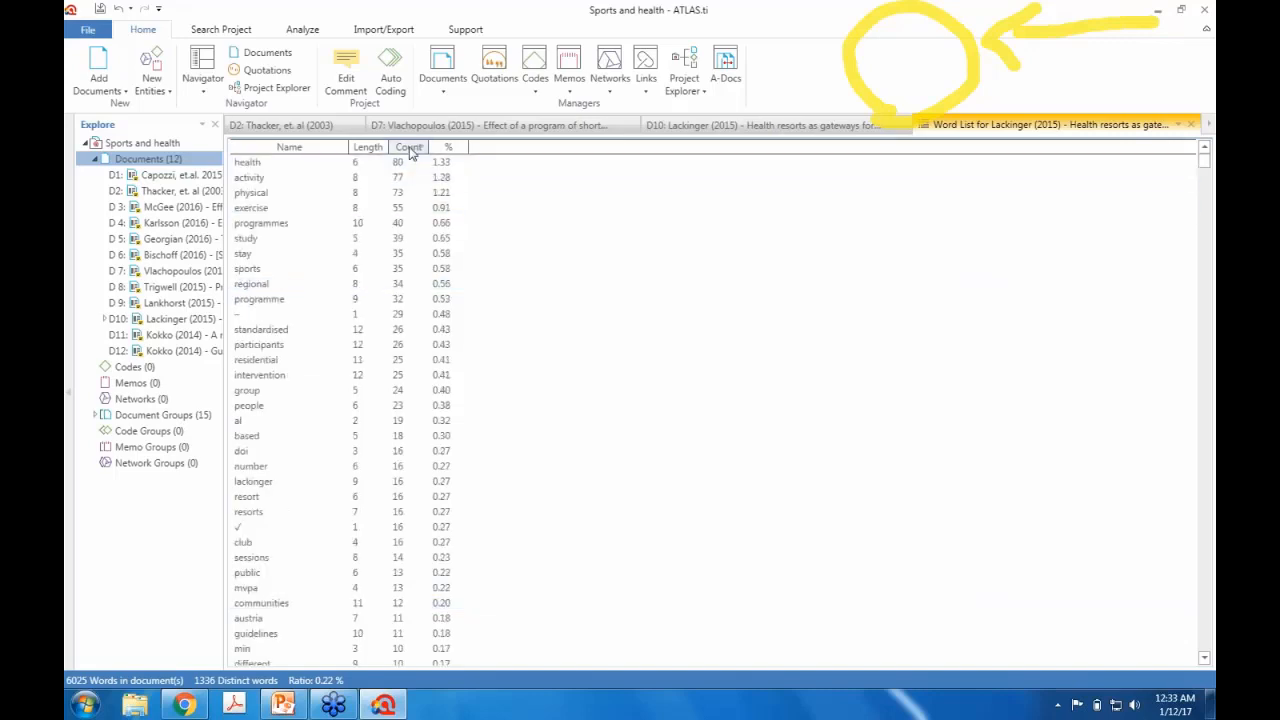
# Step: Go through the most frequent words in D10's word list, such as health, physical, programmes, intervention and resorts
pyautogui.click(274, 167)
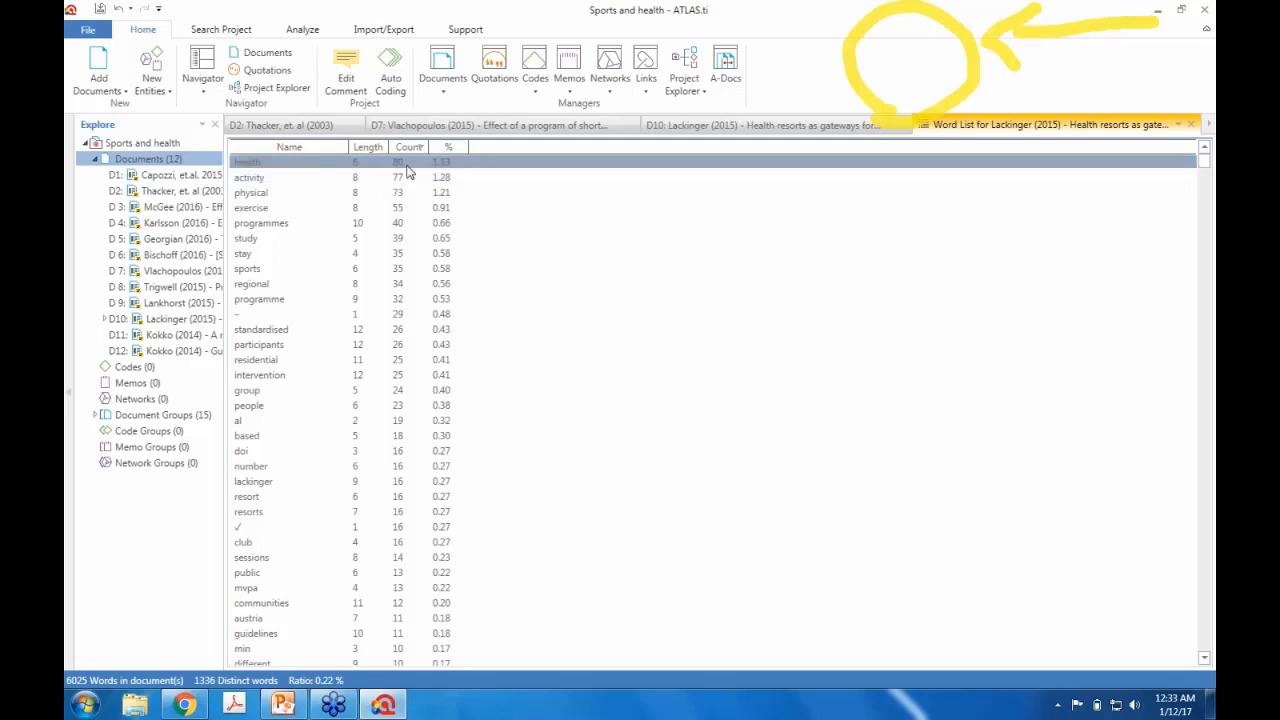
pyautogui.click(410, 180)
pyautogui.click(290, 193)
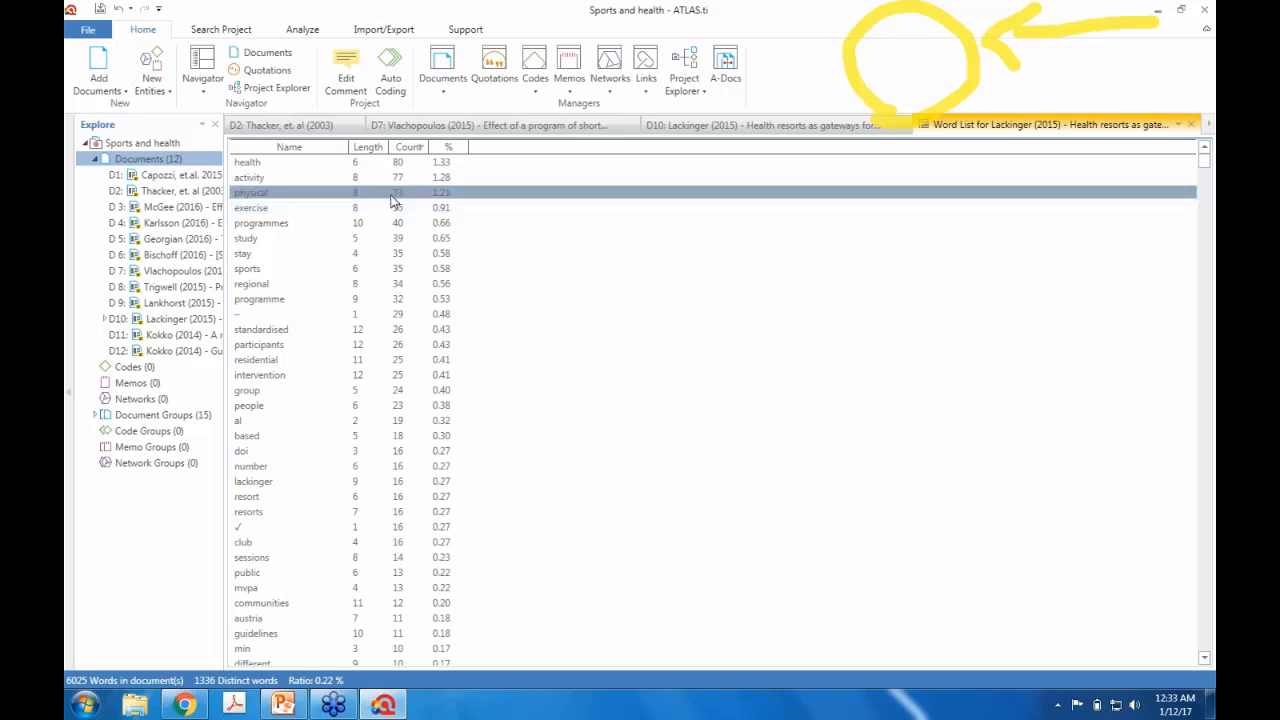
pyautogui.click(274, 224)
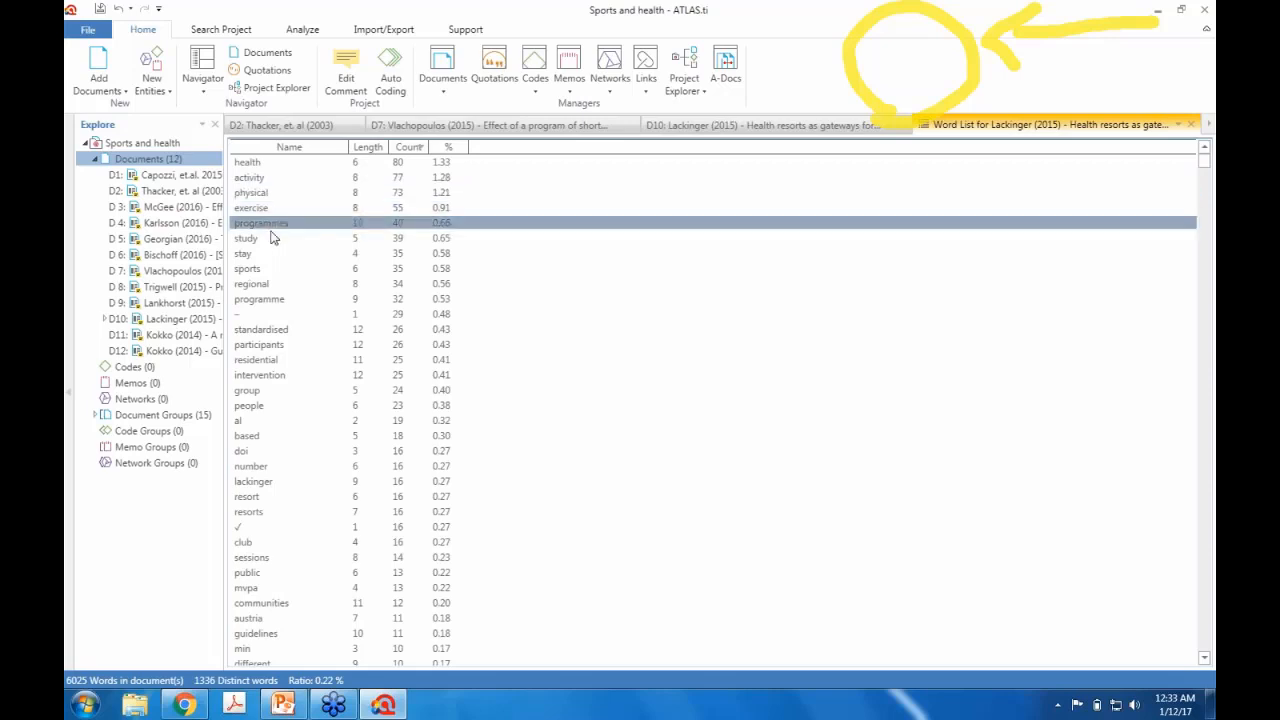
pyautogui.click(265, 300)
pyautogui.click(262, 375)
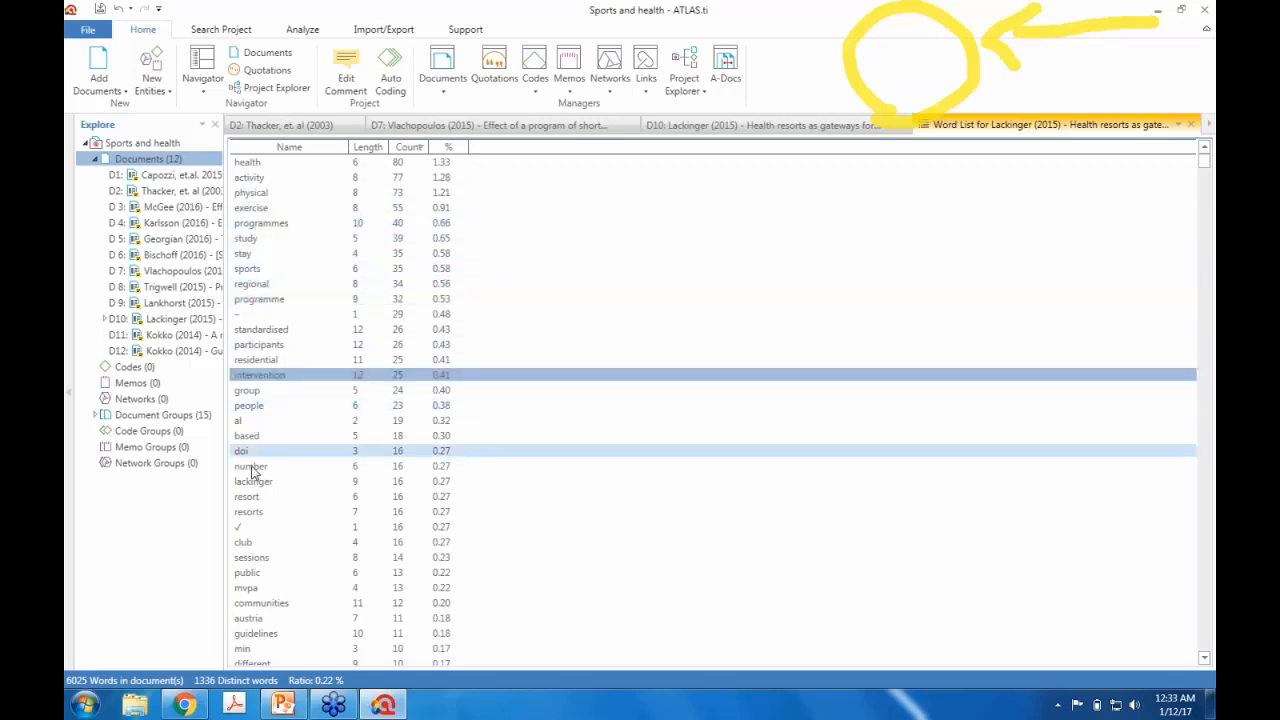
pyautogui.click(253, 512)
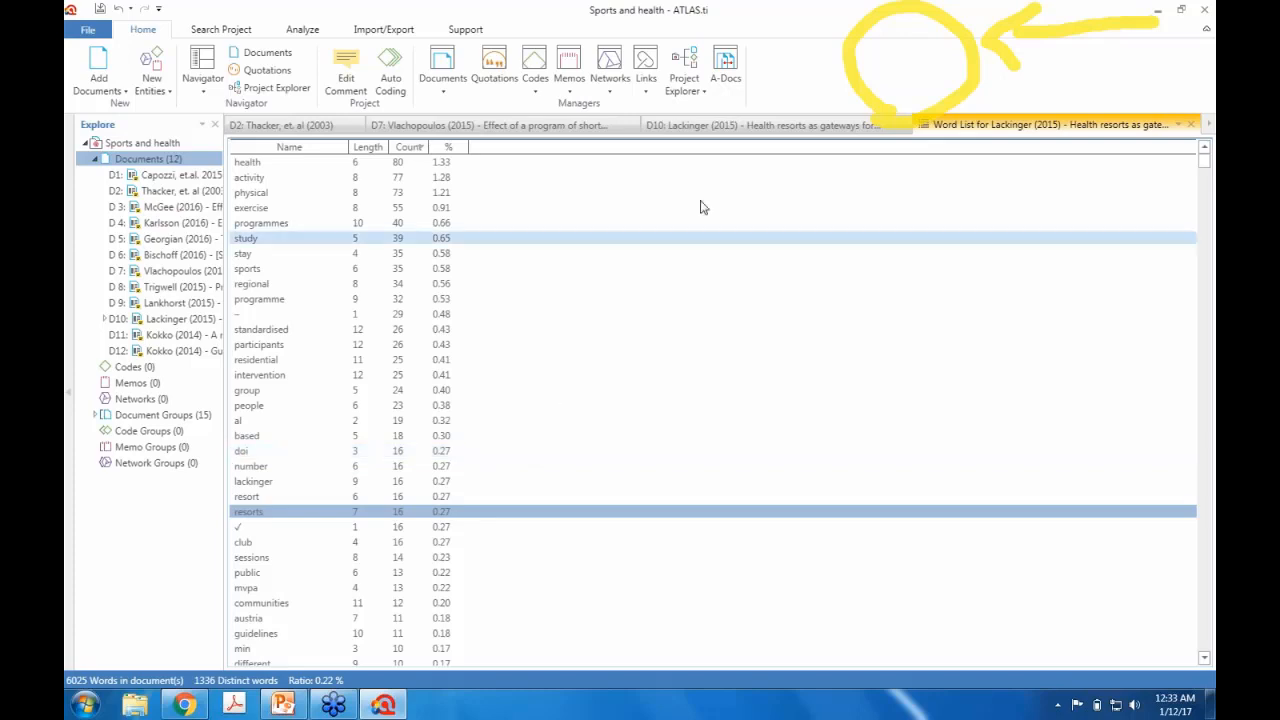
# Step: Create a word cloud for D10 and compare its Typewriter layout with the Spiral layout, ending on Spiral
pyautogui.click(774, 126)
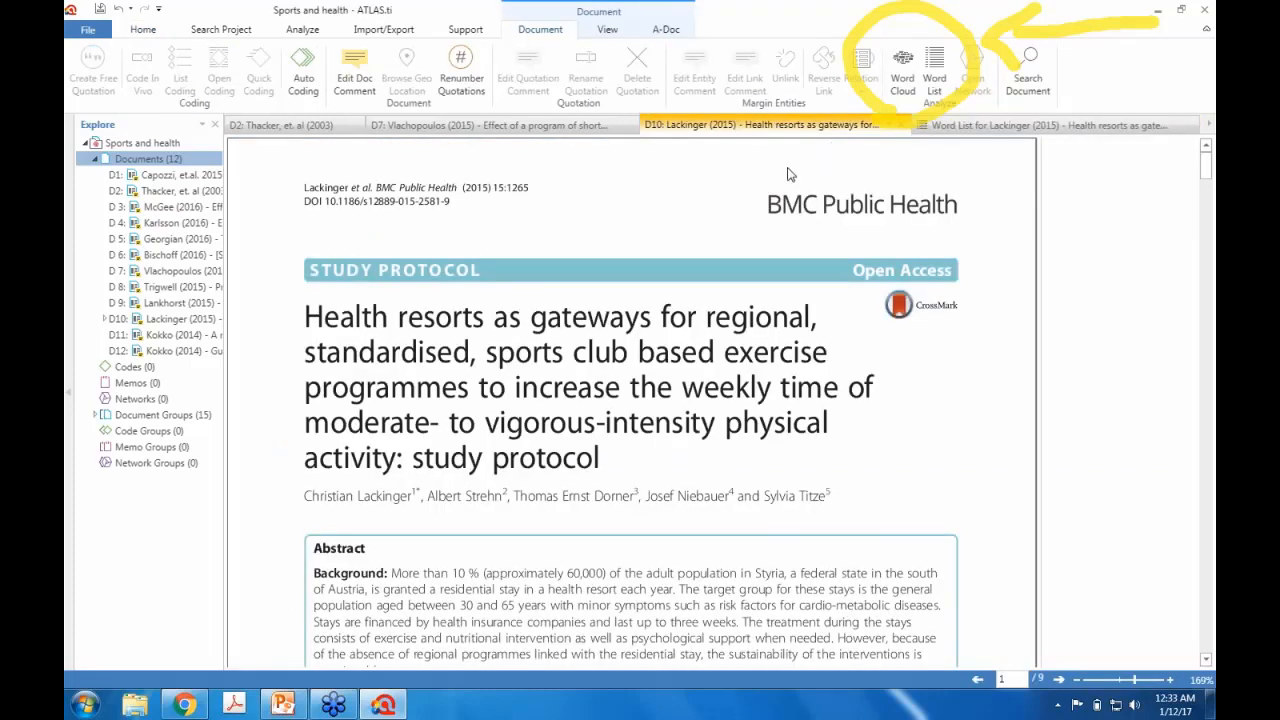
pyautogui.click(903, 80)
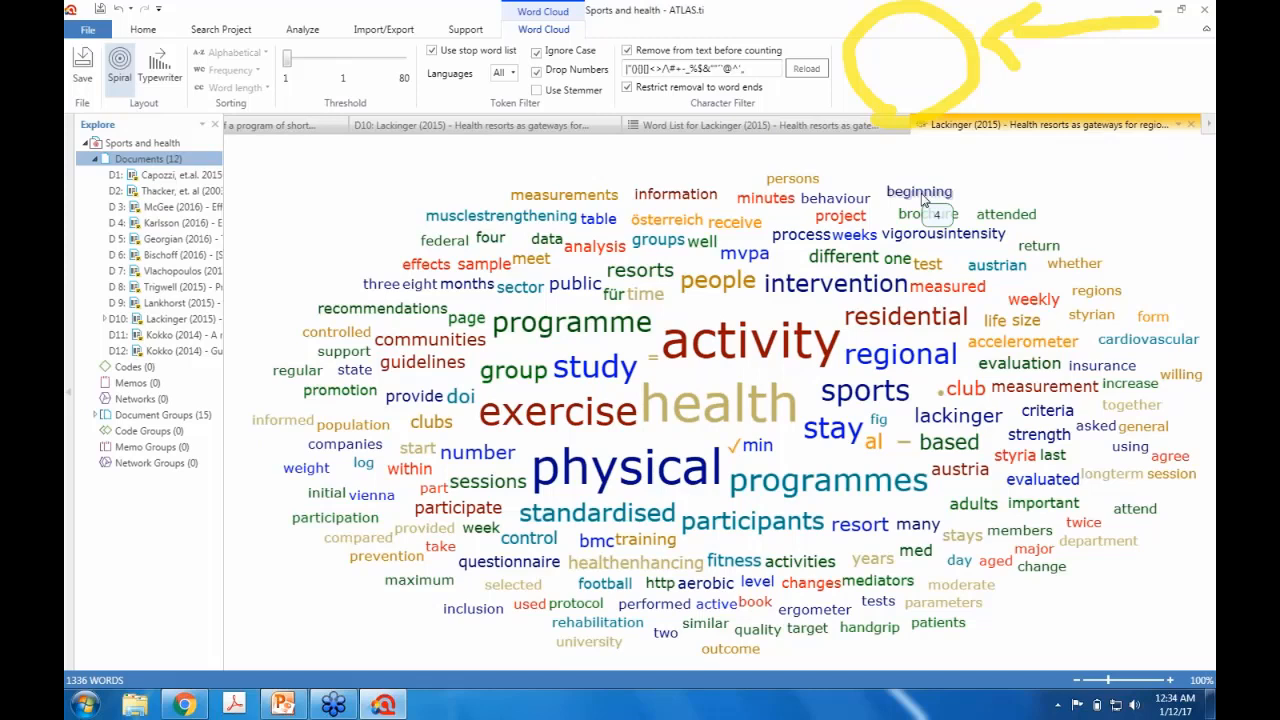
pyautogui.moveTo(637, 468)
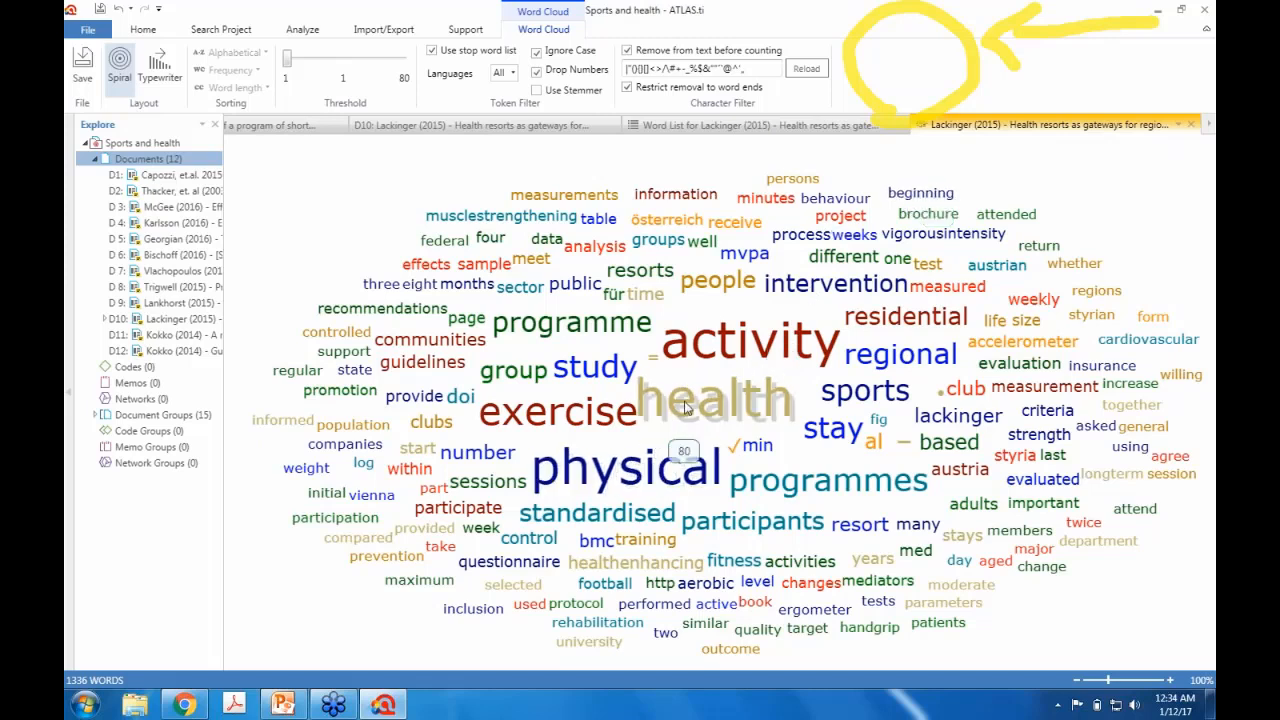
pyautogui.moveTo(727, 357)
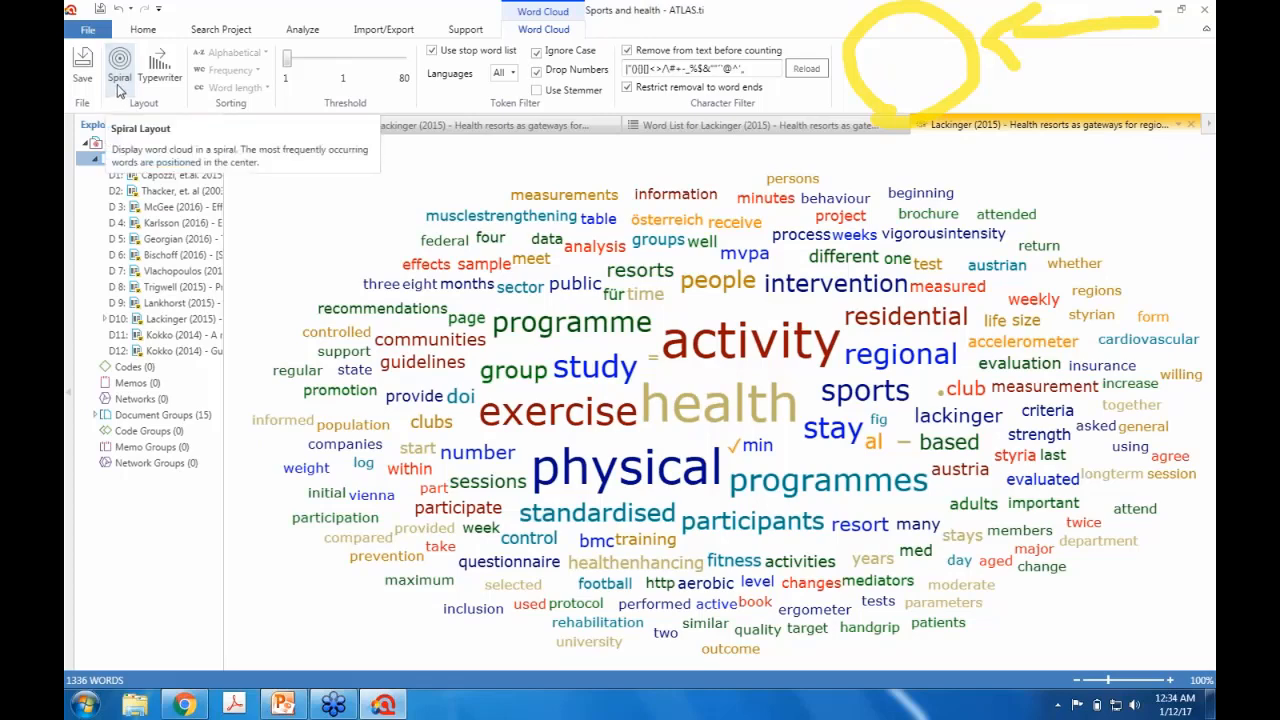
pyautogui.click(160, 86)
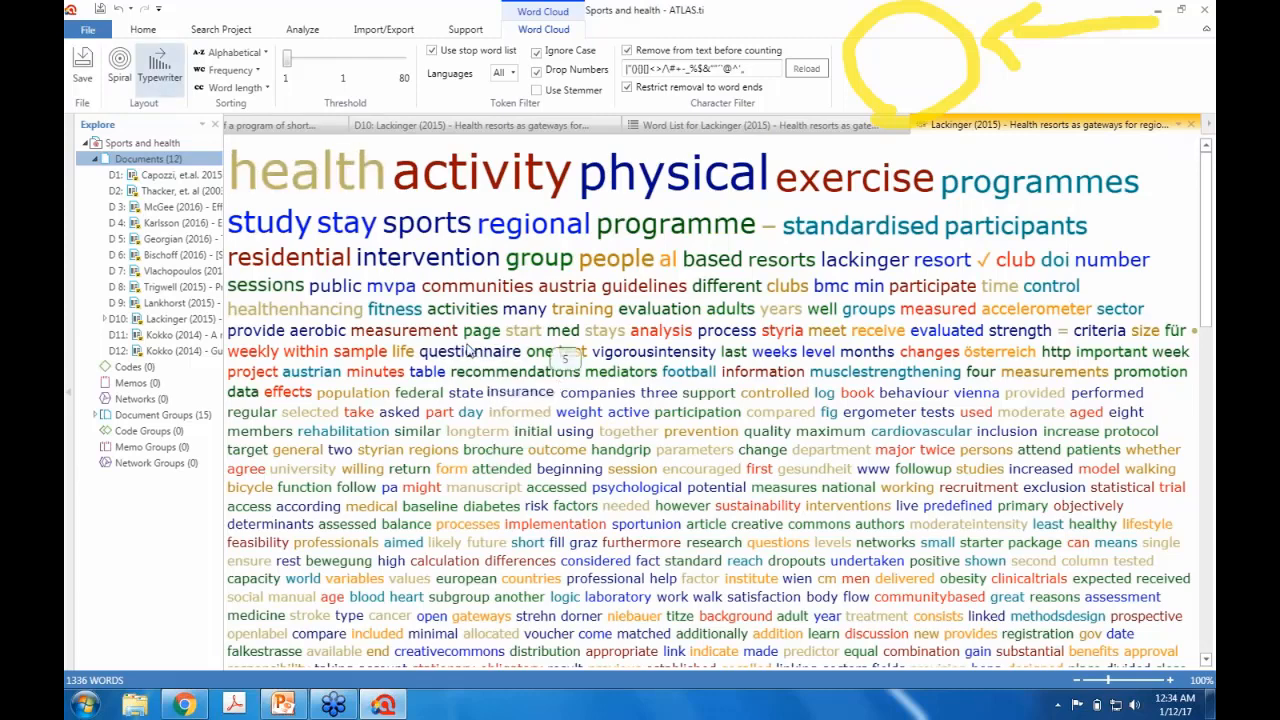
pyautogui.click(119, 70)
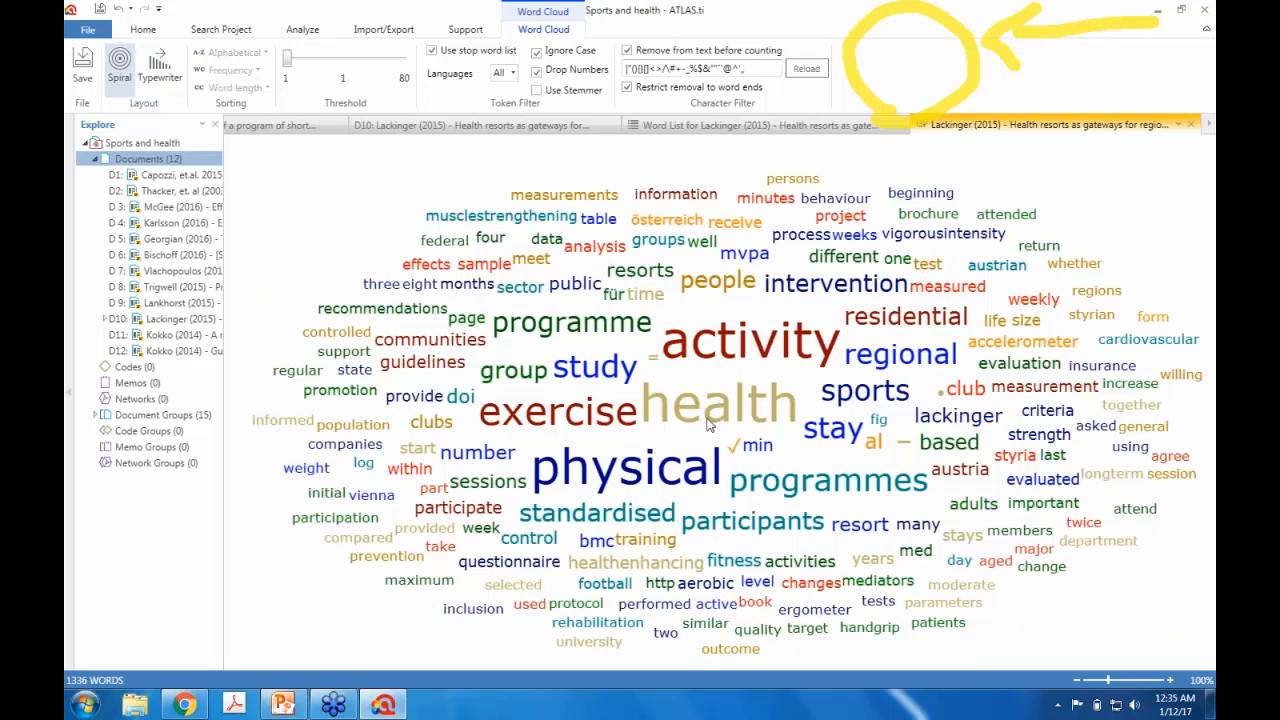
# Step: Select D7's opening Background text from "Osteoporosis is a common skeletal disease" to "morbidity and mortality" and briefly view the Open Coding dialog
pyautogui.click(420, 128)
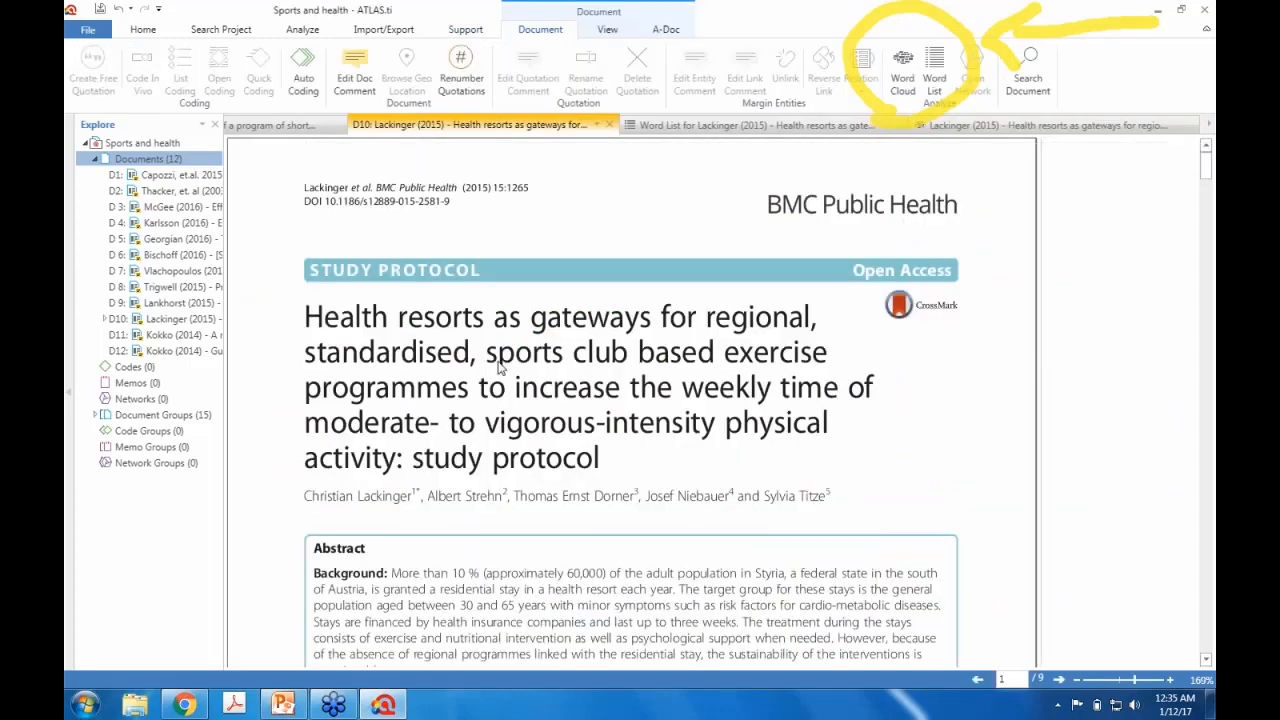
pyautogui.click(245, 127)
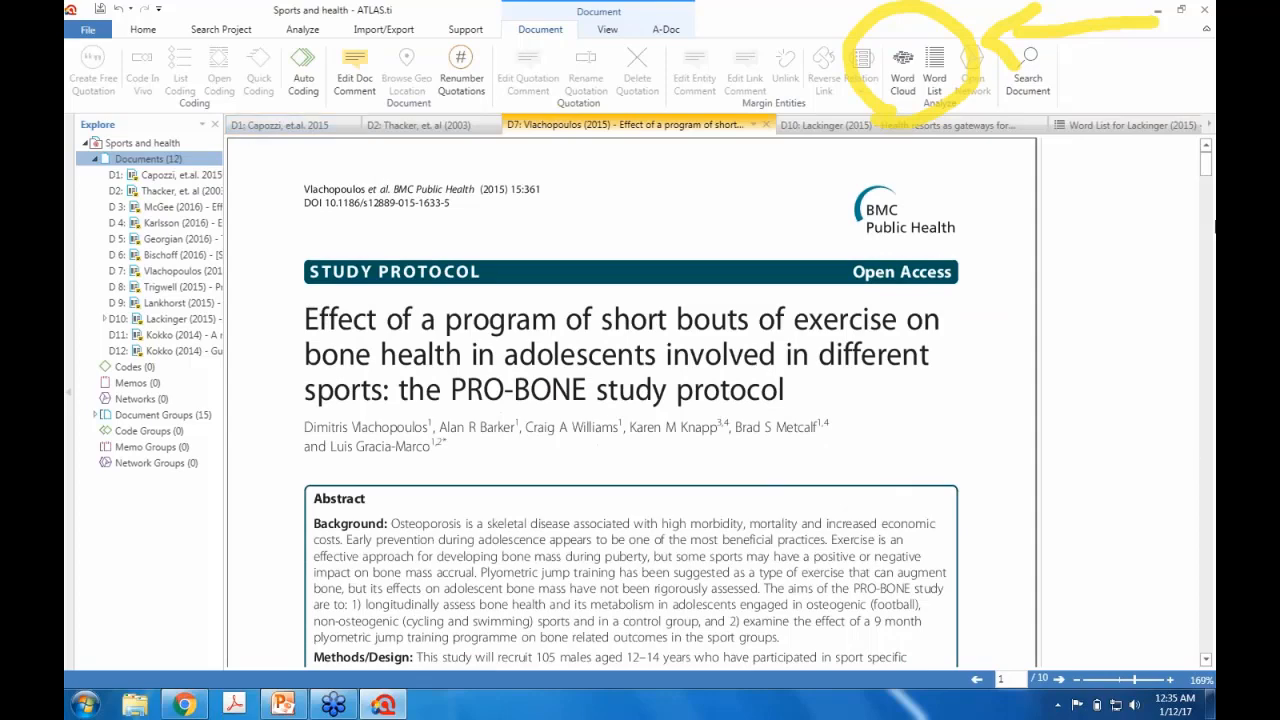
pyautogui.moveTo(1208, 172); pyautogui.dragTo(1208, 222)
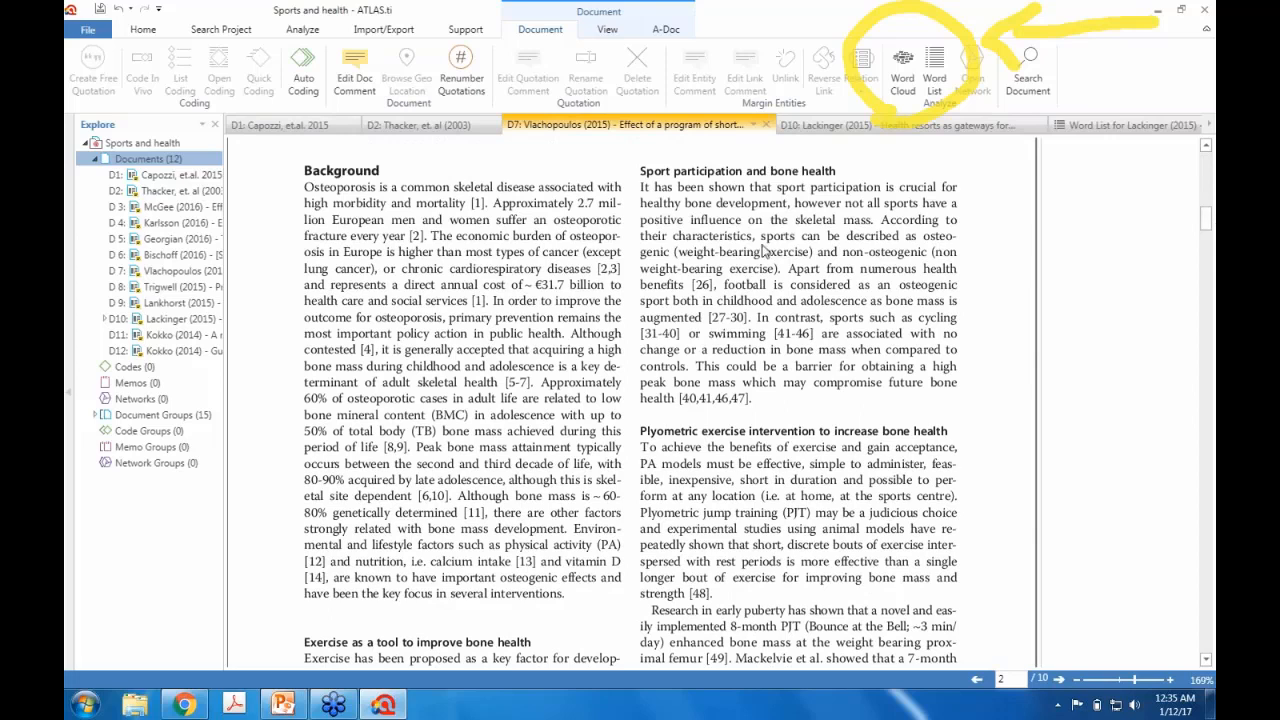
pyautogui.moveTo(305, 188); pyautogui.dragTo(466, 203)
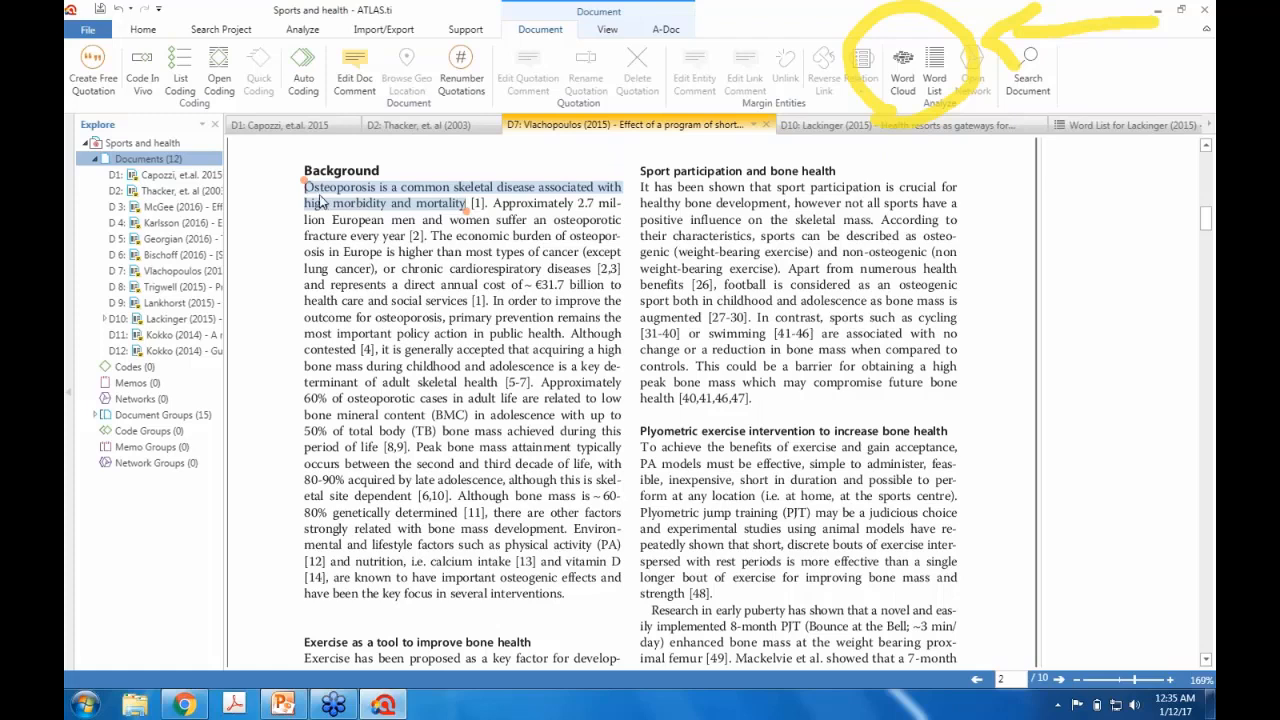
pyautogui.click(219, 72)
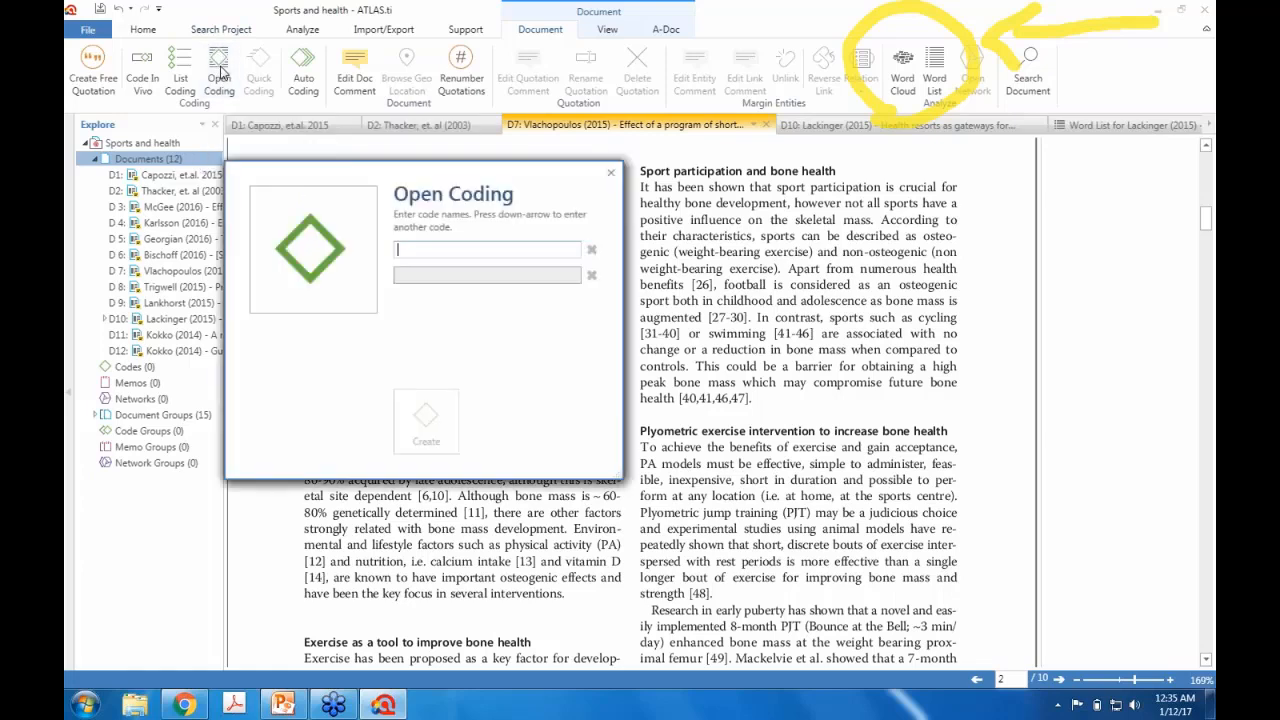
pyautogui.click(611, 173)
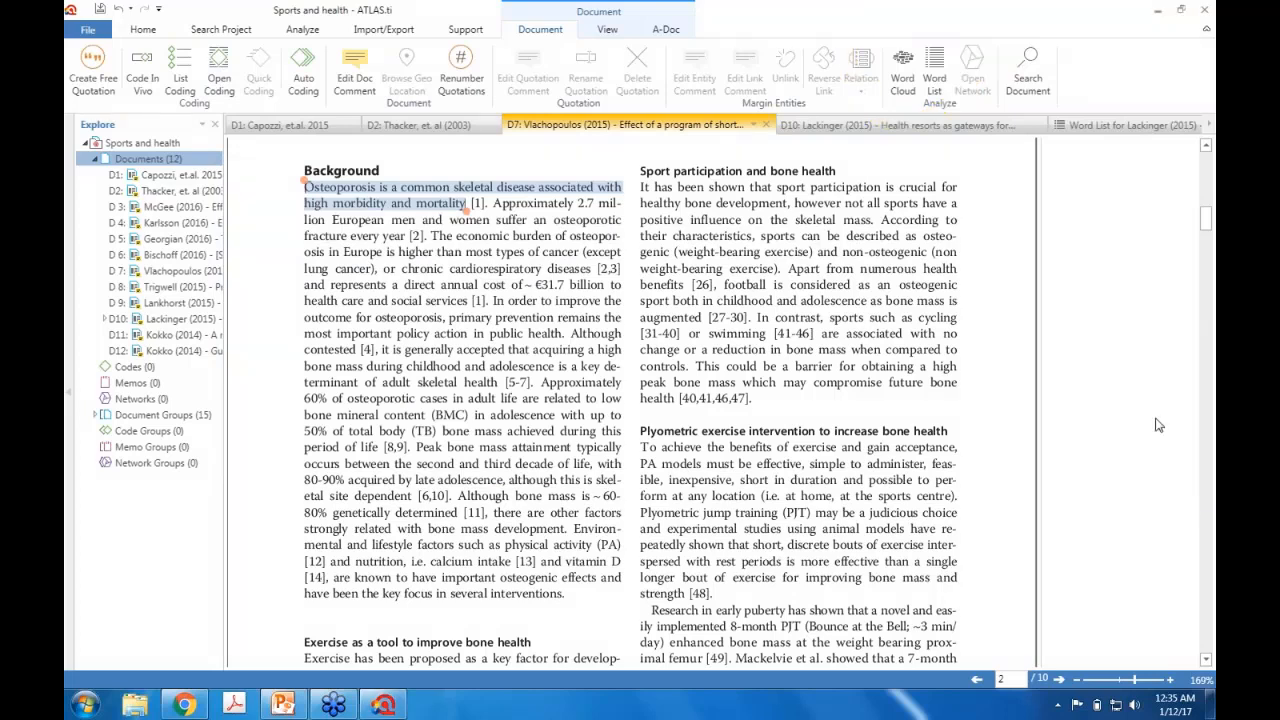
pyautogui.click(1114, 451)
pyautogui.moveTo(144, 101)
pyautogui.mouseDown()
pyautogui.moveTo(130, 38)
pyautogui.moveTo(318, 16)
pyautogui.moveTo(330, 108)
pyautogui.moveTo(142, 112)
pyautogui.mouseUp()
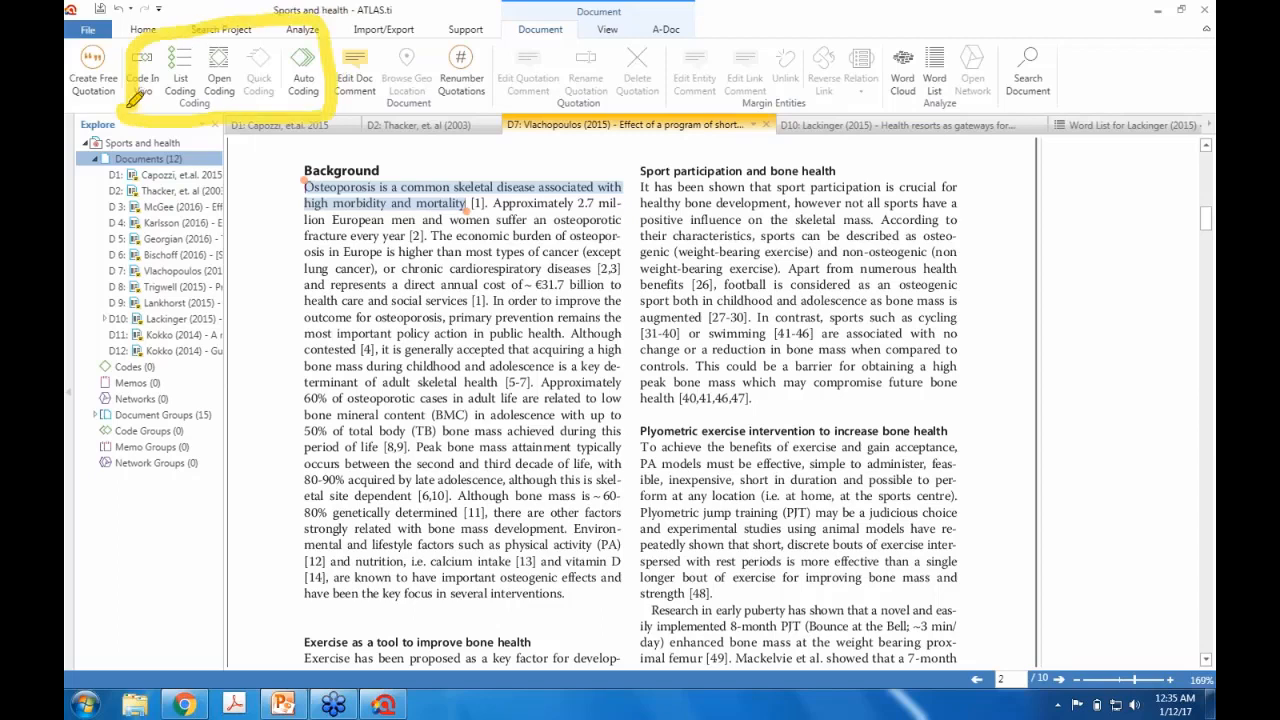
pyautogui.moveTo(261, 135); pyautogui.dragTo(262, 280)
pyautogui.moveTo(241, 163)
pyautogui.mouseDown()
pyautogui.moveTo(262, 128)
pyautogui.moveTo(290, 160)
pyautogui.mouseUp()
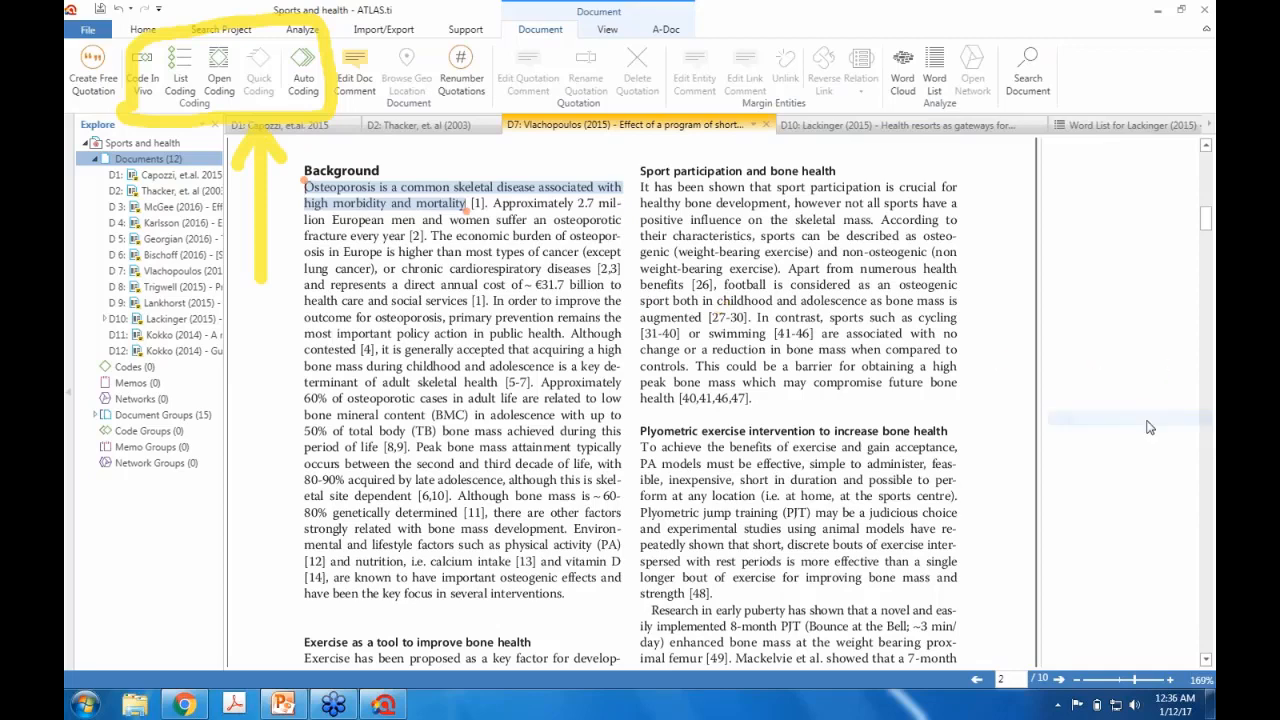
# Step: Apply a new open code named "Osteoporosis defined" to the selected osteoporosis text in D7's Background section
pyautogui.click(218, 84)
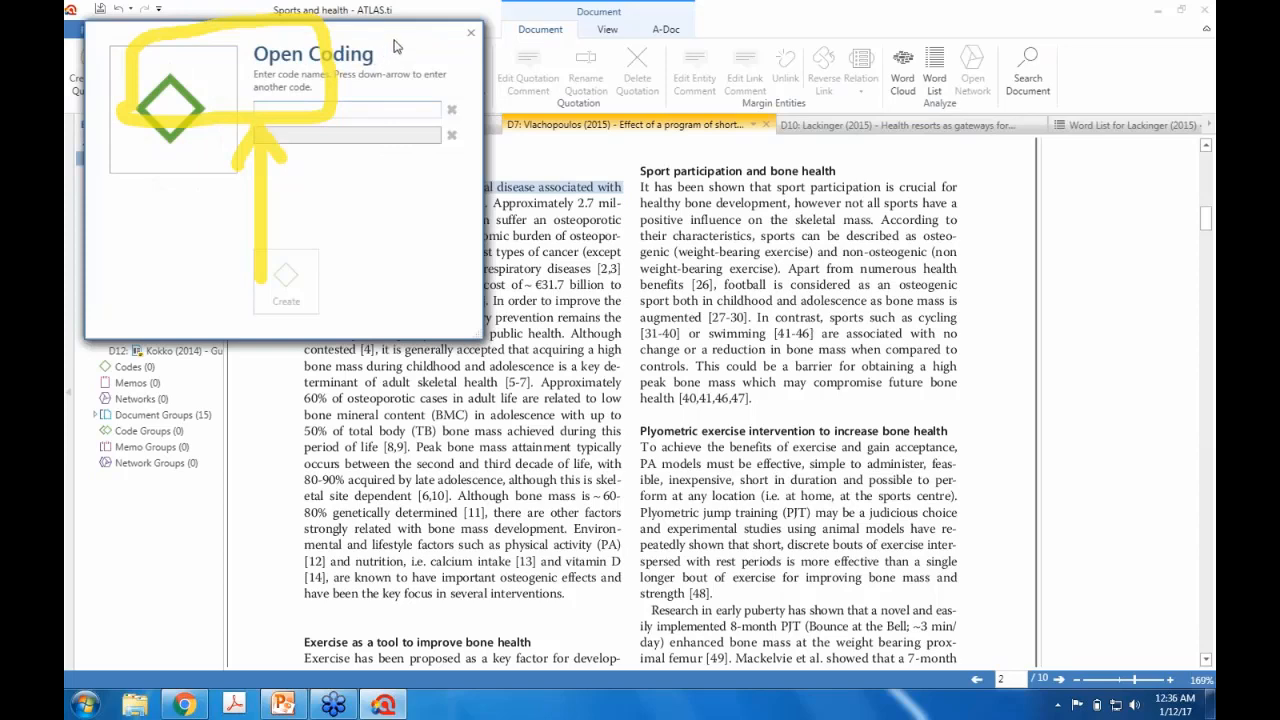
pyautogui.moveTo(395, 47); pyautogui.dragTo(528, 290)
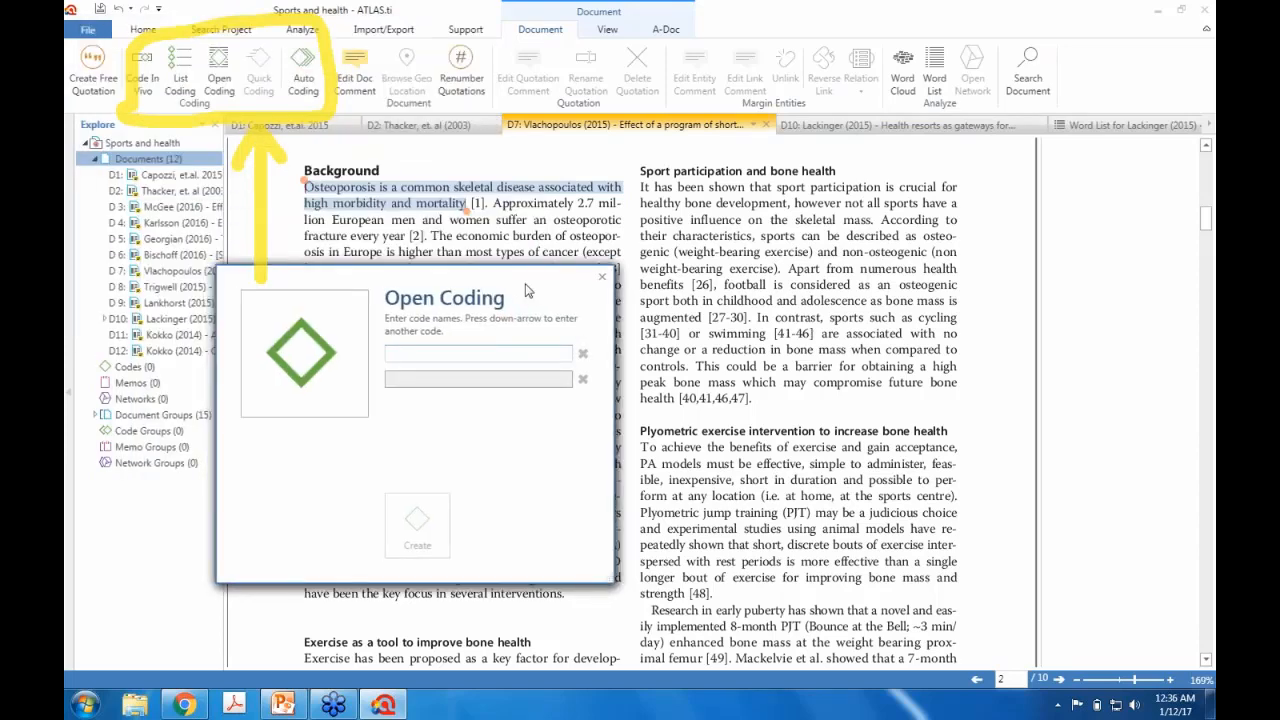
pyautogui.write('Osteoporosis defined')
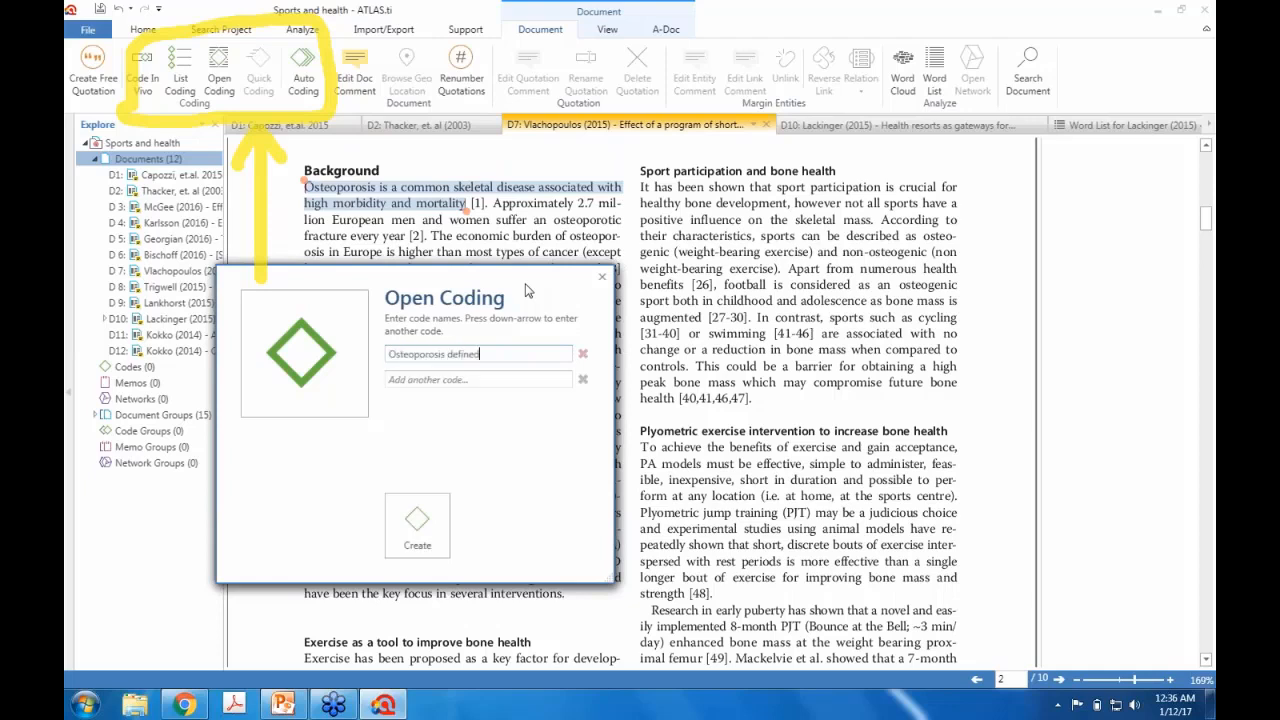
pyautogui.click(405, 530)
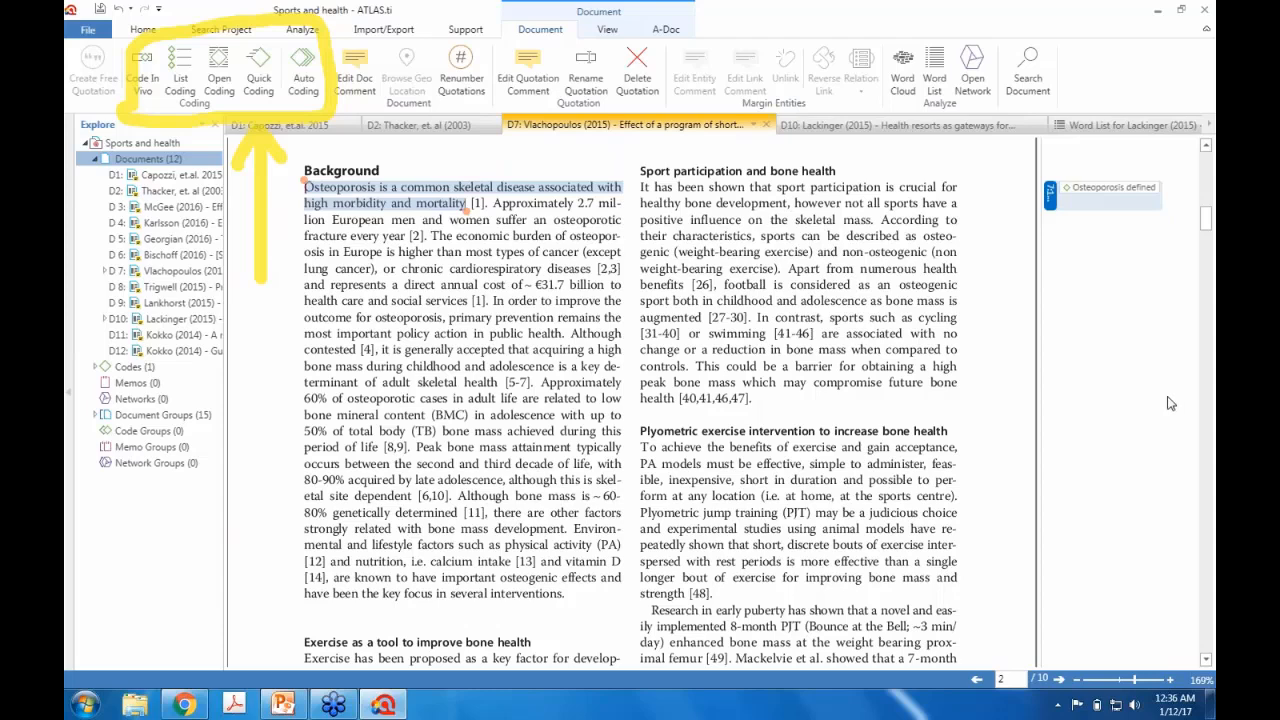
pyautogui.rightClick(1104, 500)
pyautogui.click(1104, 497)
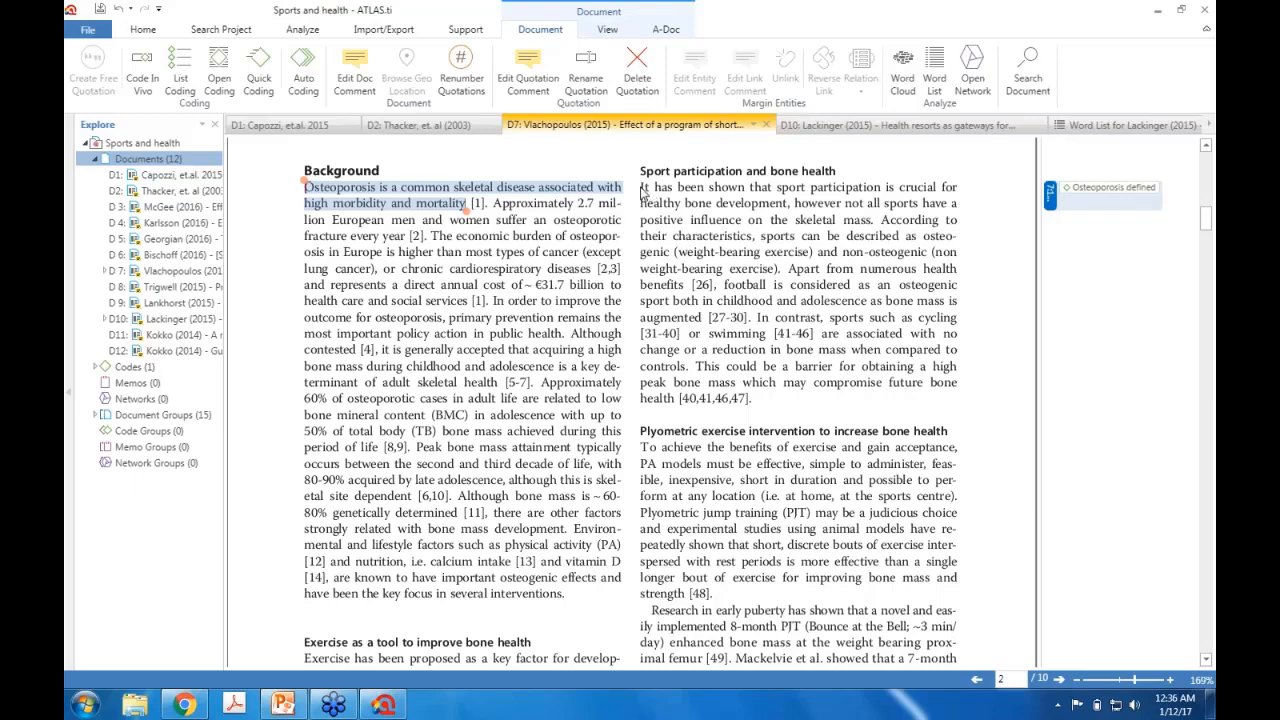
# Step: Code the first sentence under "Sport participation and bone health" in D7 with a new open code, "Benefit: bone health"
pyautogui.moveTo(641, 187)
pyautogui.mouseDown()
pyautogui.moveTo(755, 215)
pyautogui.moveTo(879, 219)
pyautogui.mouseUp()
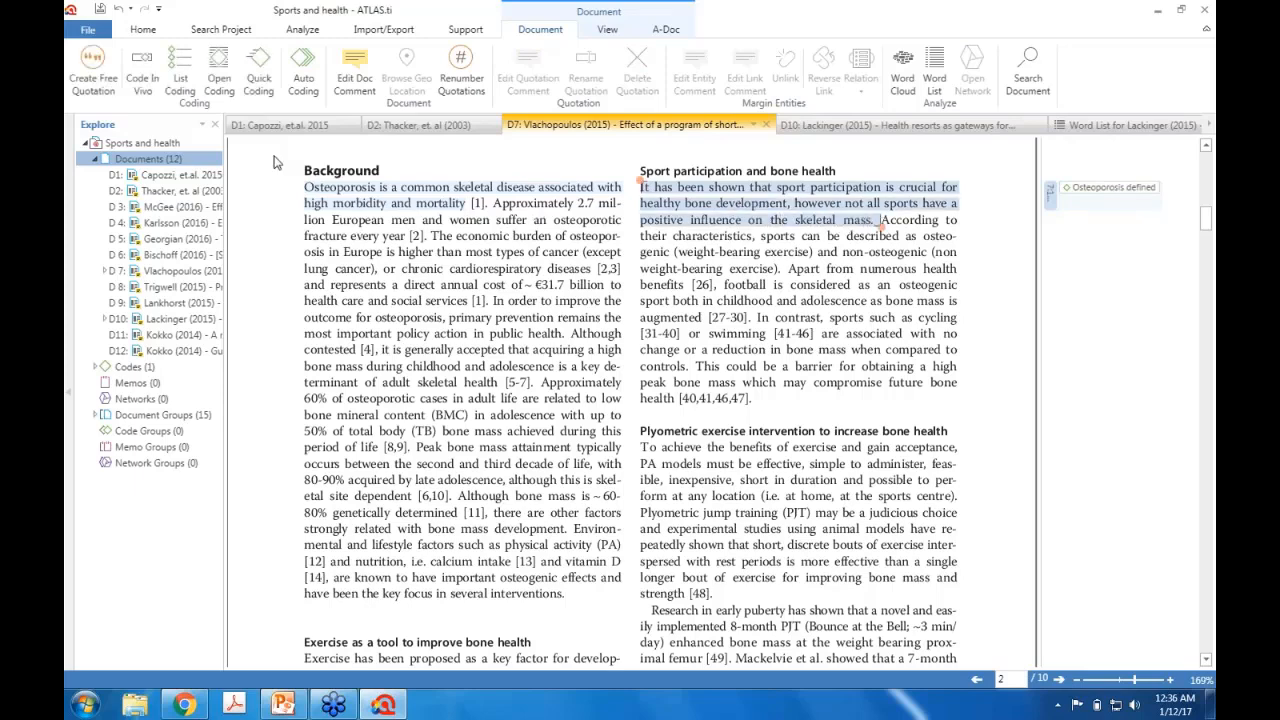
pyautogui.click(222, 86)
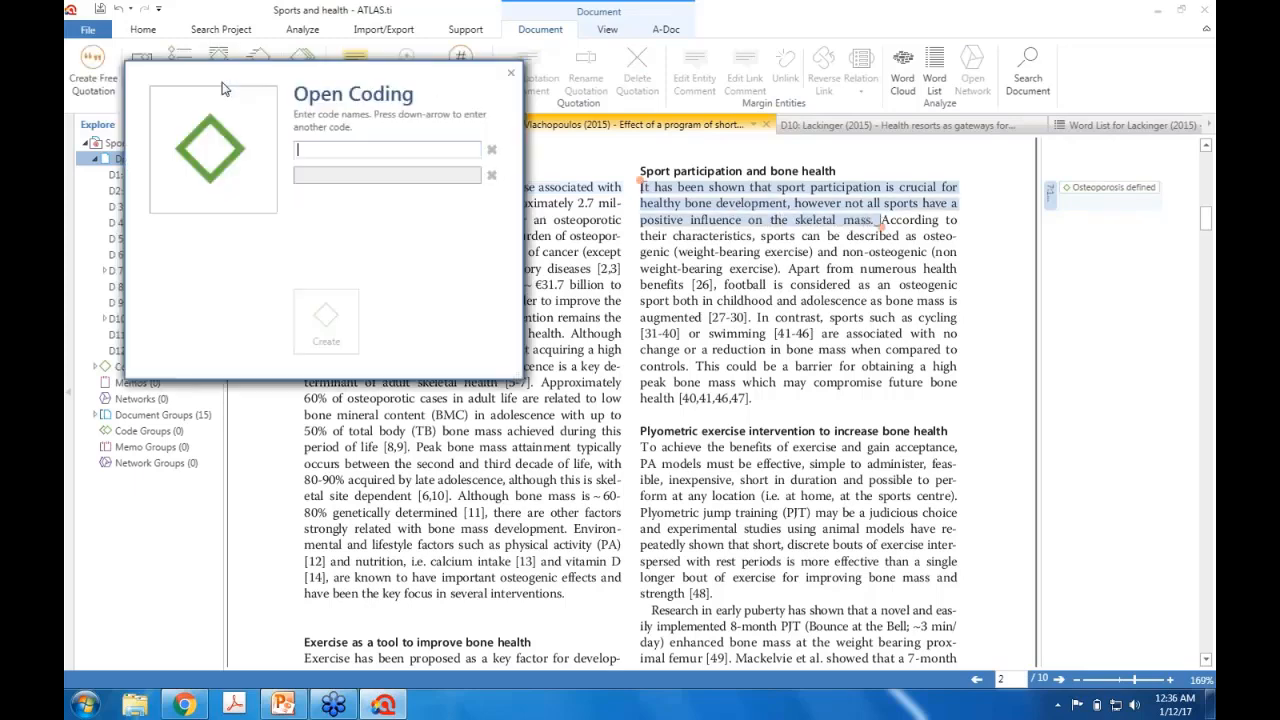
pyautogui.write('Benefit: bon')
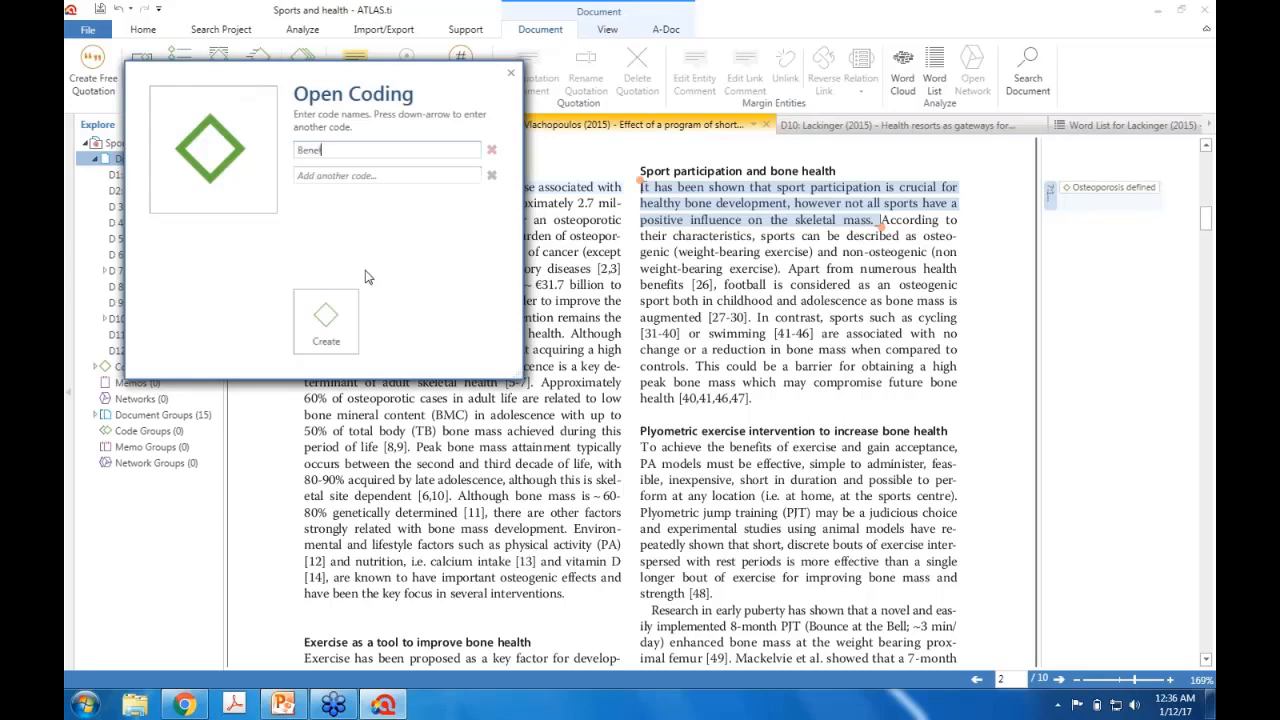
pyautogui.write('e health')
pyautogui.click(326, 334)
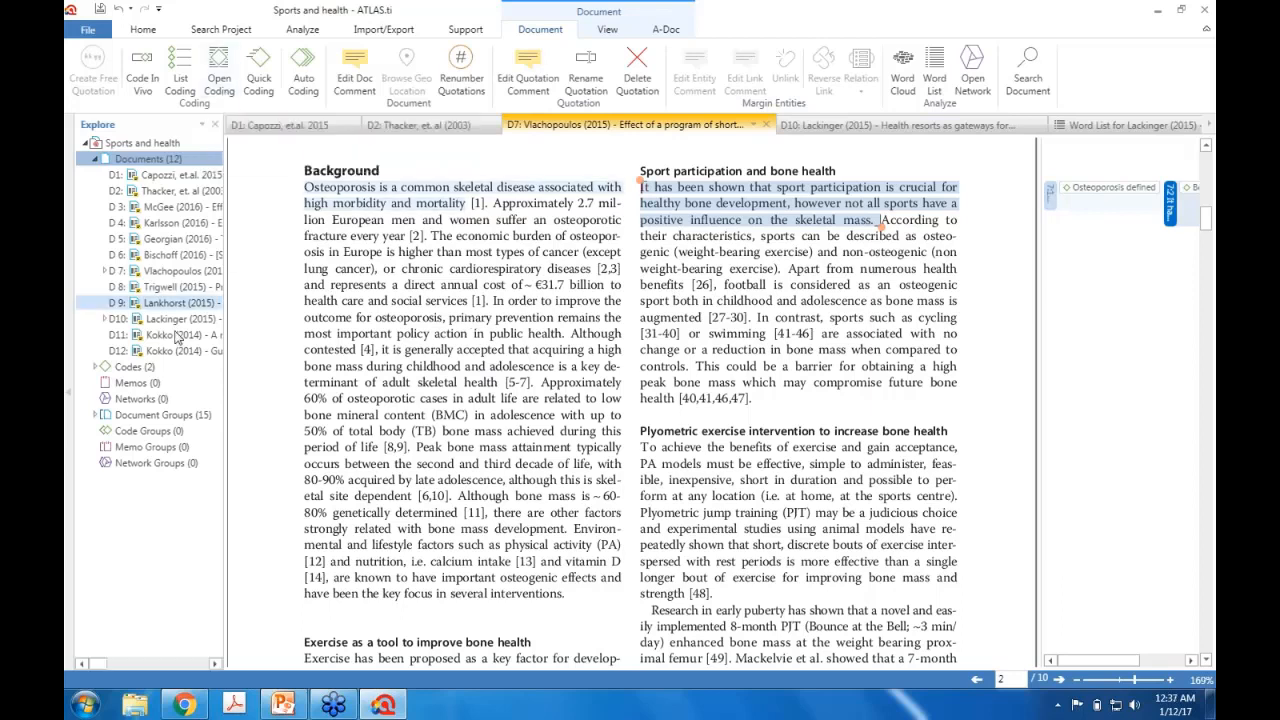
# Step: Expand the project's code list and widen the project tree to read the full names of both codes
pyautogui.click(96, 368)
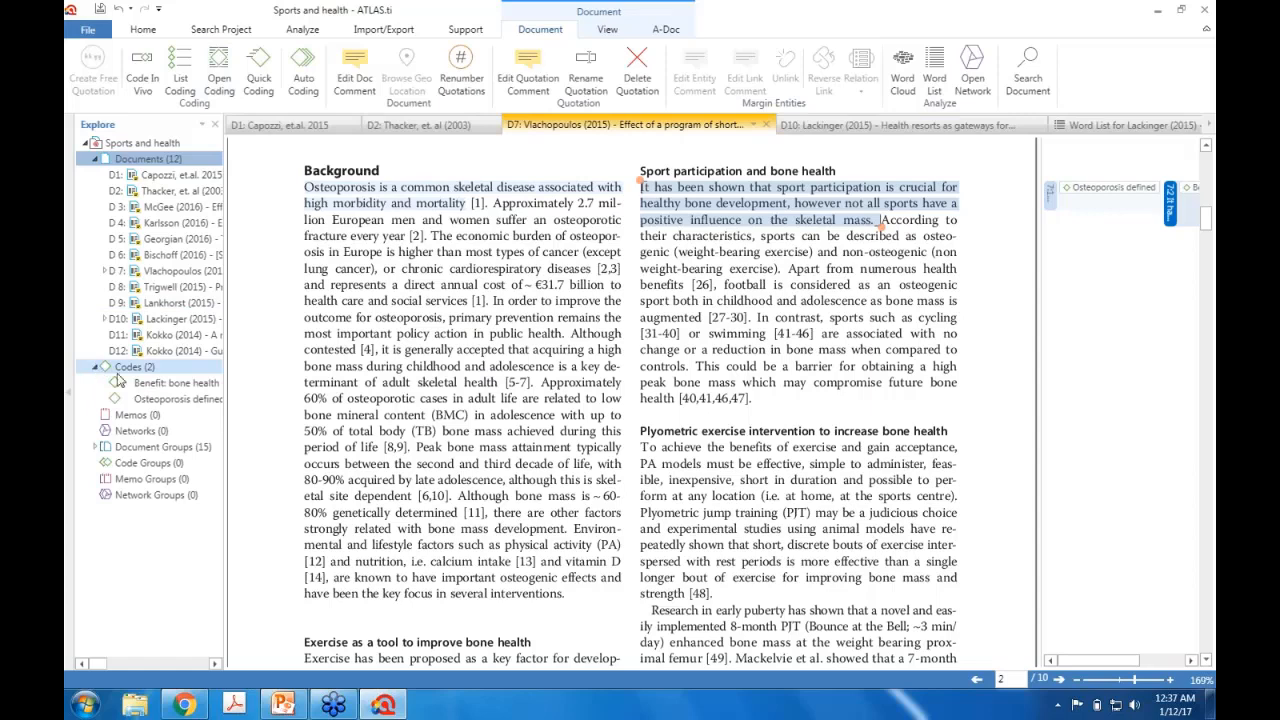
pyautogui.moveTo(188, 404)
pyautogui.mouseDown()
pyautogui.moveTo(234, 420)
pyautogui.moveTo(318, 414)
pyautogui.mouseUp()
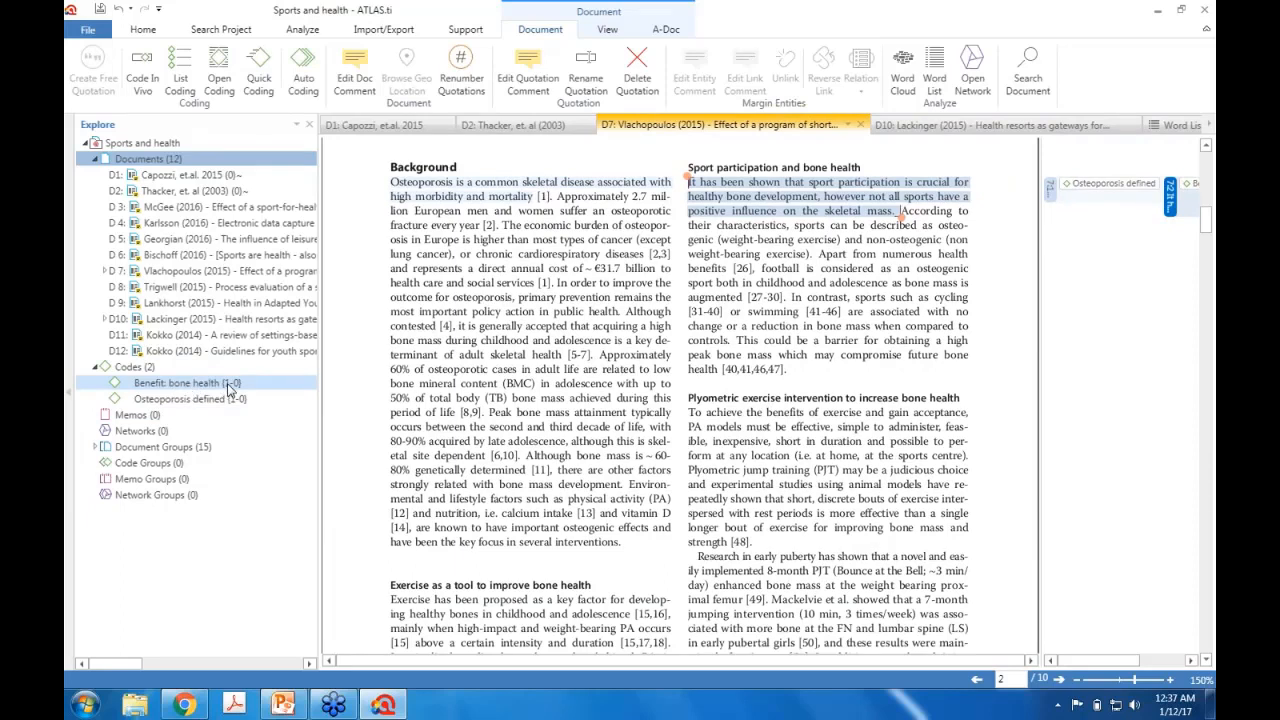
pyautogui.click(183, 401)
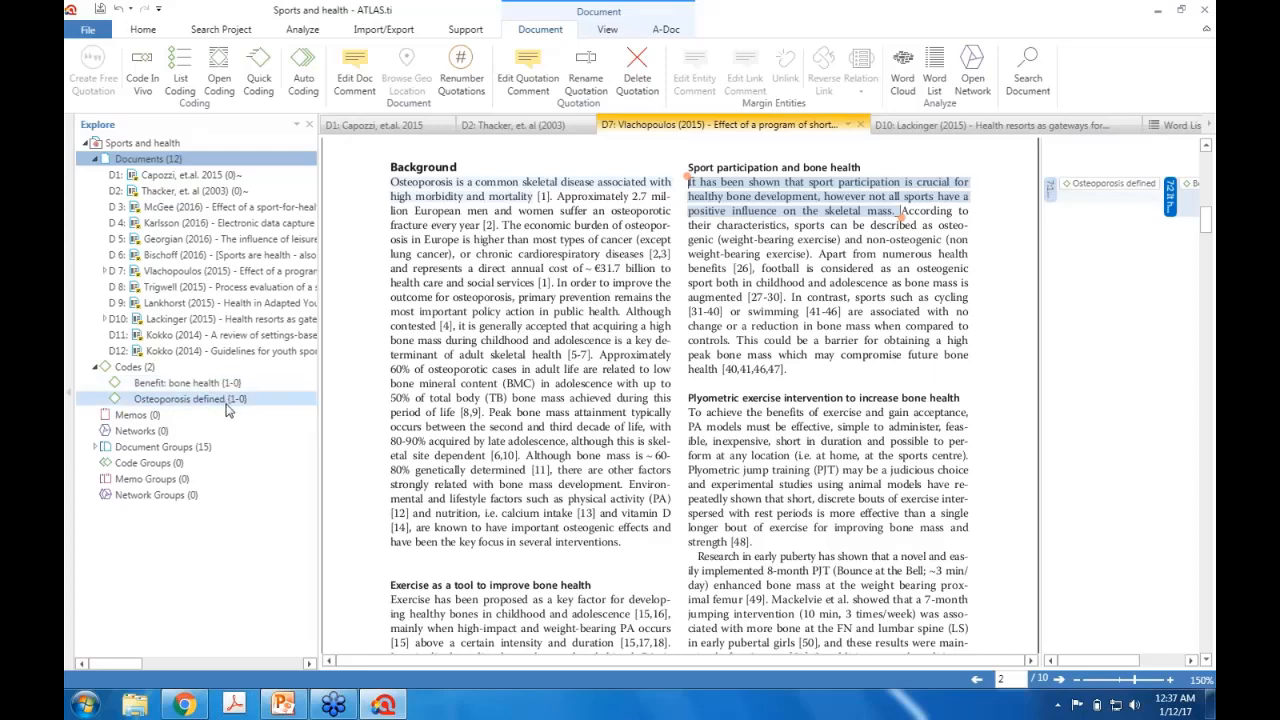
pyautogui.click(231, 388)
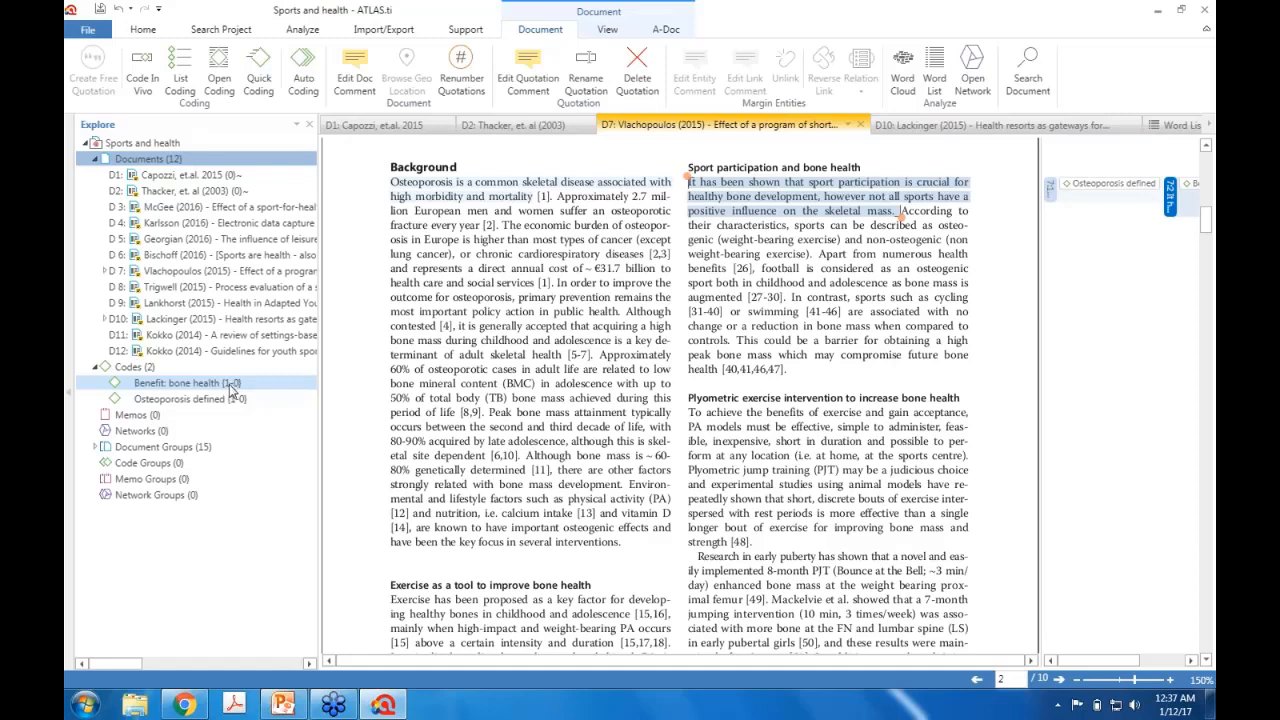
pyautogui.click(211, 401)
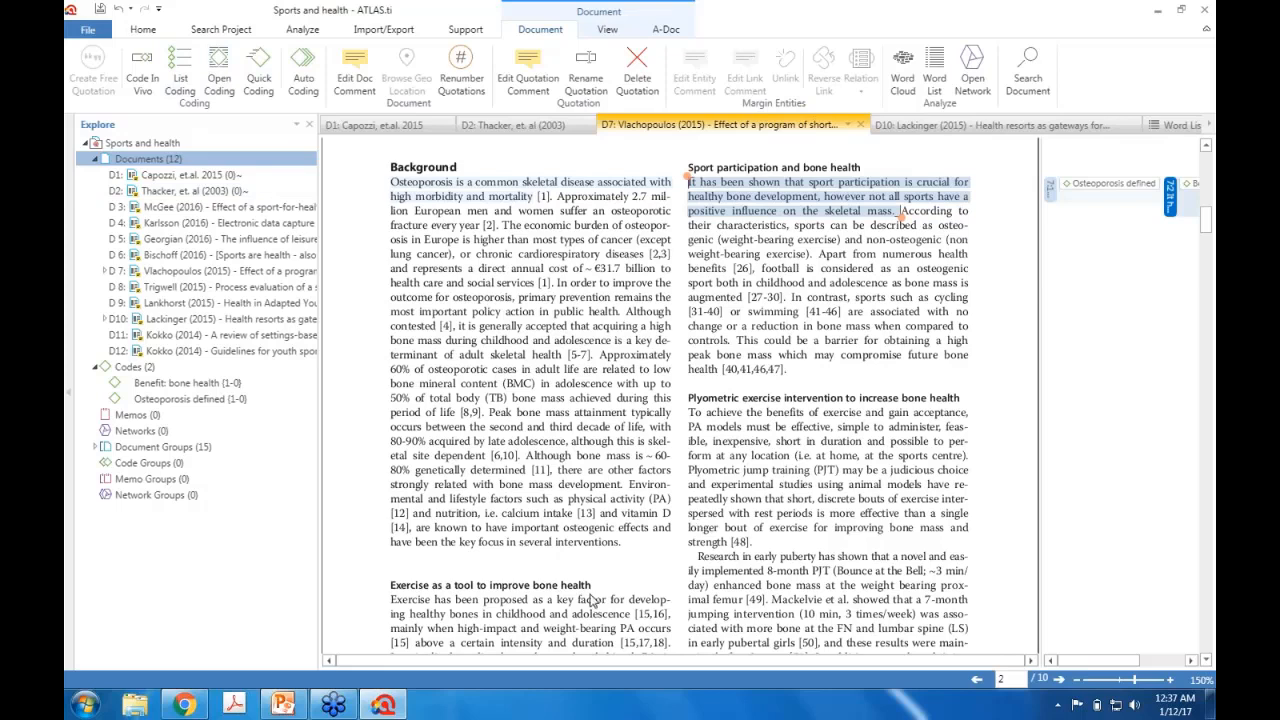
# Step: Apply the existing code "Benefit: bone health" to D7's passage from "Exercise has been proposed" to "weight-bearing PA occurs"
pyautogui.moveTo(391, 600); pyautogui.dragTo(671, 629)
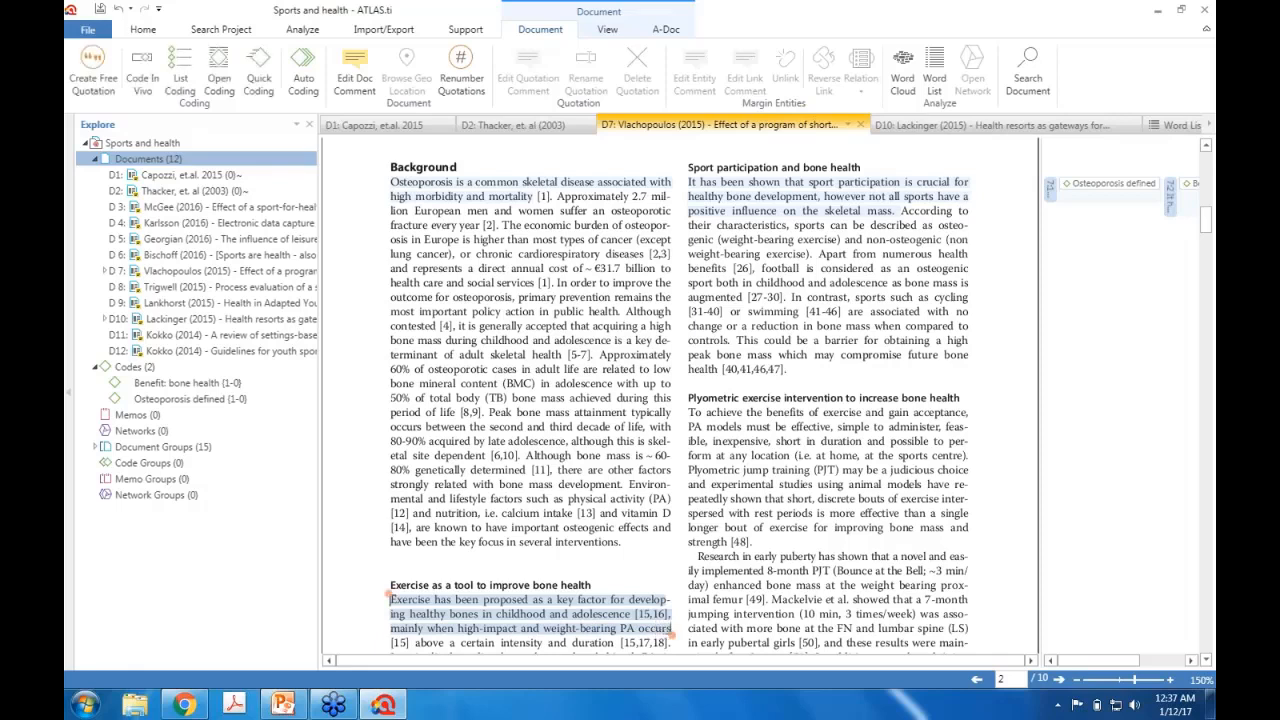
pyautogui.click(213, 386)
pyautogui.moveTo(213, 386)
pyautogui.mouseDown()
pyautogui.moveTo(416, 497)
pyautogui.moveTo(468, 600)
pyautogui.mouseUp()
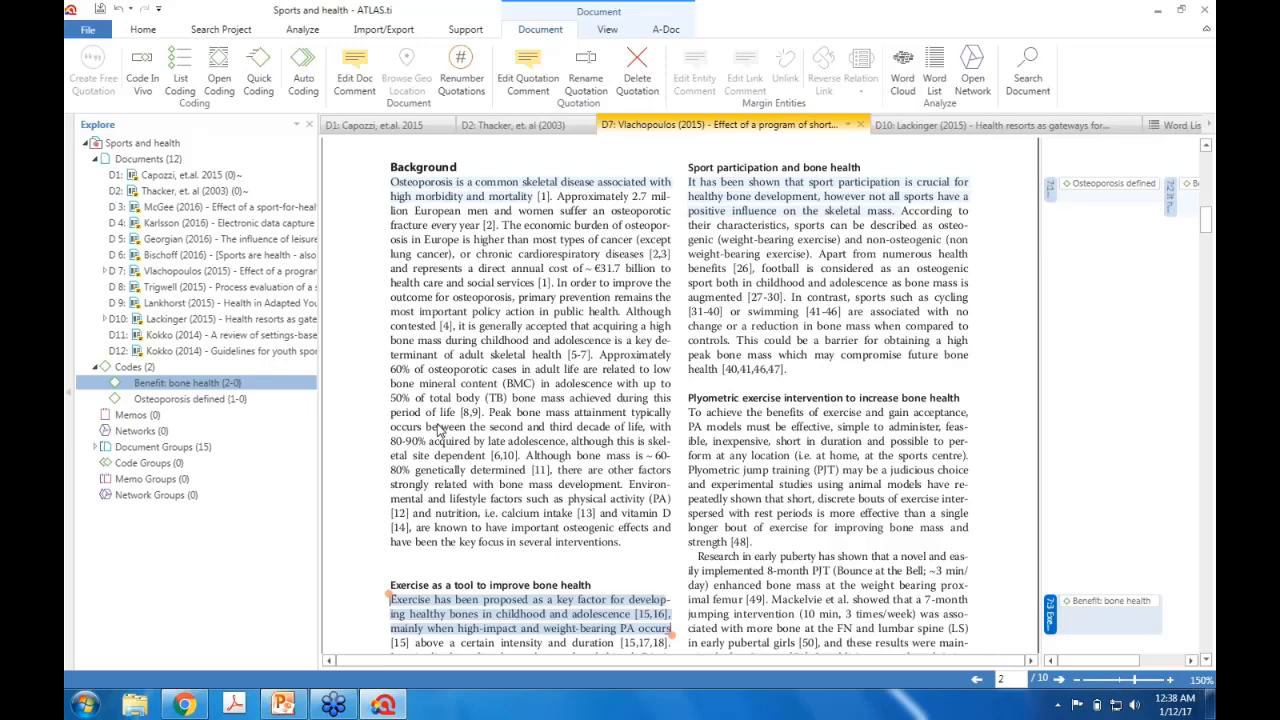
# Step: Begin a batch of new free codes with "2.1 Introduction" and "2.2 Concept of sports v health"
pyautogui.click(150, 36)
pyautogui.click(151, 76)
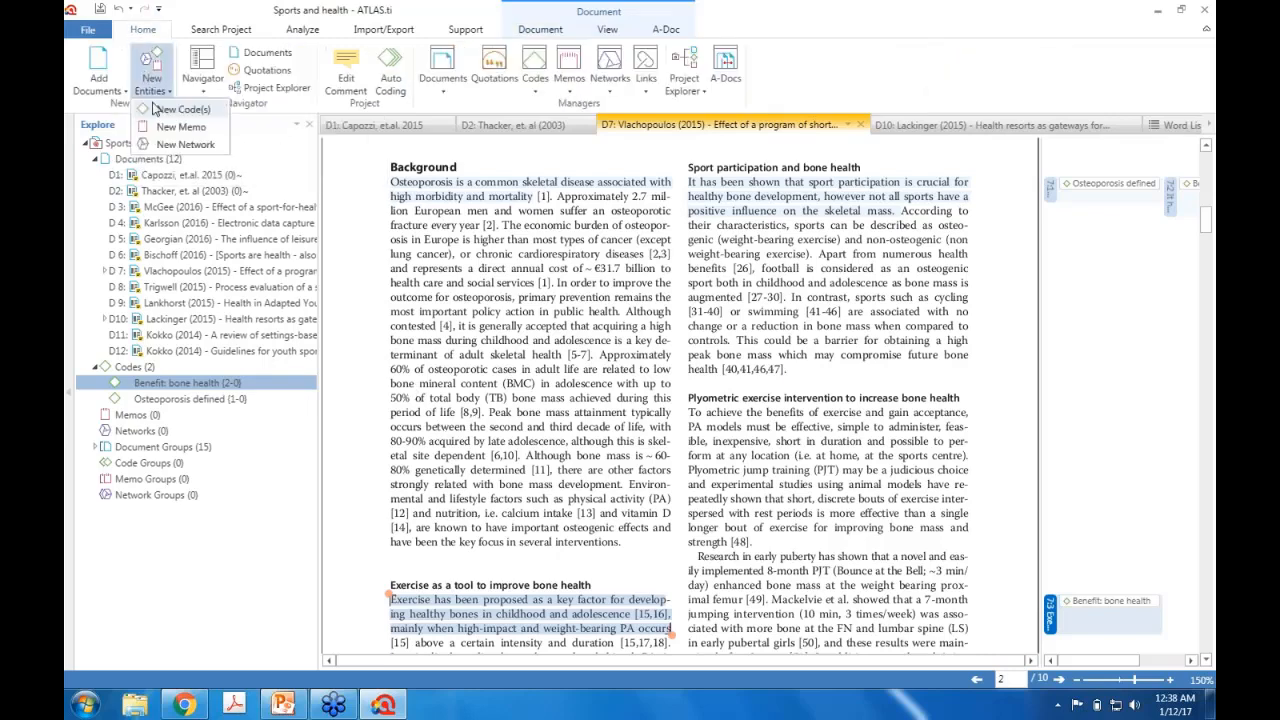
pyautogui.click(173, 110)
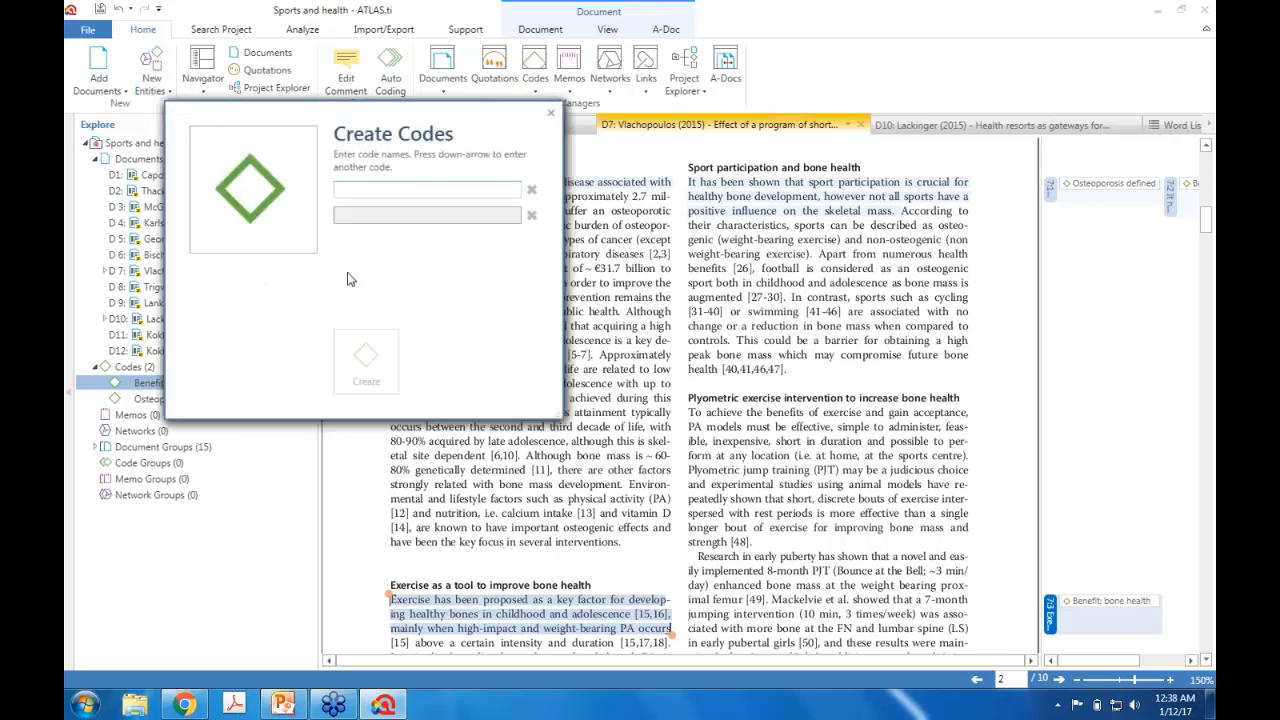
pyautogui.write('2.1')
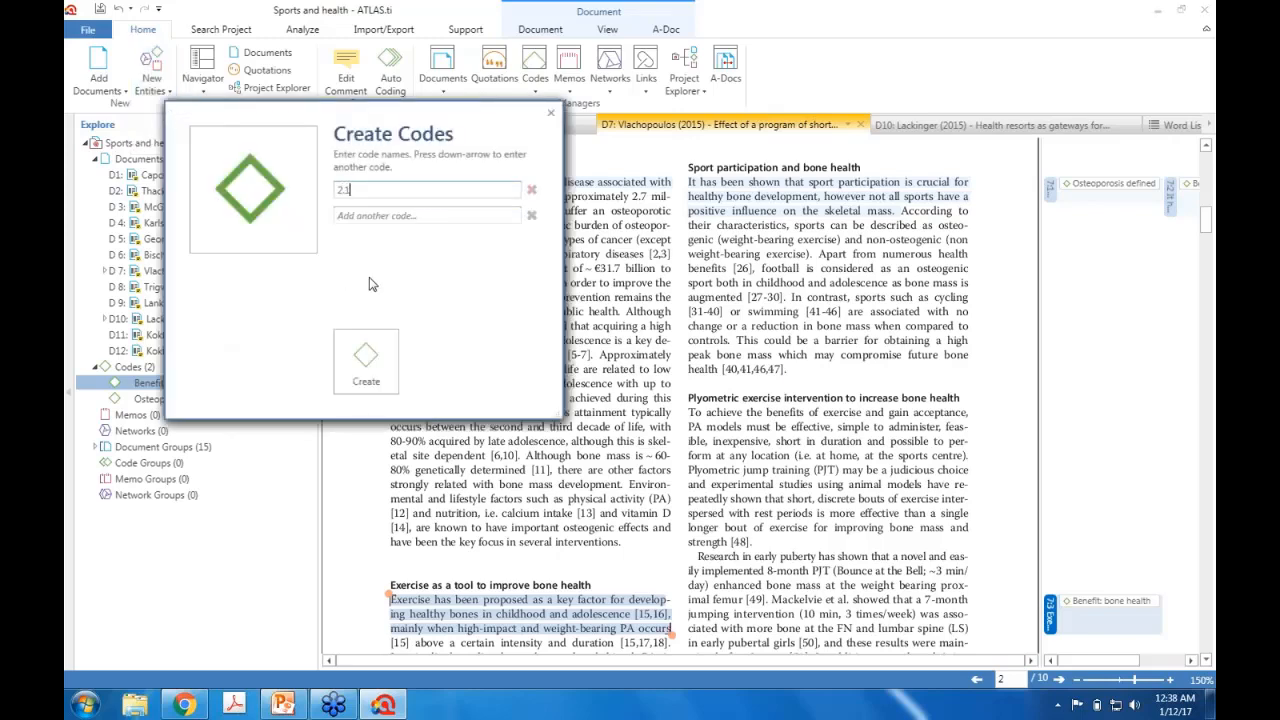
pyautogui.write(' Introduction')
pyautogui.press('Down')
pyautogui.write('2')
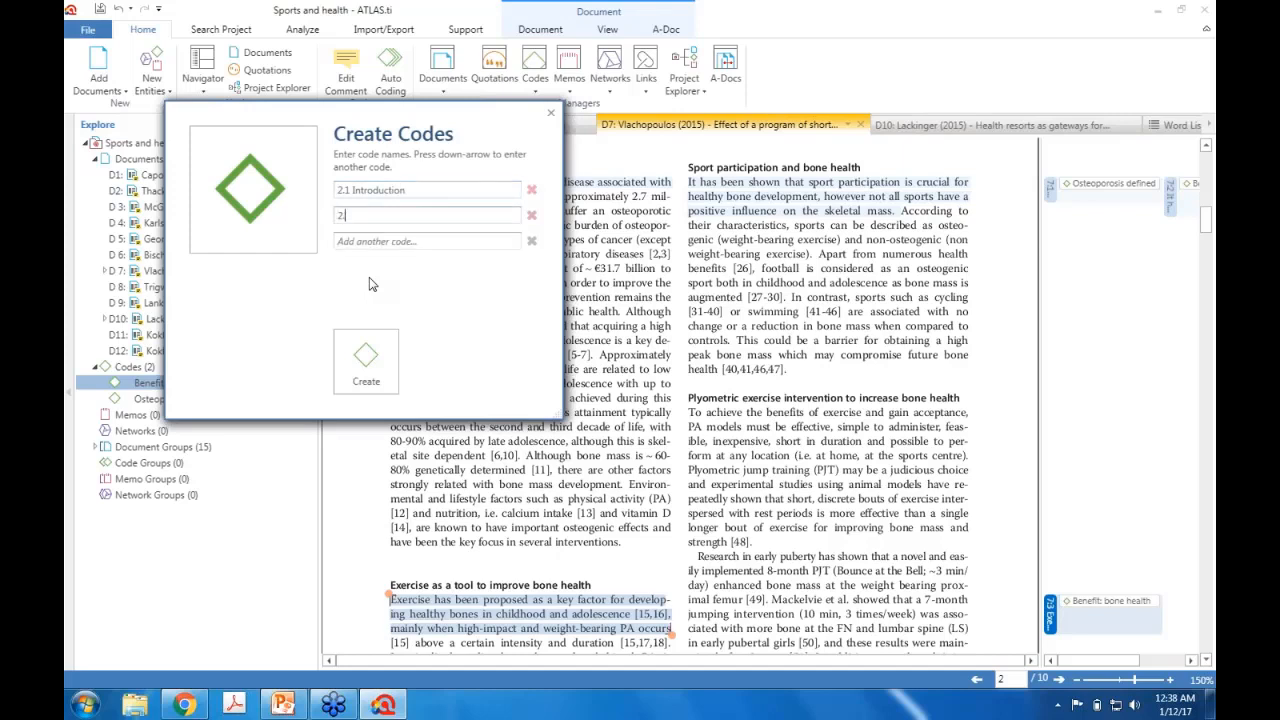
pyautogui.write('.2 Concept of sports v health')
pyautogui.press('Down')
# Step: Add "2.3 Issues in sports v health", "2.4 Benefits of sports" and "2.5 Conclusion" to the batch and create all the codes
pyautogui.write('2.3 ')
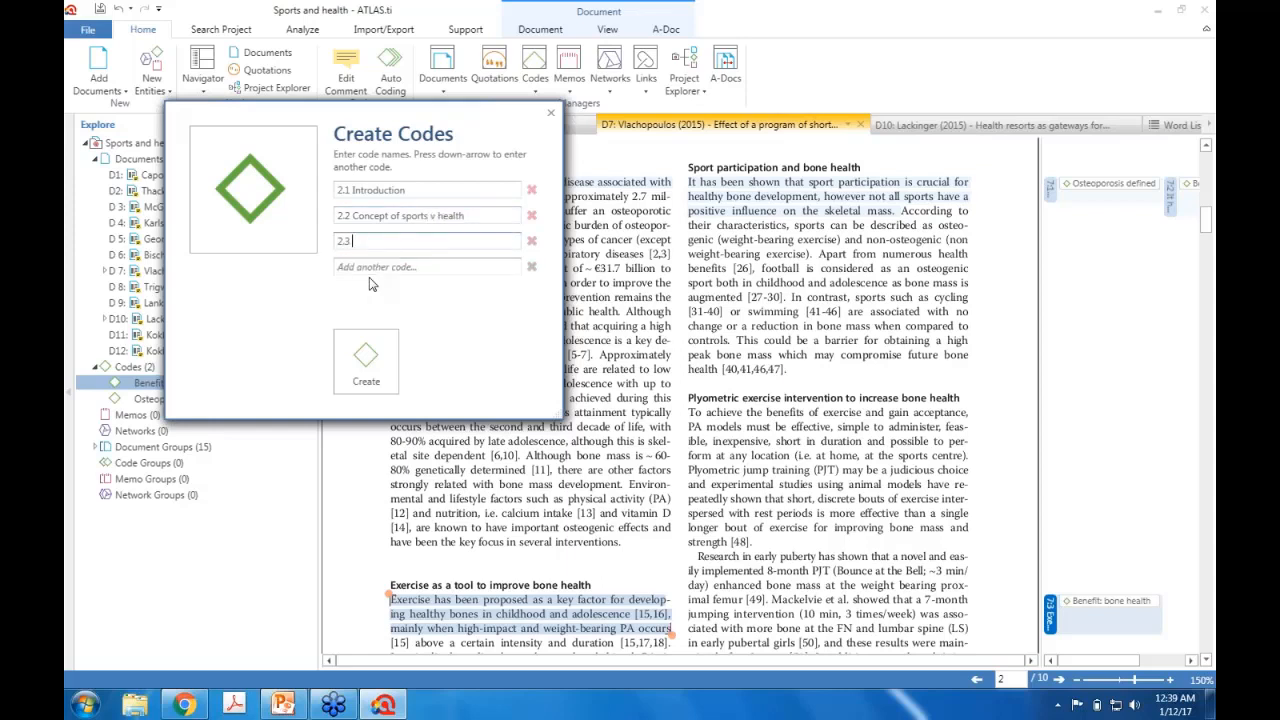
pyautogui.write('Issues in sports v health')
pyautogui.press('Down')
pyautogui.write('2.4')
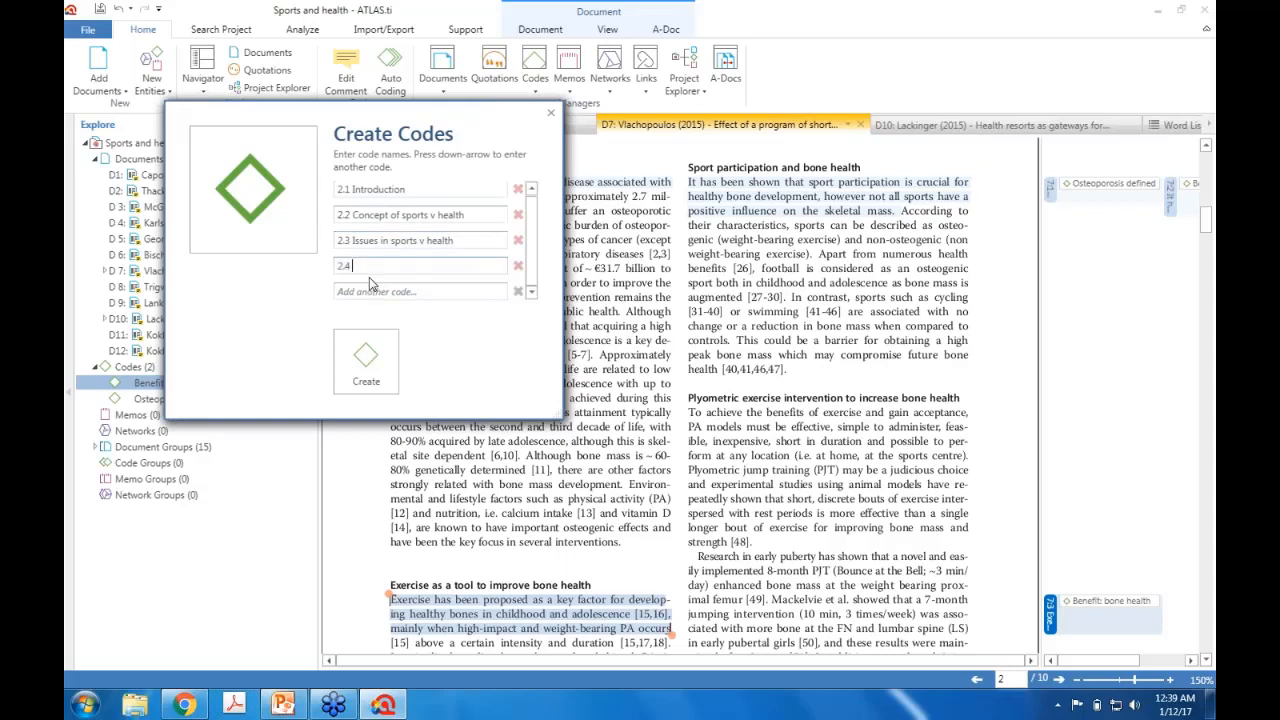
pyautogui.write(' Benefits of sports')
pyautogui.press('Down')
pyautogui.write('2')
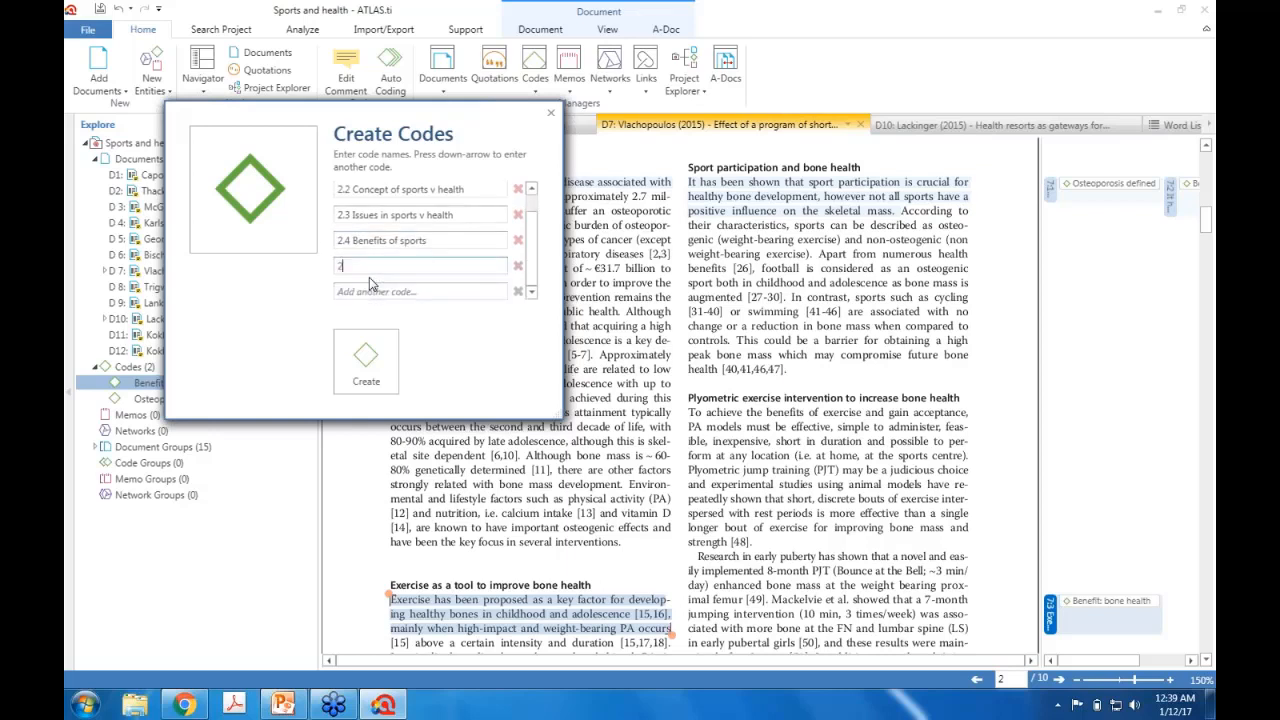
pyautogui.write('.5 Conclusion')
pyautogui.click(377, 367)
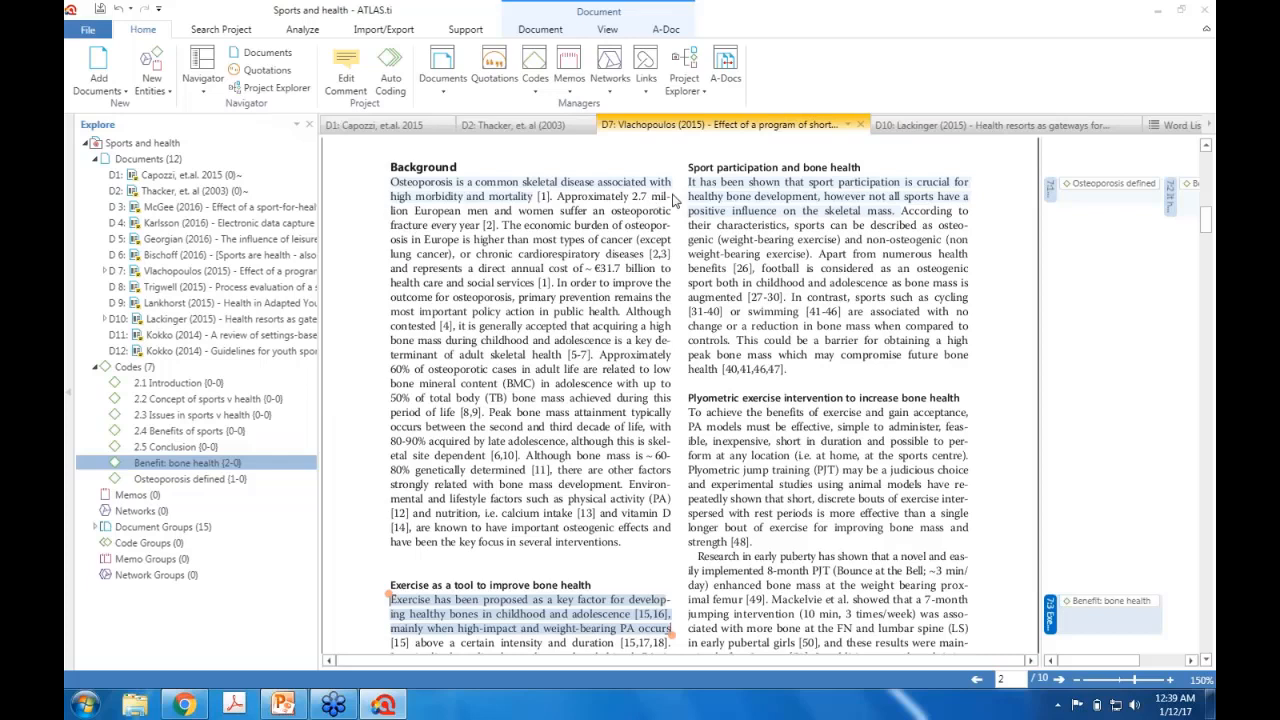
# Step: Code the closing sentence of D7's Background section, starting at "Environmental and lifestyle factors", with "2.1 Introduction"
pyautogui.click(910, 203)
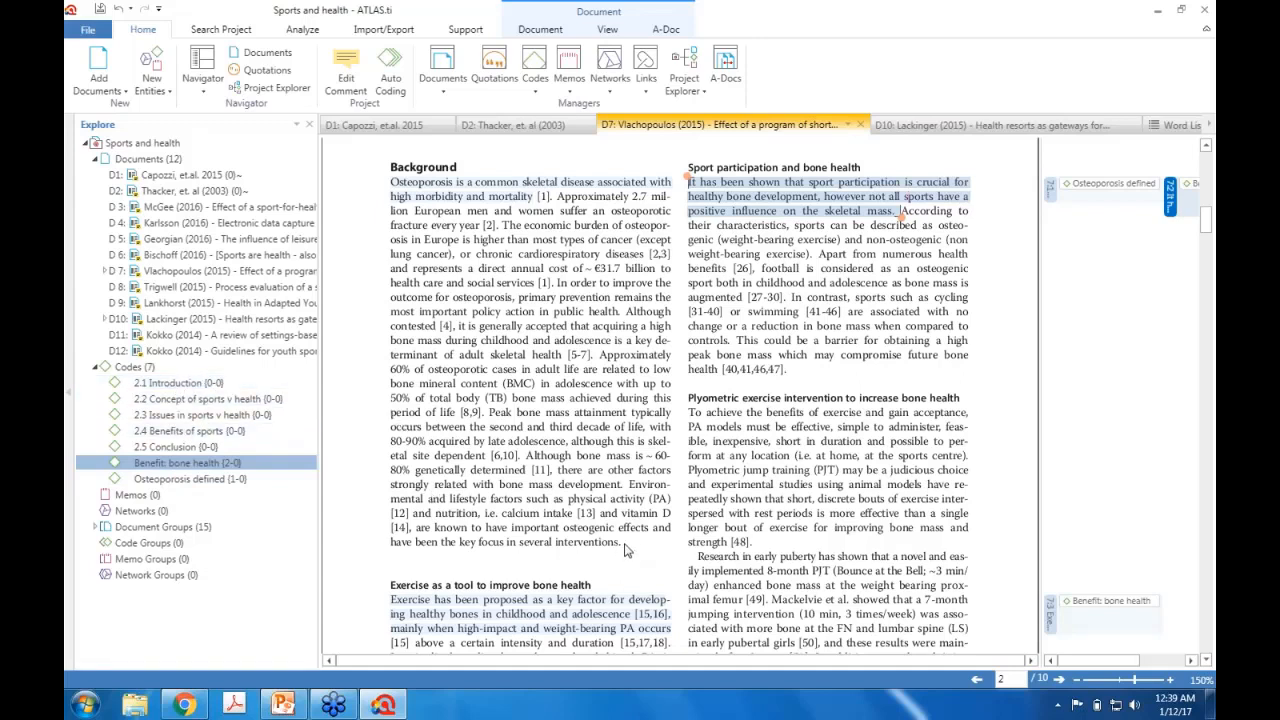
pyautogui.moveTo(623, 542); pyautogui.dragTo(630, 487)
pyautogui.moveTo(175, 383); pyautogui.dragTo(492, 542)
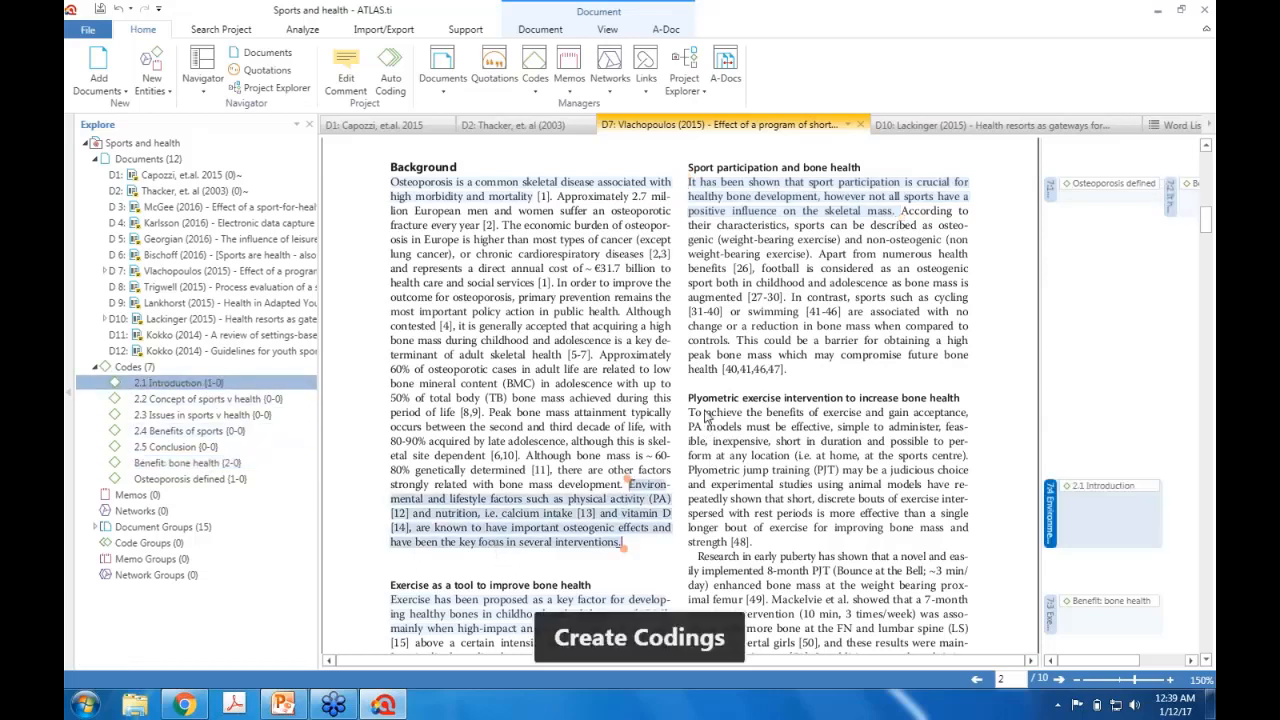
# Step: Code D7's "Plyometric exercise intervention to increase bone health" heading and its first sentence with "2.2 Concept of sports v health"
pyautogui.moveTo(688, 412); pyautogui.dragTo(968, 457)
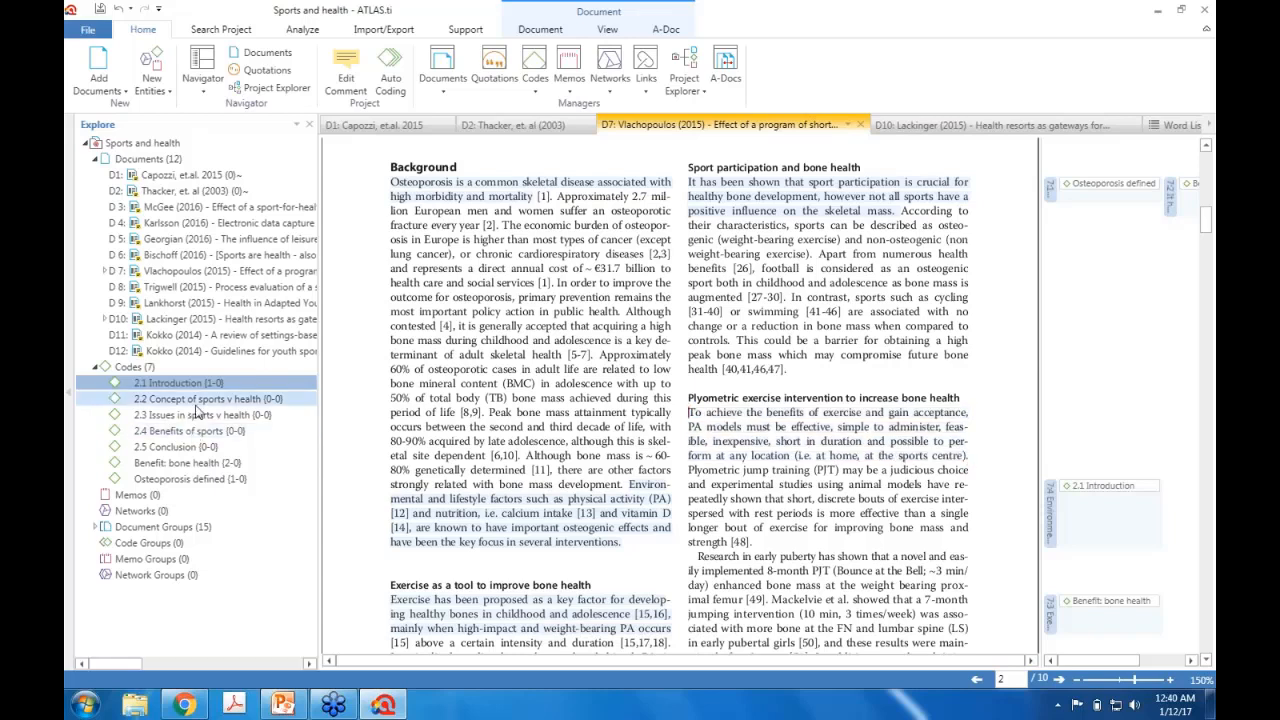
pyautogui.moveTo(194, 400); pyautogui.dragTo(733, 469)
pyautogui.click(997, 528)
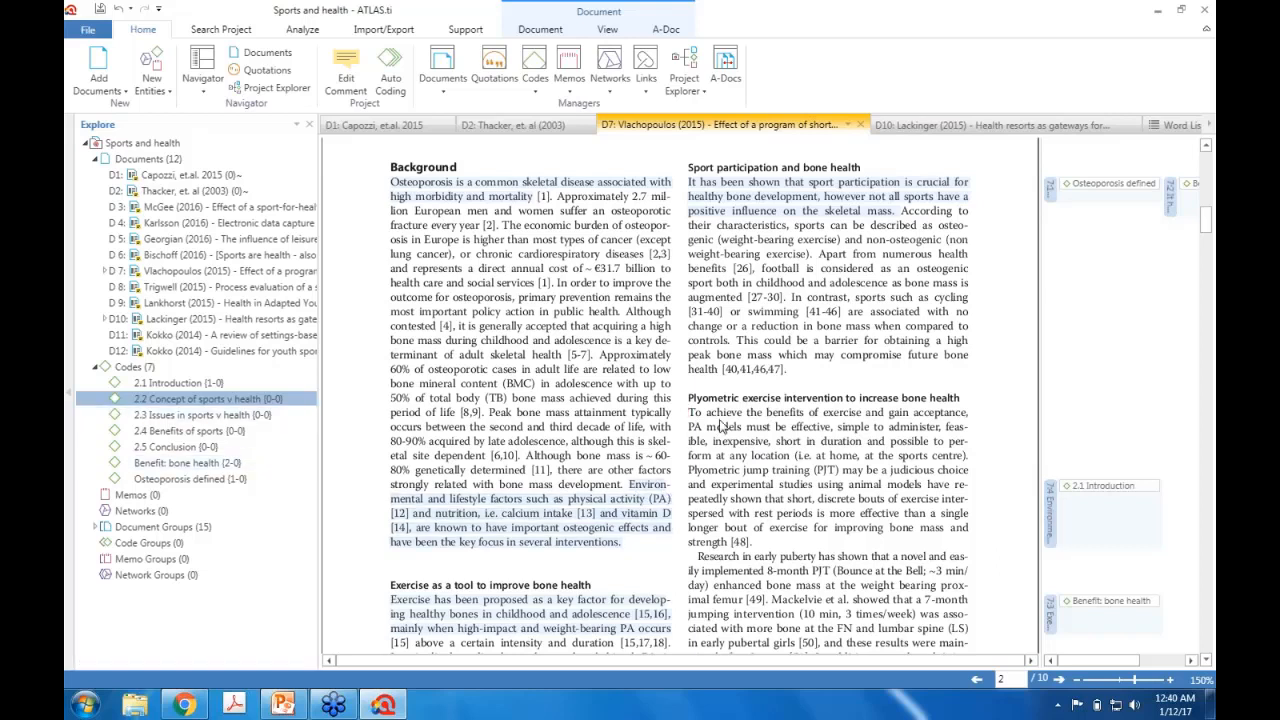
pyautogui.moveTo(937, 441); pyautogui.dragTo(968, 458)
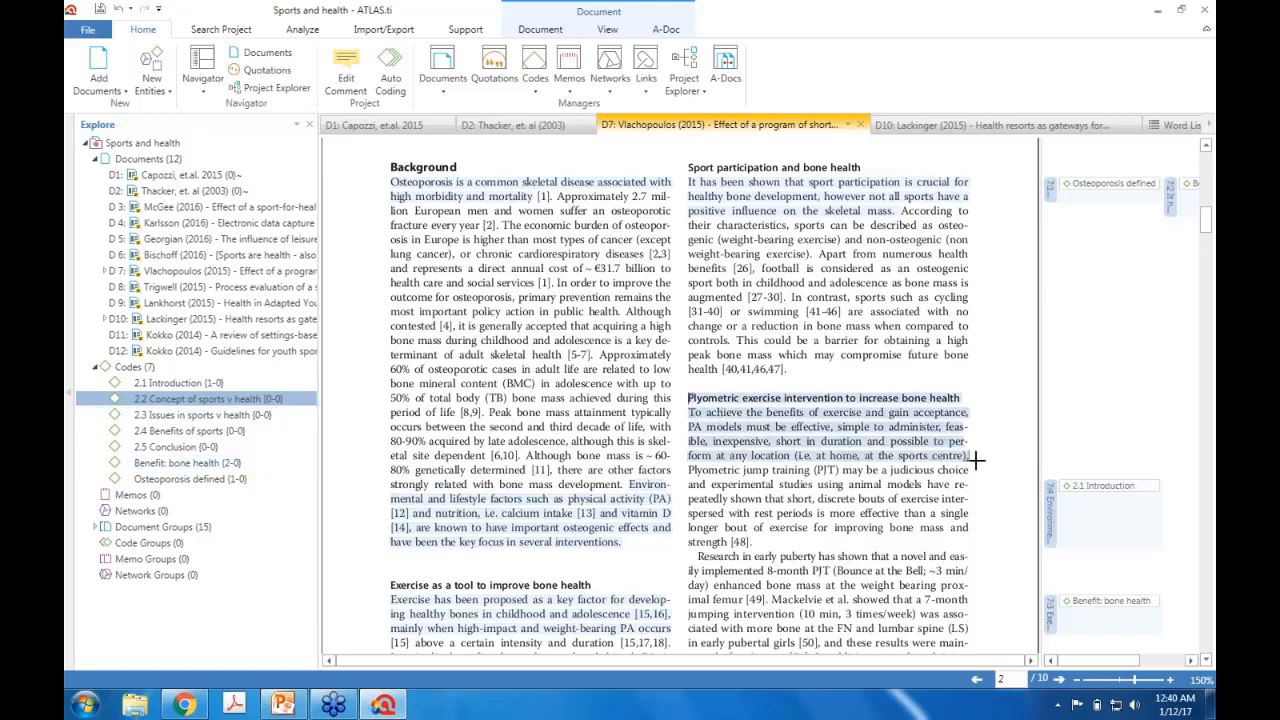
pyautogui.moveTo(205, 401)
pyautogui.mouseDown()
pyautogui.moveTo(771, 463)
pyautogui.moveTo(766, 451)
pyautogui.mouseUp()
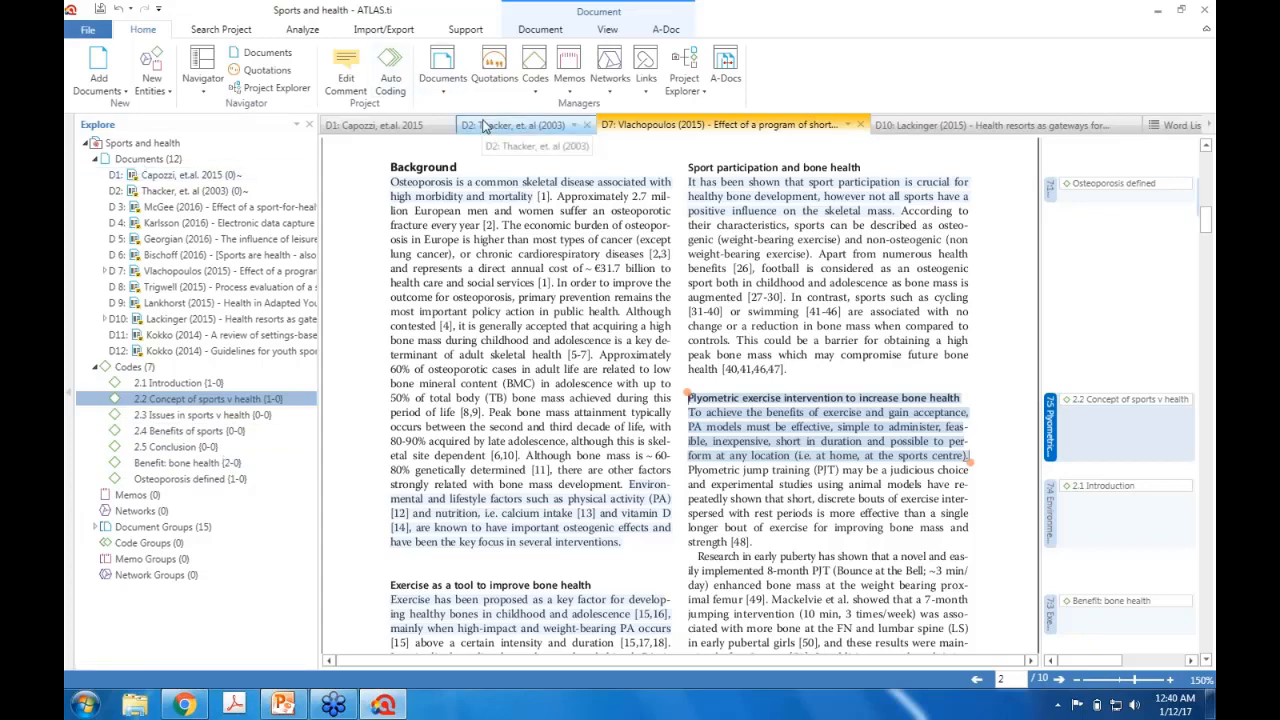
# Step: In D2, code the opening Methods sentence with "2.3 Issues in sports v health" and the "As with stretching" passage with "2.4 Benefits of sports"
pyautogui.click(485, 125)
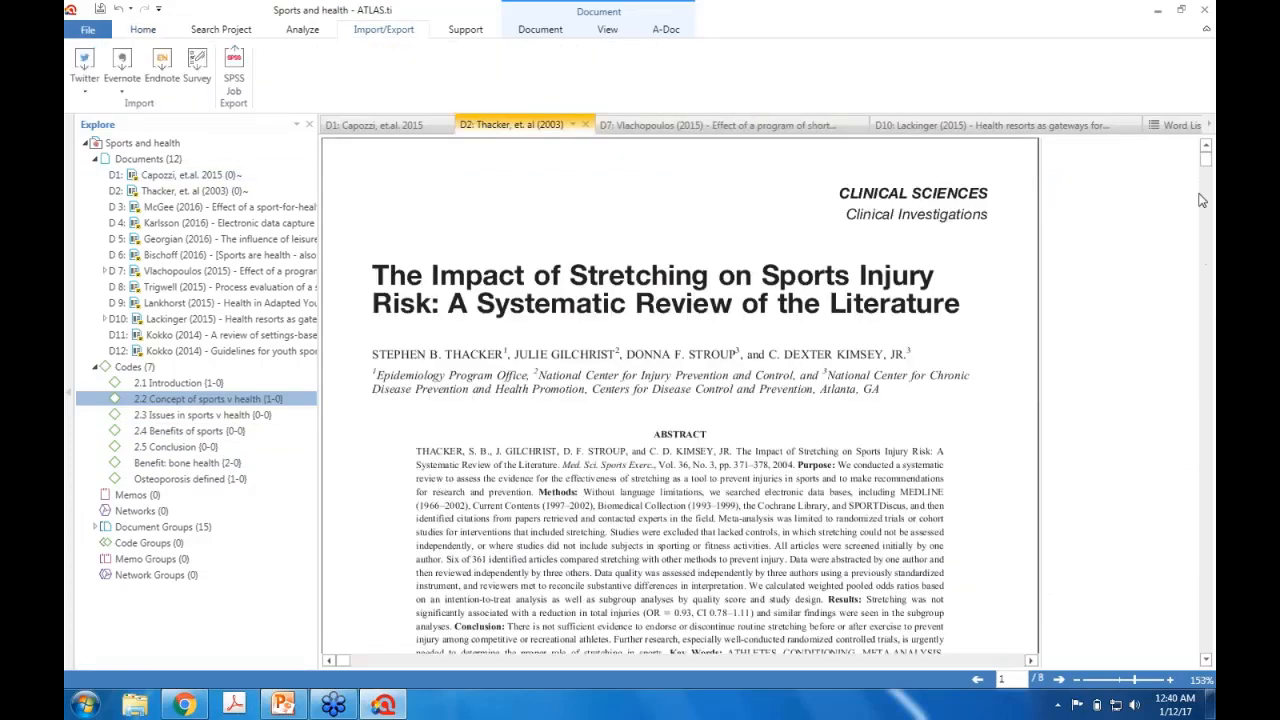
pyautogui.scroll(-10, 684, 288)
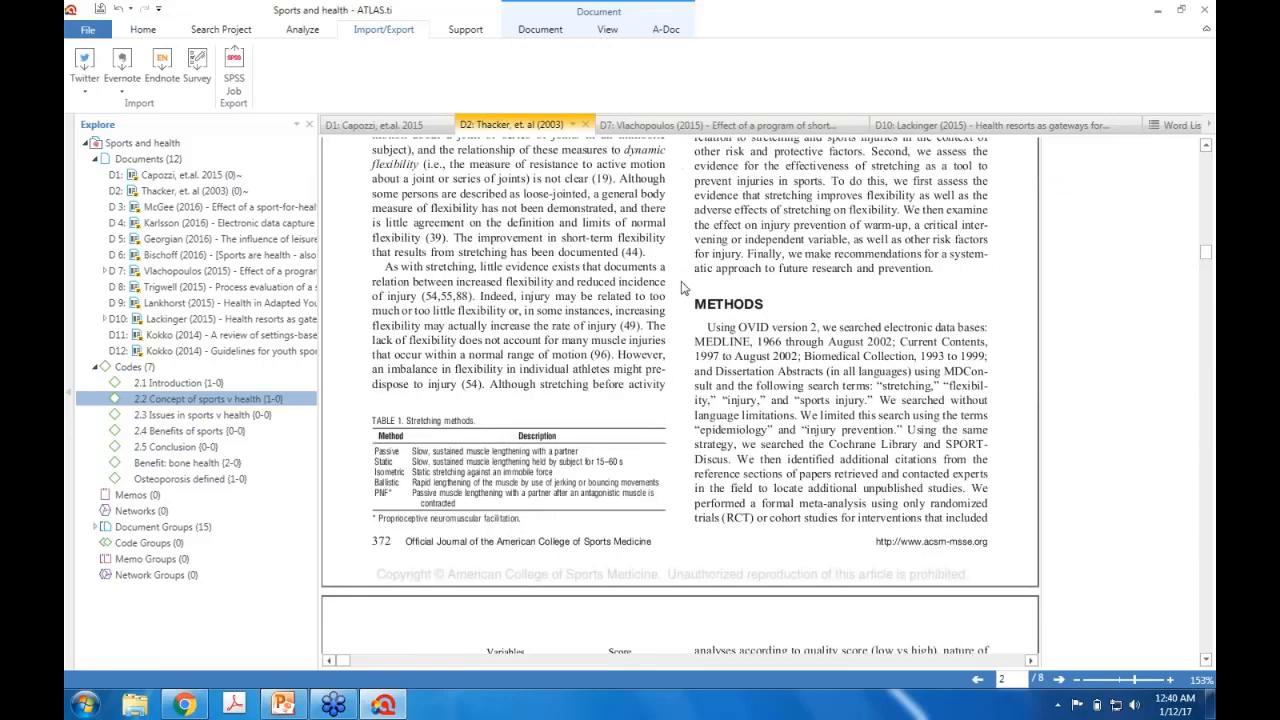
pyautogui.moveTo(707, 327)
pyautogui.mouseDown()
pyautogui.moveTo(950, 357)
pyautogui.moveTo(992, 402)
pyautogui.moveTo(218, 422)
pyautogui.mouseUp()
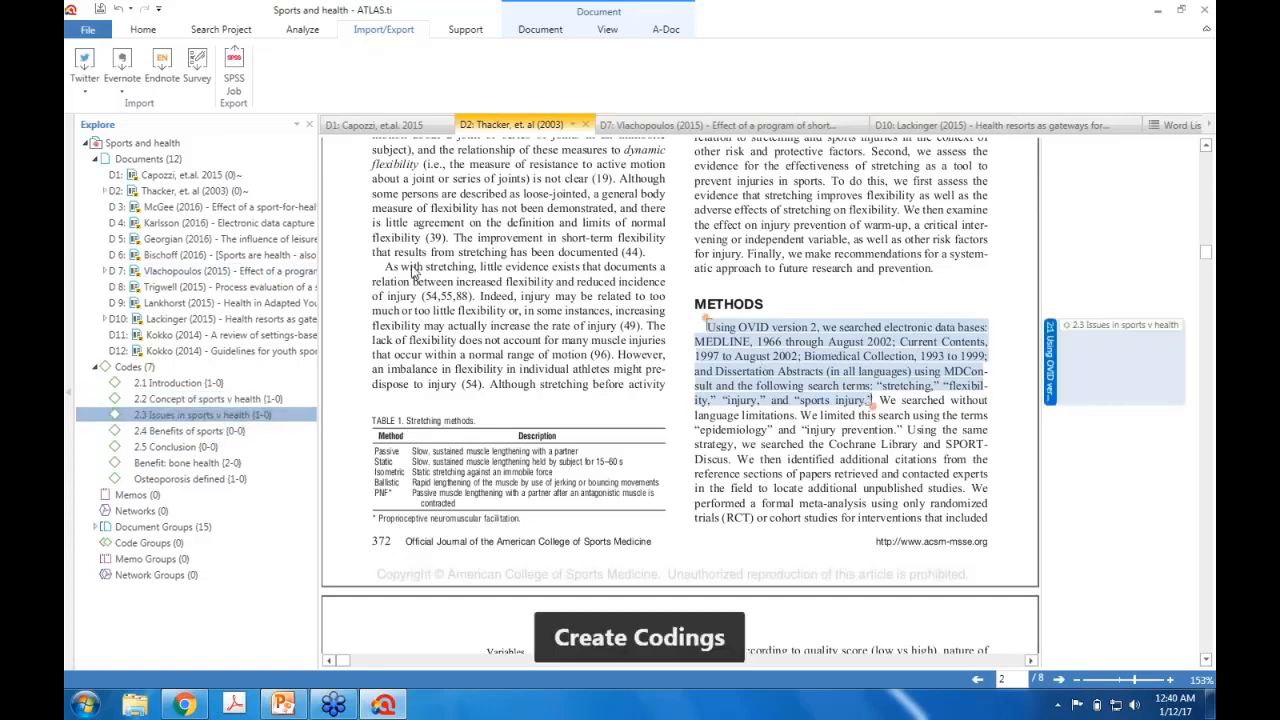
pyautogui.moveTo(384, 267); pyautogui.dragTo(202, 432)
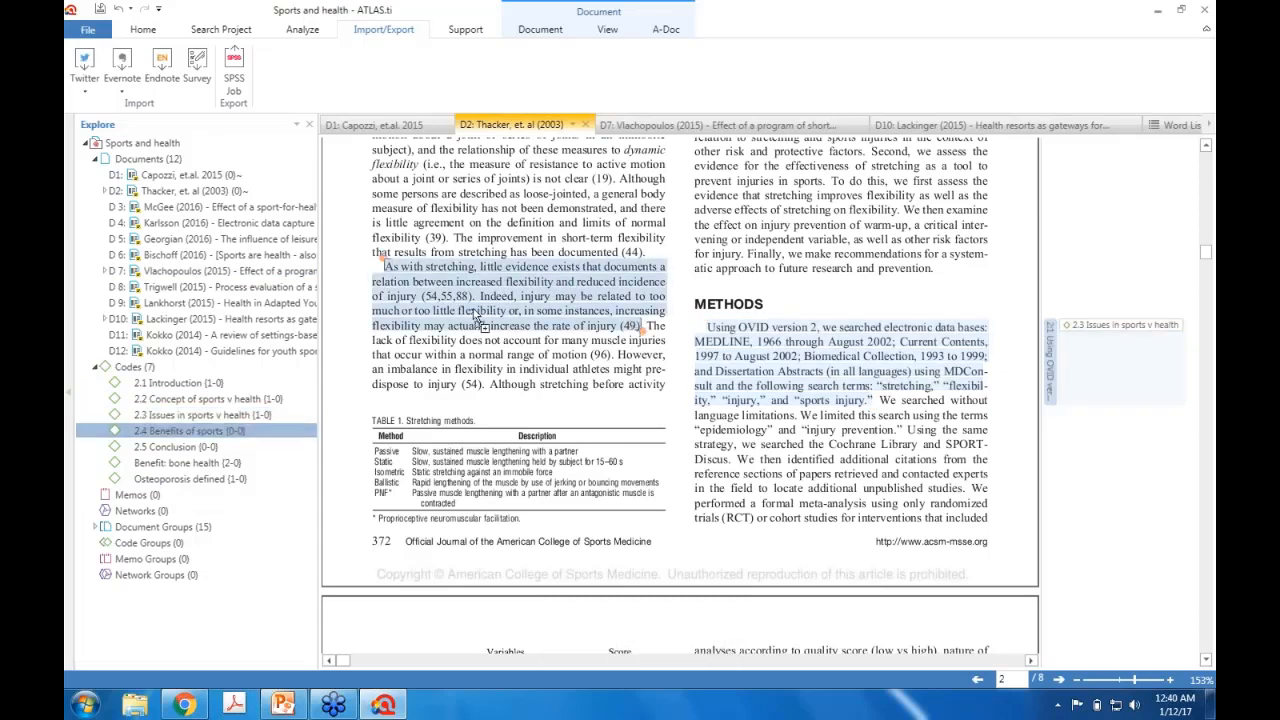
pyautogui.moveTo(478, 318); pyautogui.dragTo(478, 318)
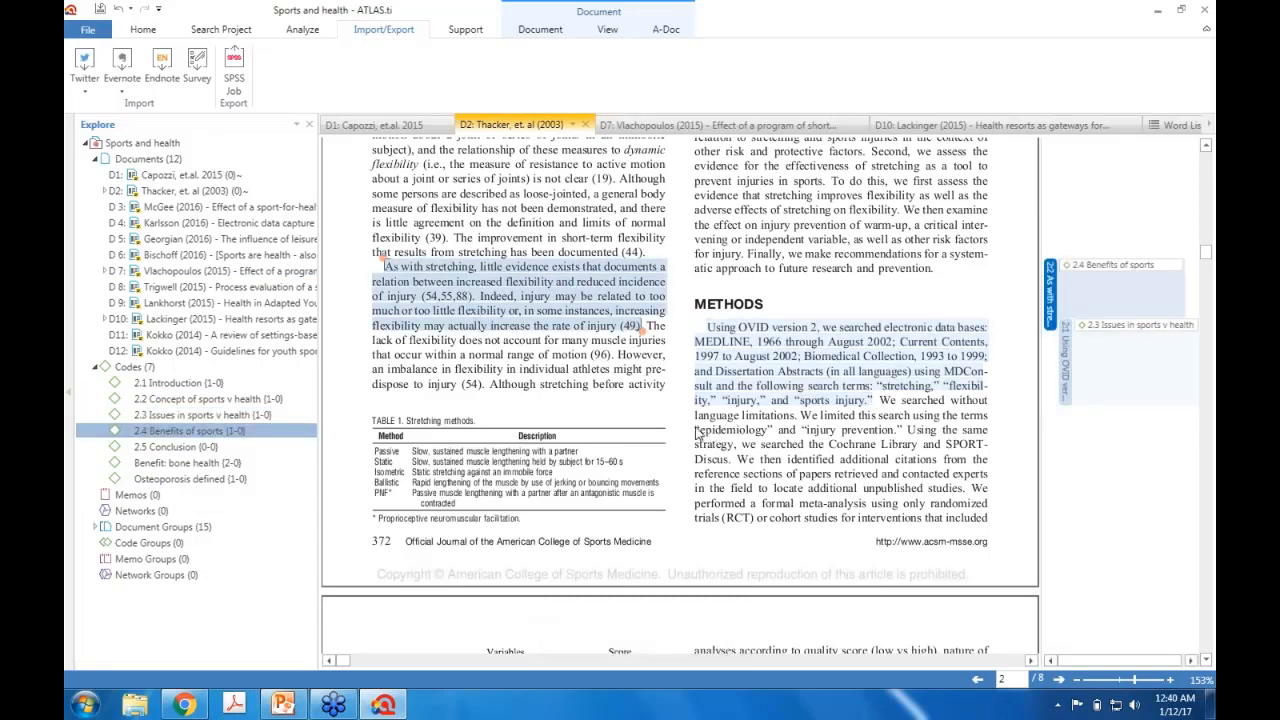
# Step: Code D2's Methods passage beginning "We then identified additional citations" with "2.5 Conclusion"
pyautogui.moveTo(695, 459); pyautogui.dragTo(967, 490)
pyautogui.moveTo(210, 447); pyautogui.dragTo(850, 479)
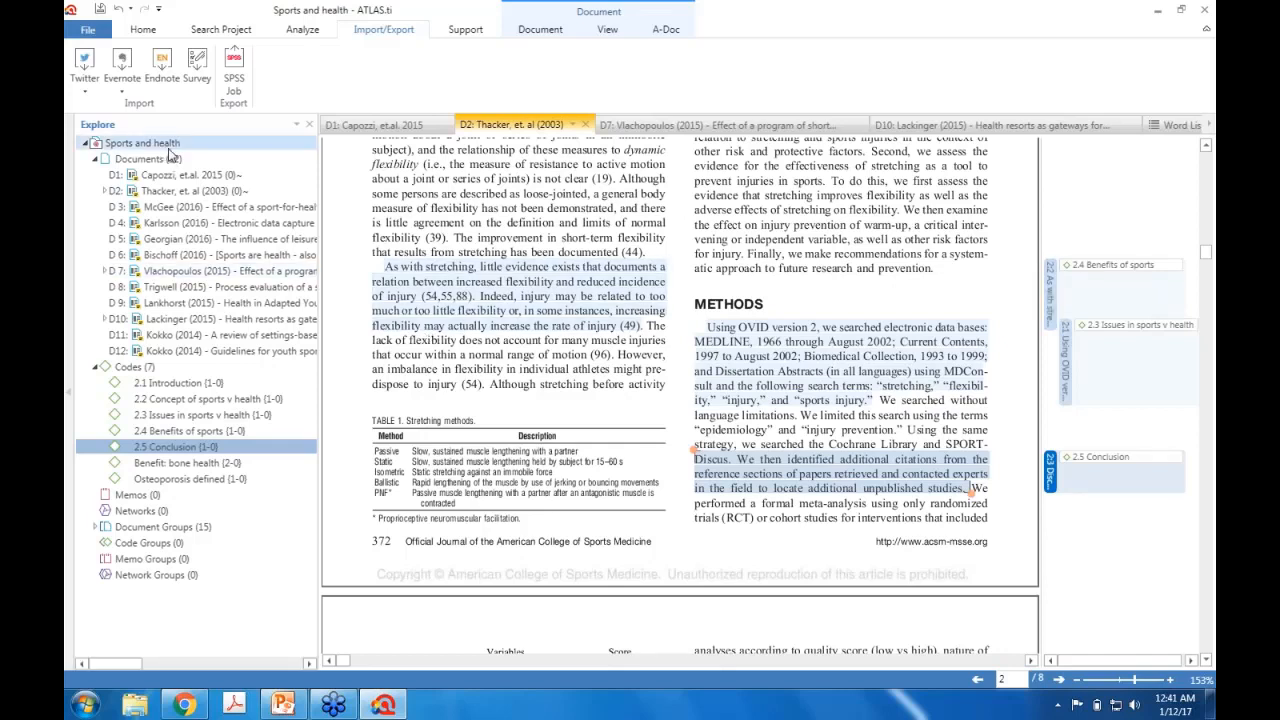
pyautogui.click(818, 264)
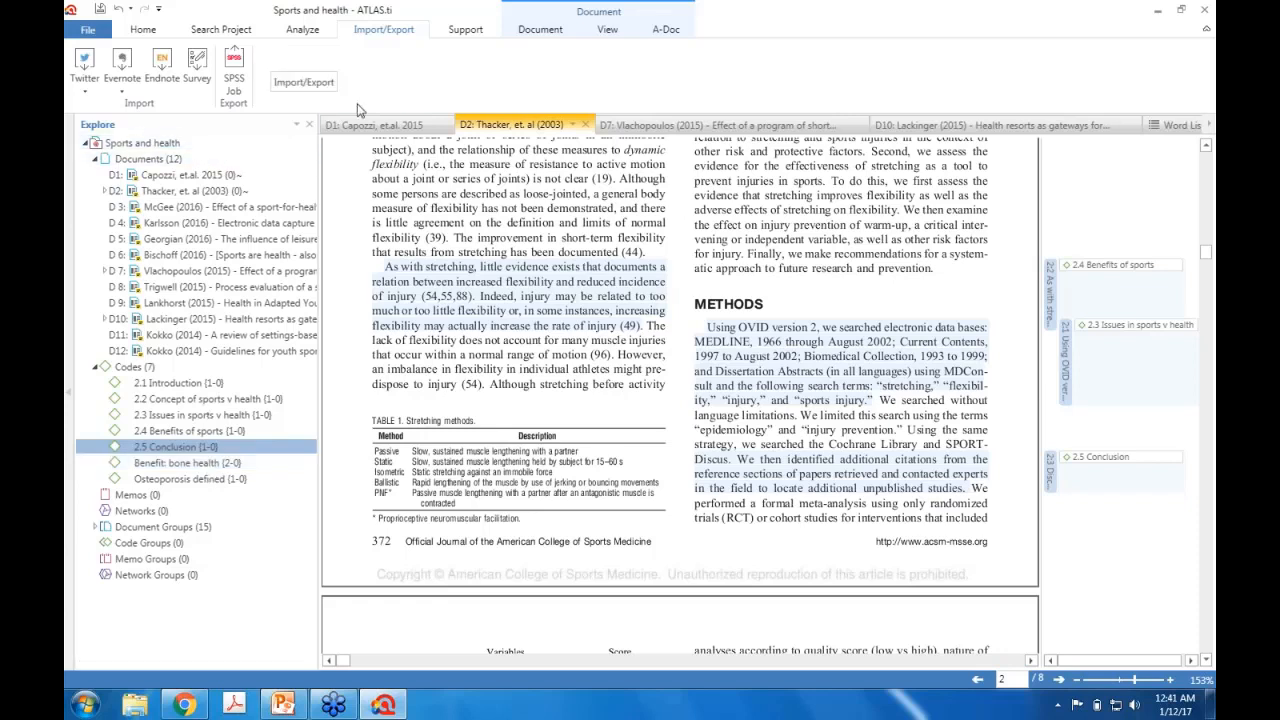
pyautogui.click(560, 298)
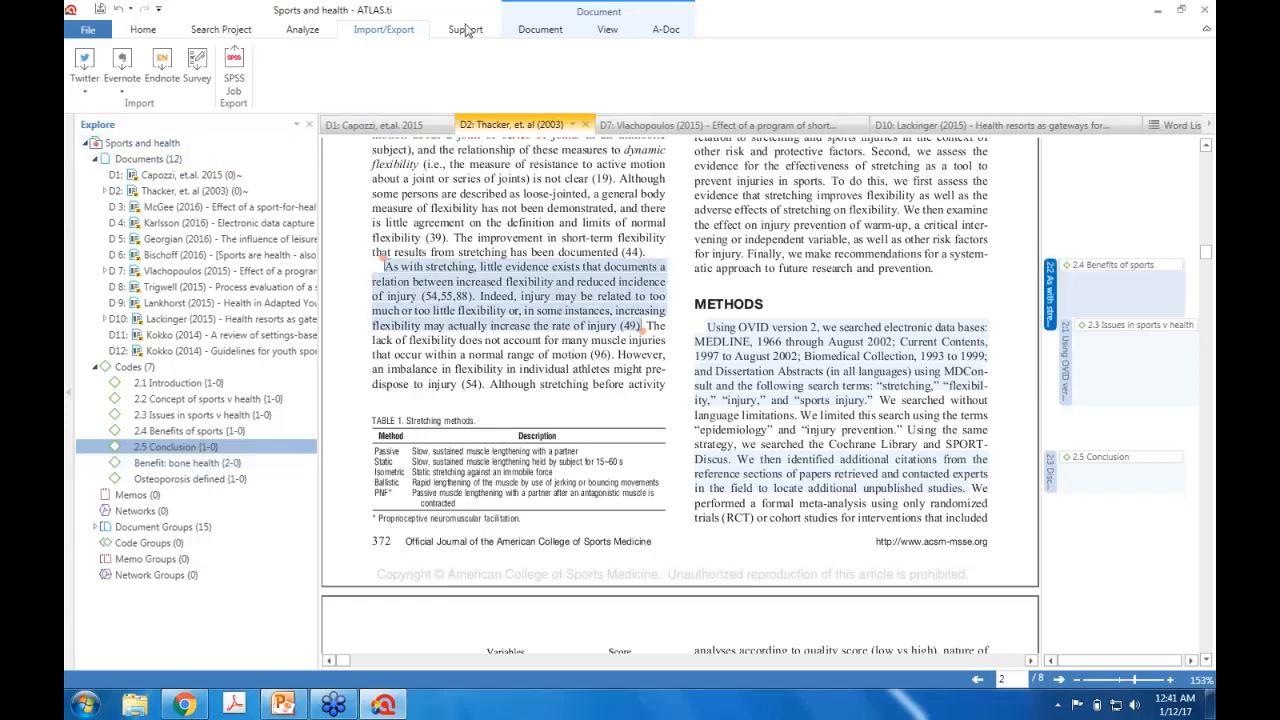
# Step: Create a new memo named "My reflection on sports v health"
pyautogui.click(545, 30)
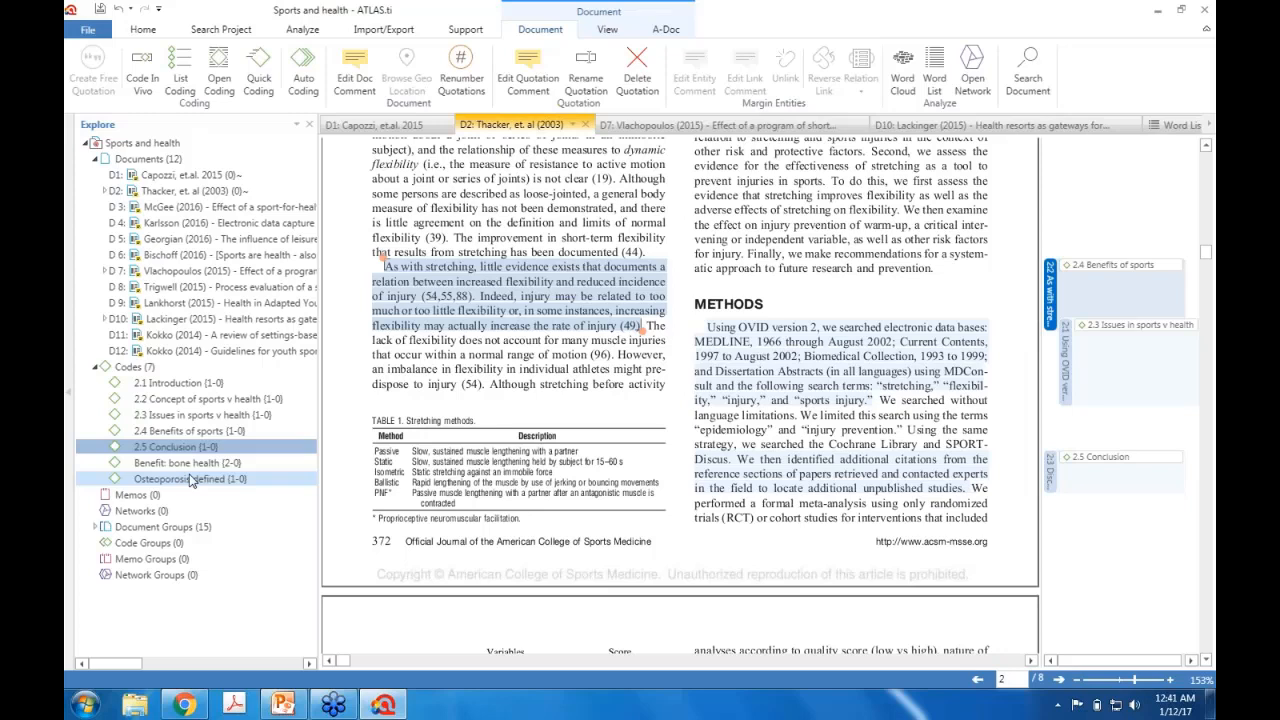
pyautogui.click(146, 30)
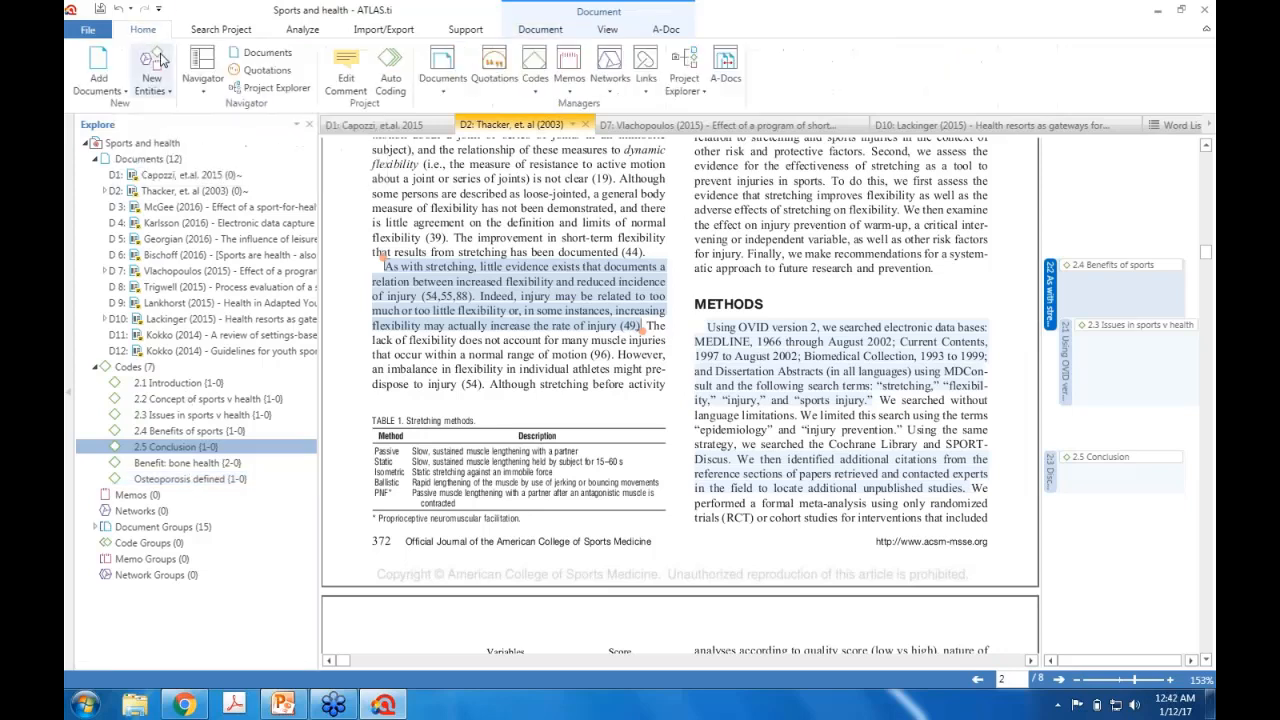
pyautogui.click(152, 84)
pyautogui.click(163, 128)
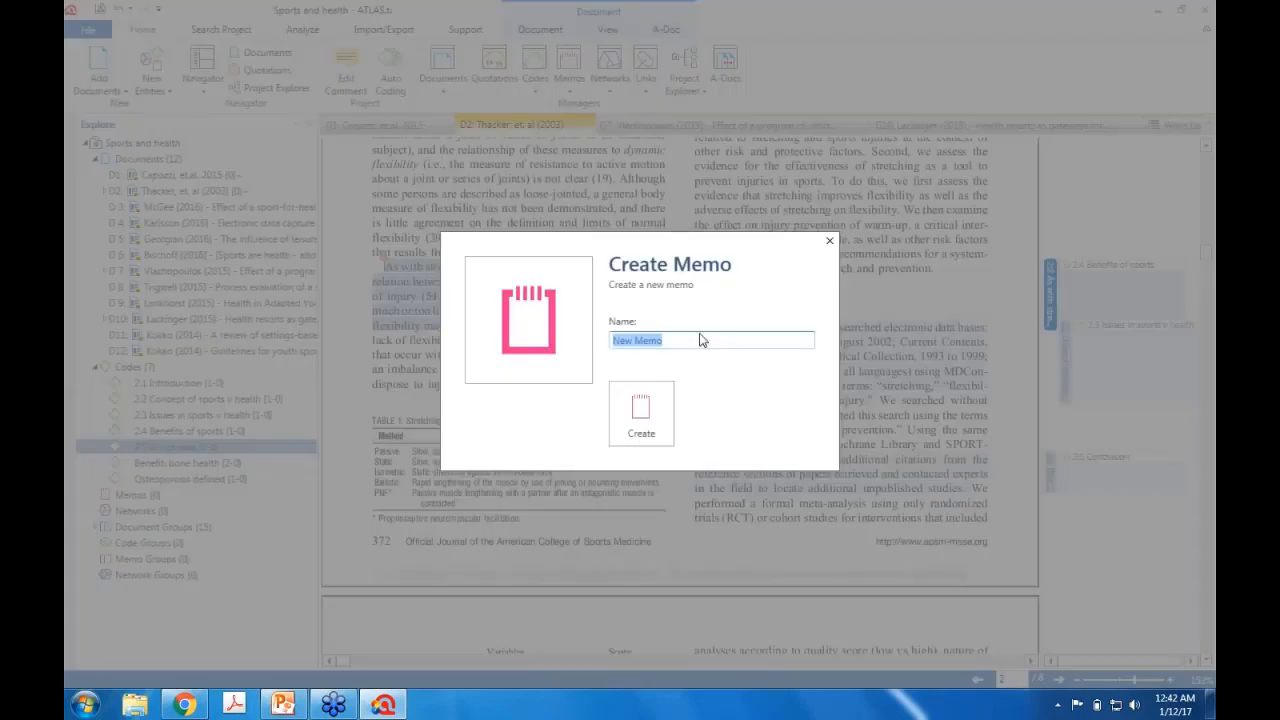
pyautogui.write('My reflection on sports v health')
pyautogui.click(650, 411)
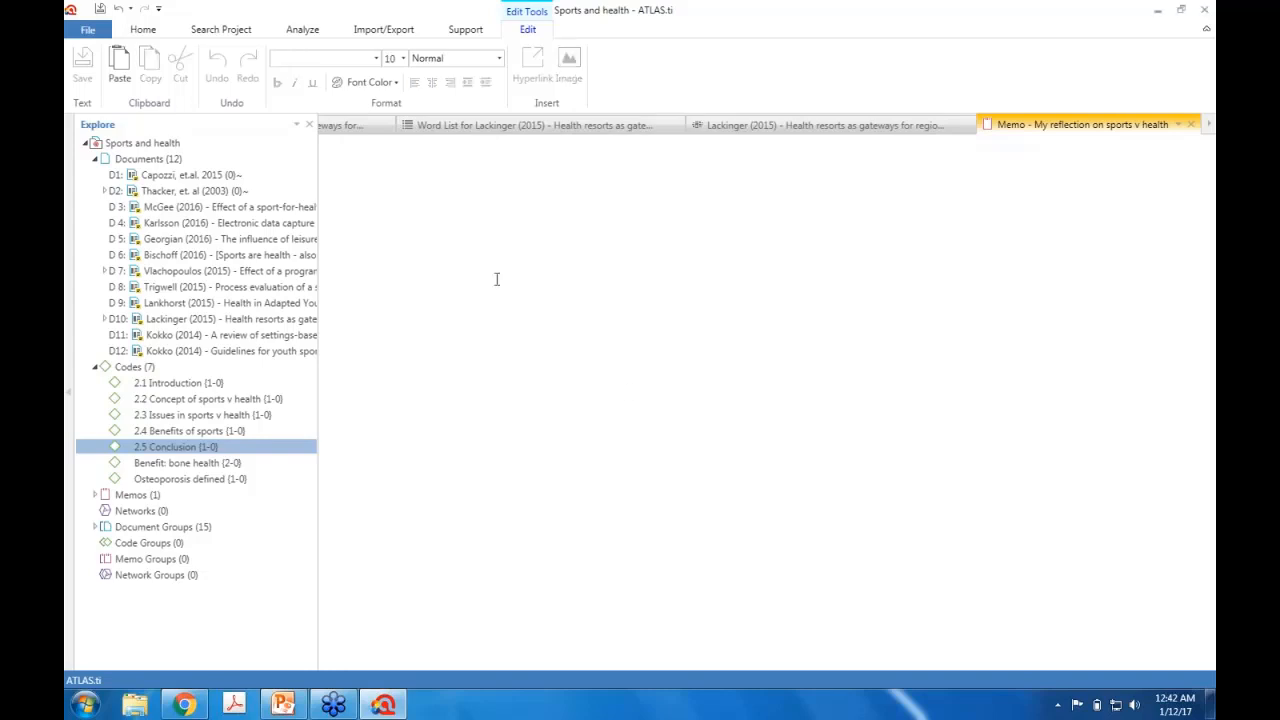
# Step: Write "I always believe that sports will improve health condition." plus a few lines of filler text in the memo, save it, and expand the memo list
pyautogui.write('I always believe that sports will')
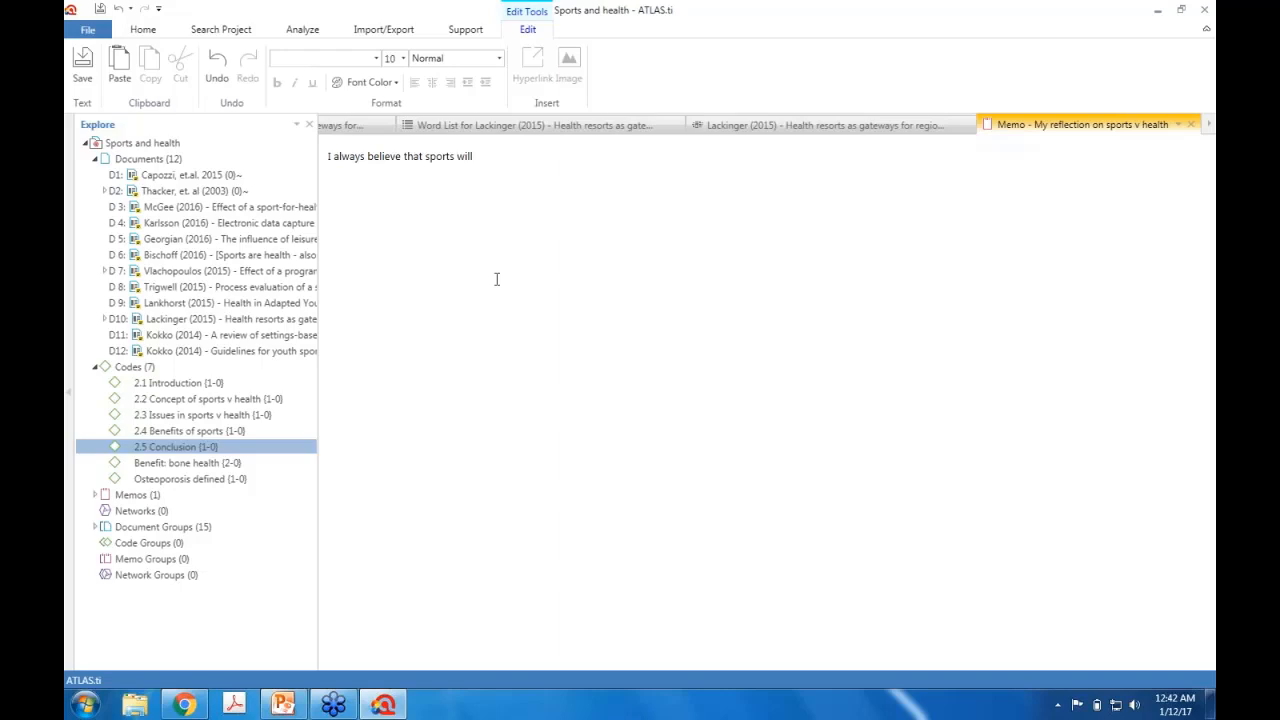
pyautogui.write(' improve health condition. kgcogbvxs')
pyautogui.press('Return')
pyautogui.press('Return')
pyautogui.write('sdgsdgs')
pyautogui.press('Return')
pyautogui.write('G')
pyautogui.press('Return')
pyautogui.write('Sdbgsdbs')
pyautogui.press('Return')
pyautogui.write('S')
pyautogui.press('Return')
pyautogui.write('sdbsdb')
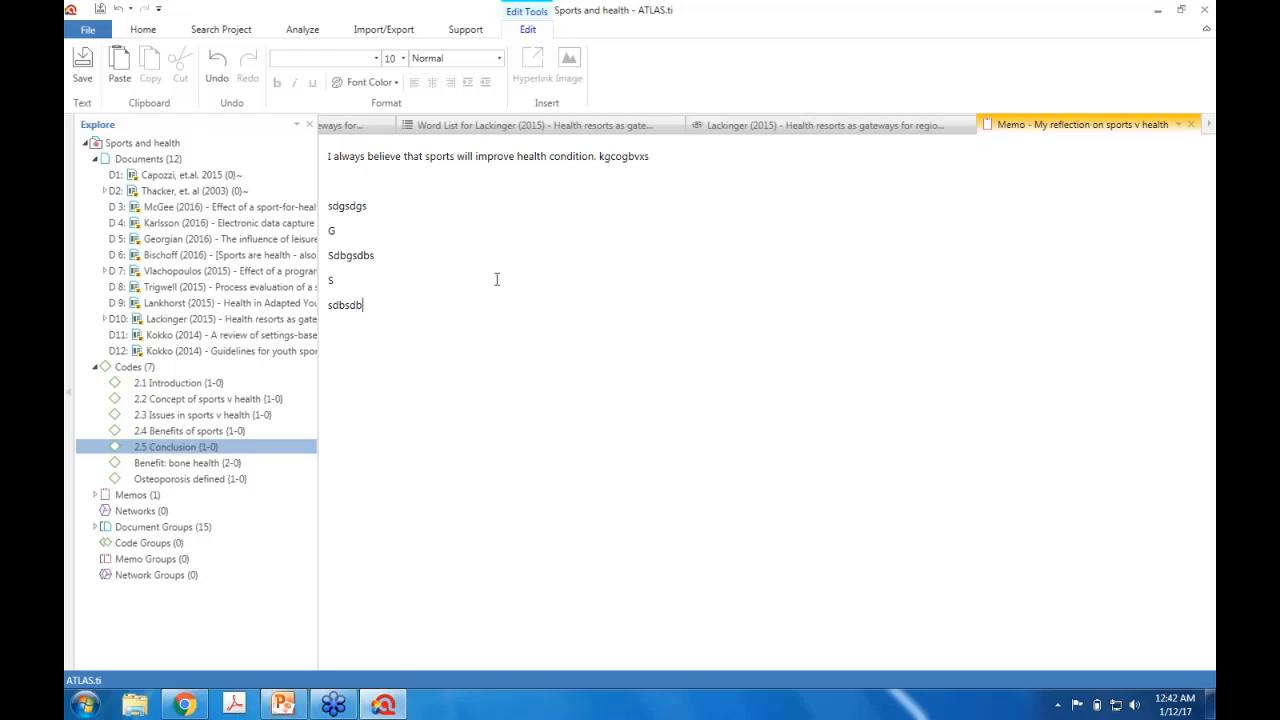
pyautogui.click(84, 78)
pyautogui.click(97, 495)
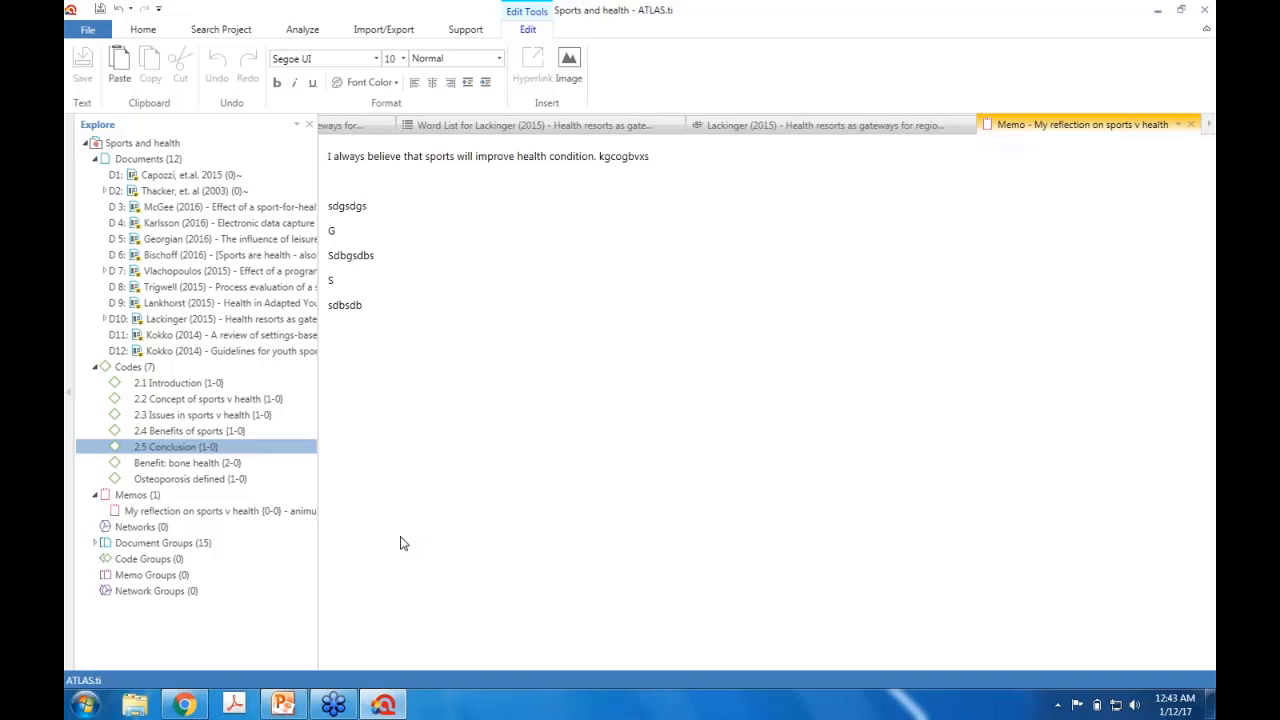
pyautogui.click(283, 707)
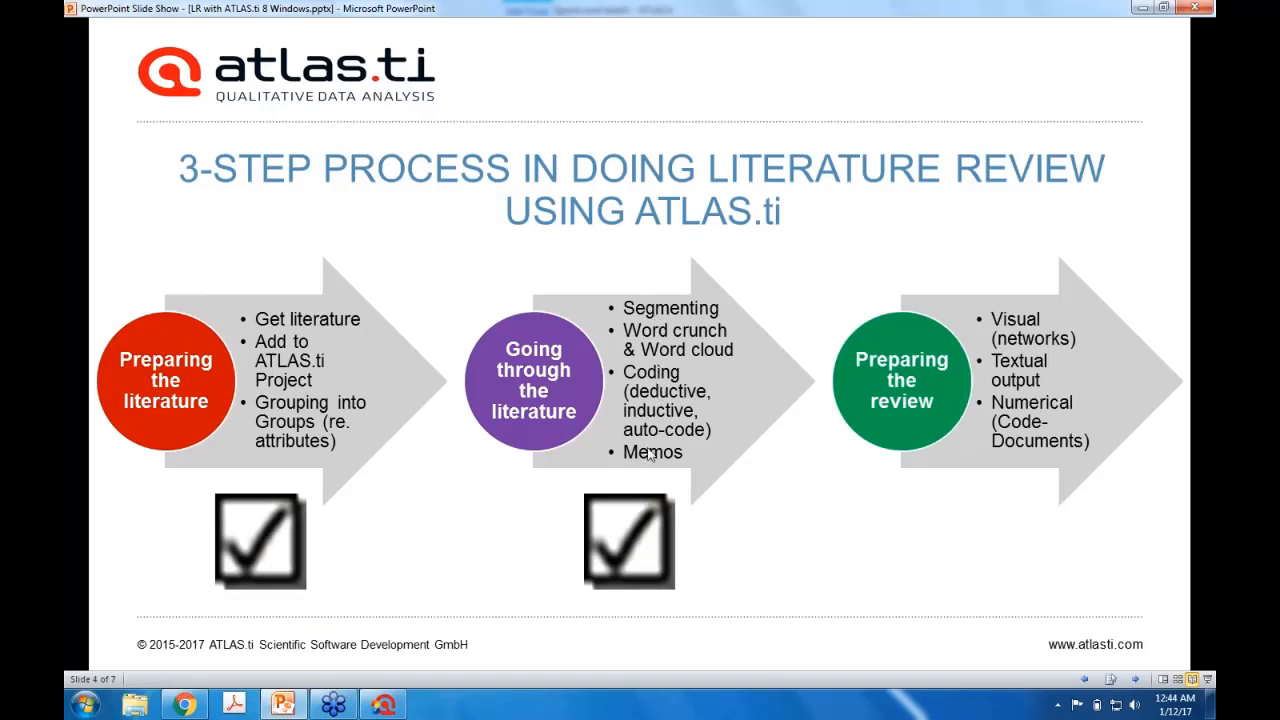
pyautogui.click(385, 705)
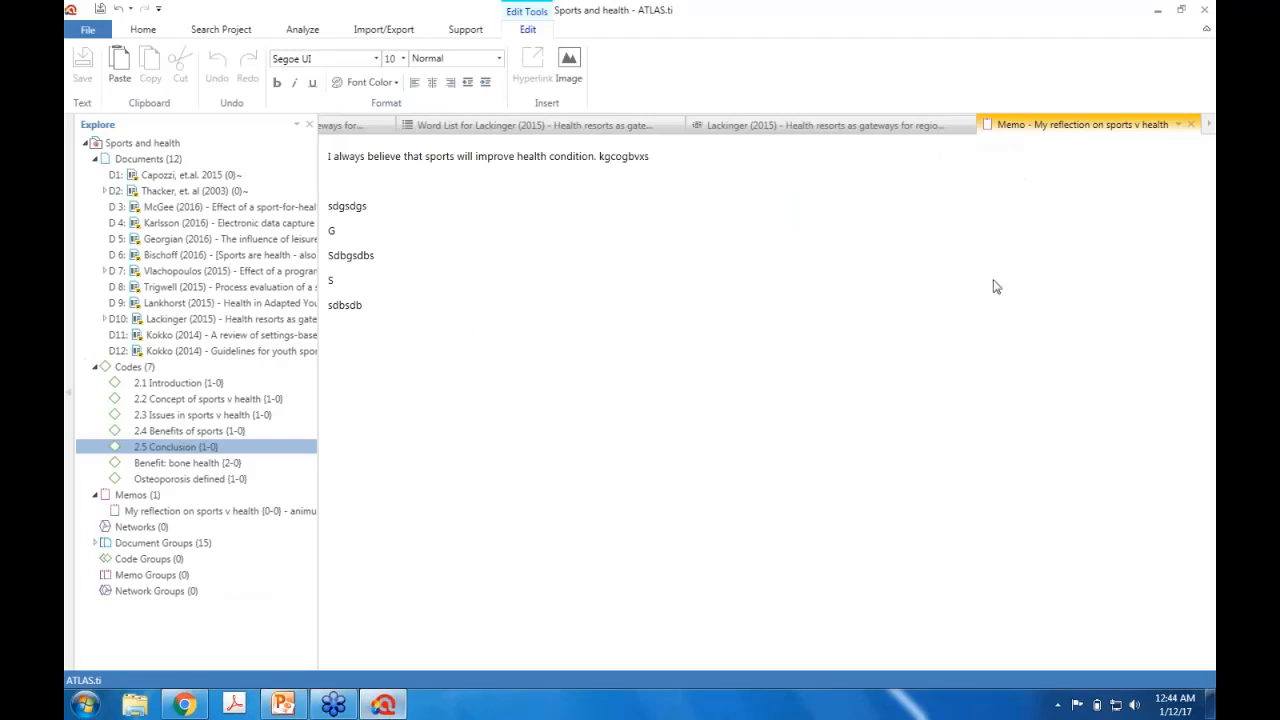
# Step: Close the memo and set up auto coding from document D10 for the text "HEALTH", expanding each match to the sentence
pyautogui.click(1191, 124)
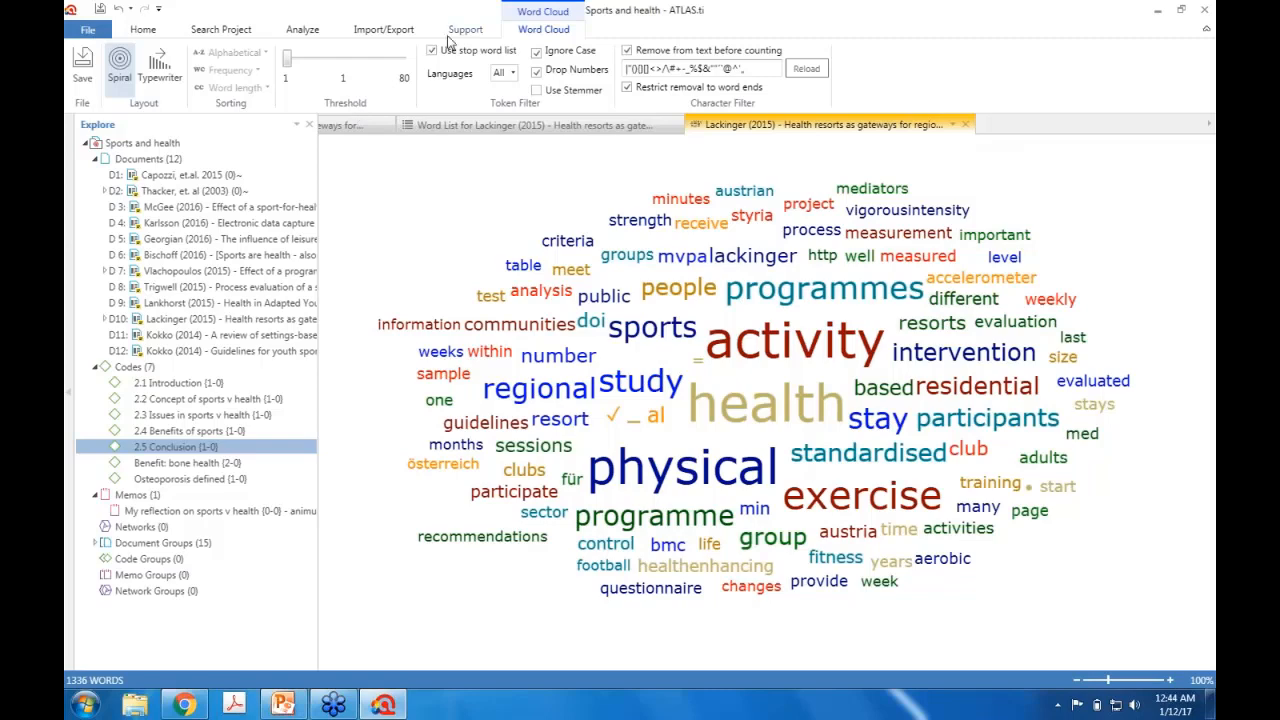
pyautogui.click(345, 126)
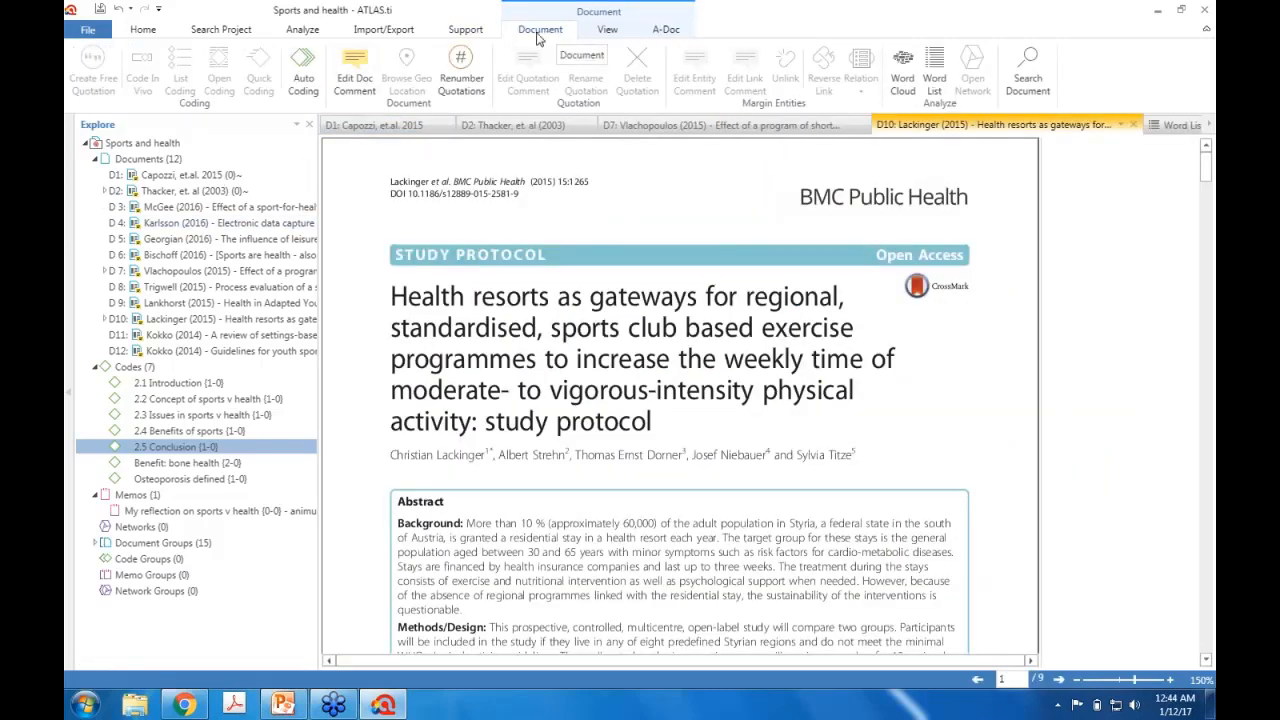
pyautogui.click(300, 84)
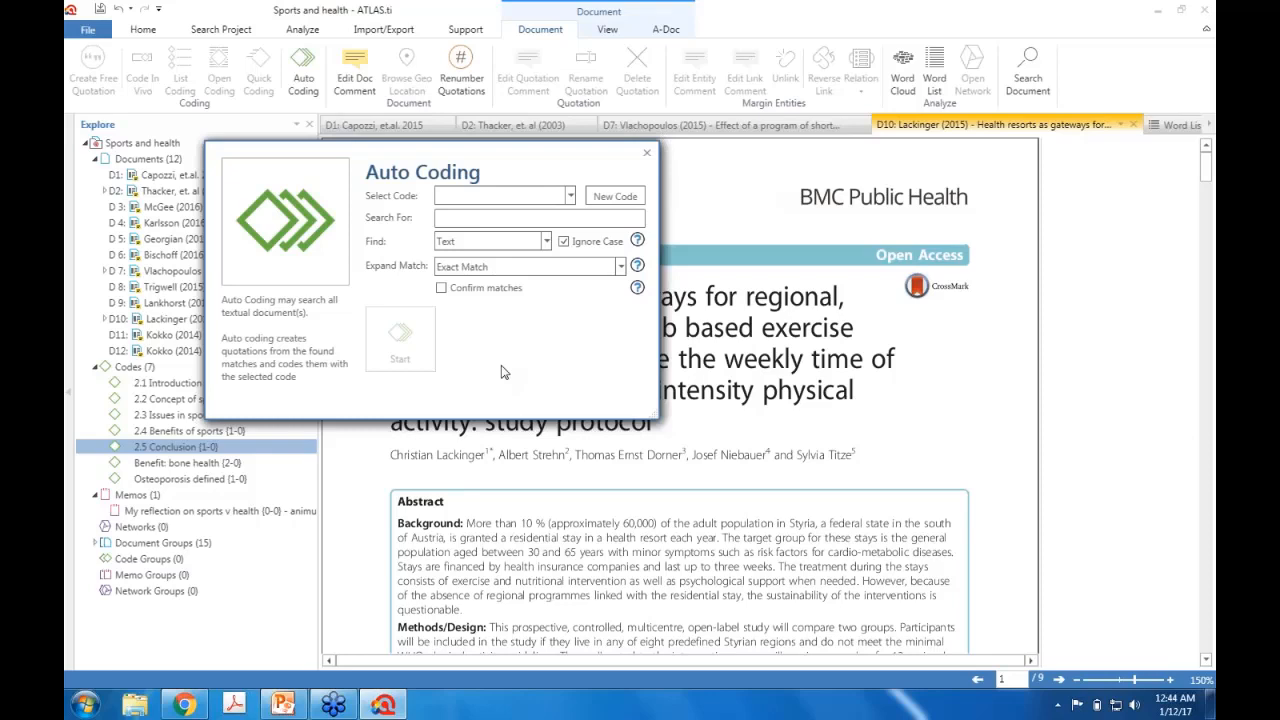
pyautogui.click(484, 216)
pyautogui.write('HEALTH')
pyautogui.click(513, 268)
pyautogui.click(481, 327)
# Step: Create a new code "health (autocode)" for the auto coding run
pyautogui.click(597, 198)
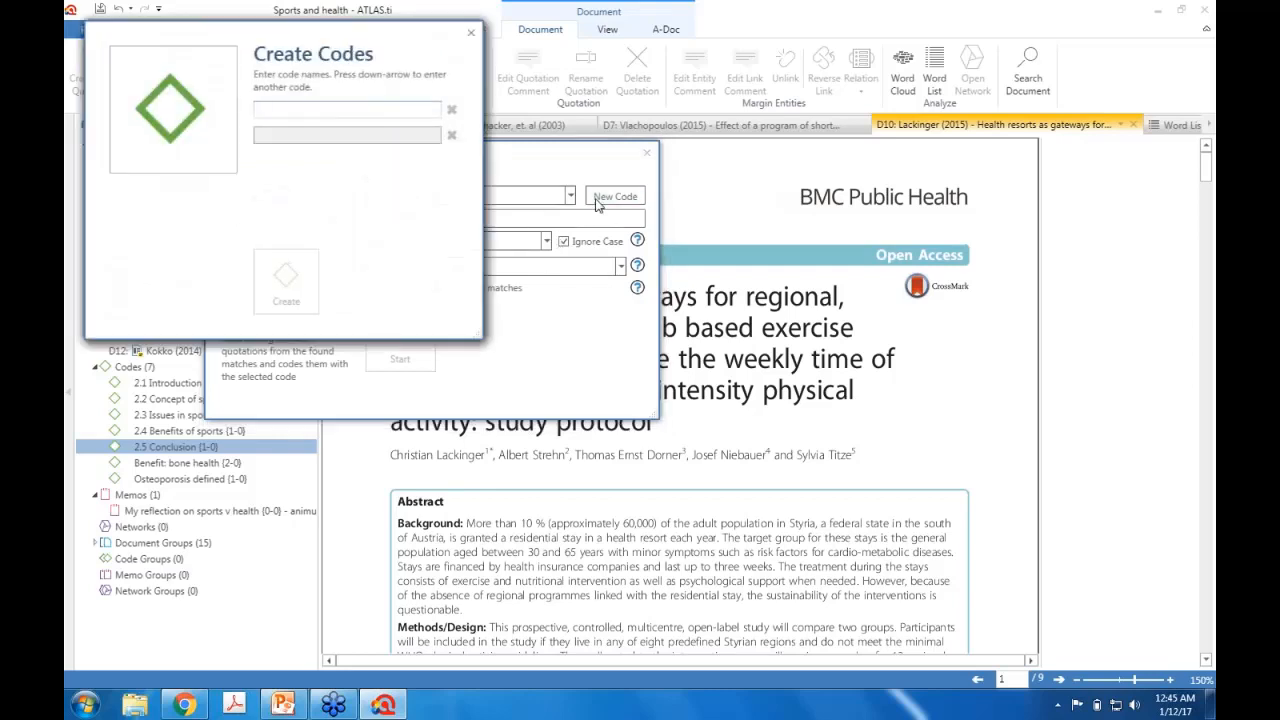
pyautogui.write('health')
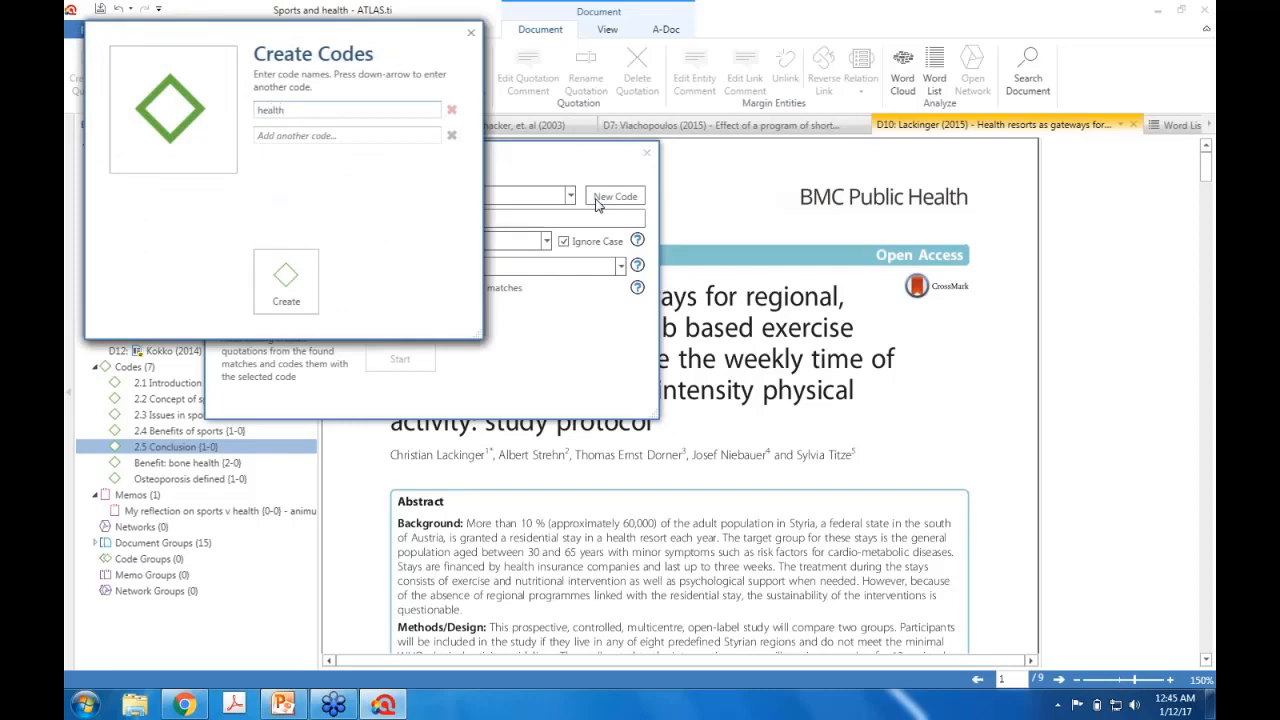
pyautogui.write(' (autocode)')
pyautogui.click(288, 300)
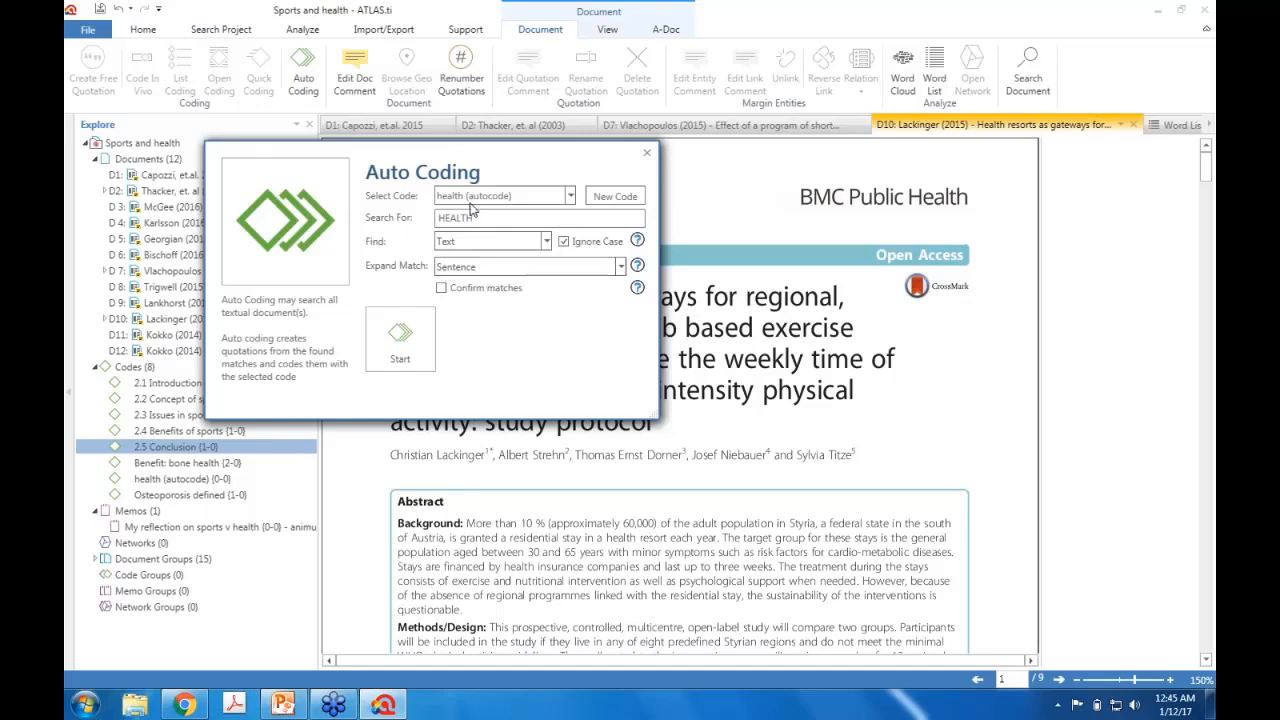
# Step: Run the auto coding with match confirmation, coding the "Stays are financed" and "health-enhancing physical activity" matches and skipping the title, "residential stay" and "health behaviour change" ones
pyautogui.click(442, 289)
pyautogui.click(400, 352)
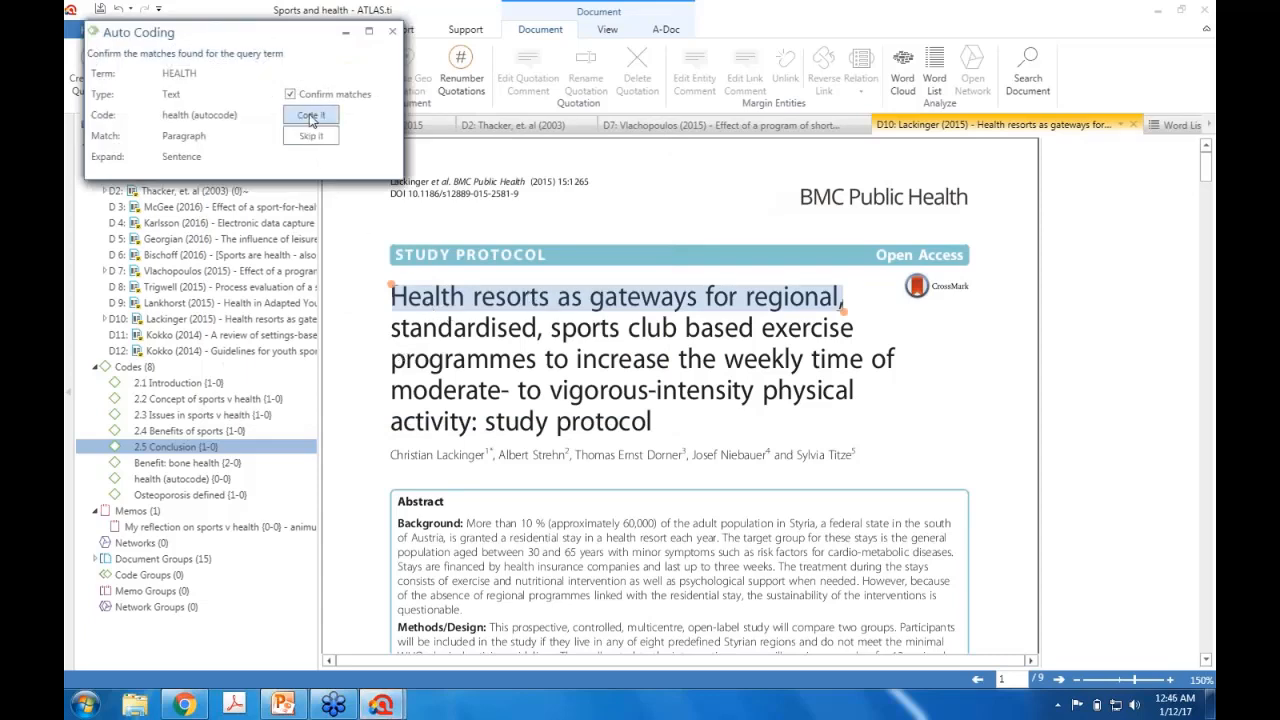
pyautogui.click(310, 137)
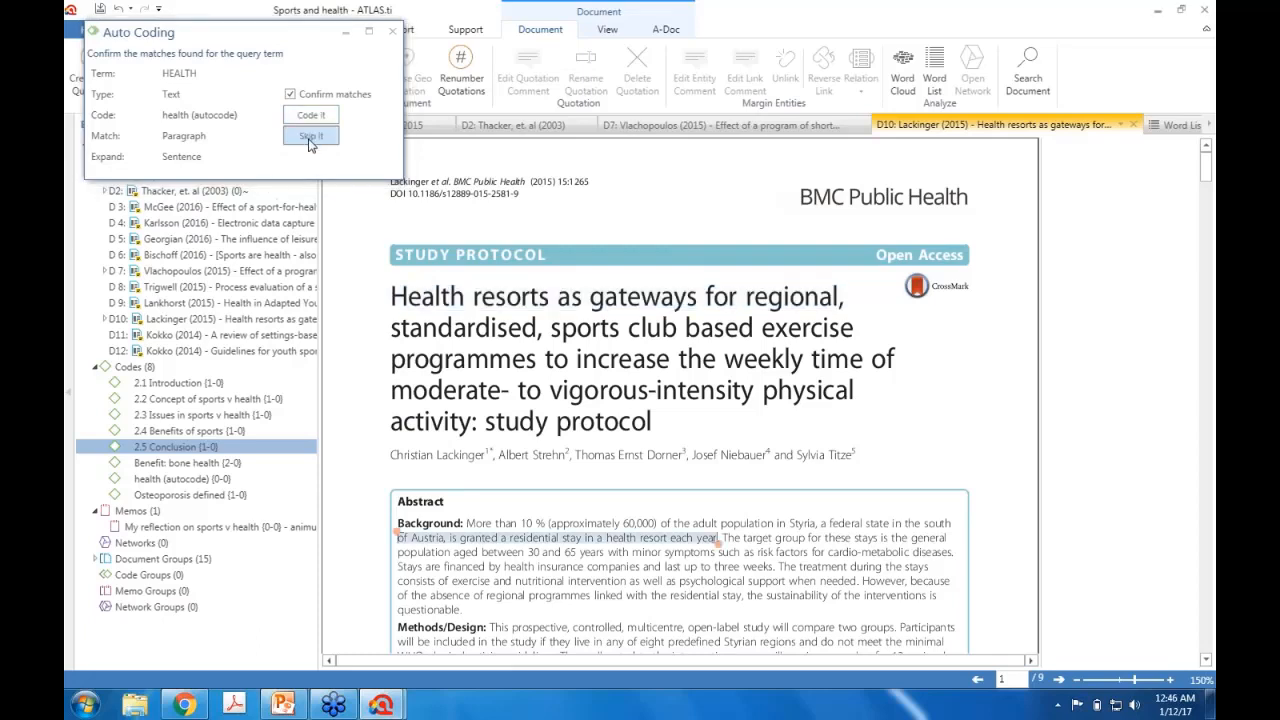
pyautogui.click(310, 137)
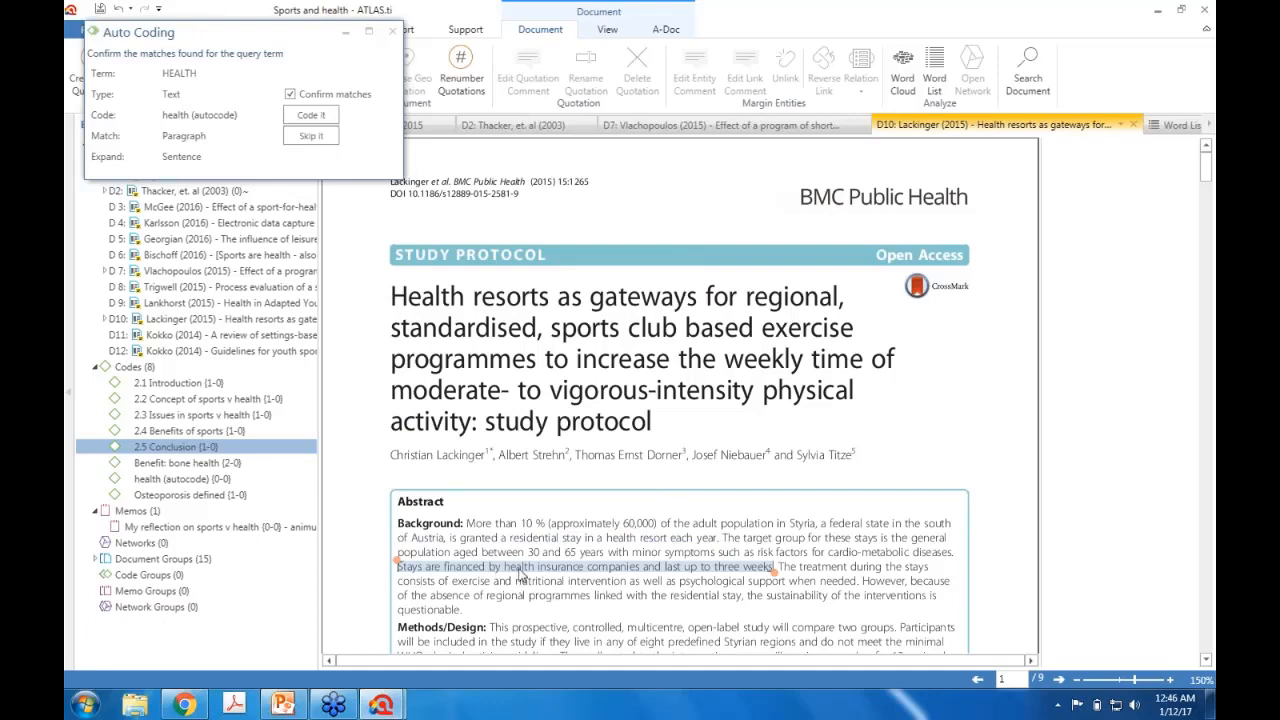
pyautogui.click(305, 116)
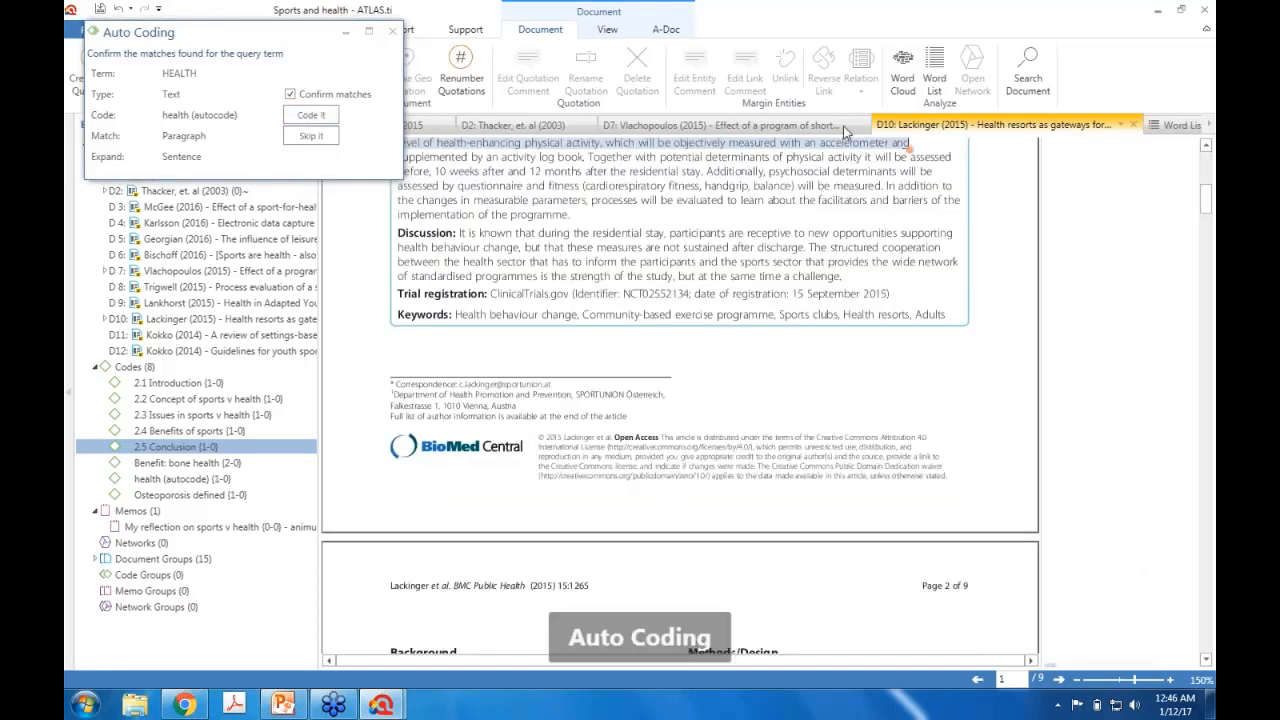
pyautogui.click(308, 116)
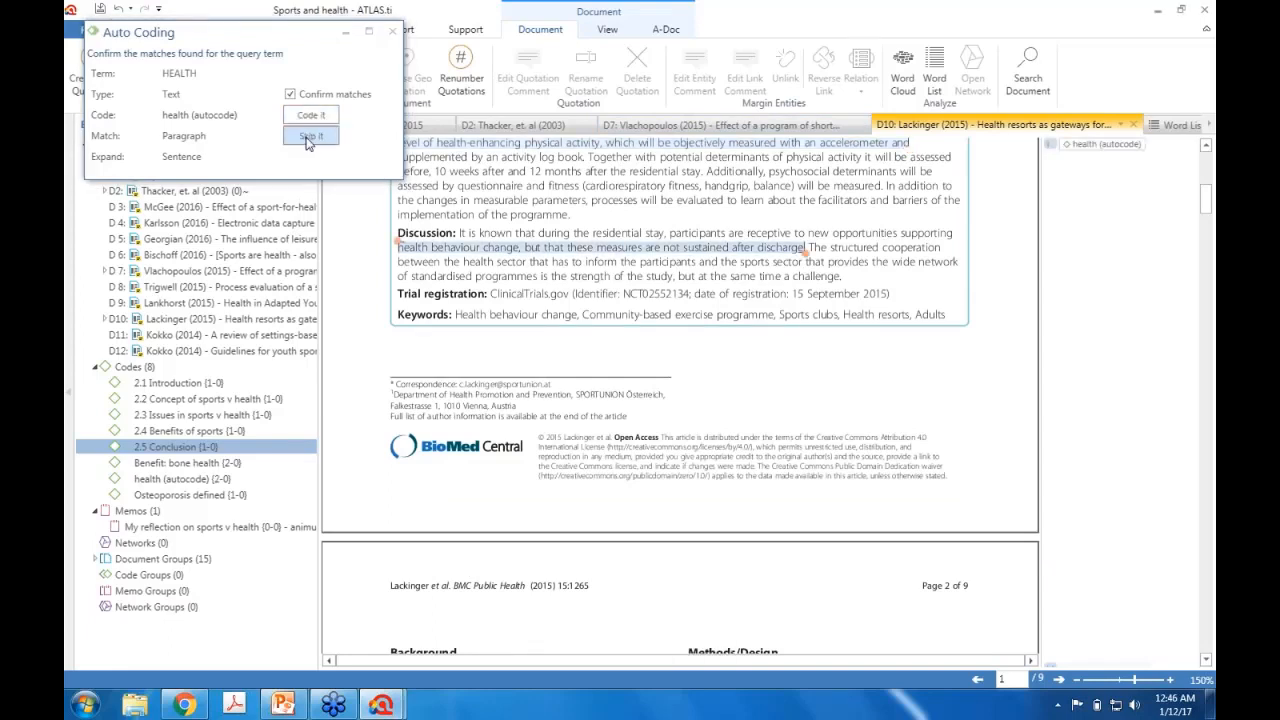
pyautogui.click(309, 140)
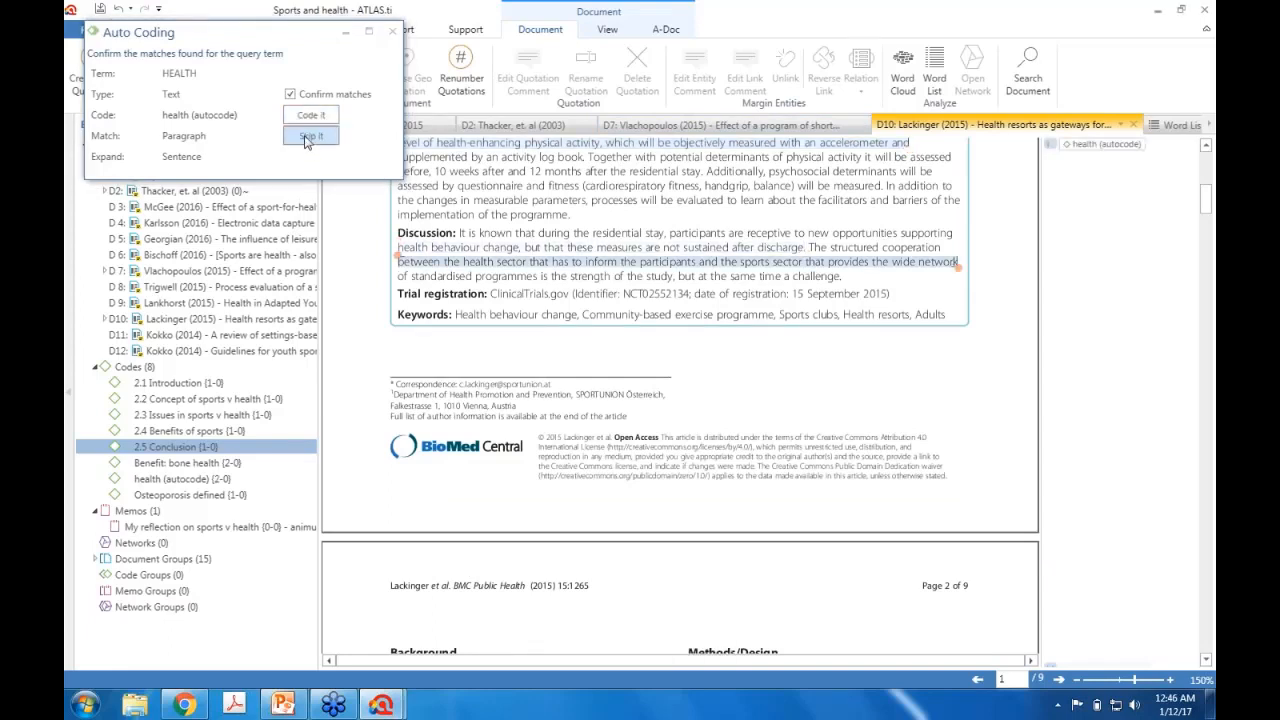
# Step: Turn off match confirmation, code all remaining "HEALTH" matches automatically, and select the "health (autocode)" code
pyautogui.click(289, 96)
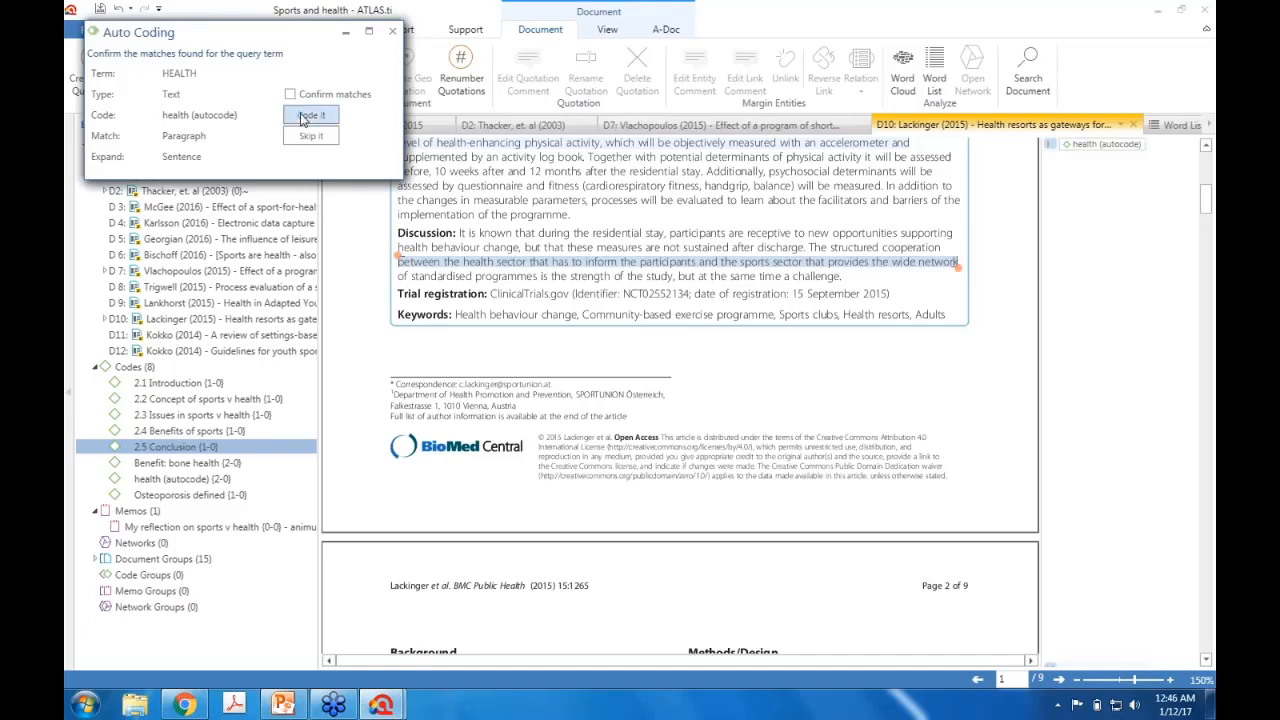
pyautogui.click(311, 116)
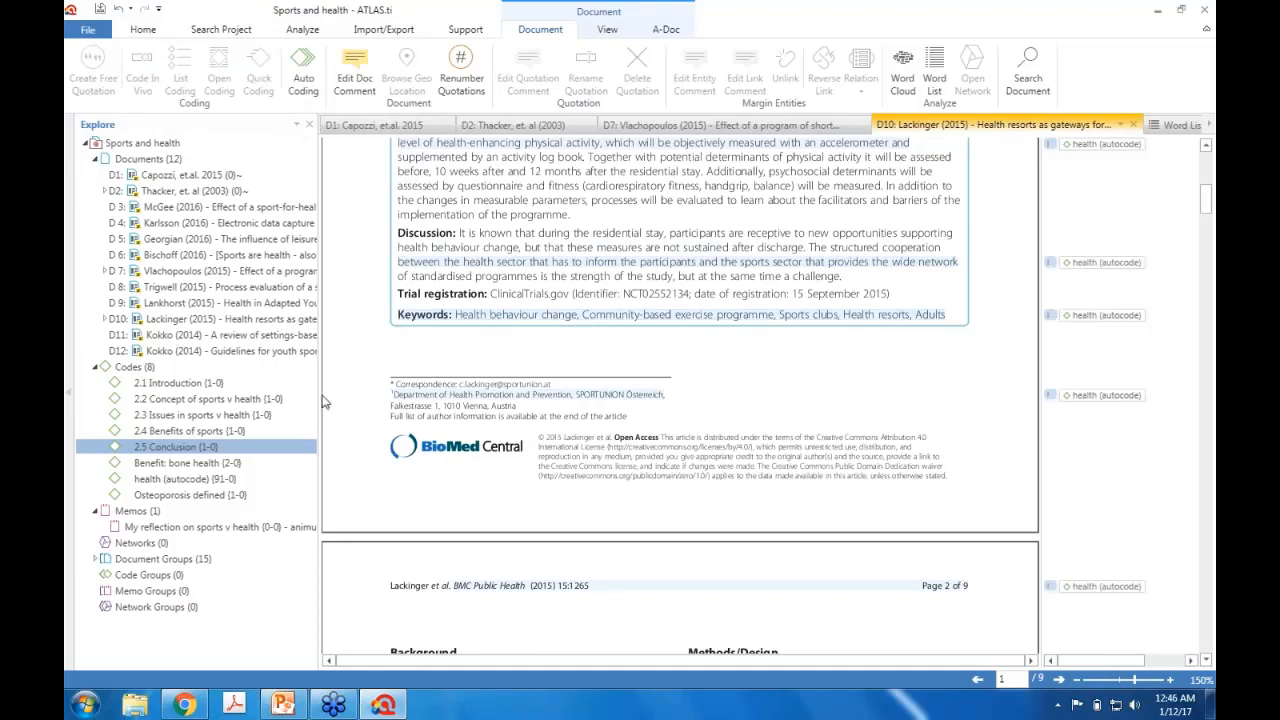
pyautogui.click(201, 480)
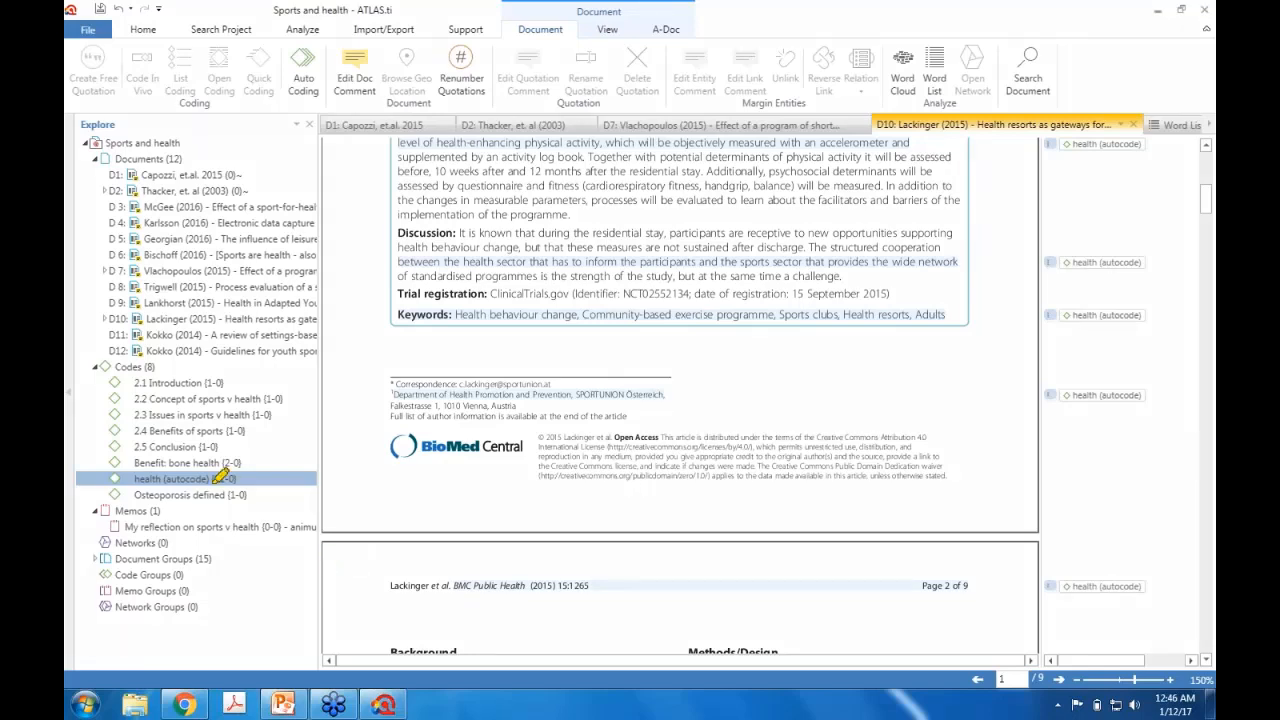
pyautogui.moveTo(258, 495)
pyautogui.mouseDown()
pyautogui.moveTo(135, 494)
pyautogui.moveTo(143, 428)
pyautogui.moveTo(272, 468)
pyautogui.moveTo(340, 372)
pyautogui.moveTo(275, 405)
pyautogui.moveTo(305, 447)
pyautogui.moveTo(317, 444)
pyautogui.mouseUp()
pyautogui.moveTo(222, 497)
pyautogui.mouseDown()
pyautogui.moveTo(208, 462)
pyautogui.moveTo(262, 462)
pyautogui.moveTo(200, 505)
pyautogui.moveTo(198, 488)
pyautogui.mouseUp()
pyautogui.click(290, 706)
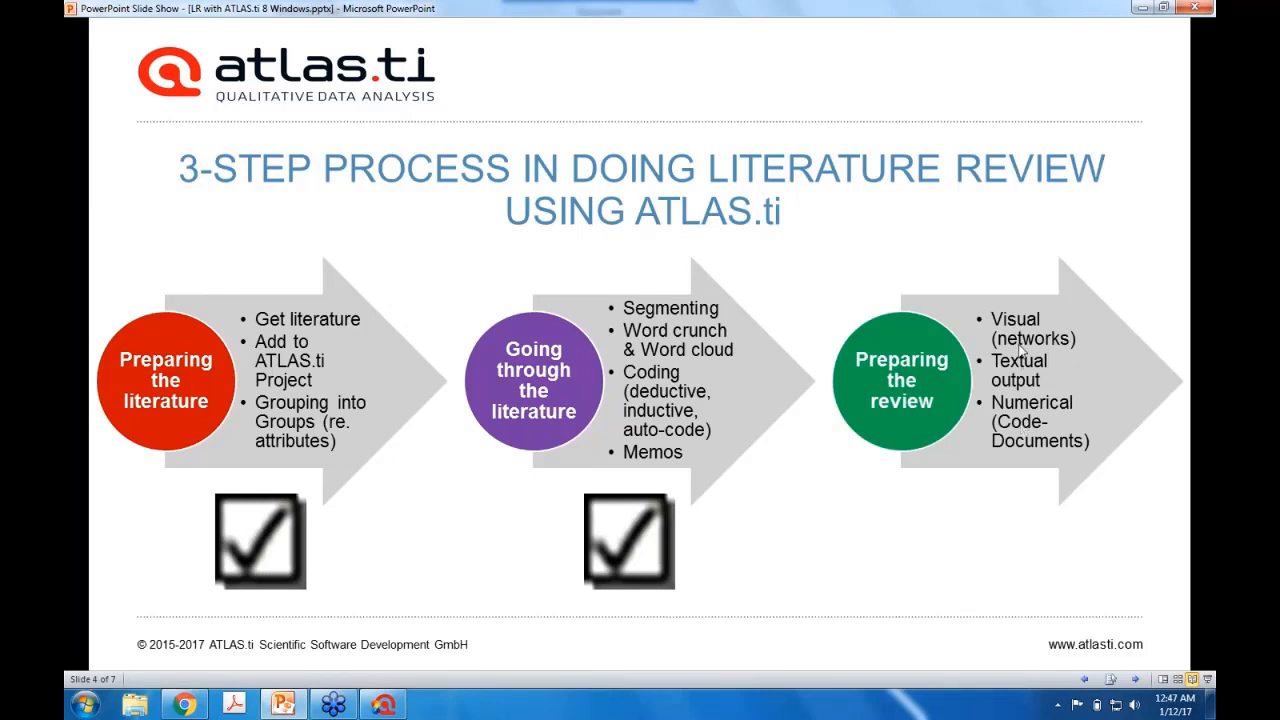
pyautogui.click(966, 518)
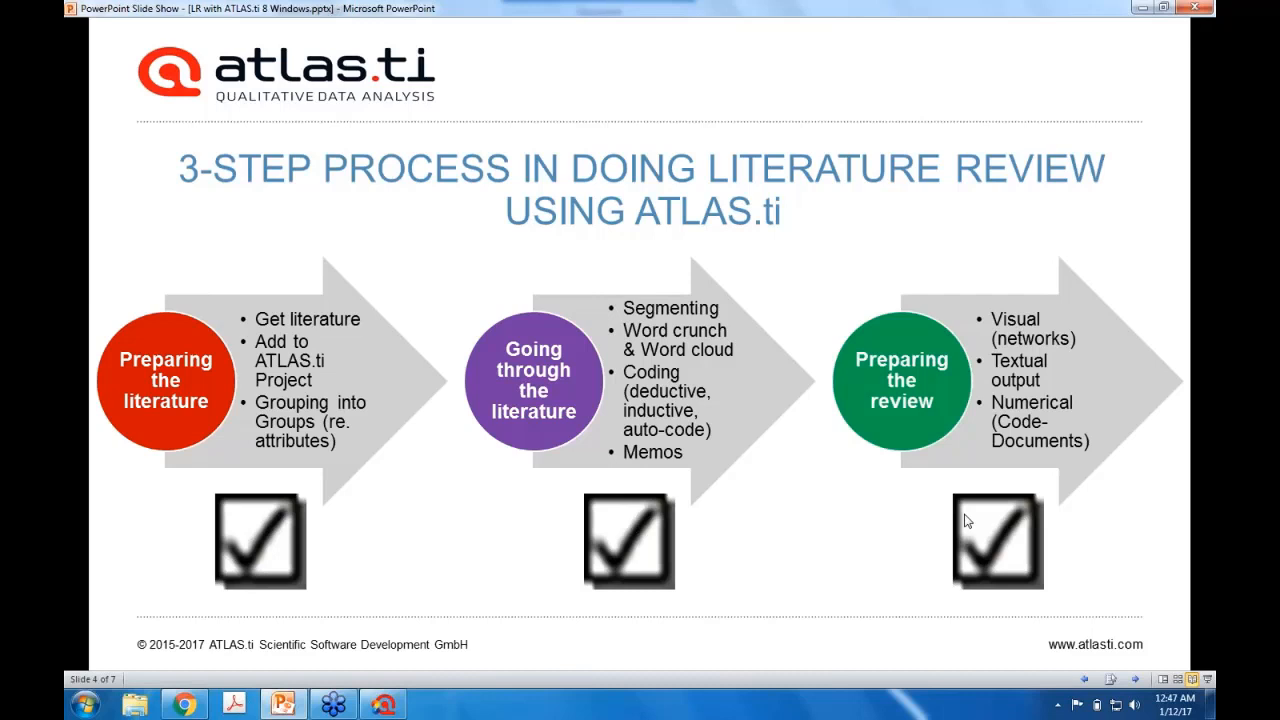
# Step: Return to ATLAS.ti and open the "Benefit: bone health" code in a maximized network editor
pyautogui.click(381, 707)
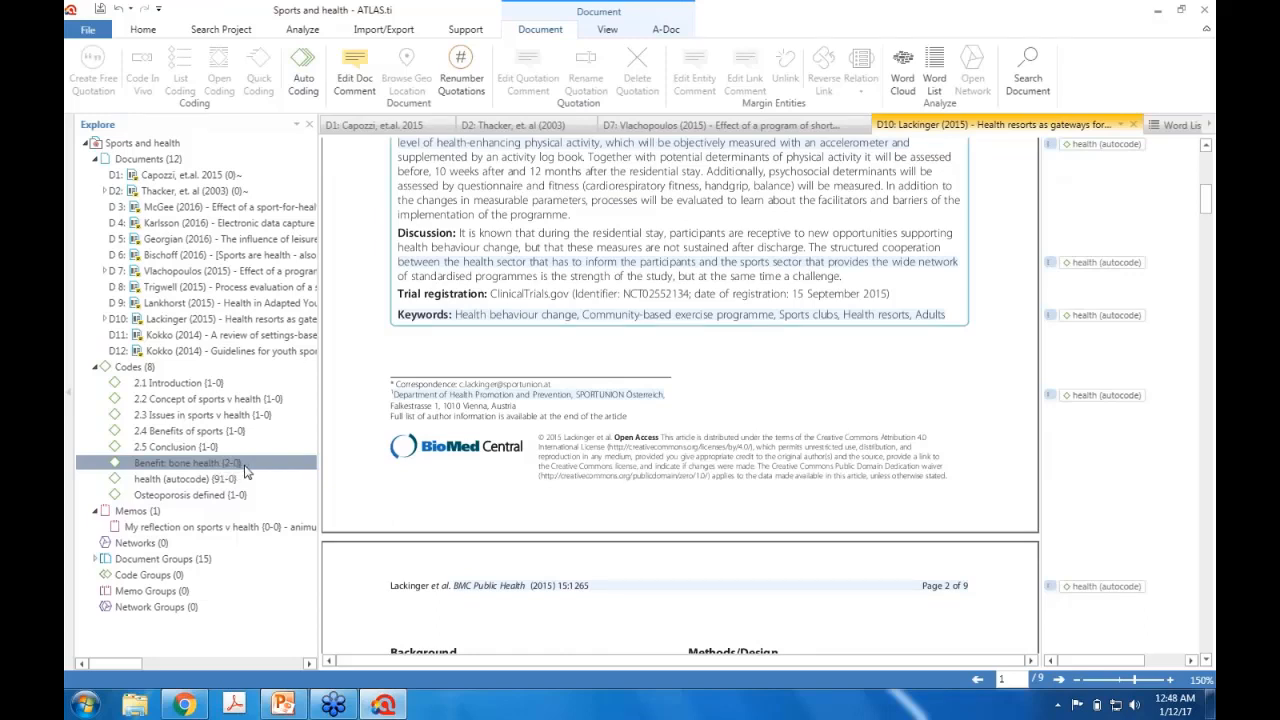
pyautogui.rightClick(245, 468)
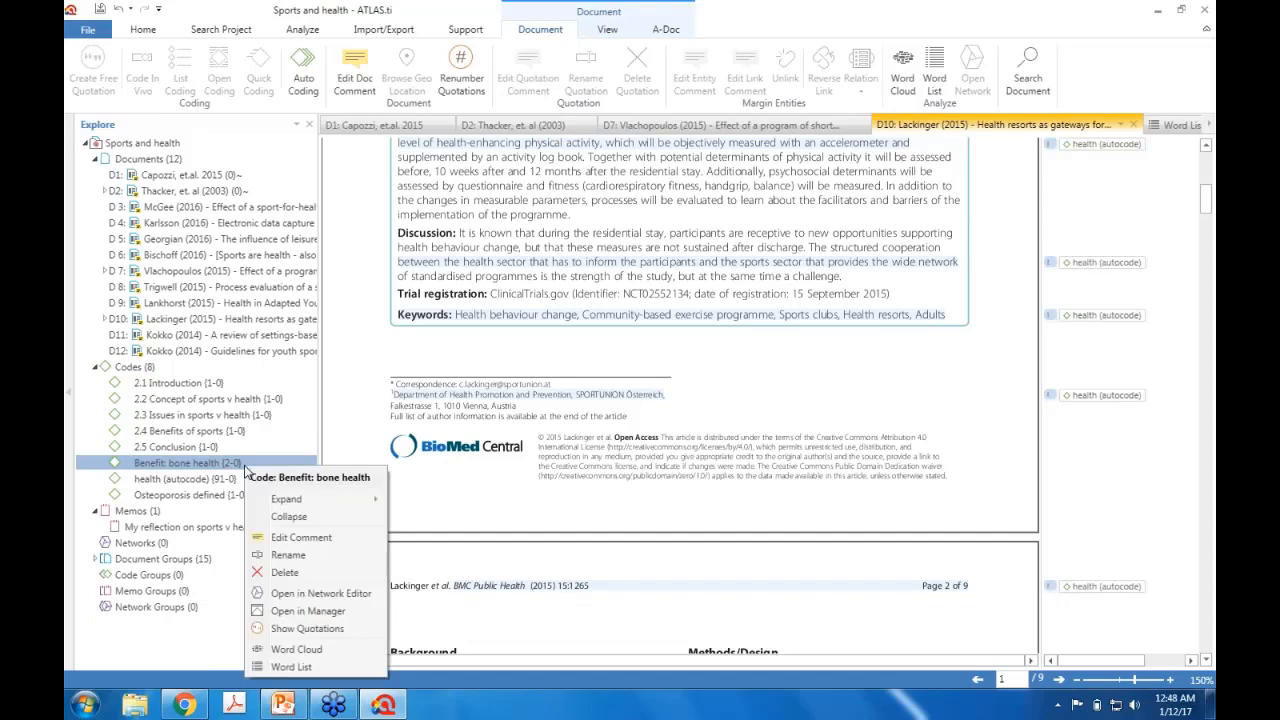
pyautogui.click(305, 598)
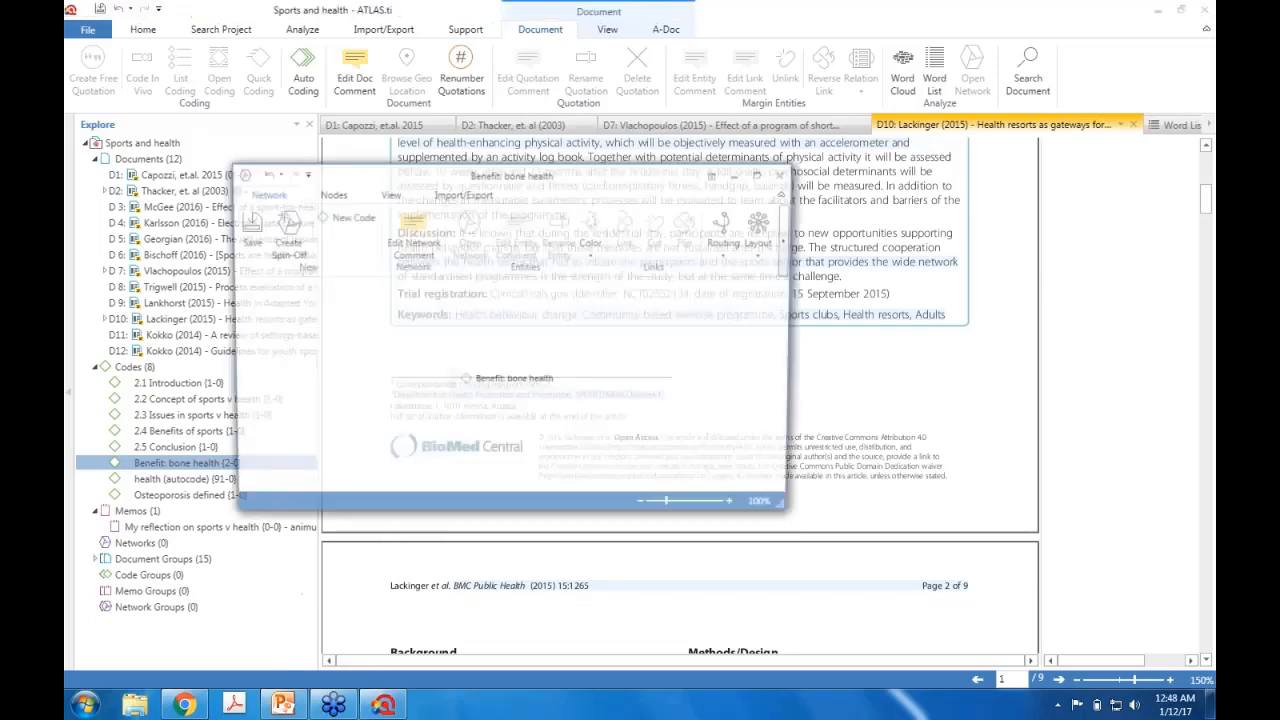
pyautogui.click(764, 175)
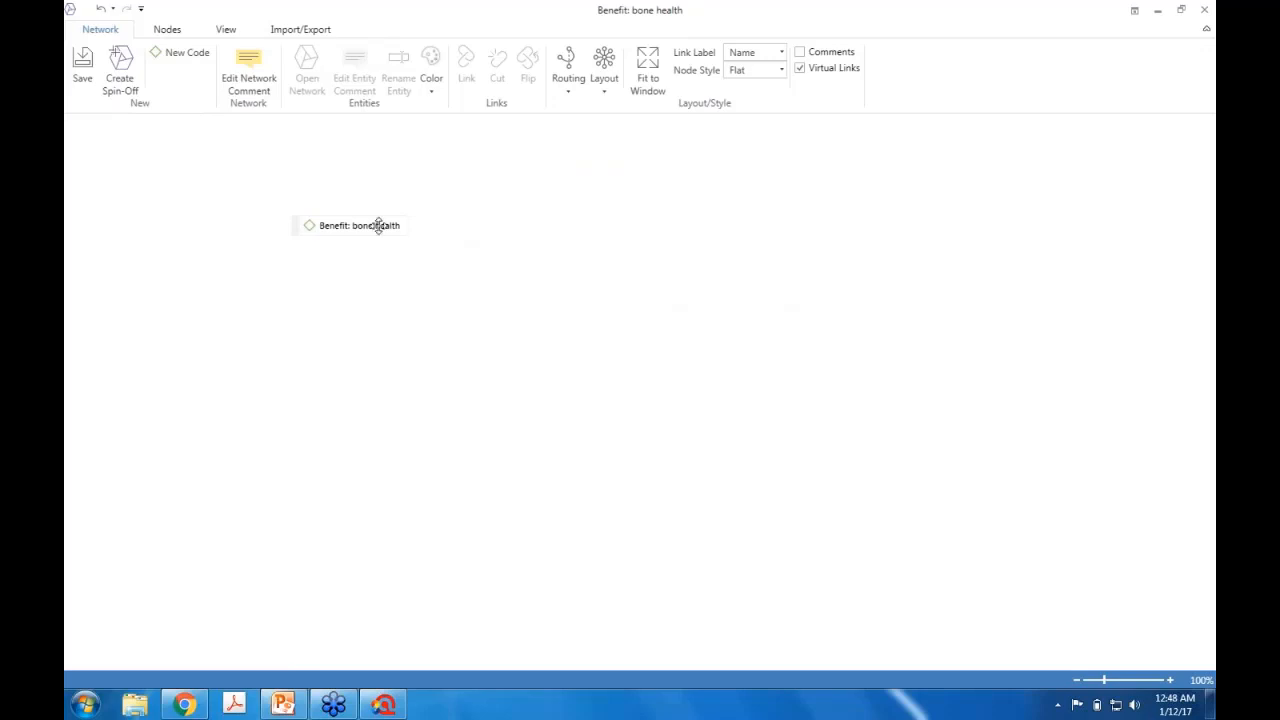
# Step: Reposition the "Benefit: bone health" code in the network and import its quotation neighbors
pyautogui.moveTo(366, 224); pyautogui.dragTo(580, 226)
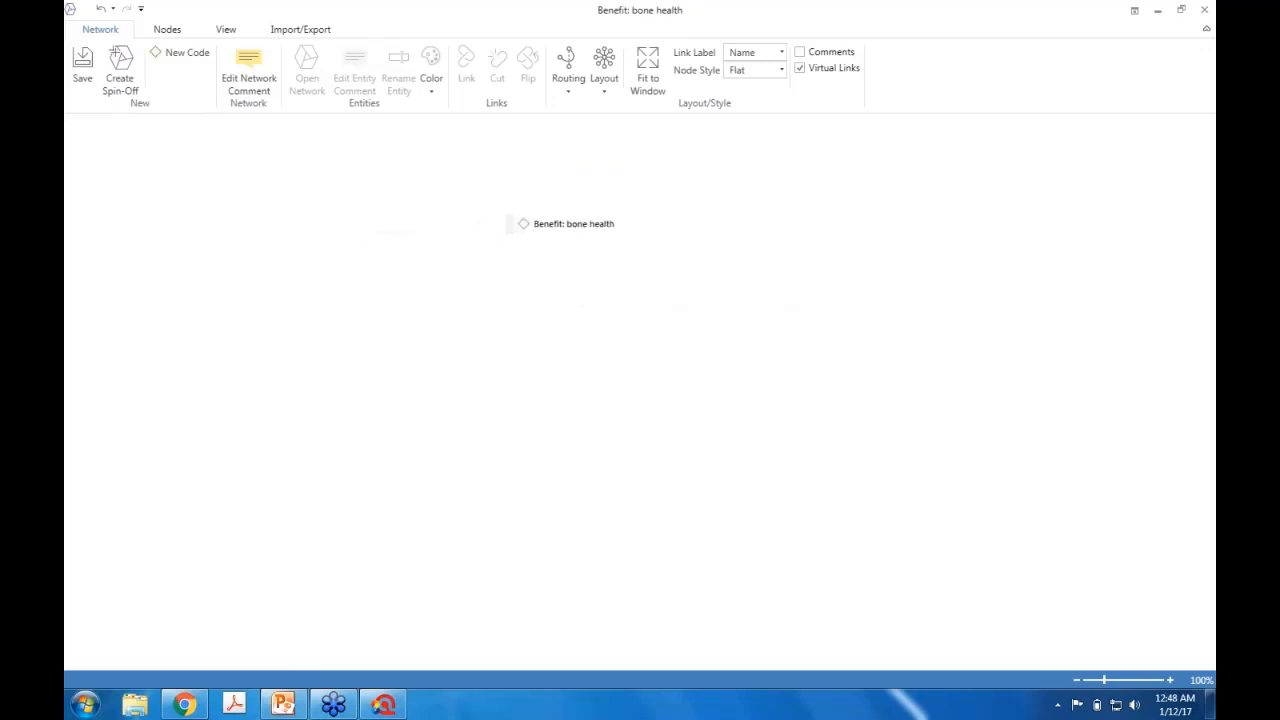
pyautogui.rightClick(545, 228)
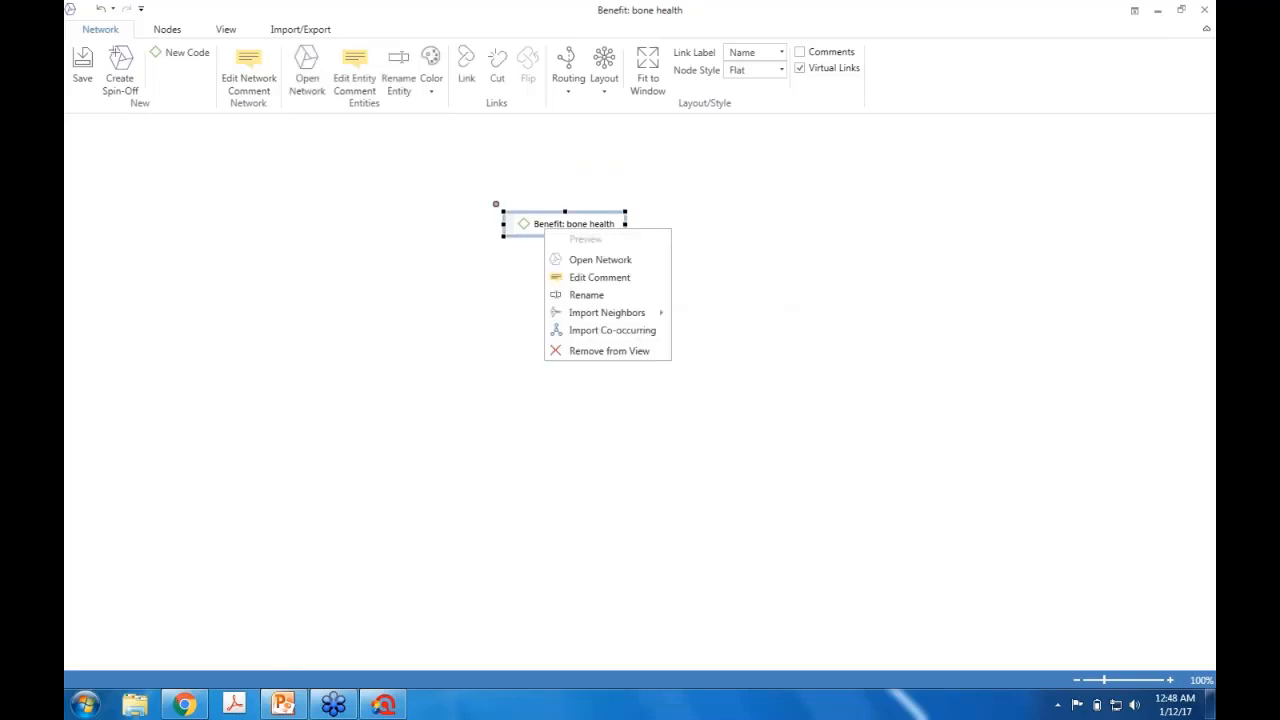
pyautogui.moveTo(630, 313)
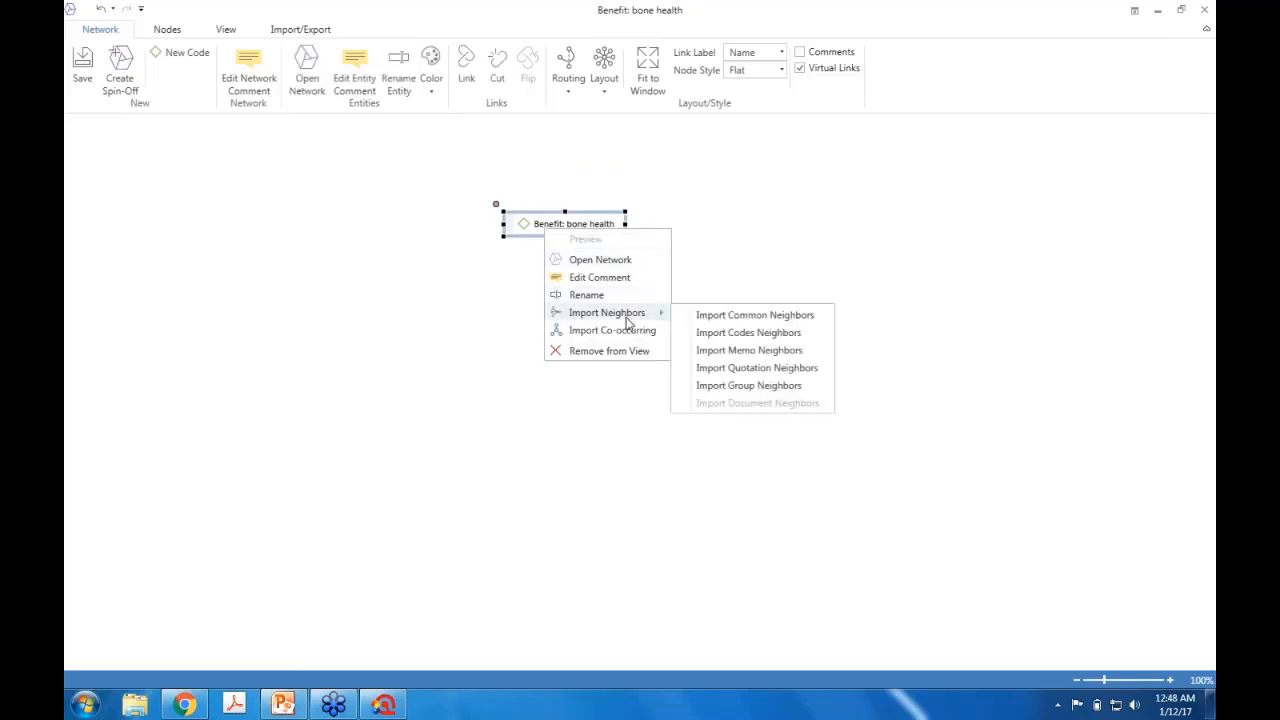
pyautogui.click(754, 368)
# Step: Spread the network out with the "Benefit: bone health" code above quotations 7:2 and 7:3, which sit apart on either side
pyautogui.moveTo(606, 352); pyautogui.dragTo(604, 253)
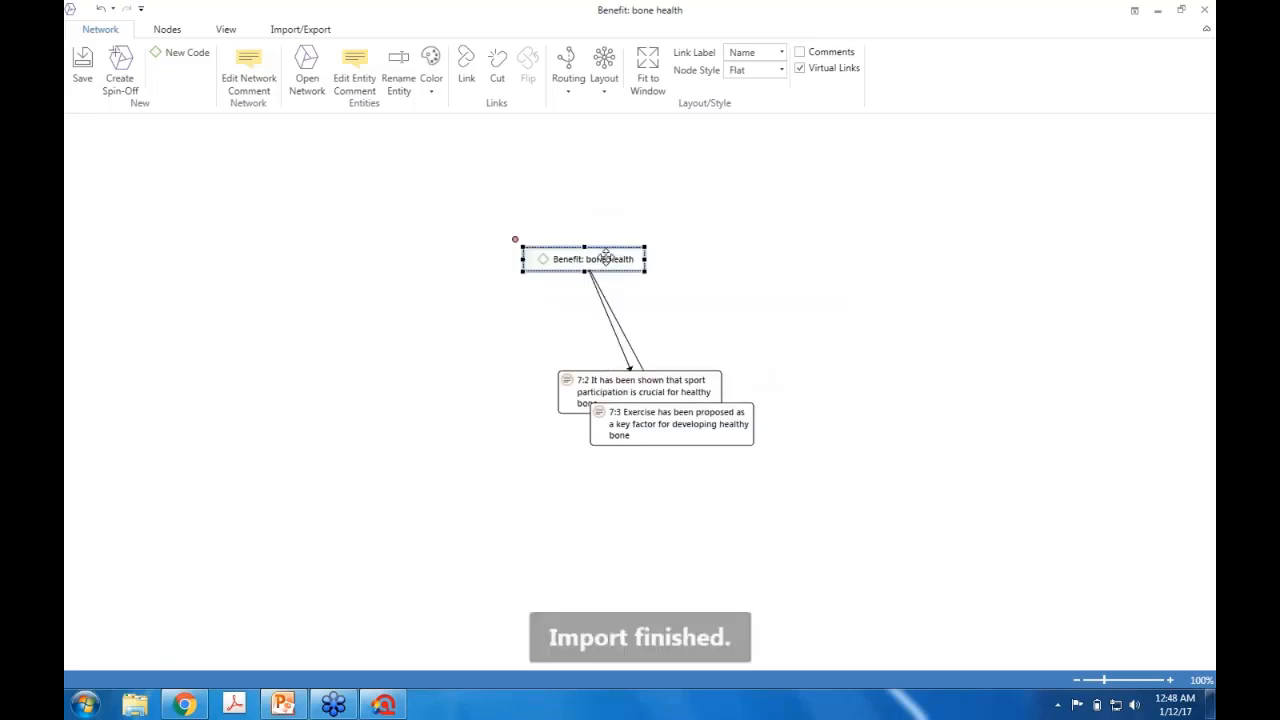
pyautogui.moveTo(582, 380); pyautogui.dragTo(356, 393)
pyautogui.moveTo(676, 419); pyautogui.dragTo(741, 389)
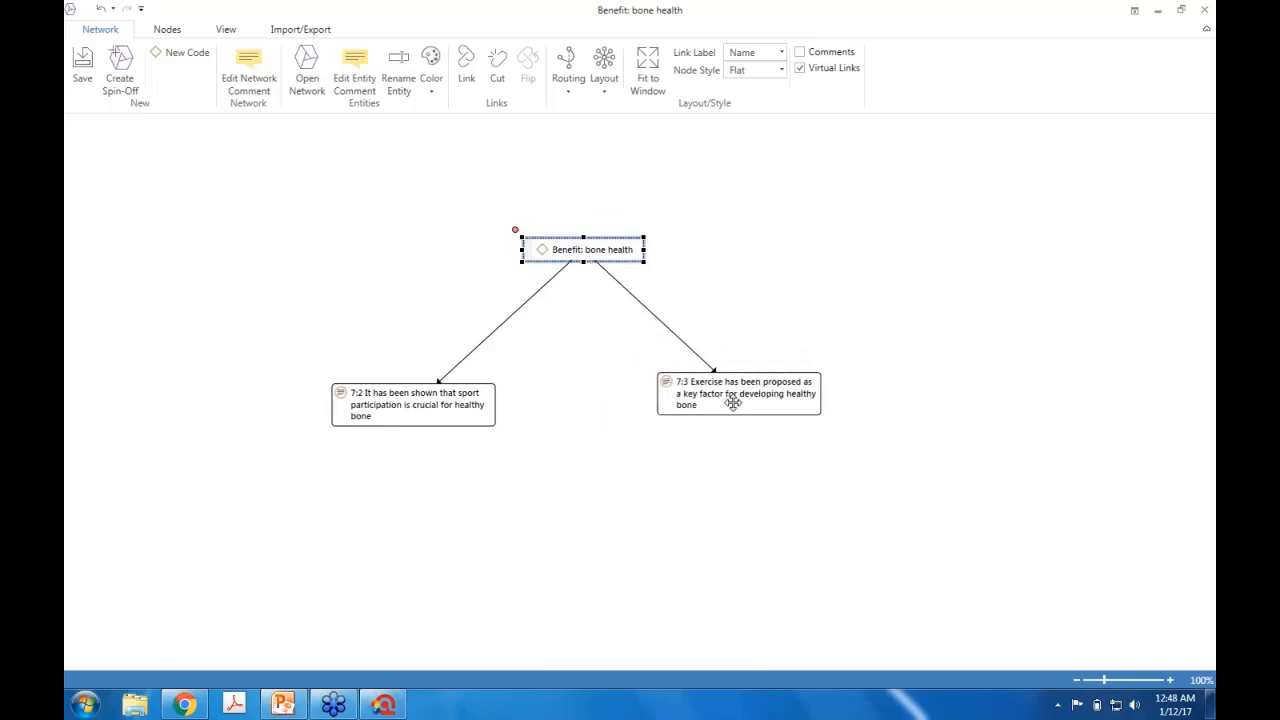
pyautogui.moveTo(733, 402); pyautogui.dragTo(743, 409)
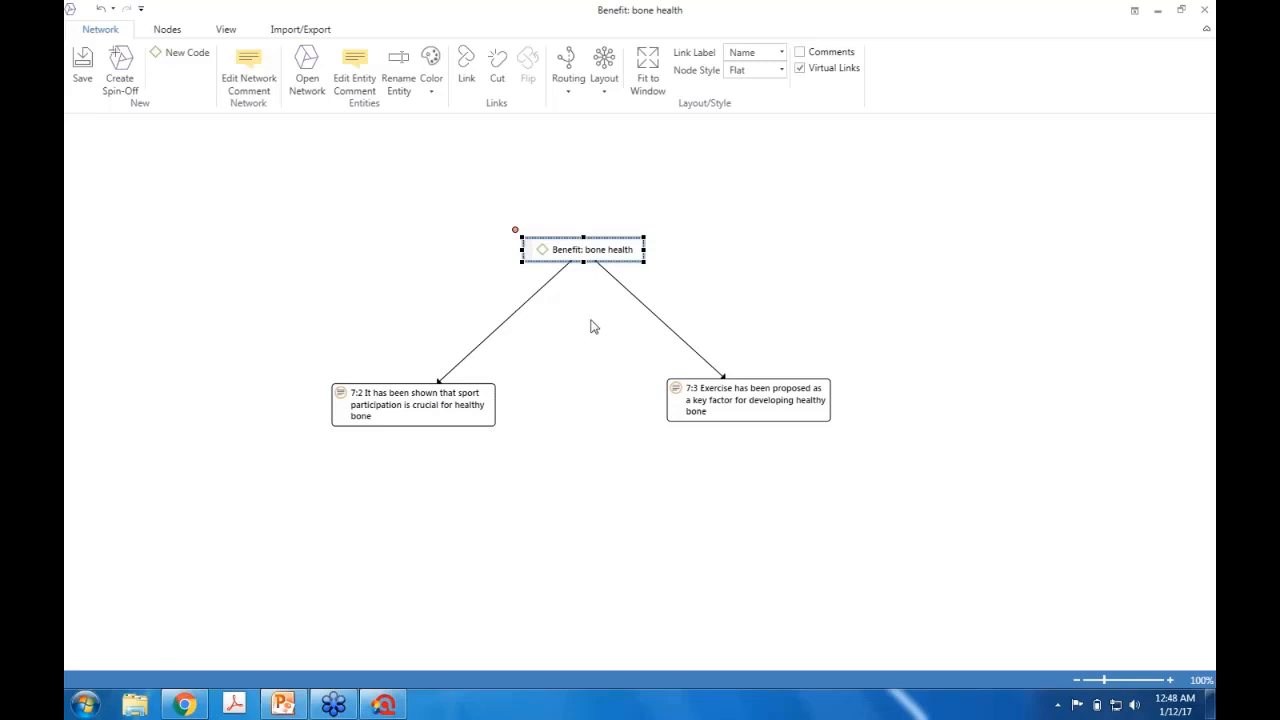
# Step: Link quotation 7:2 to quotation 7:3 with the "supports" relation and shift 7:3 slightly farther away
pyautogui.click(413, 408)
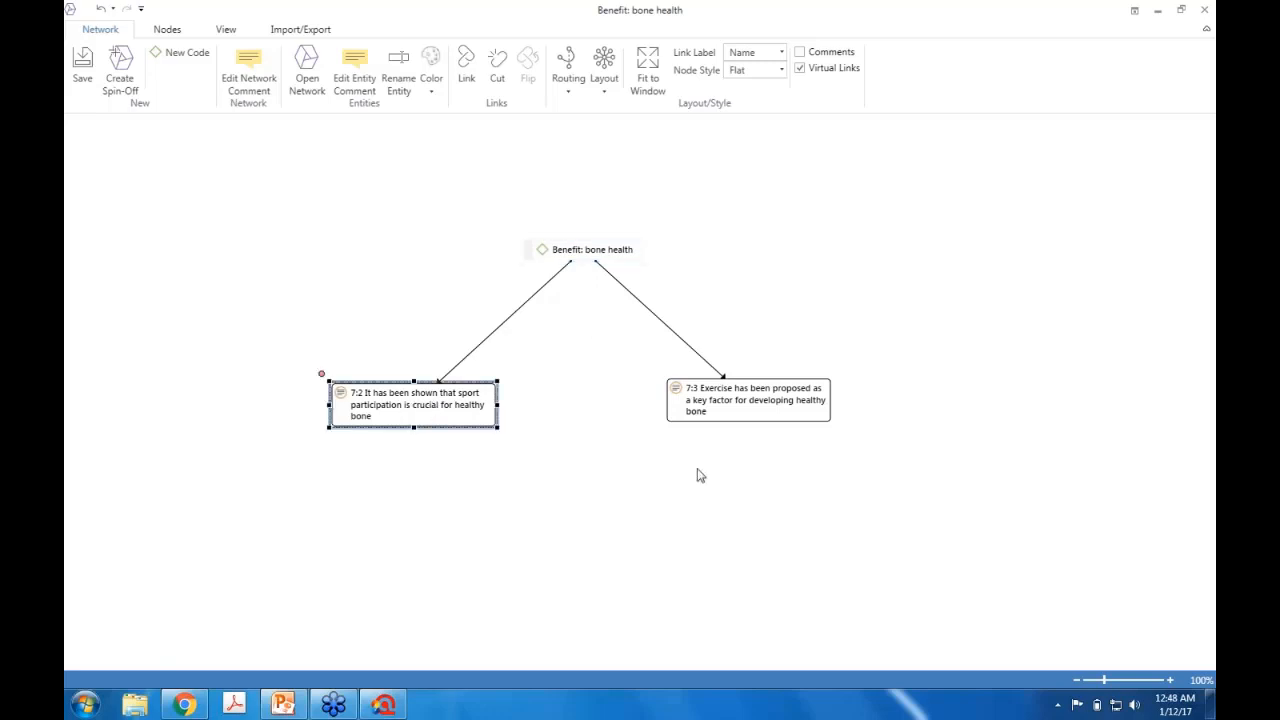
pyautogui.click(729, 399)
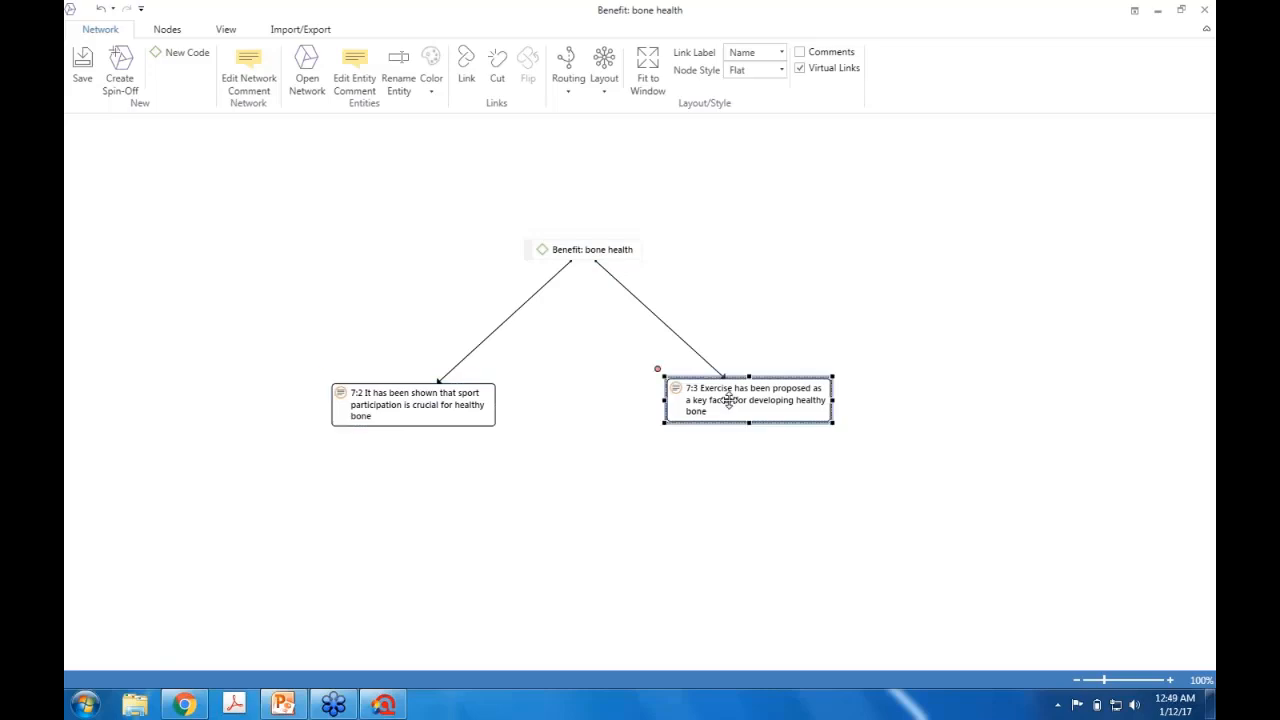
pyautogui.click(409, 402)
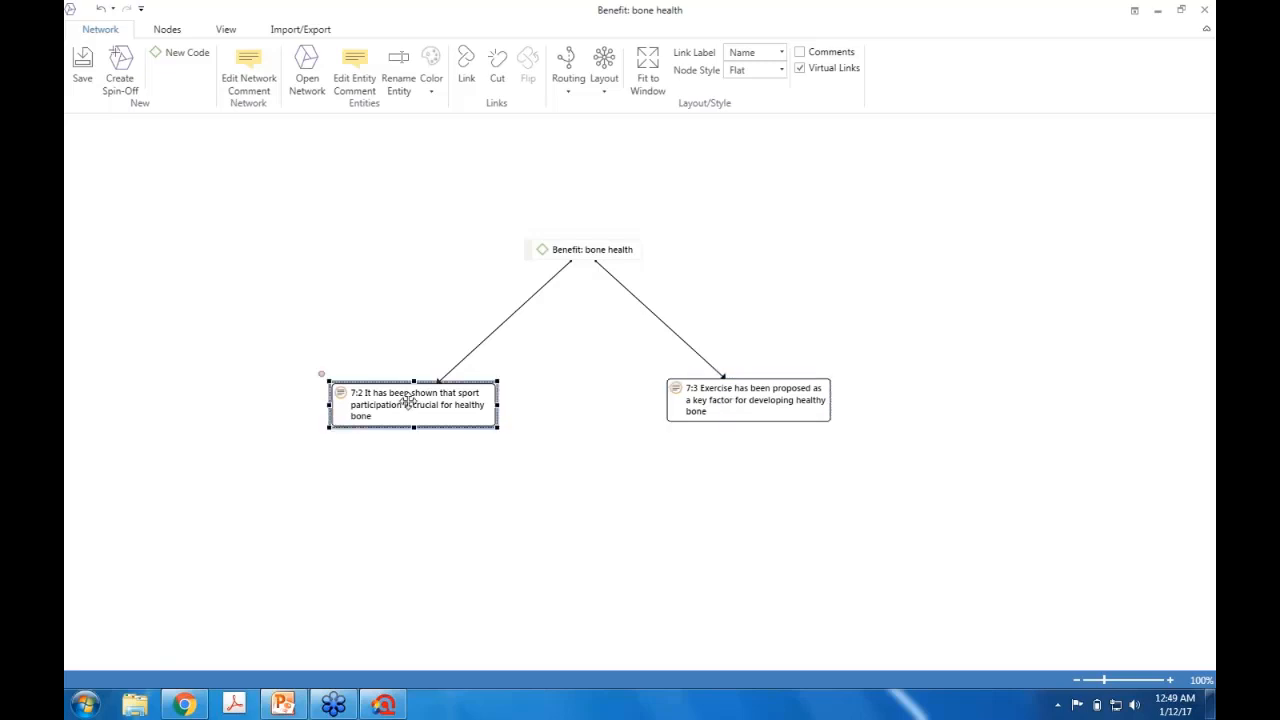
pyautogui.click(731, 399)
pyautogui.click(427, 398)
pyautogui.click(734, 398)
pyautogui.click(451, 418)
pyautogui.moveTo(322, 376); pyautogui.dragTo(690, 405)
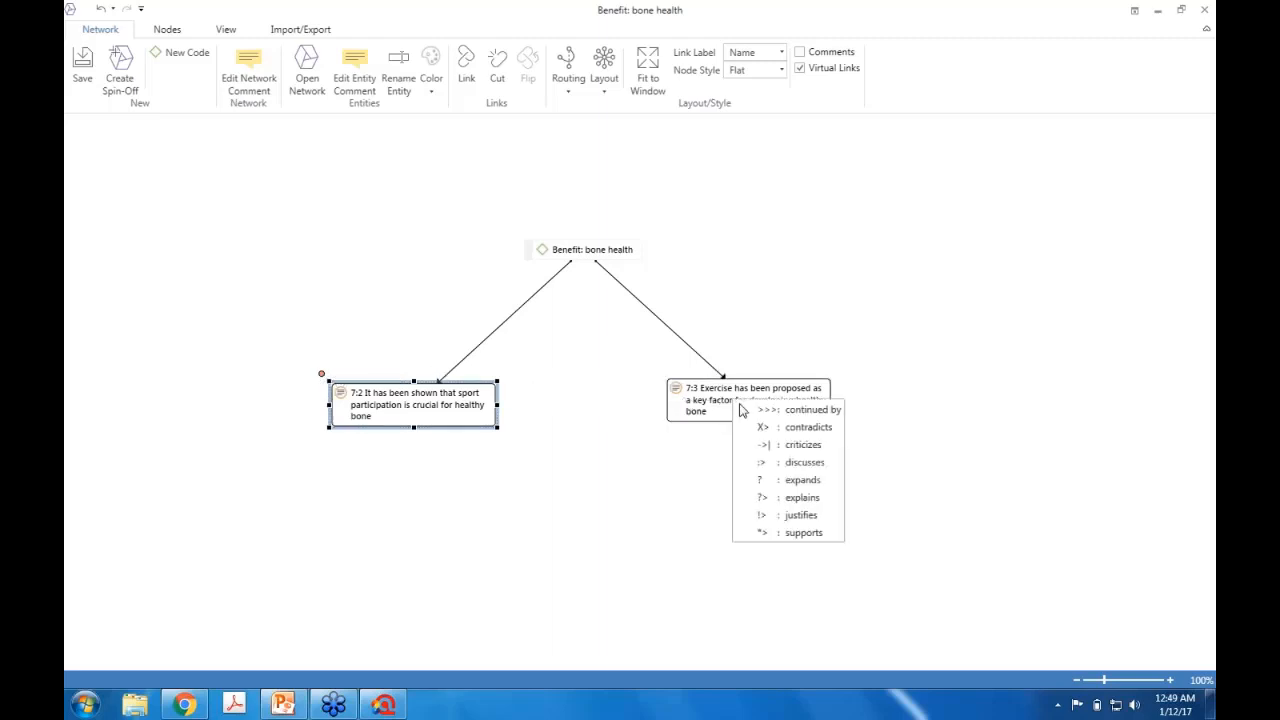
pyautogui.click(814, 533)
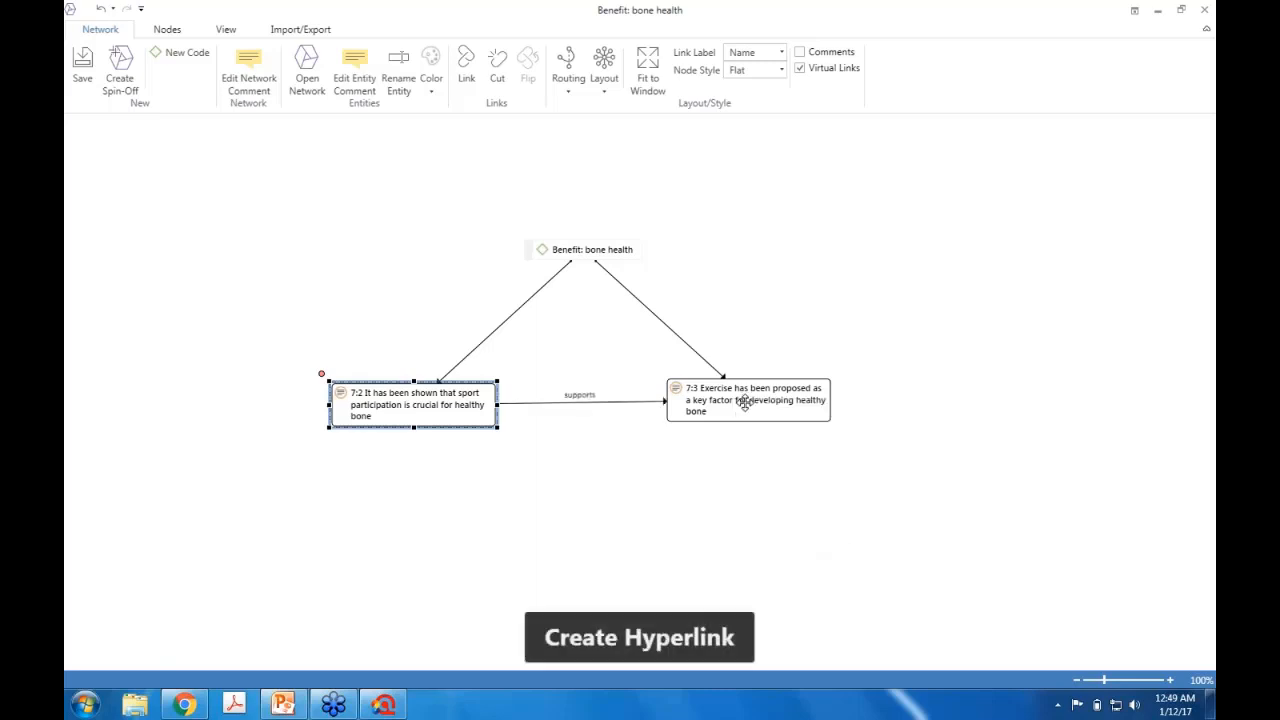
pyautogui.moveTo(745, 403); pyautogui.dragTo(760, 404)
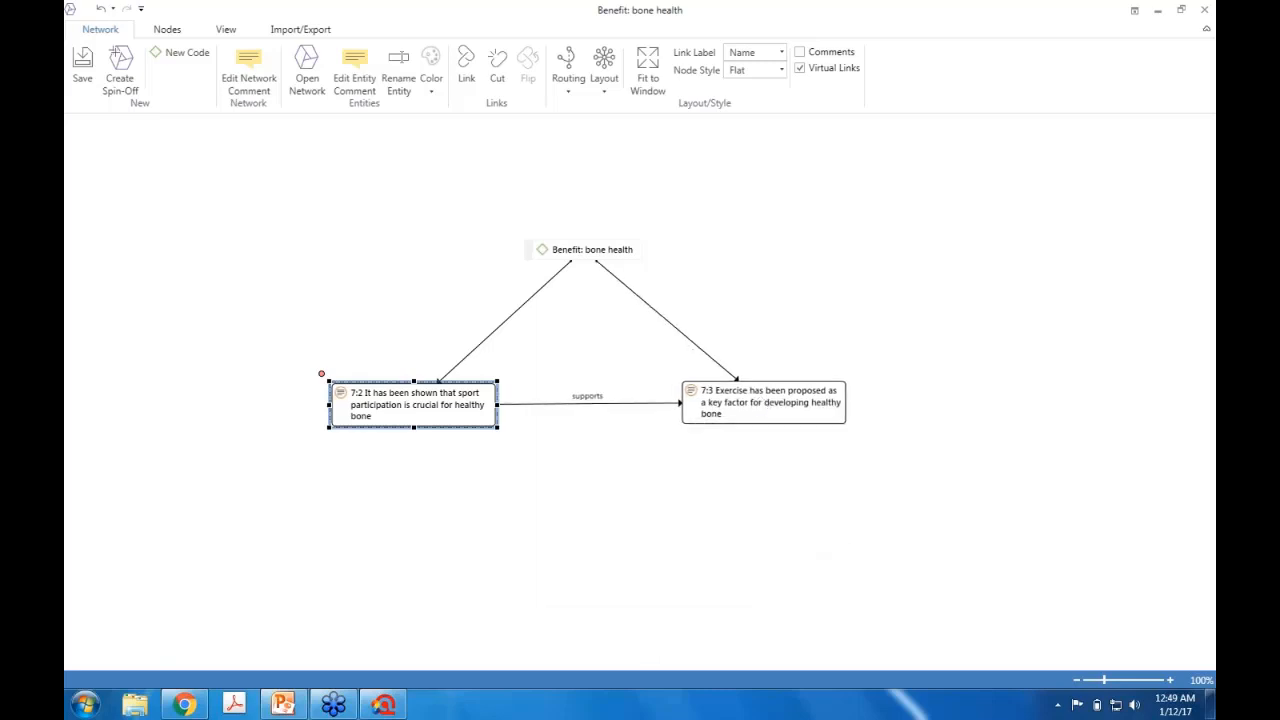
# Step: Save the "Benefit: bone health" network and close its editor
pyautogui.click(82, 66)
pyautogui.click(636, 420)
pyautogui.click(661, 490)
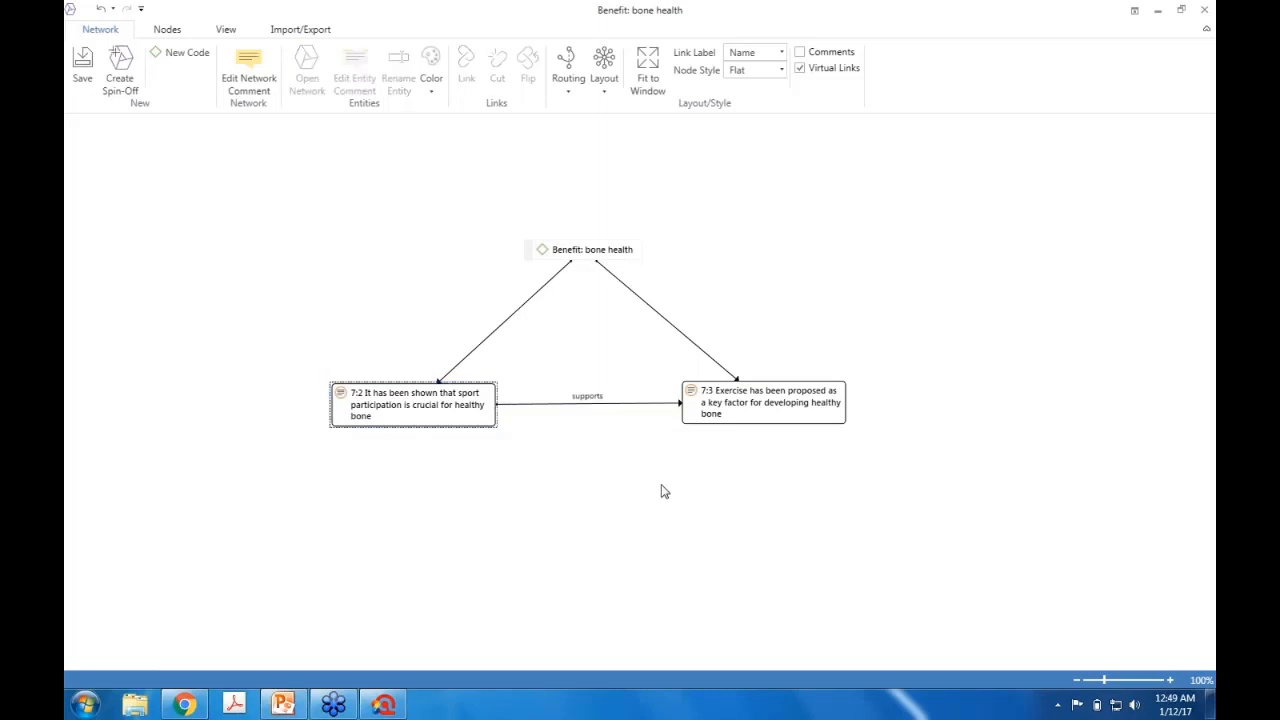
pyautogui.click(593, 252)
pyautogui.click(770, 213)
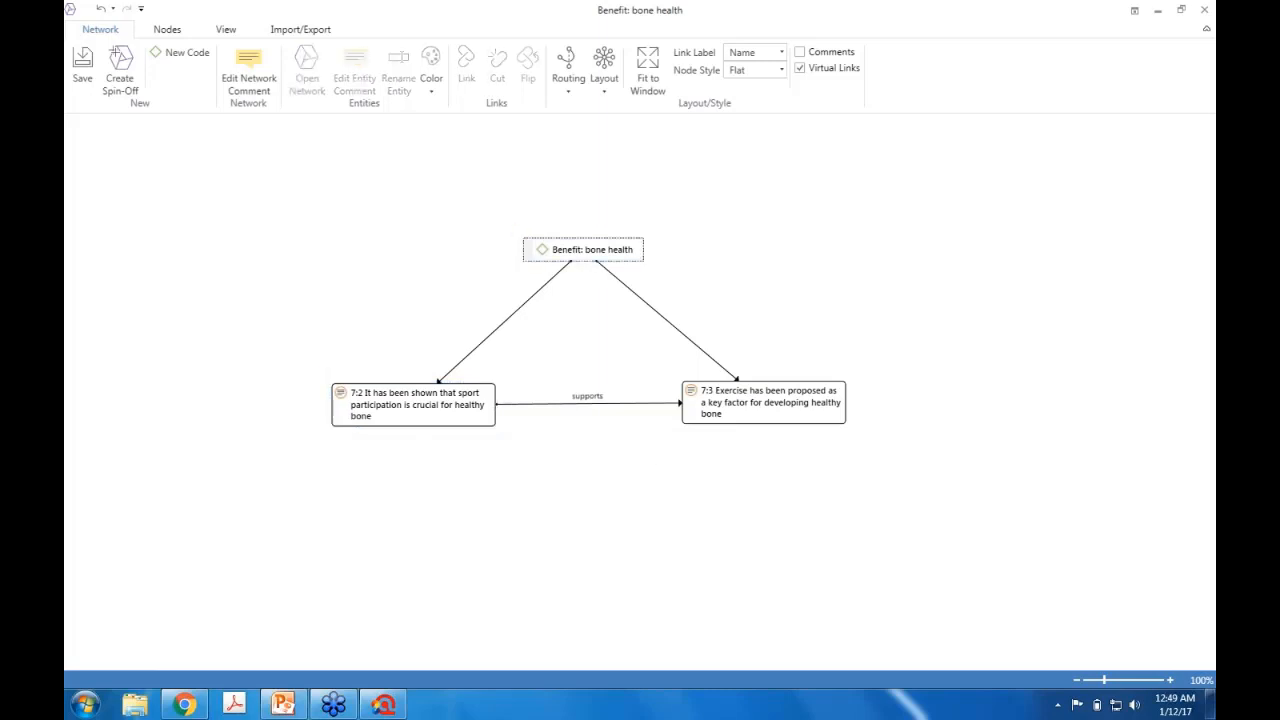
pyautogui.click(1207, 10)
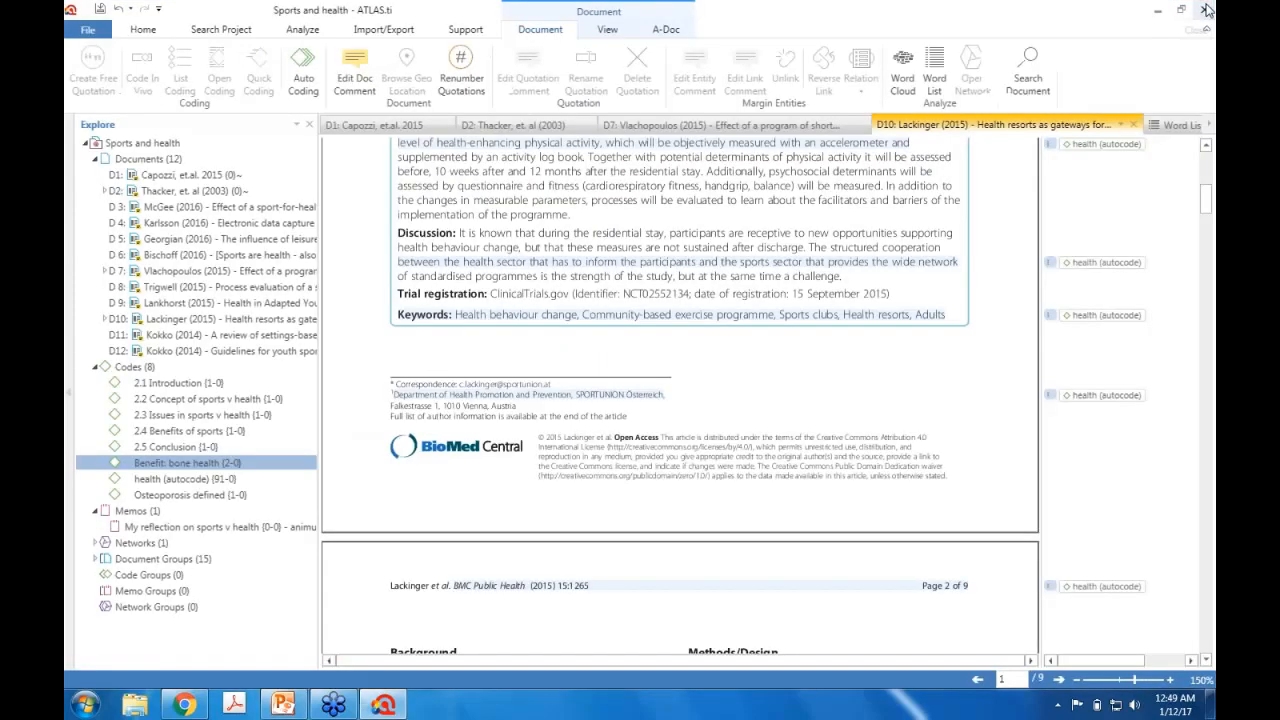
# Step: Close the "Sports and health" project, saving its changes, and show the desktop
pyautogui.click(1203, 11)
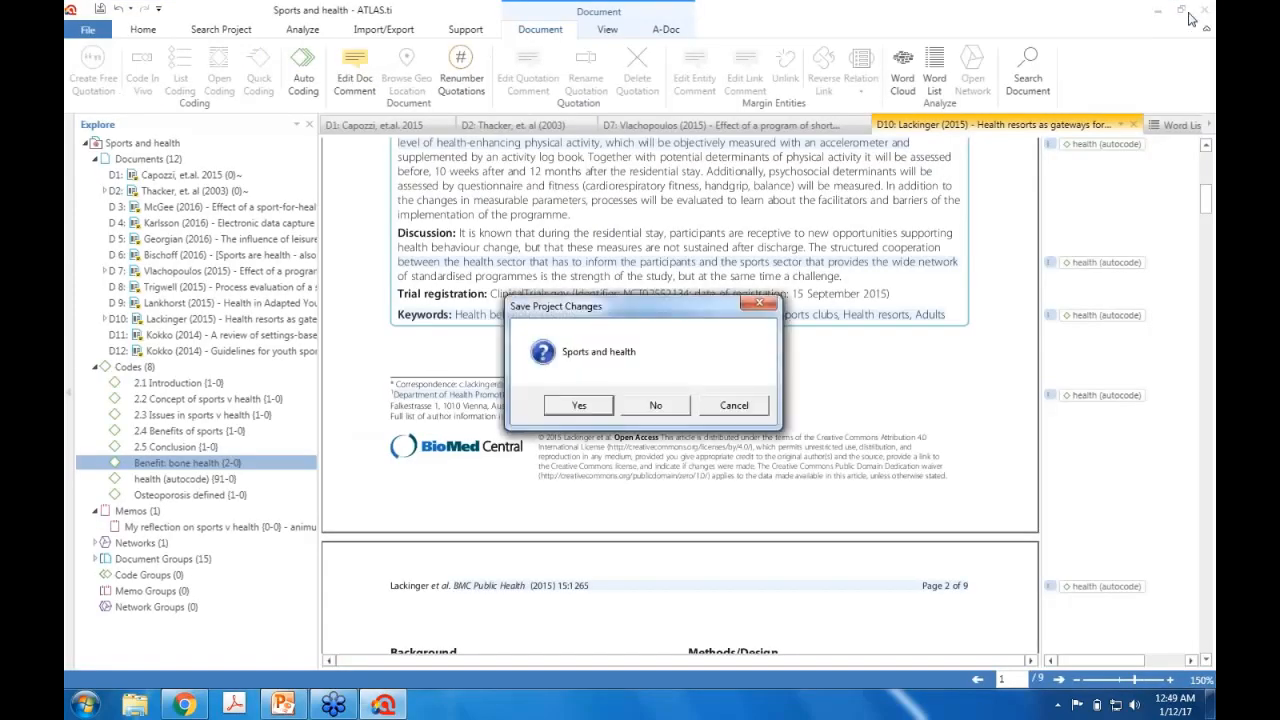
pyautogui.click(560, 412)
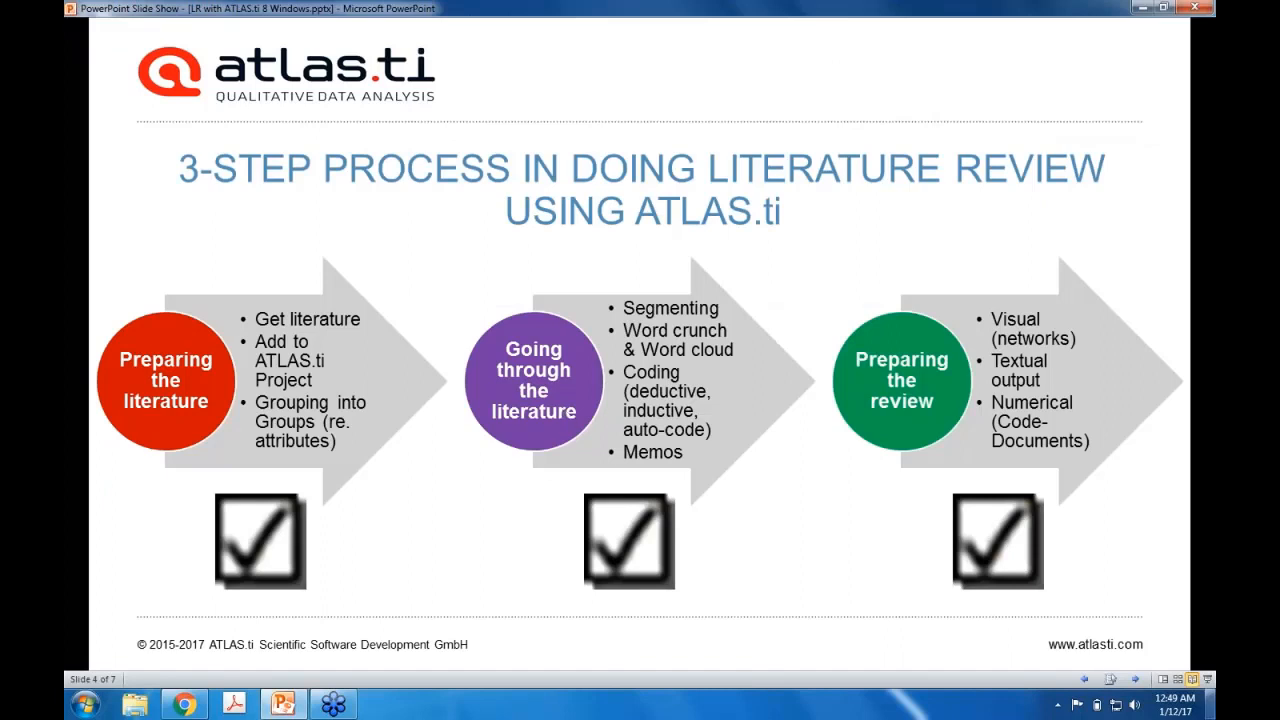
pyautogui.click(1210, 704)
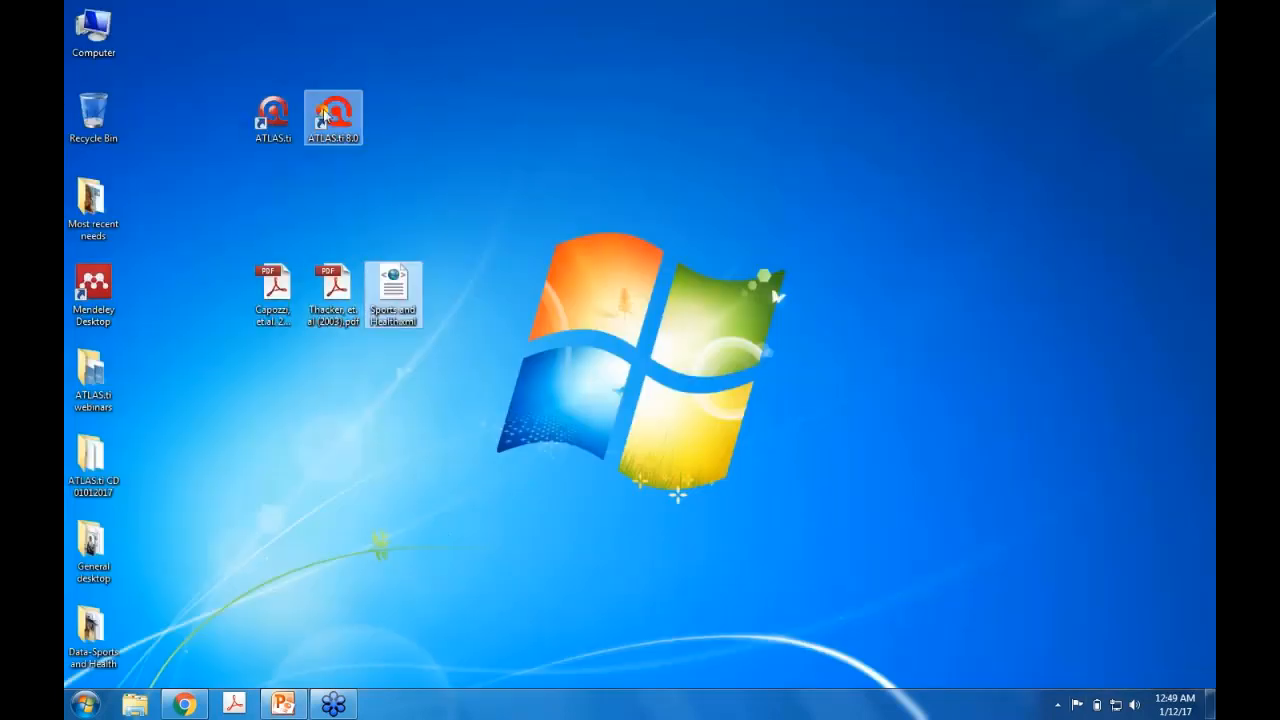
# Step: Start ATLAS.ti 8.0 and open the recent project "Sports and Health (Coded)"
pyautogui.click(326, 117)
pyautogui.doubleClick(326, 117)
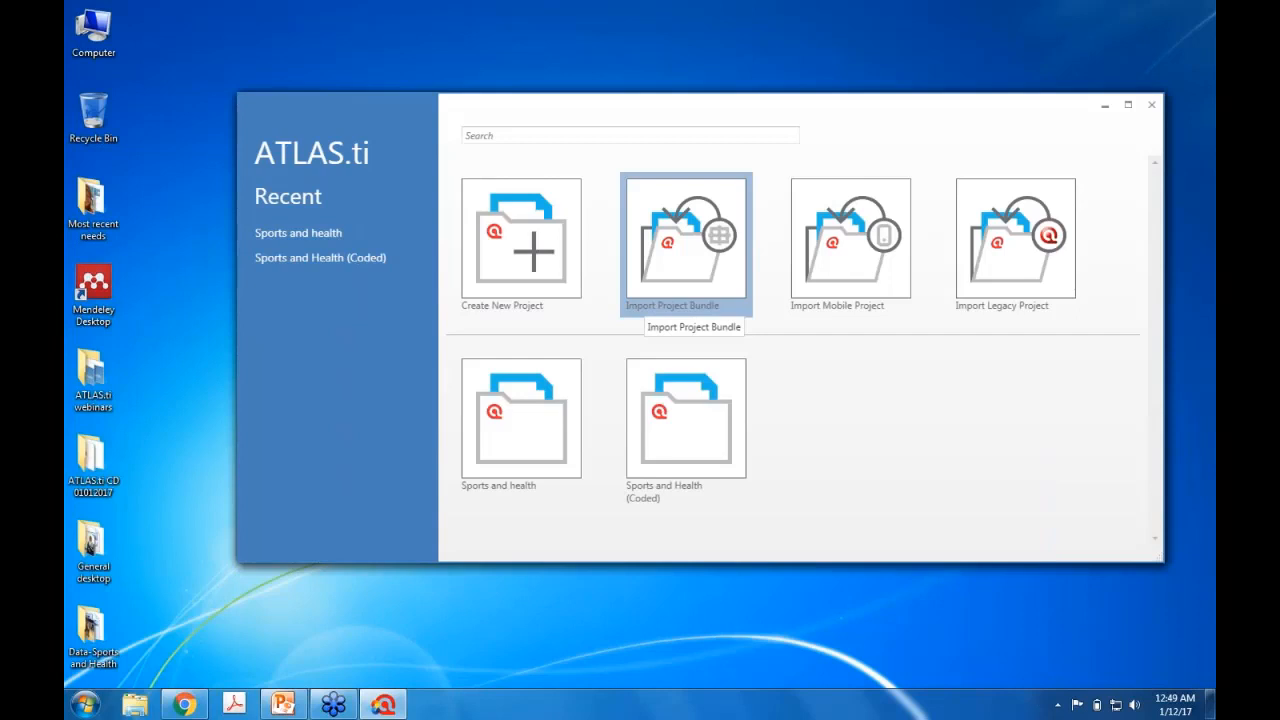
pyautogui.click(689, 447)
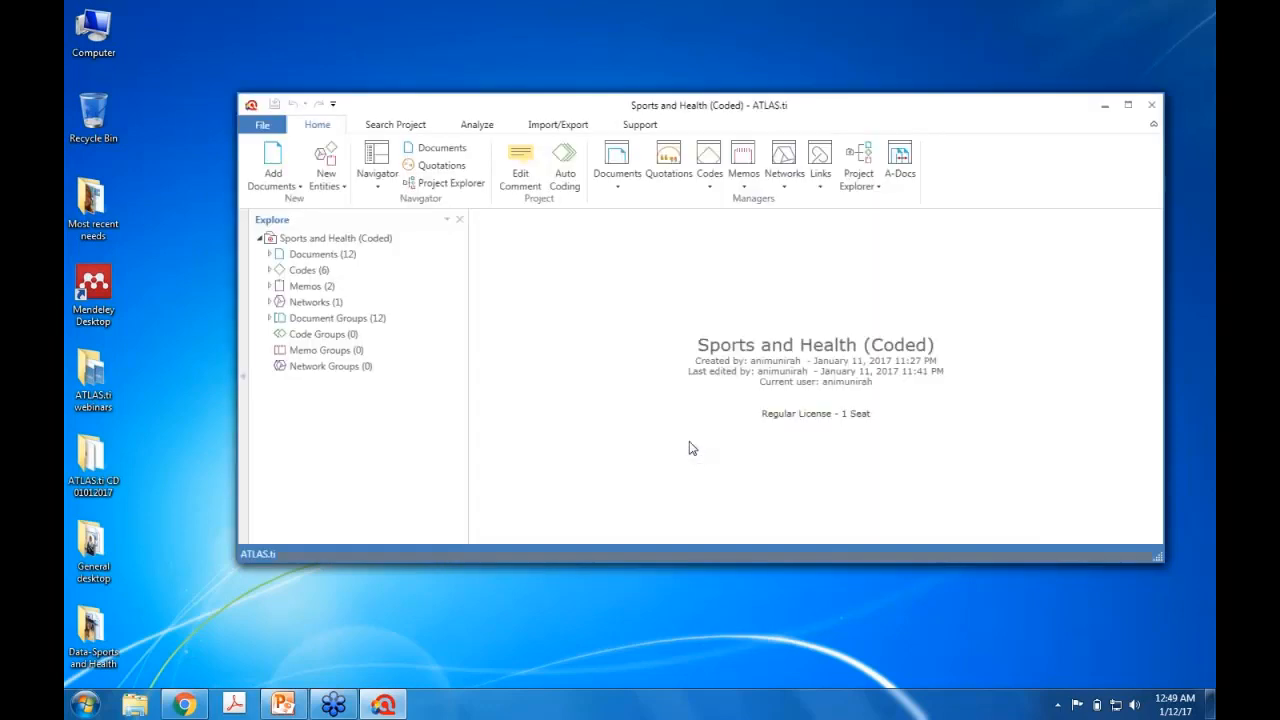
# Step: Open the "2.4 Benefits of sports" network, examine its quotation links including the "explains" link, and close it
pyautogui.click(269, 302)
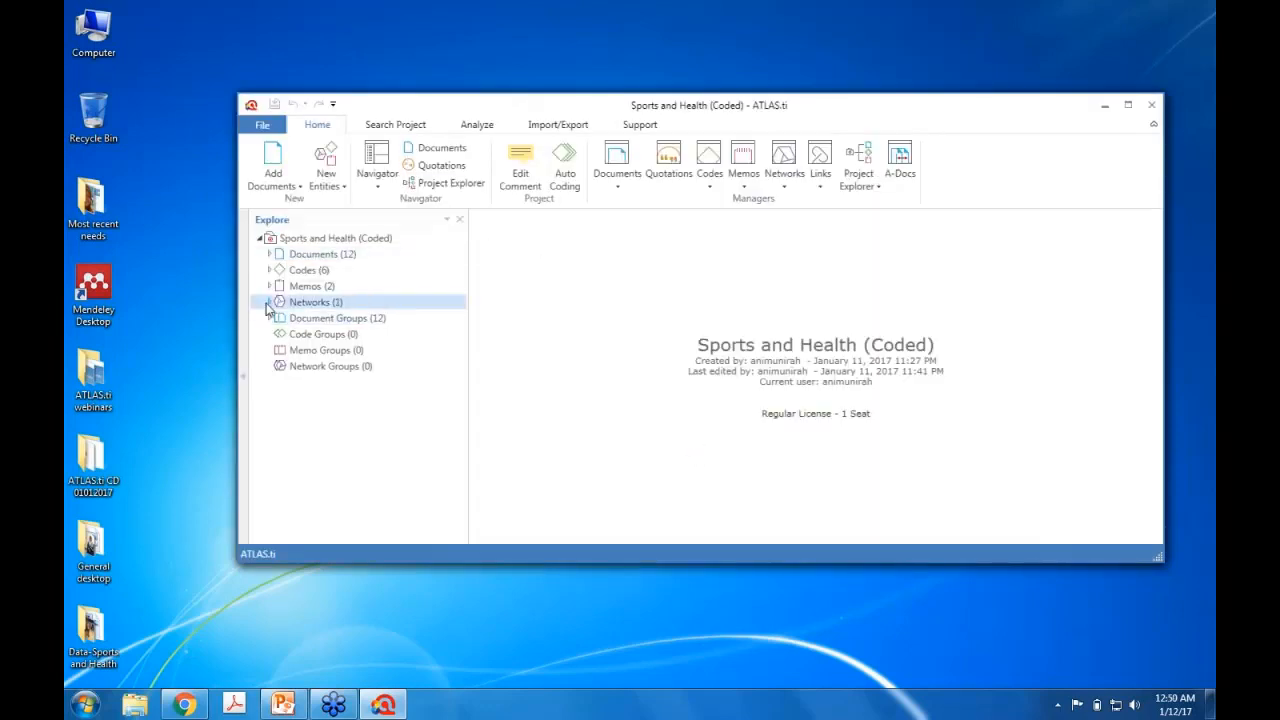
pyautogui.click(305, 322)
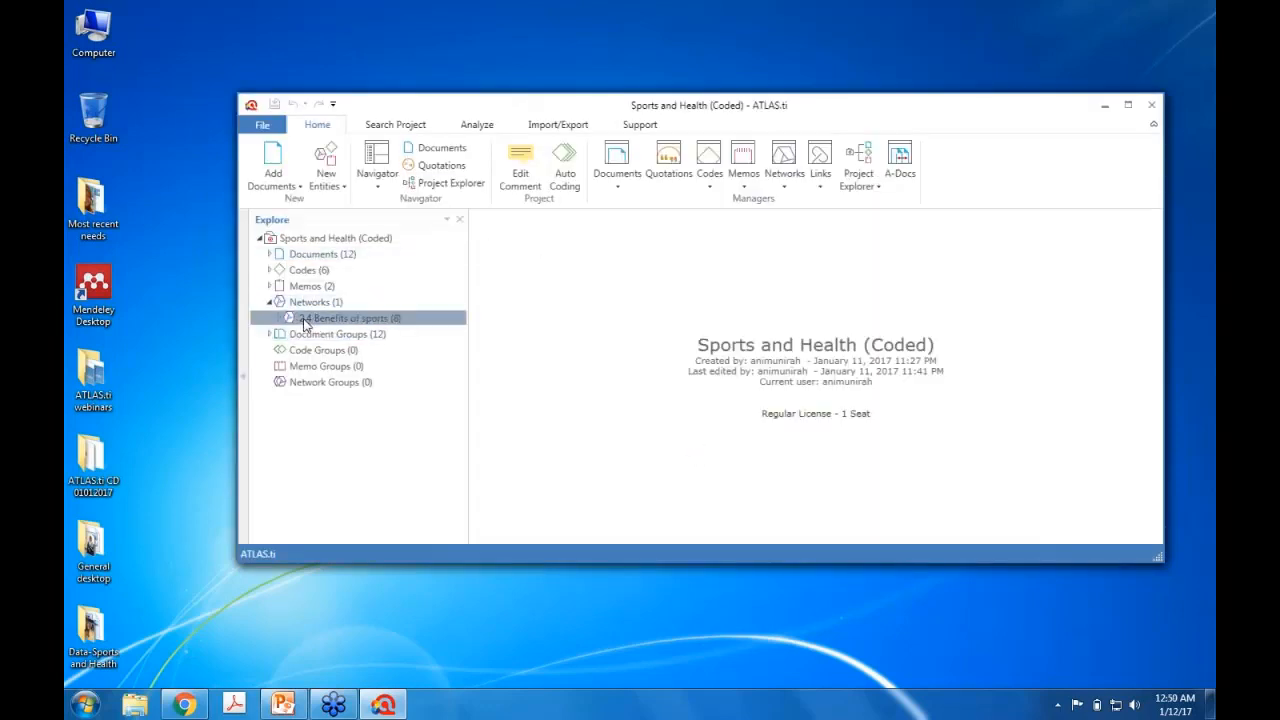
pyautogui.doubleClick(305, 320)
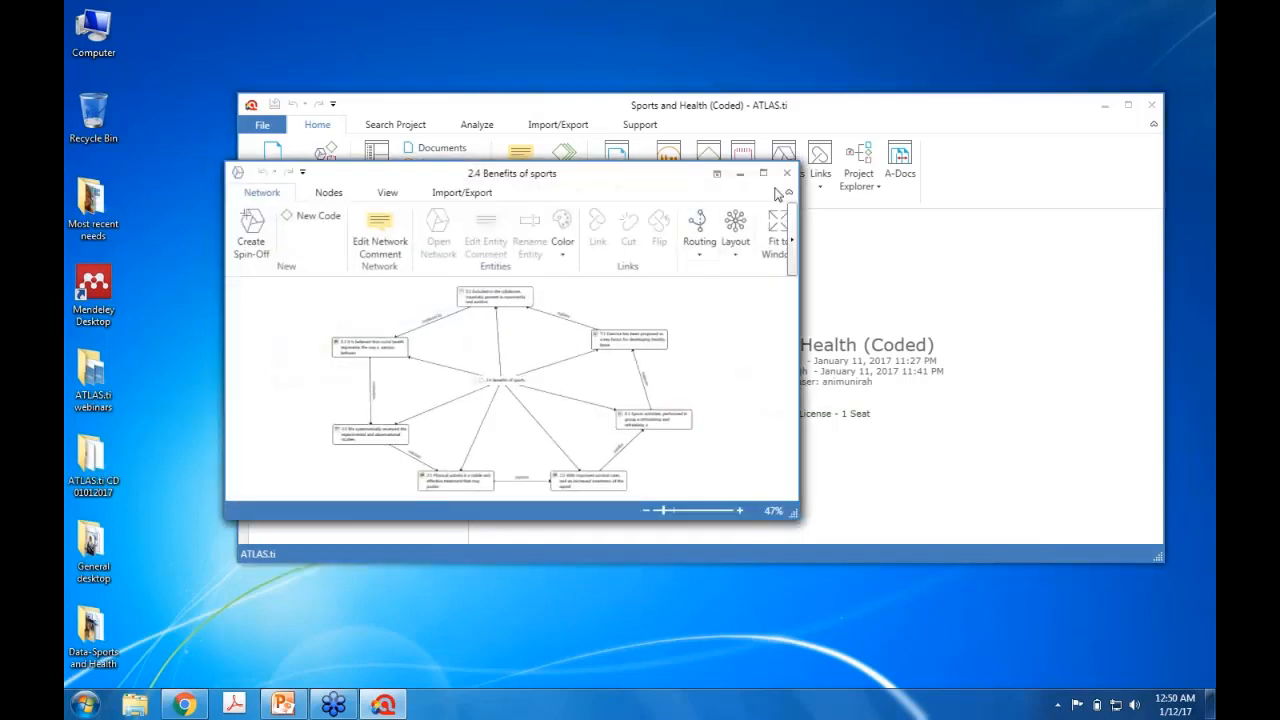
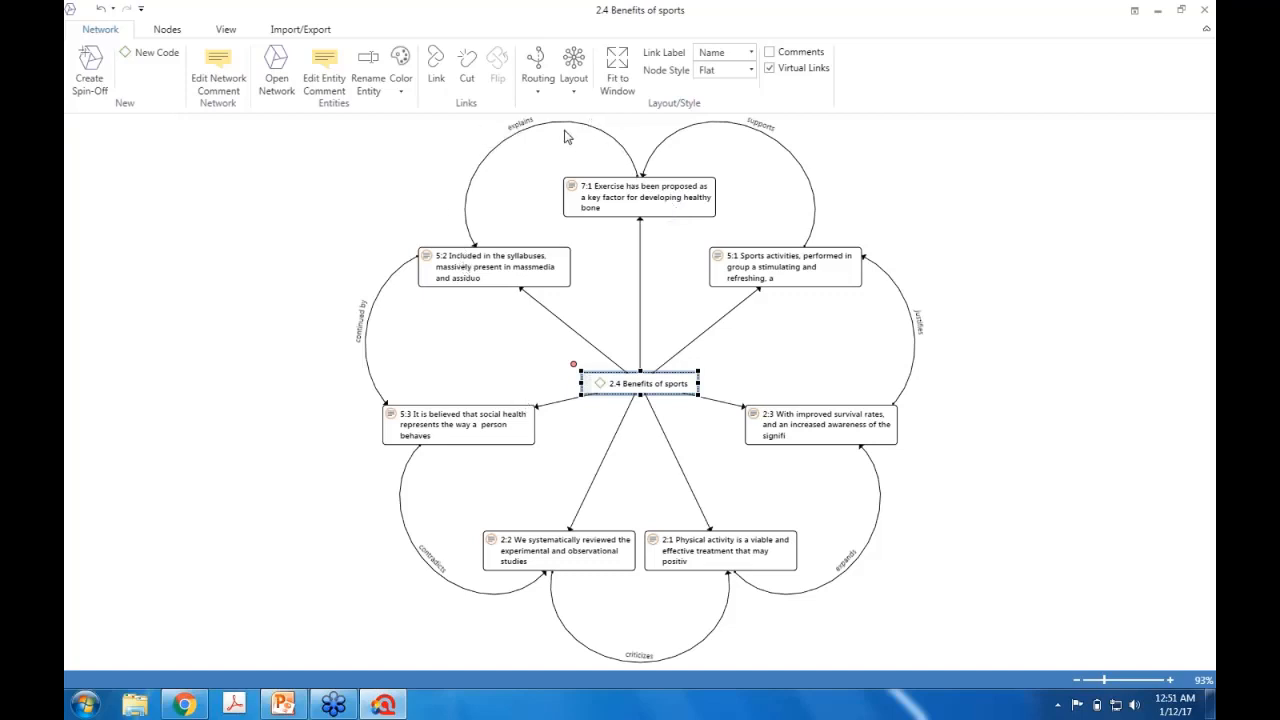
pyautogui.click(523, 137)
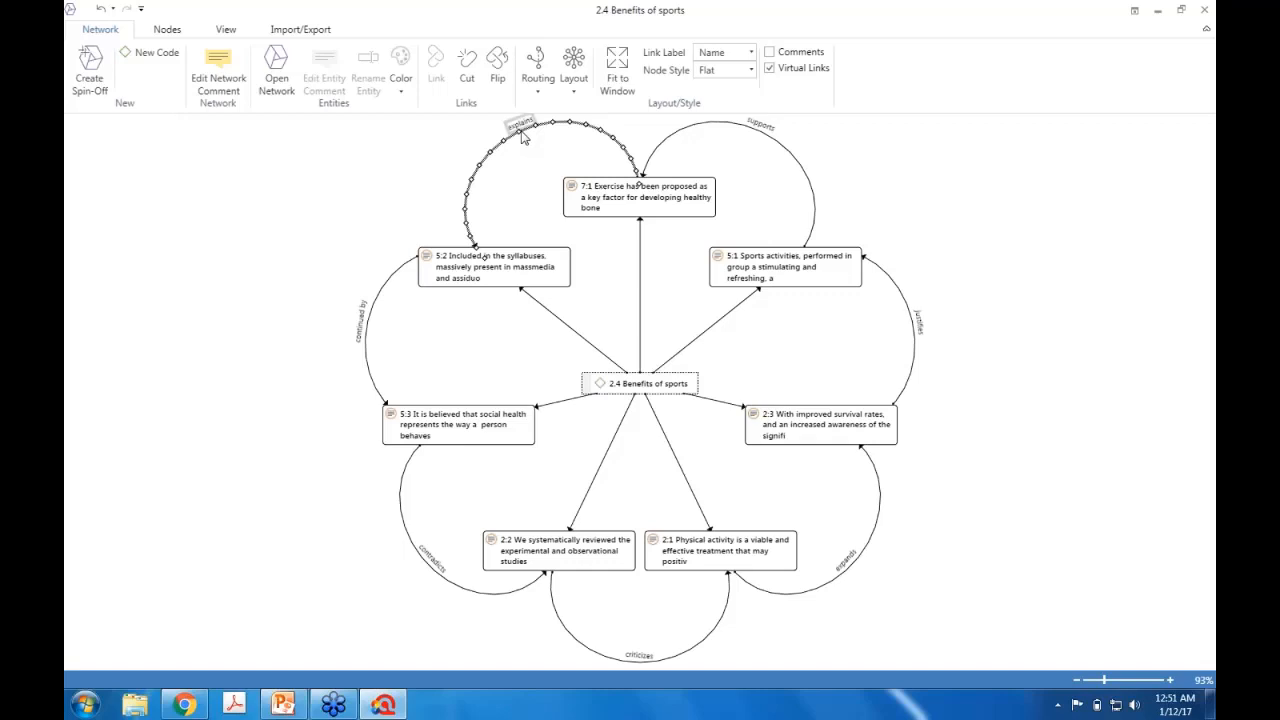
pyautogui.click(1206, 11)
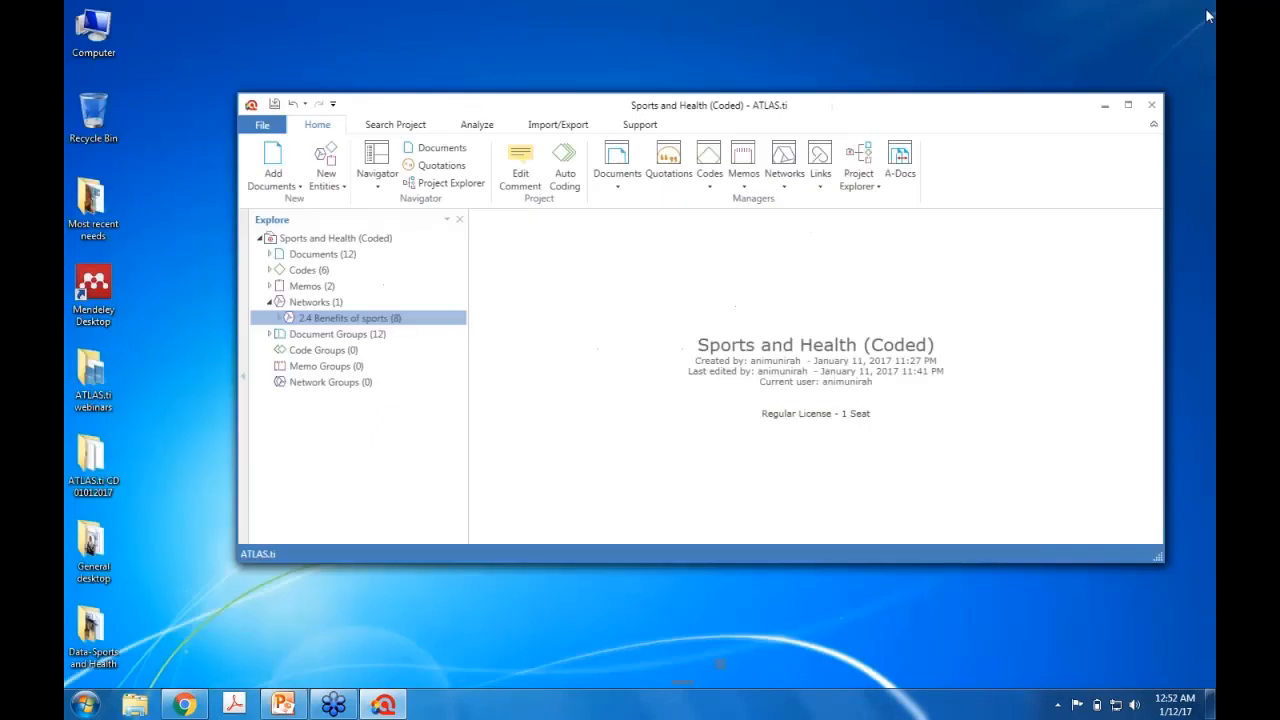
# Step: Maximize the project window and expand its lists of codes and documents
pyautogui.click(1129, 105)
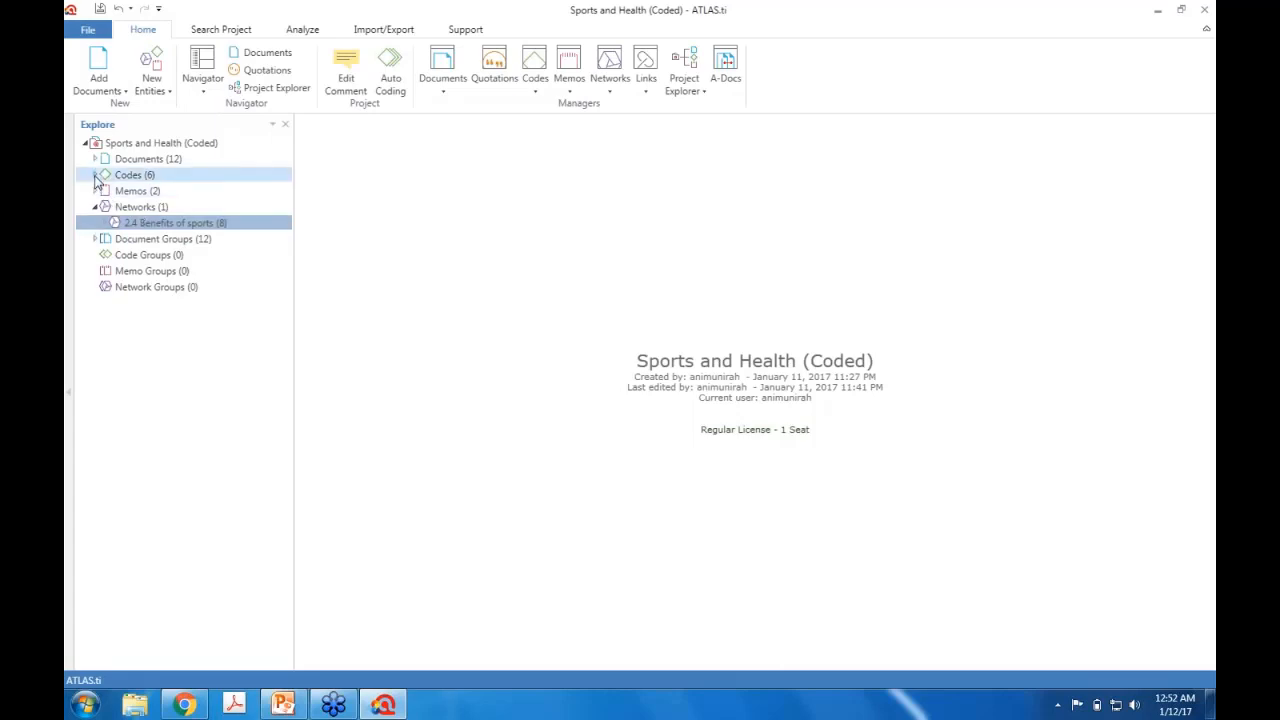
pyautogui.click(95, 175)
pyautogui.click(95, 159)
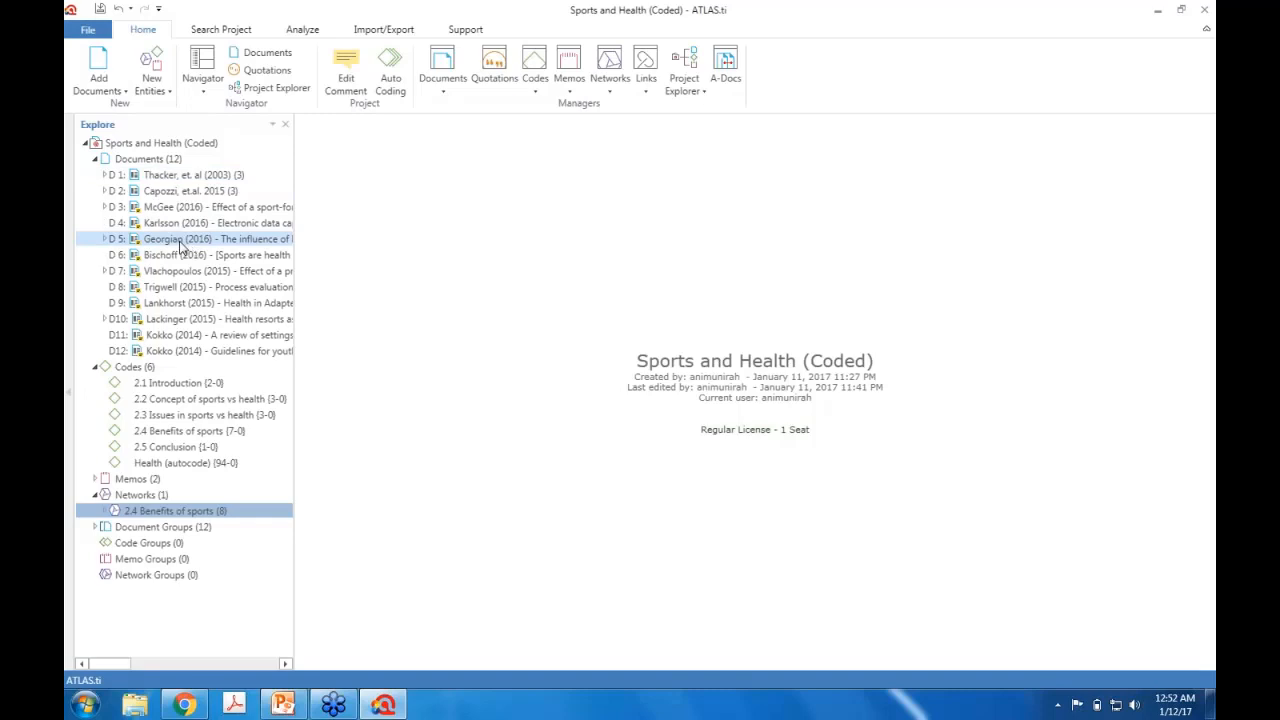
# Step: Open the Document Manager maximized and create a report on all documents, including their content and quotations
pyautogui.click(168, 161)
pyautogui.doubleClick(167, 163)
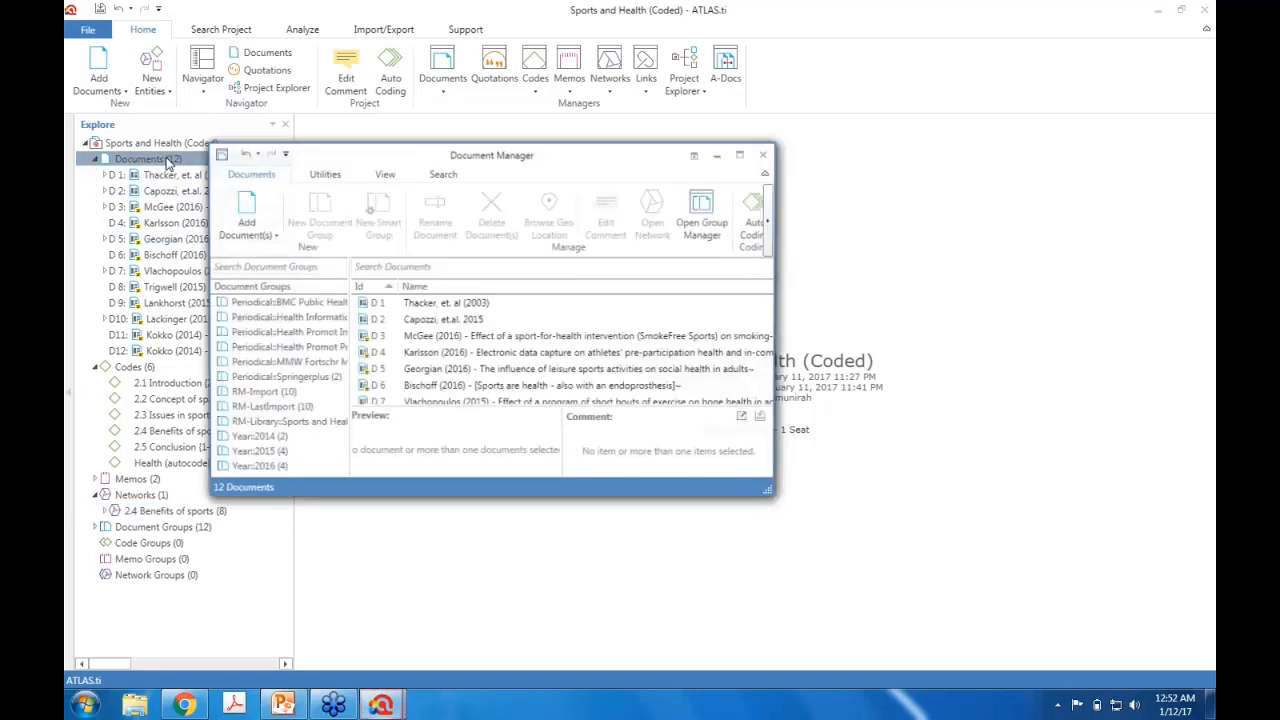
pyautogui.click(743, 155)
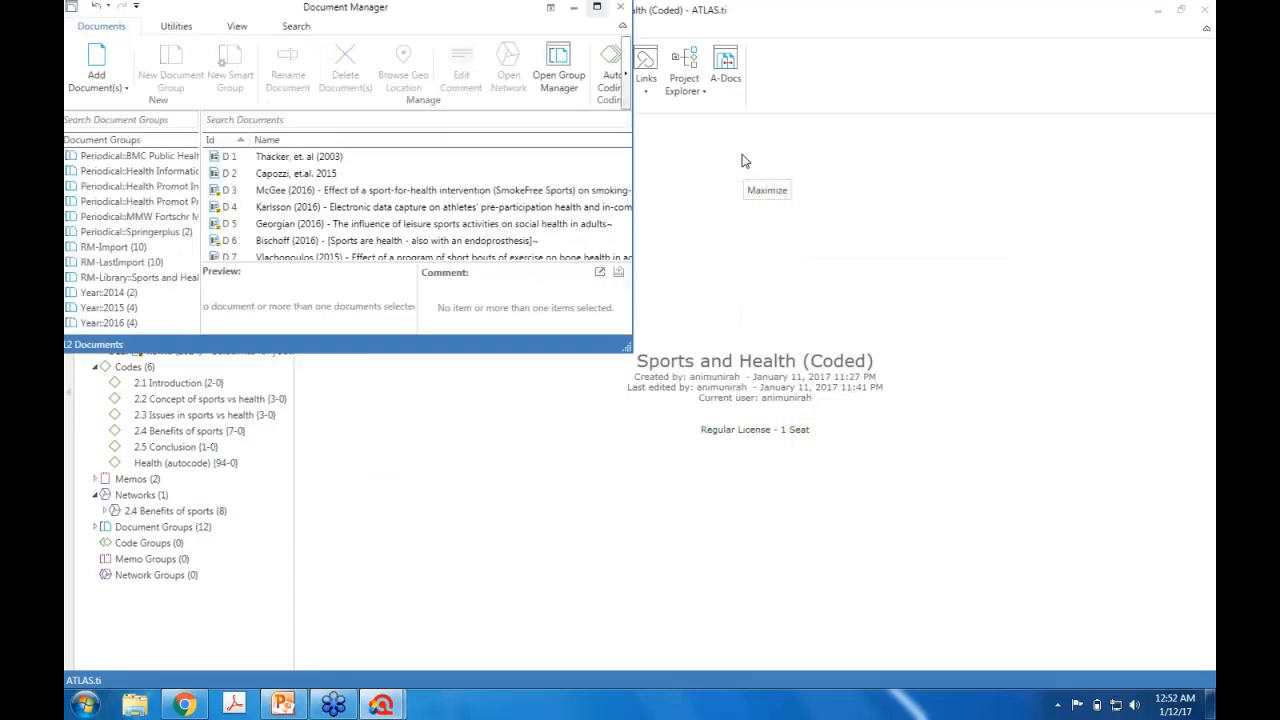
pyautogui.click(757, 78)
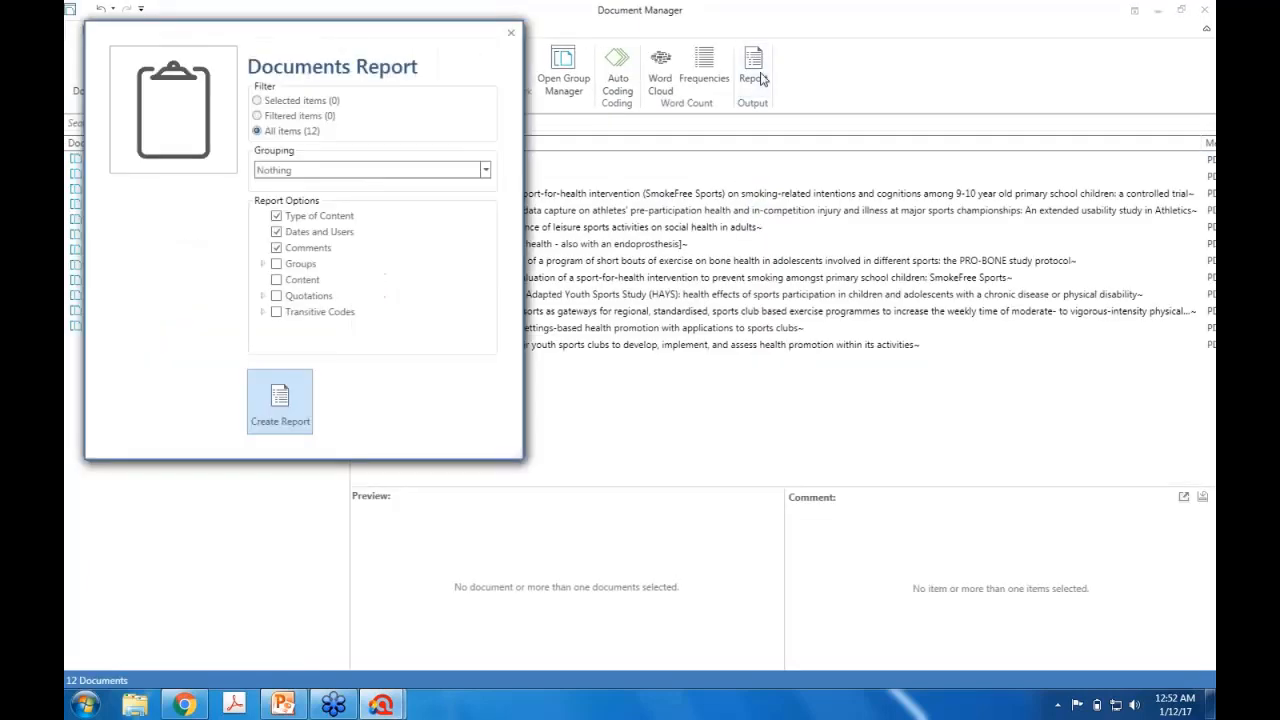
pyautogui.click(277, 296)
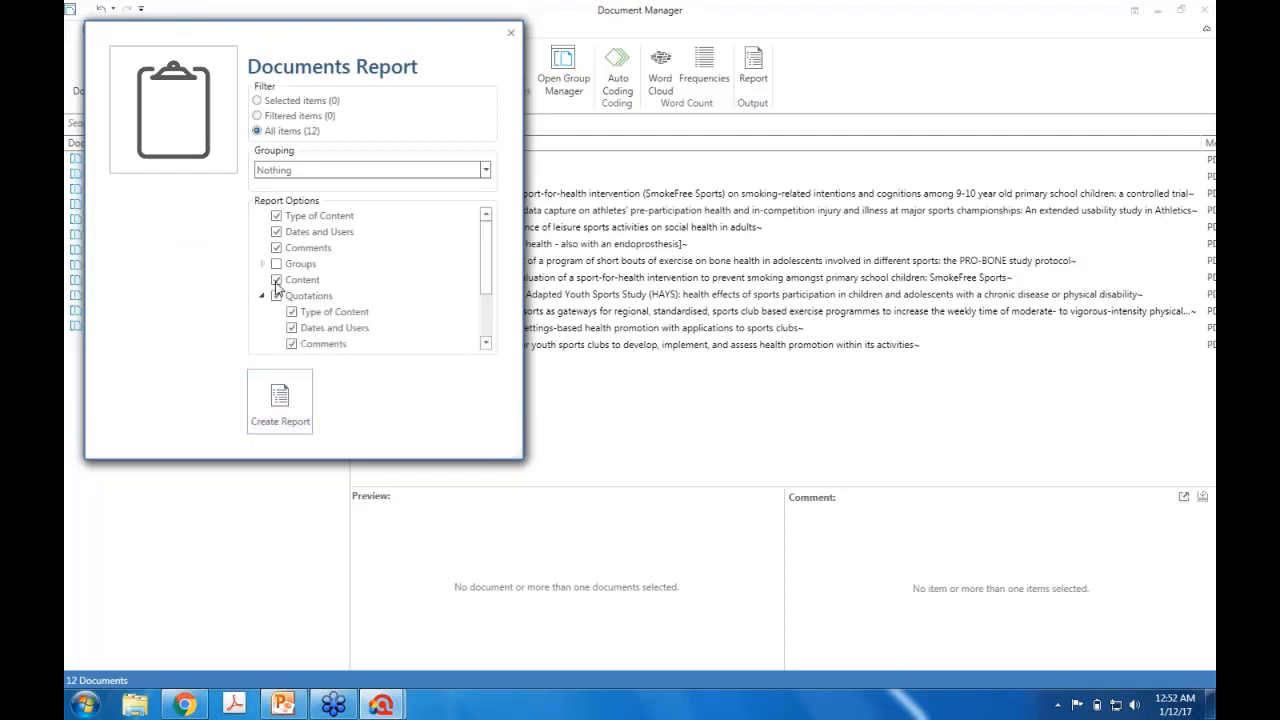
pyautogui.click(278, 408)
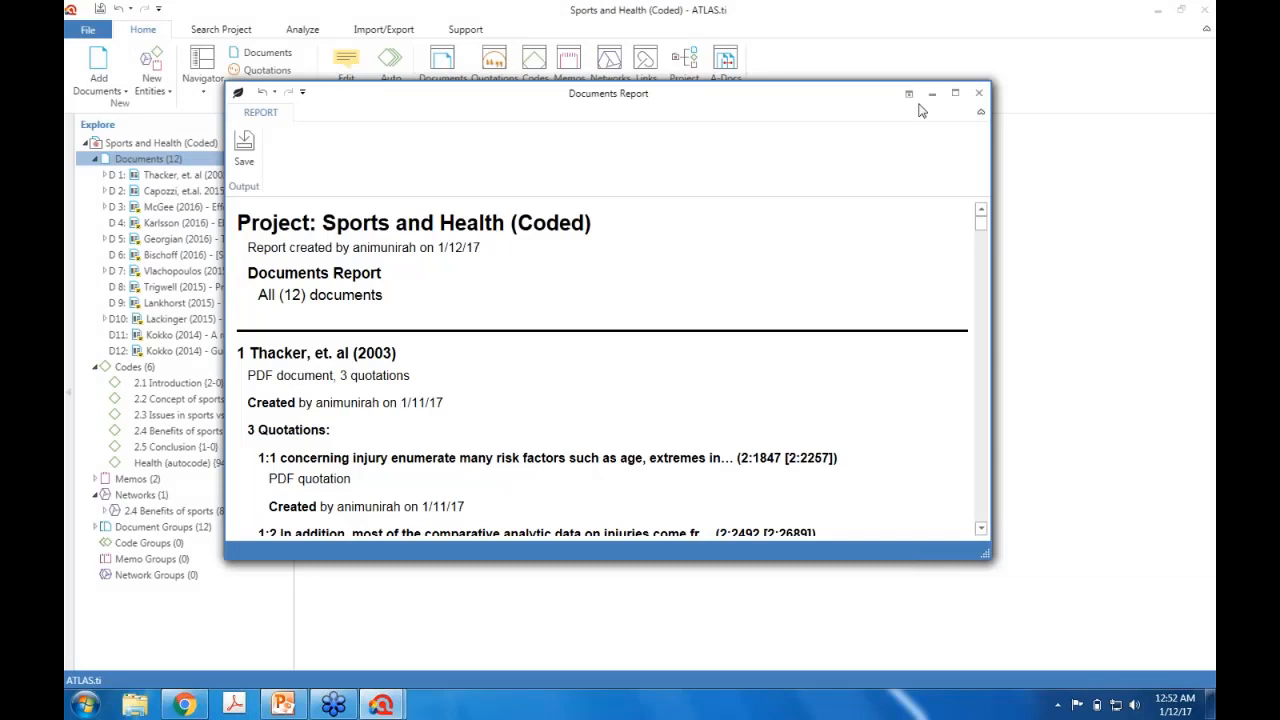
# Step: Maximize the documents report, check its available save formats without saving, and close the report and the Document Manager
pyautogui.click(955, 93)
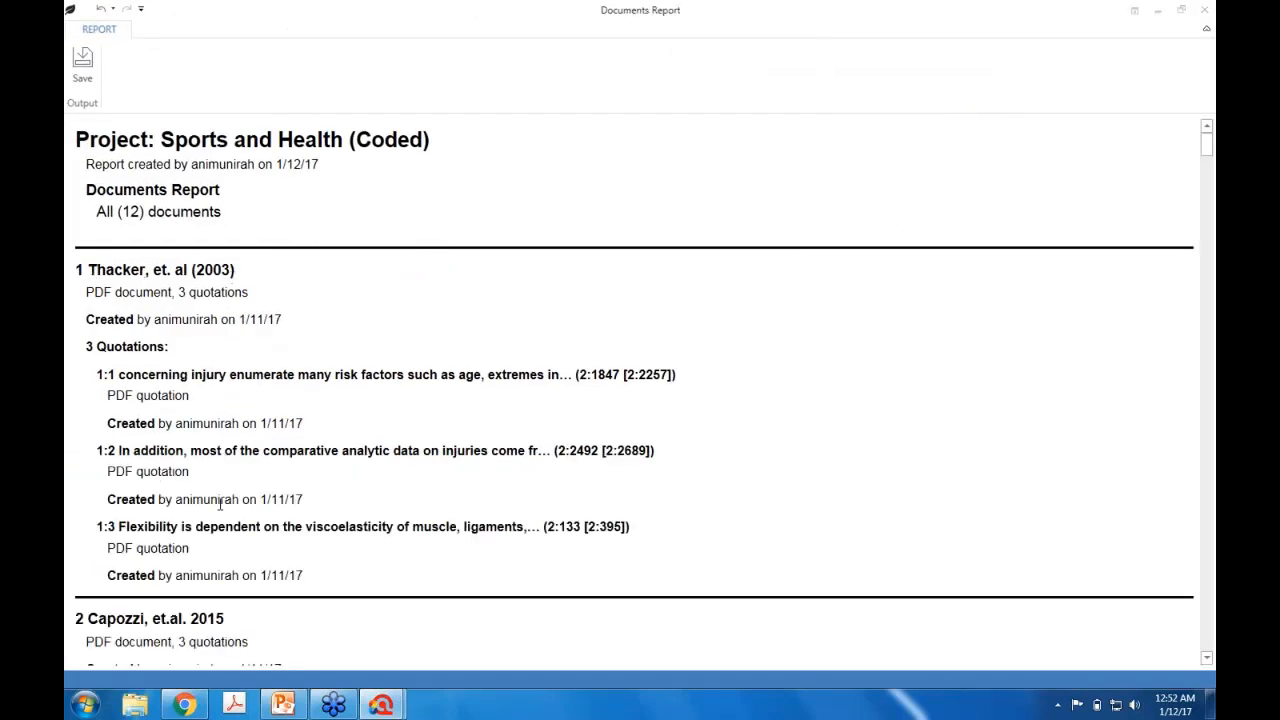
pyautogui.click(84, 77)
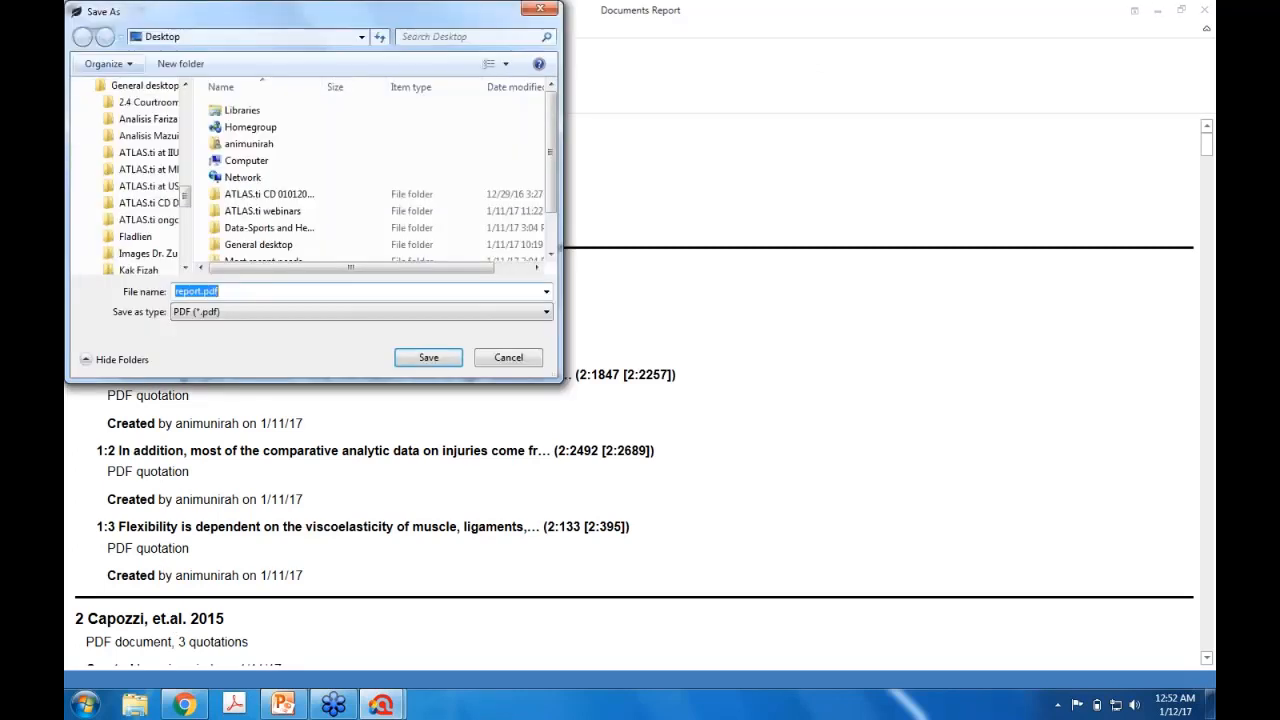
pyautogui.click(209, 315)
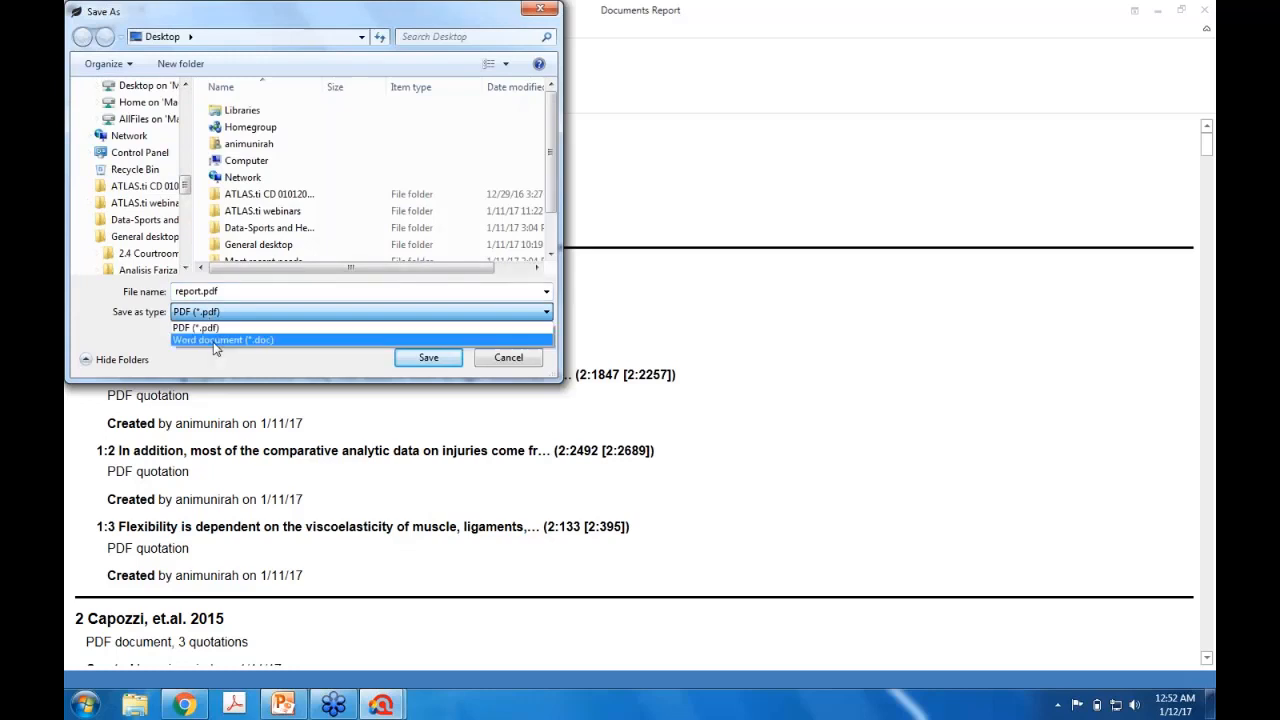
pyautogui.click(512, 362)
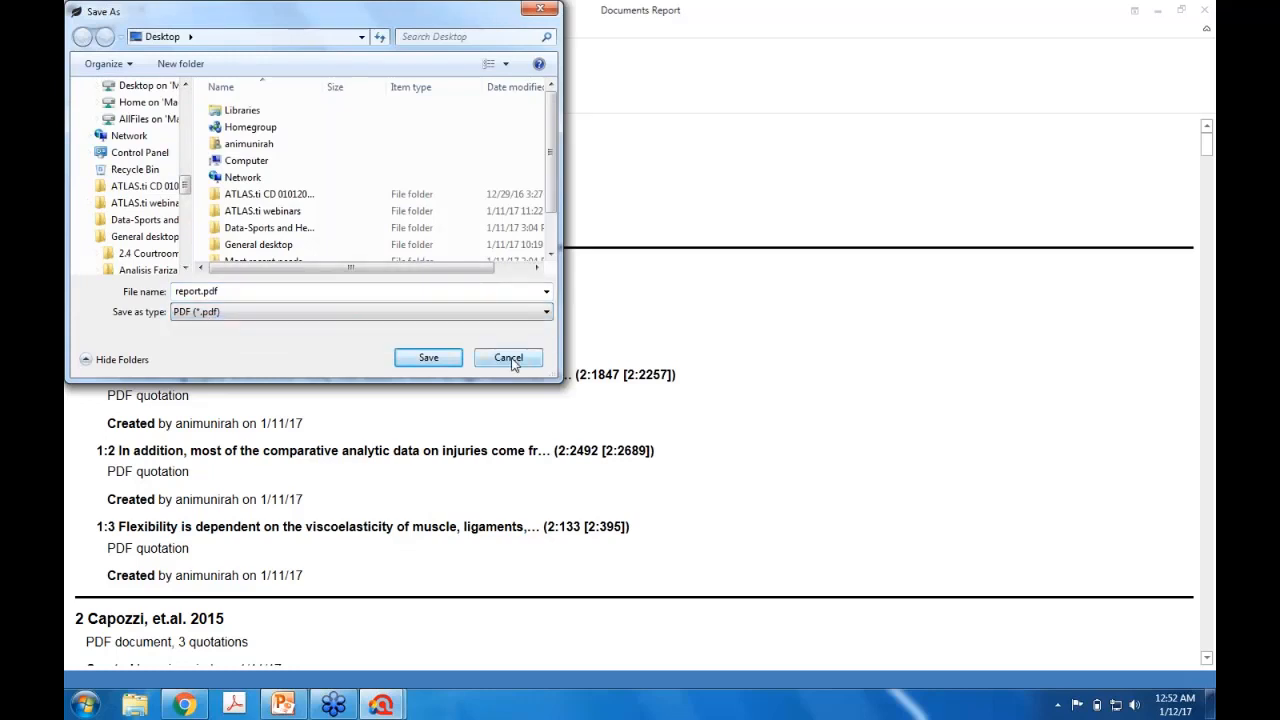
pyautogui.click(510, 359)
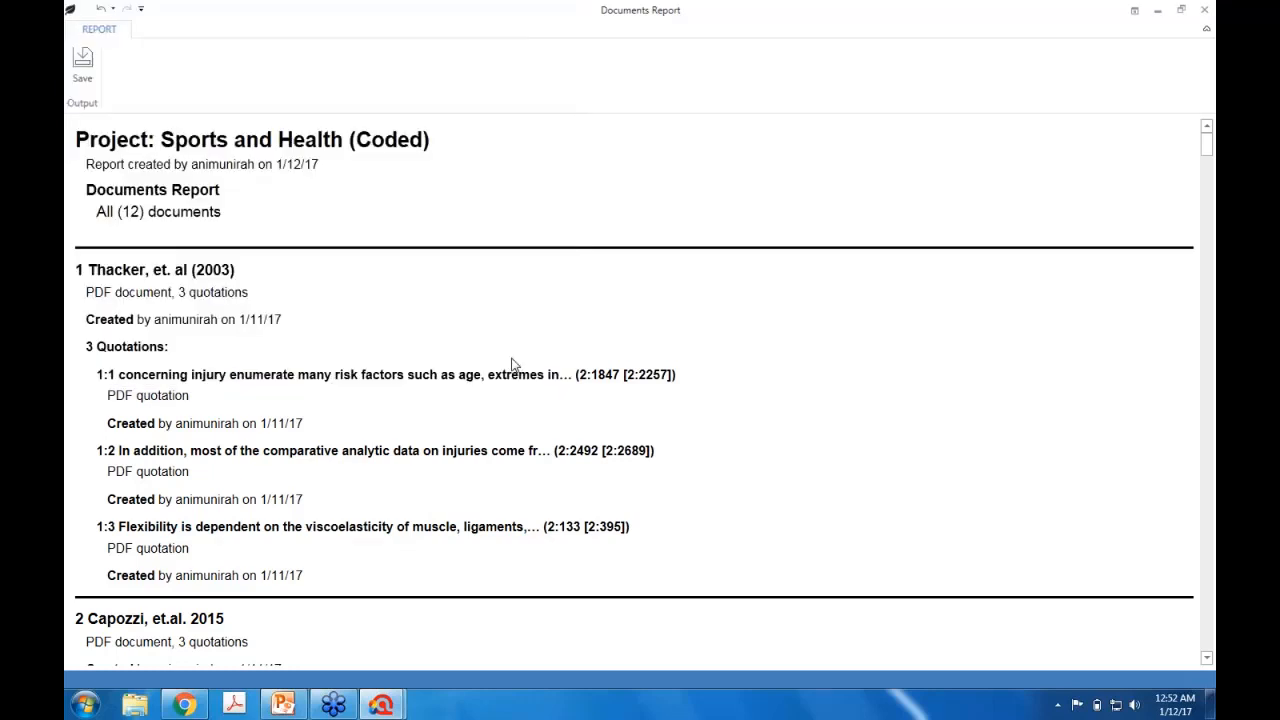
pyautogui.click(1205, 11)
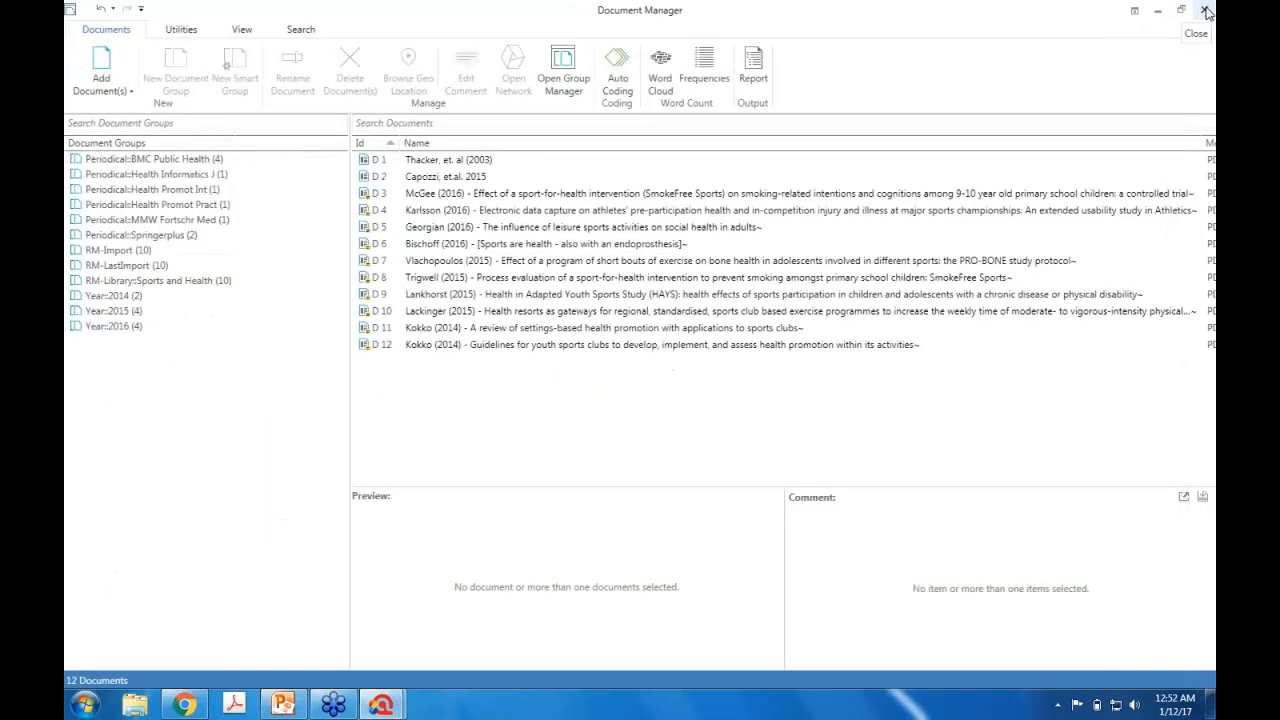
pyautogui.click(1205, 11)
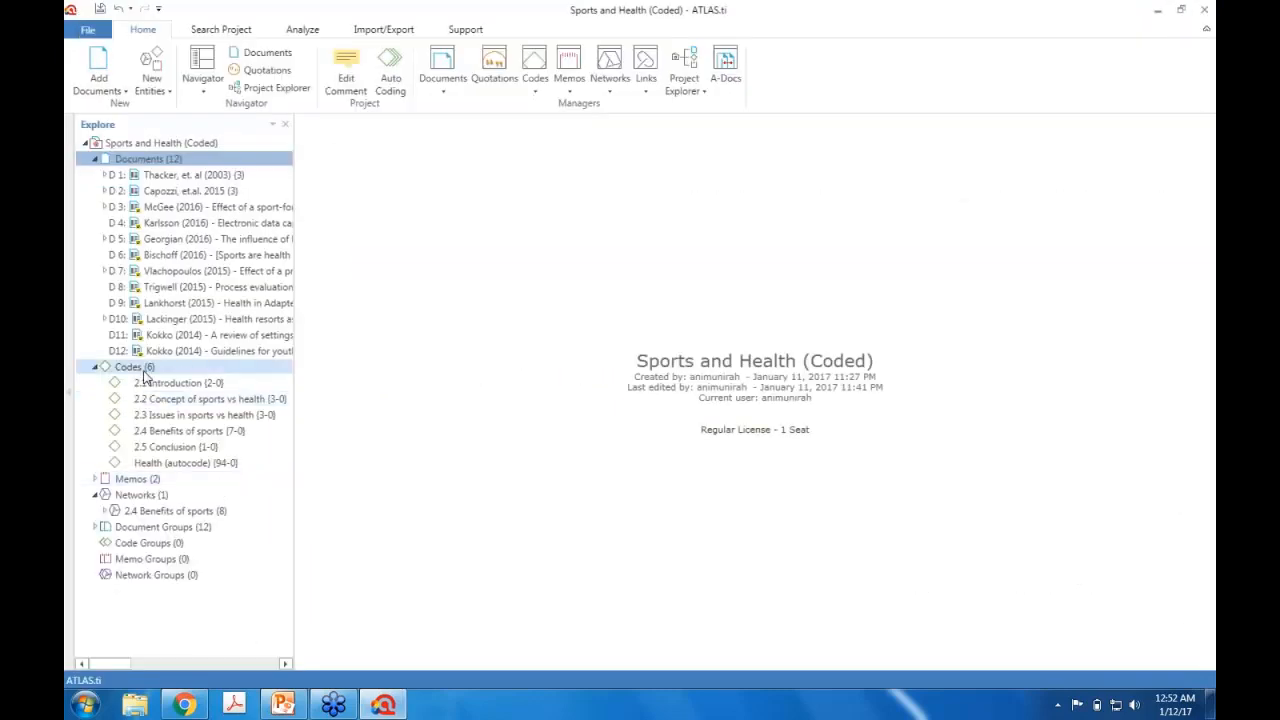
# Step: Open the Code Manager from the project's codes and maximize it
pyautogui.click(140, 368)
pyautogui.doubleClick(145, 372)
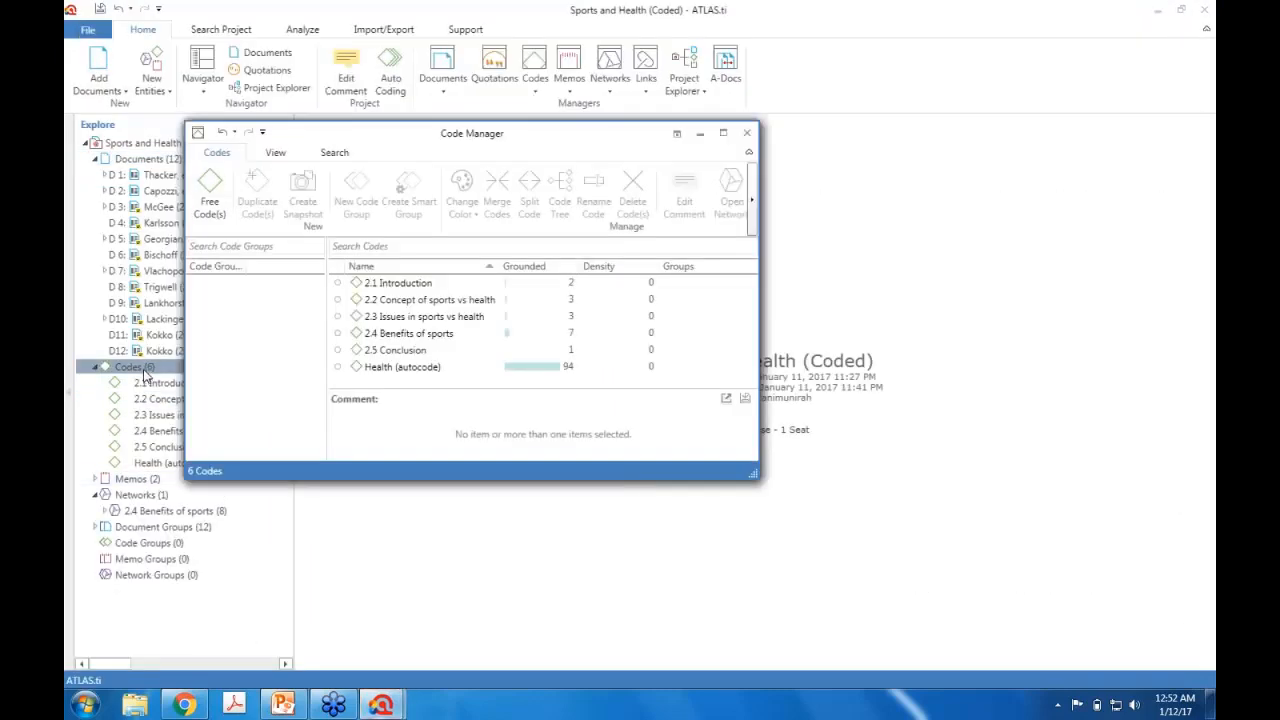
pyautogui.click(723, 134)
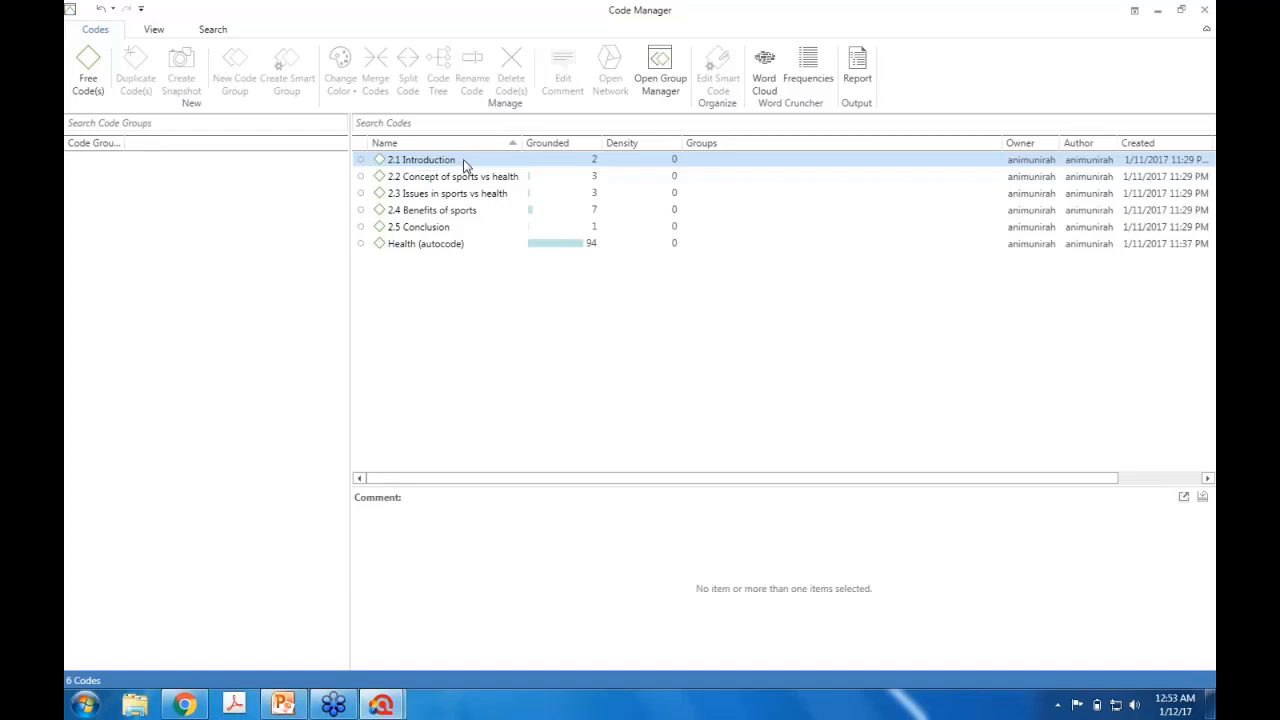
# Step: Create a report on all codes that includes the codes of each quotation, read through it maximized, and close it
pyautogui.click(860, 78)
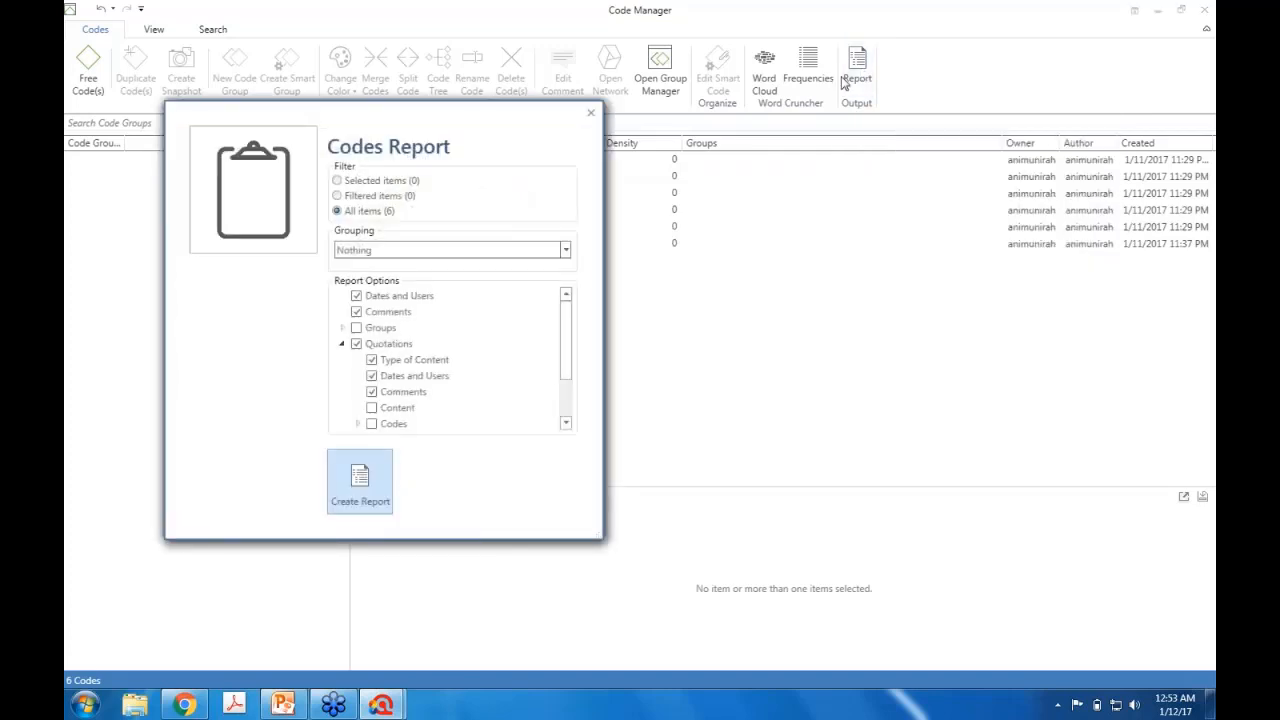
pyautogui.click(371, 423)
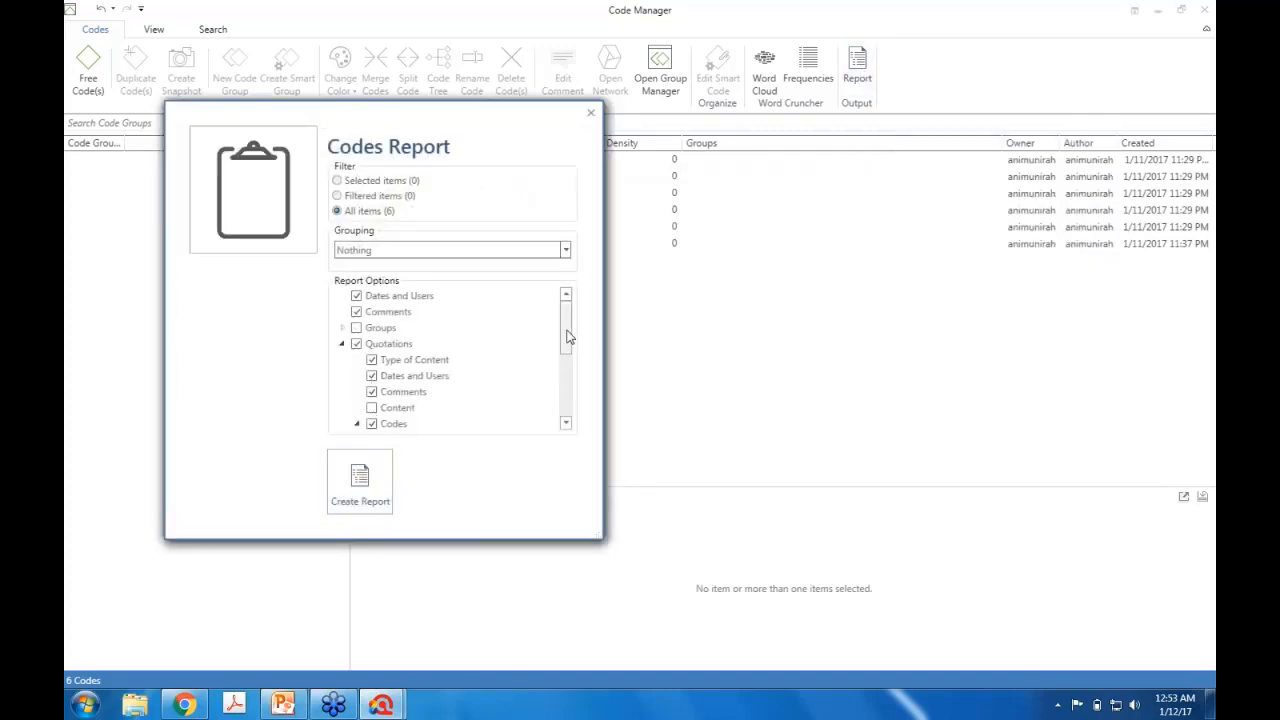
pyautogui.moveTo(566, 337); pyautogui.dragTo(567, 403)
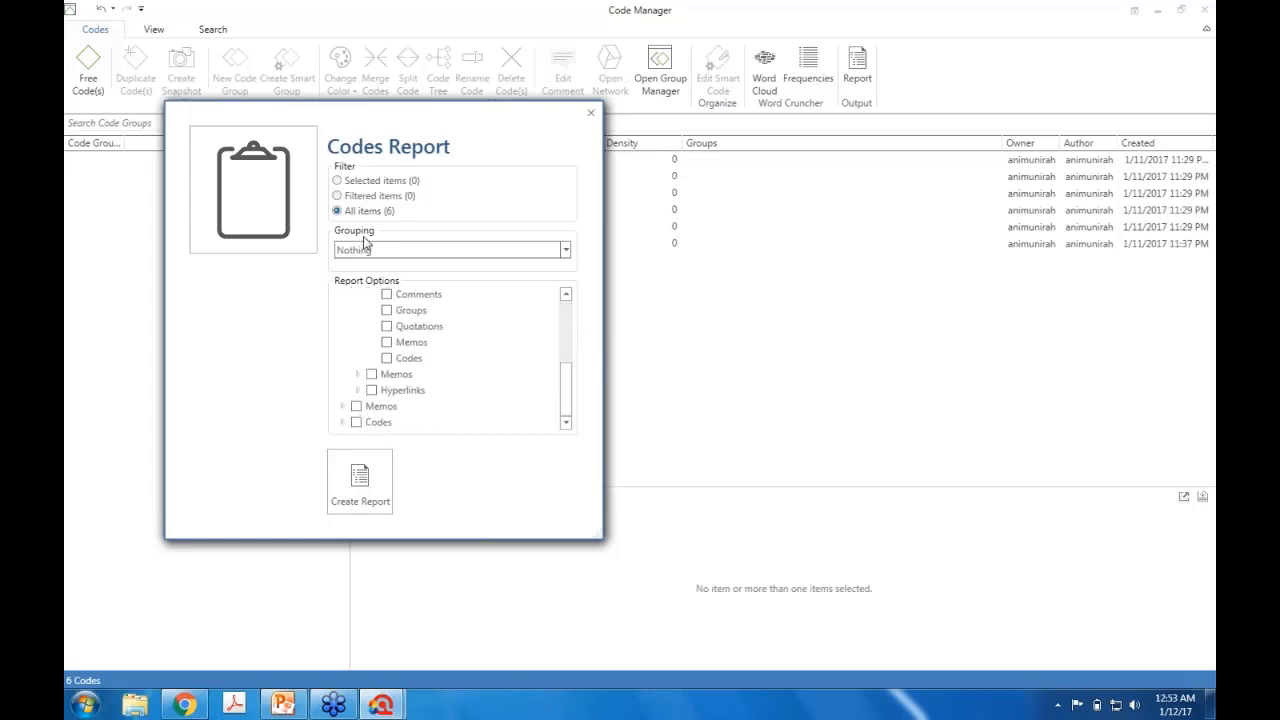
pyautogui.click(362, 470)
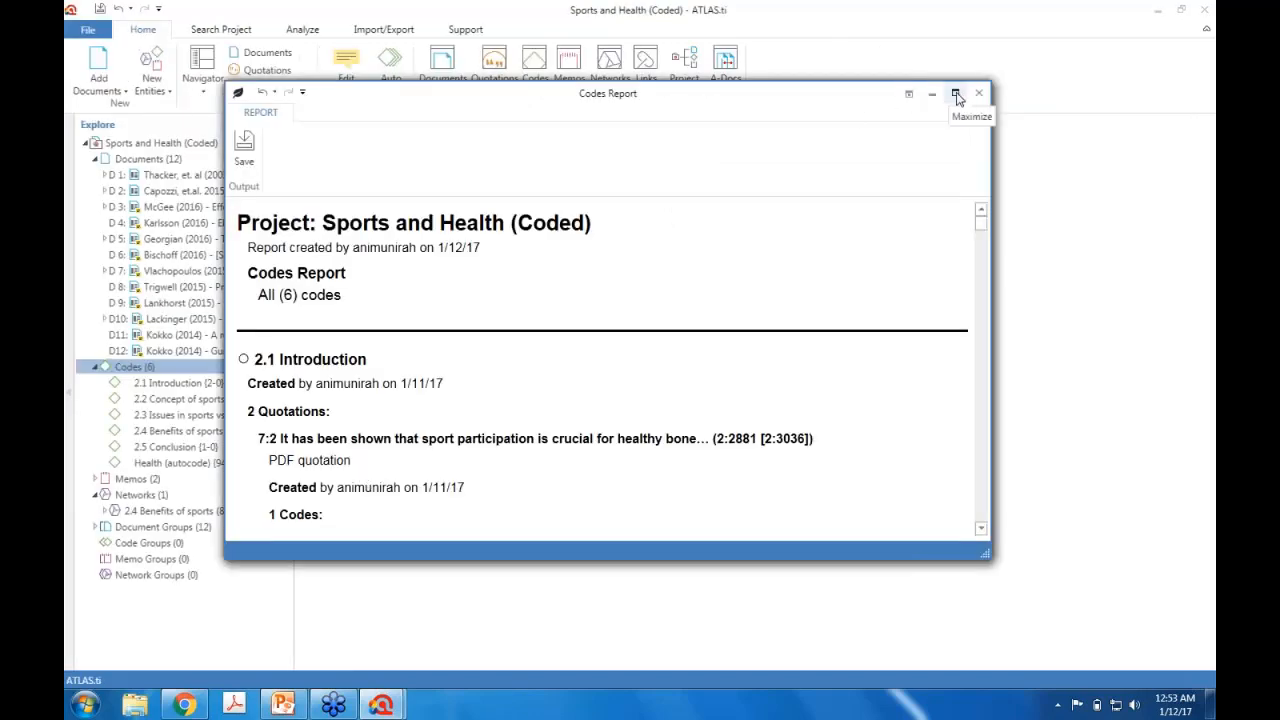
pyautogui.click(957, 98)
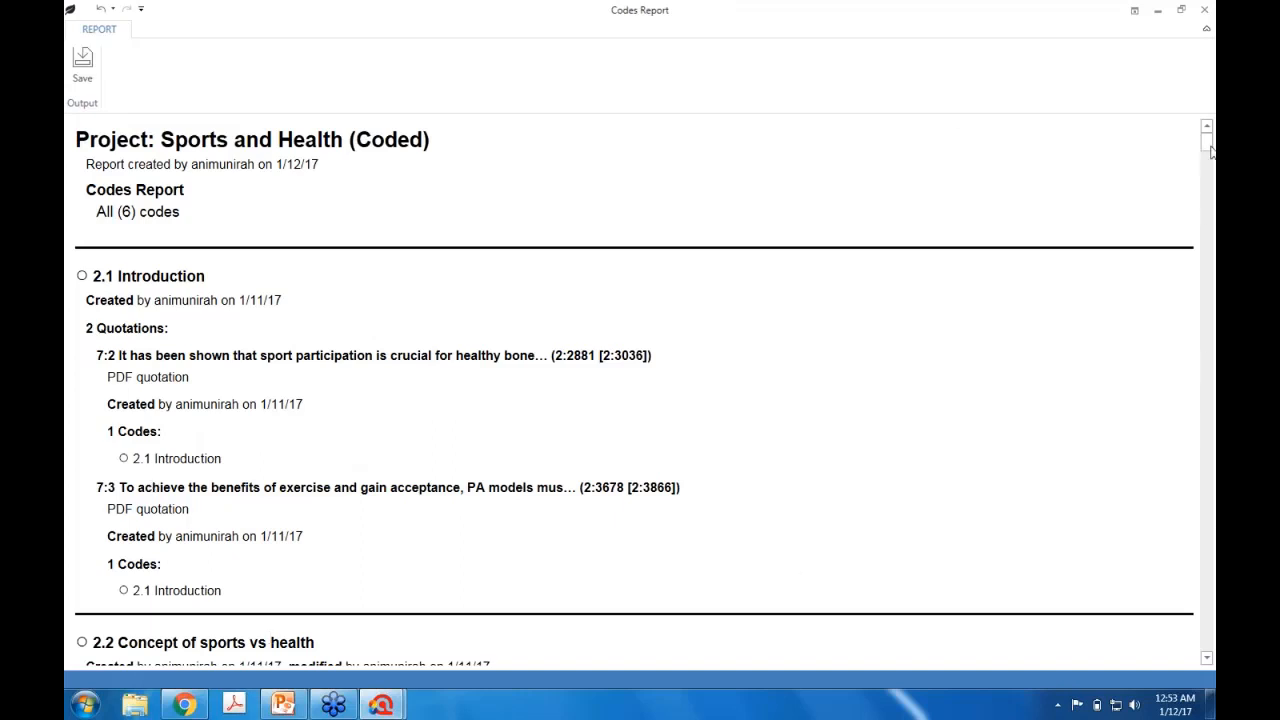
pyautogui.moveTo(1211, 150); pyautogui.dragTo(1210, 188)
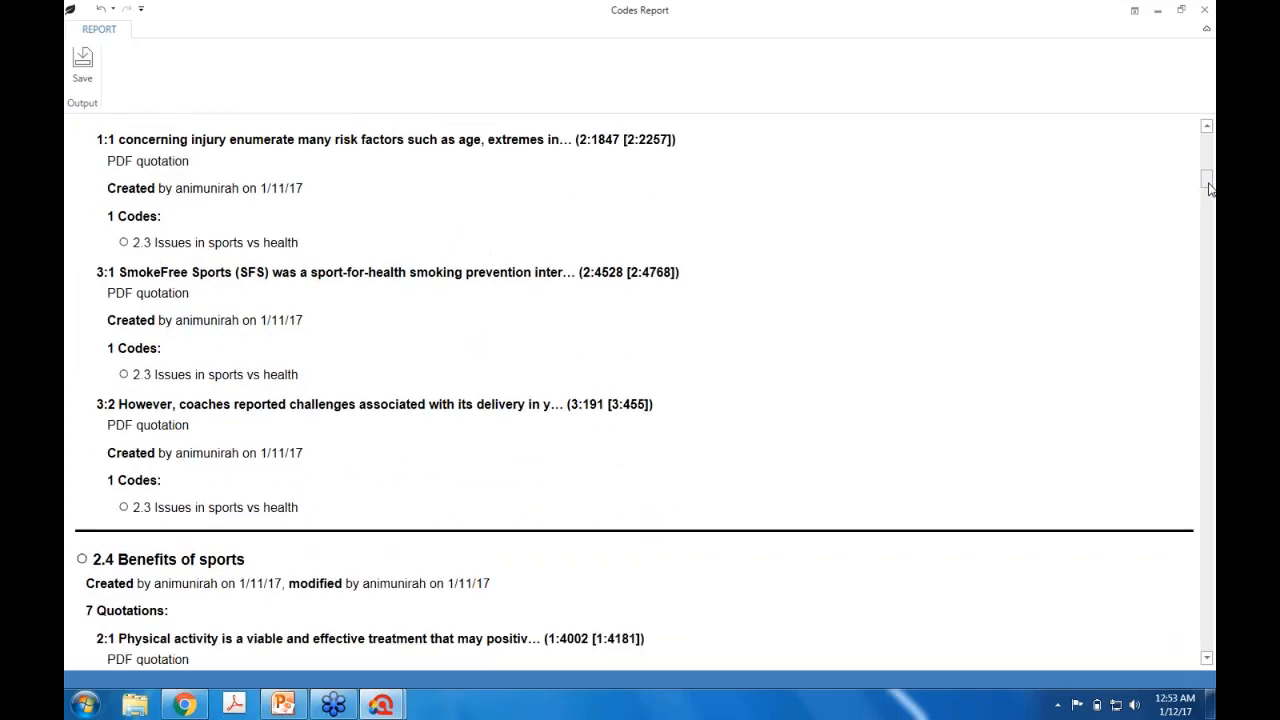
pyautogui.click(1204, 10)
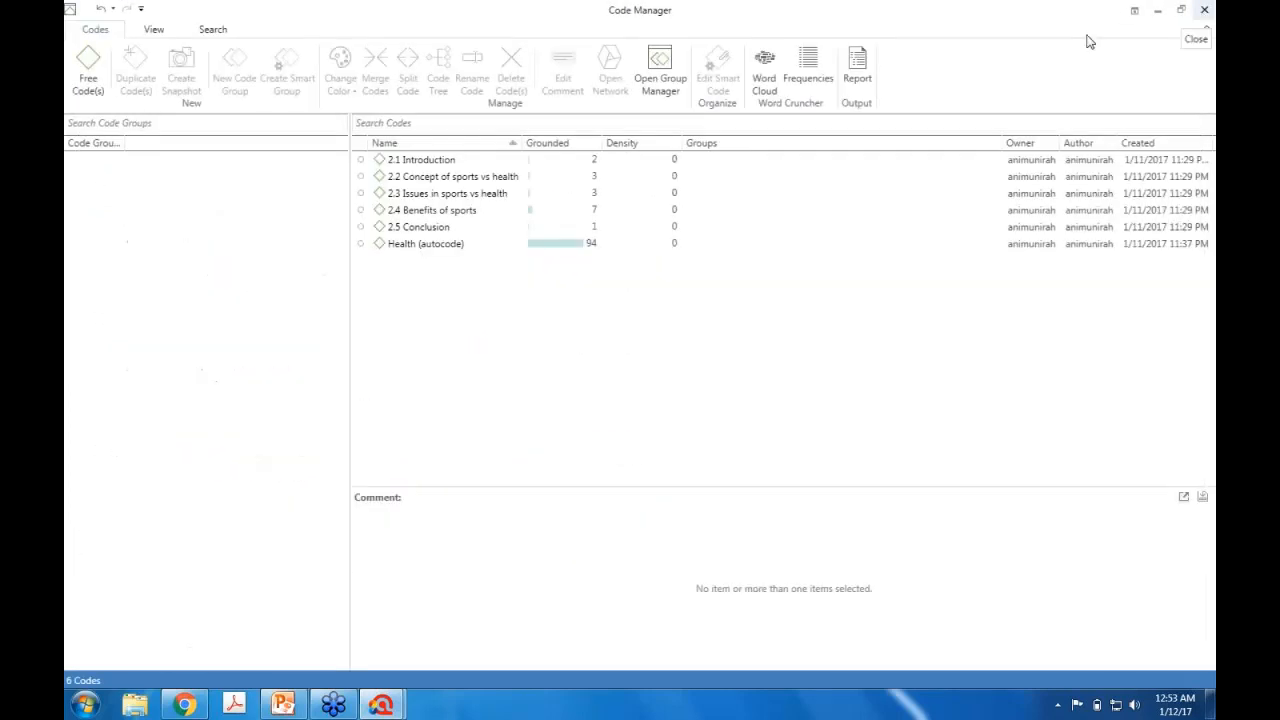
# Step: Create a second report on all codes, grouped by Documents
pyautogui.click(856, 76)
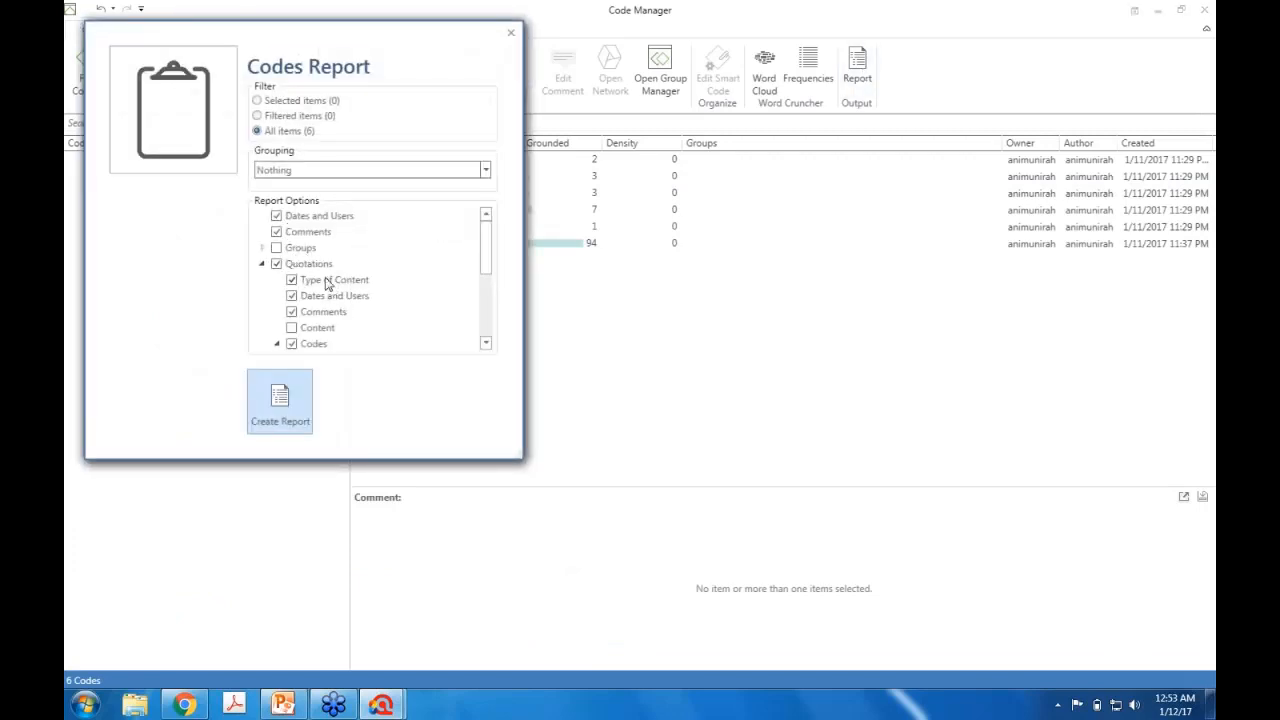
pyautogui.moveTo(483, 249)
pyautogui.mouseDown()
pyautogui.moveTo(483, 323)
pyautogui.moveTo(485, 228)
pyautogui.mouseUp()
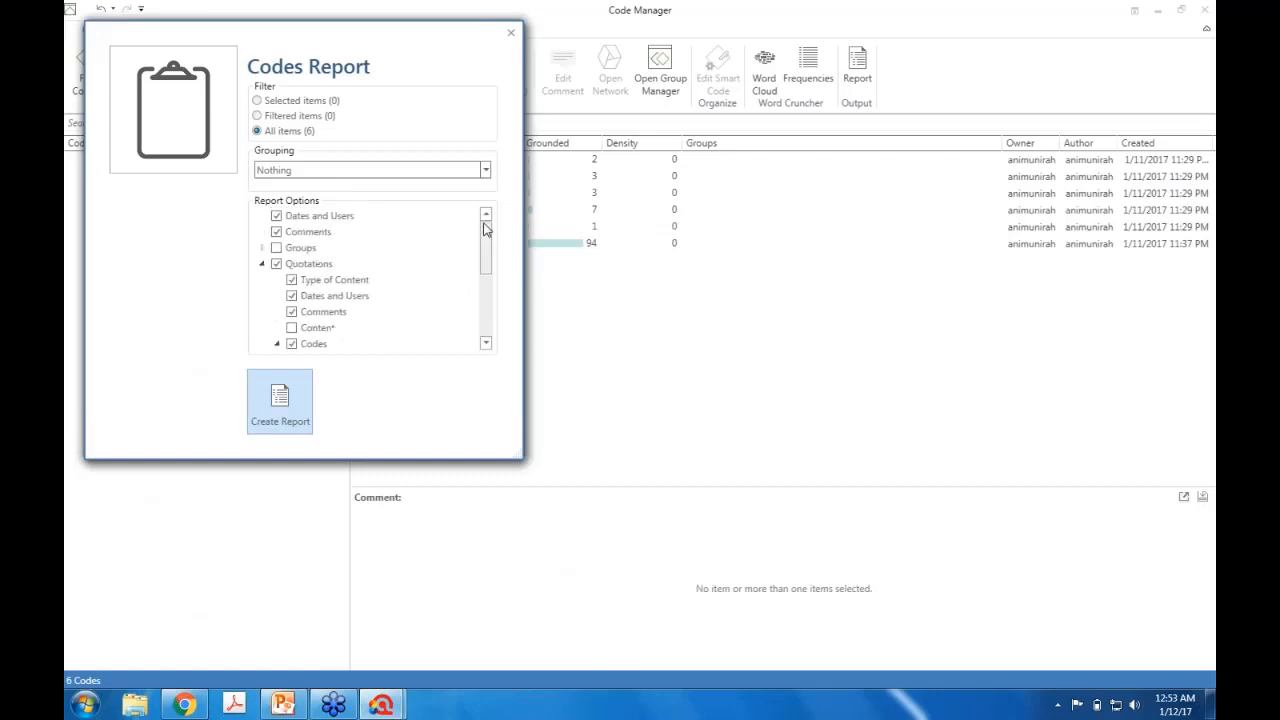
pyautogui.click(451, 173)
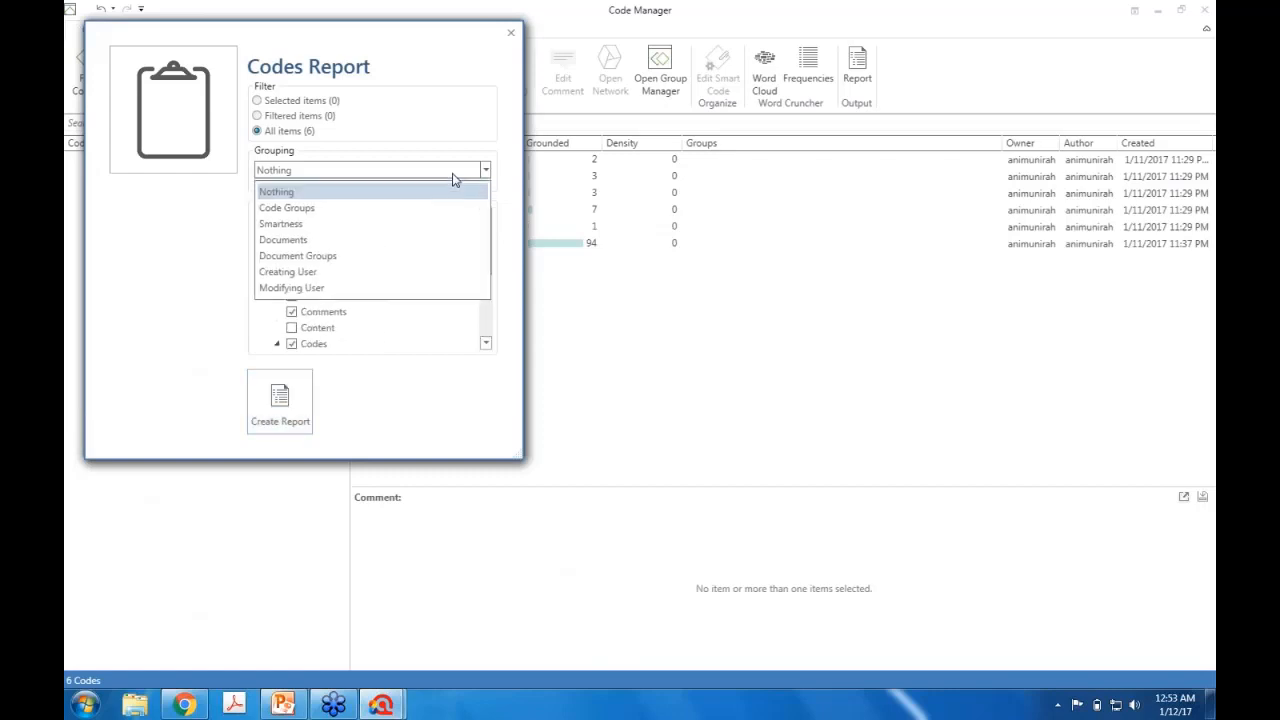
pyautogui.click(277, 245)
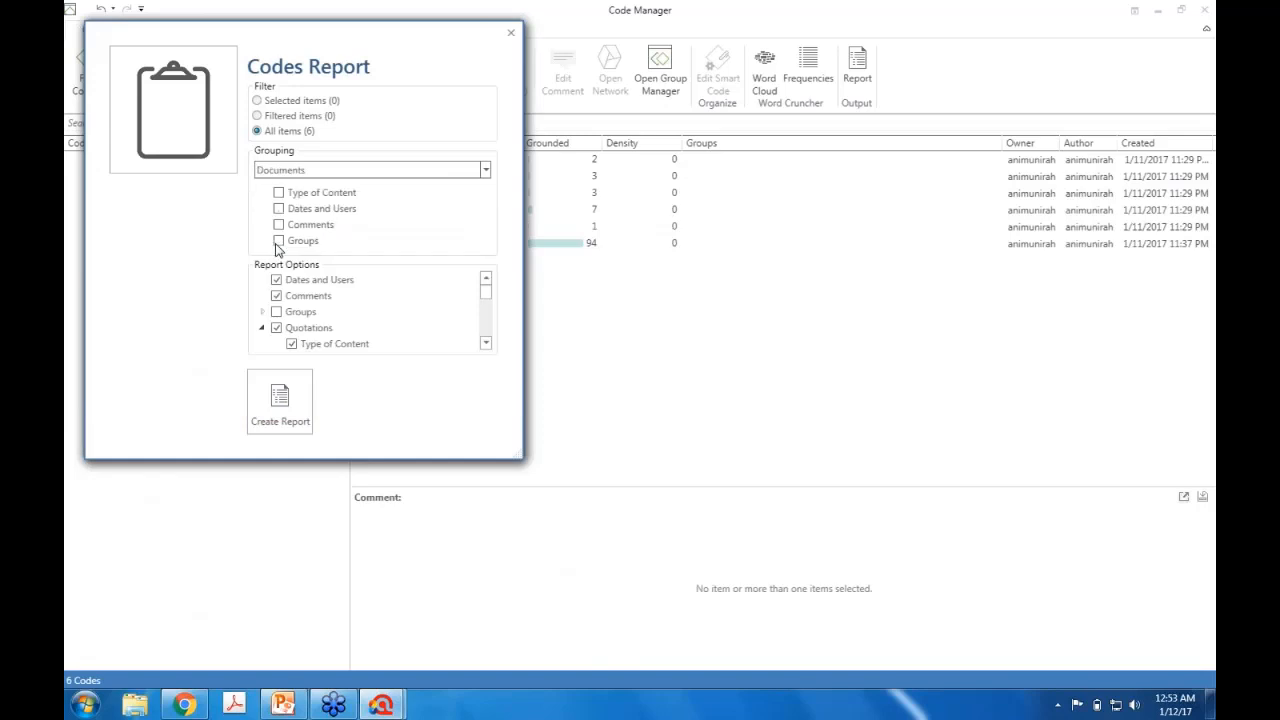
pyautogui.click(267, 400)
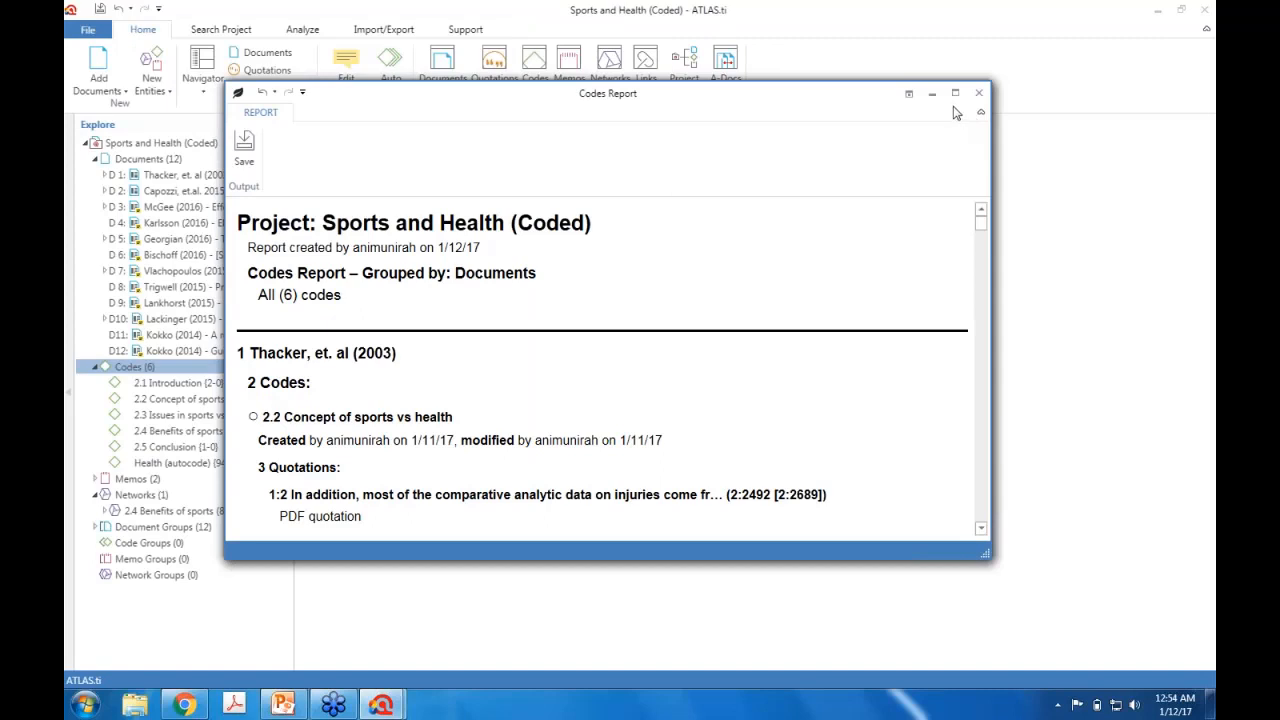
# Step: Maximize the grouped codes report, check its save formats without saving, and close the report and the Code Manager
pyautogui.click(955, 93)
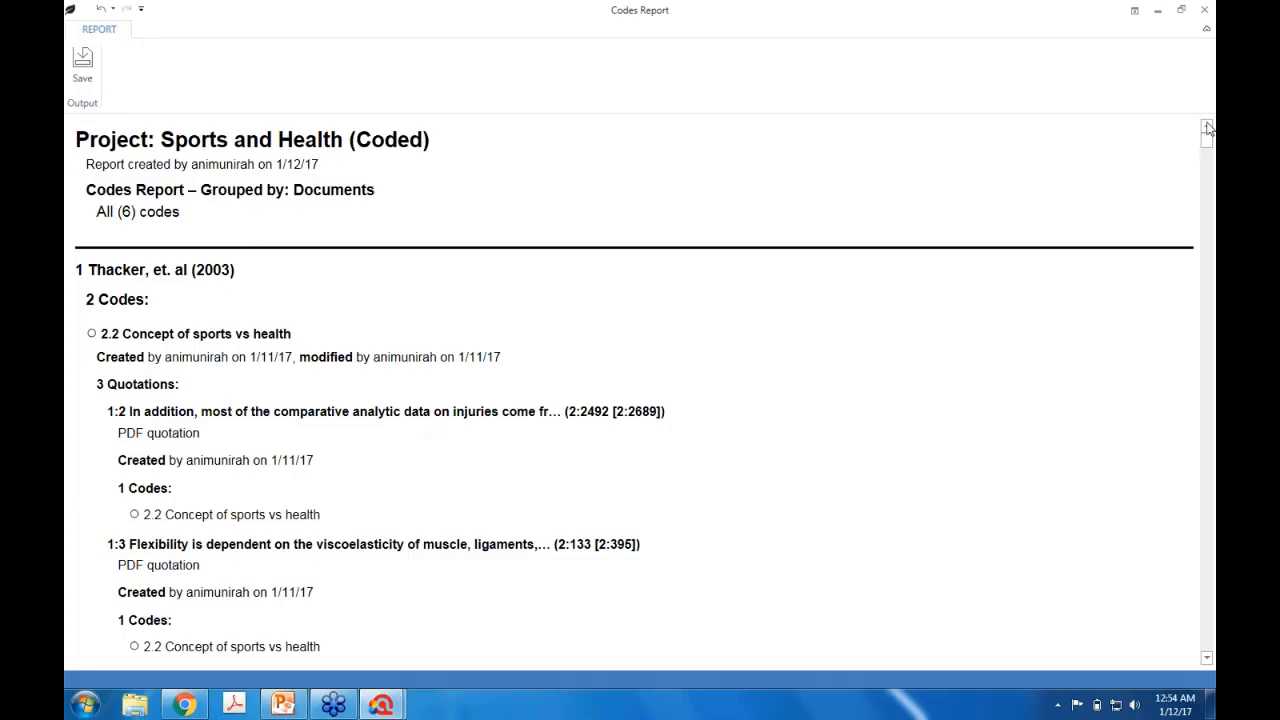
pyautogui.moveTo(1207, 128)
pyautogui.mouseDown()
pyautogui.moveTo(1213, 287)
pyautogui.moveTo(1207, 110)
pyautogui.mouseUp()
pyautogui.click(86, 84)
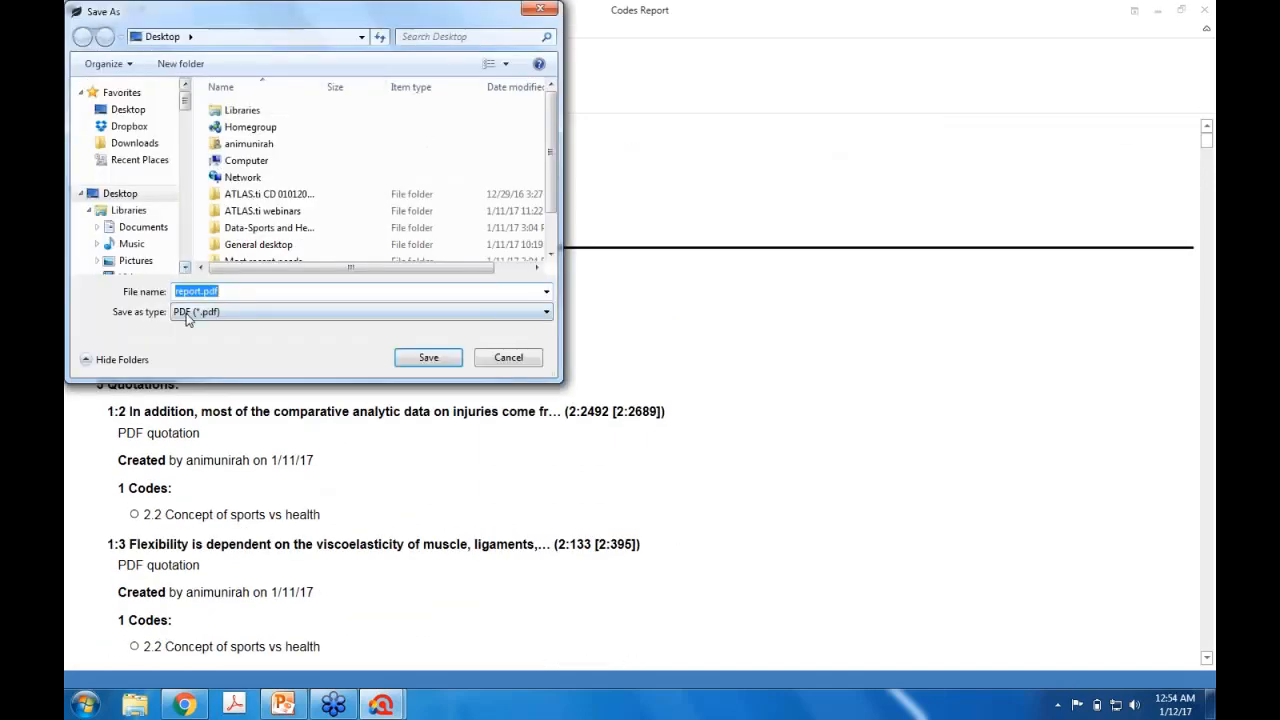
pyautogui.click(190, 312)
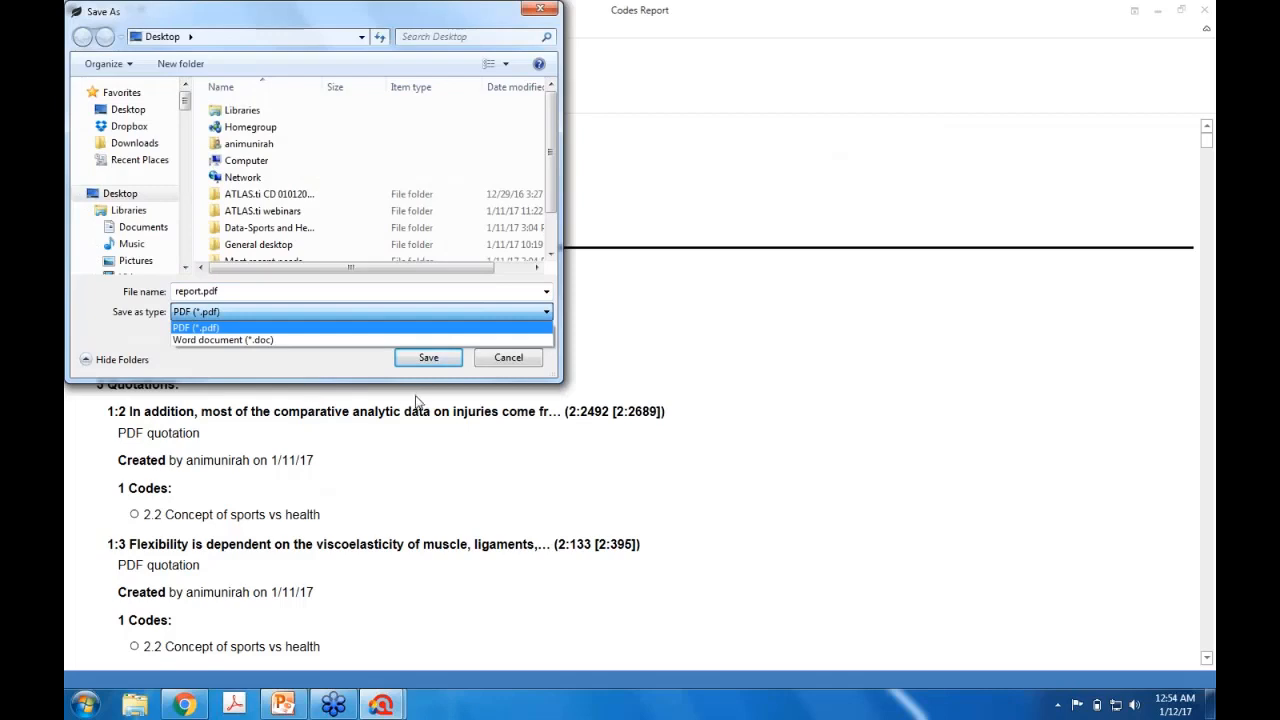
pyautogui.click(501, 361)
pyautogui.click(505, 360)
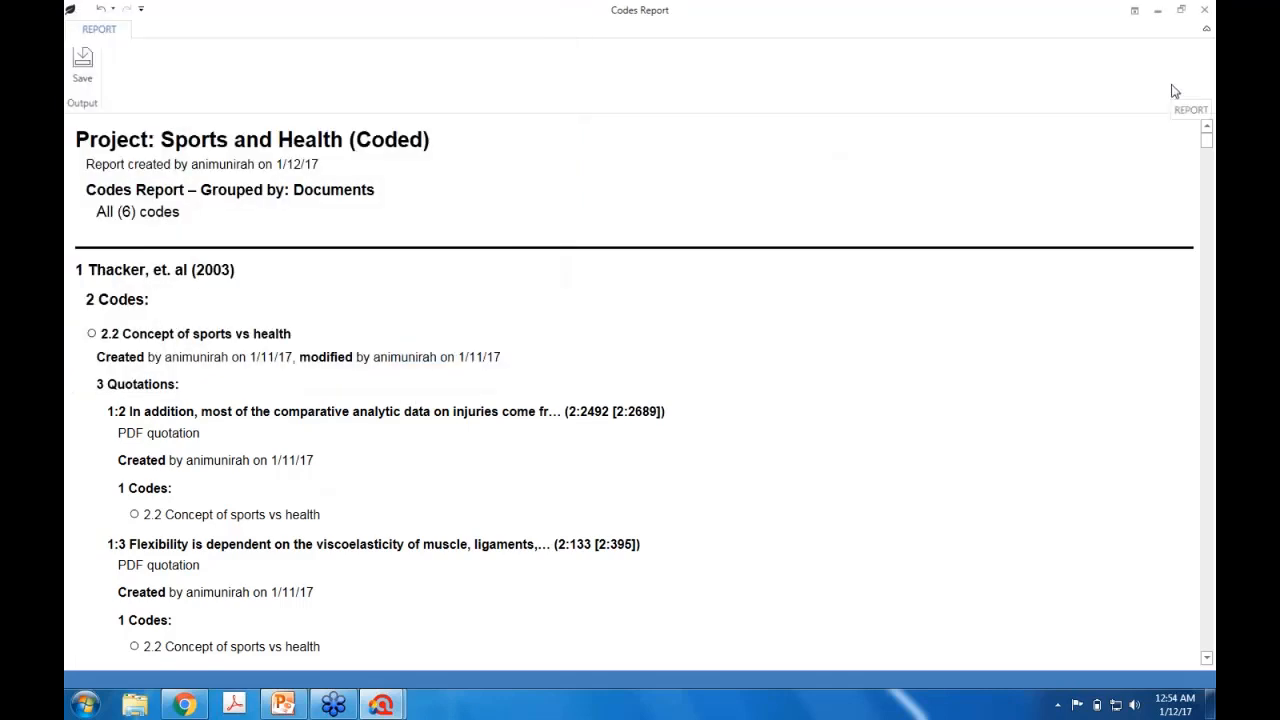
pyautogui.click(1206, 12)
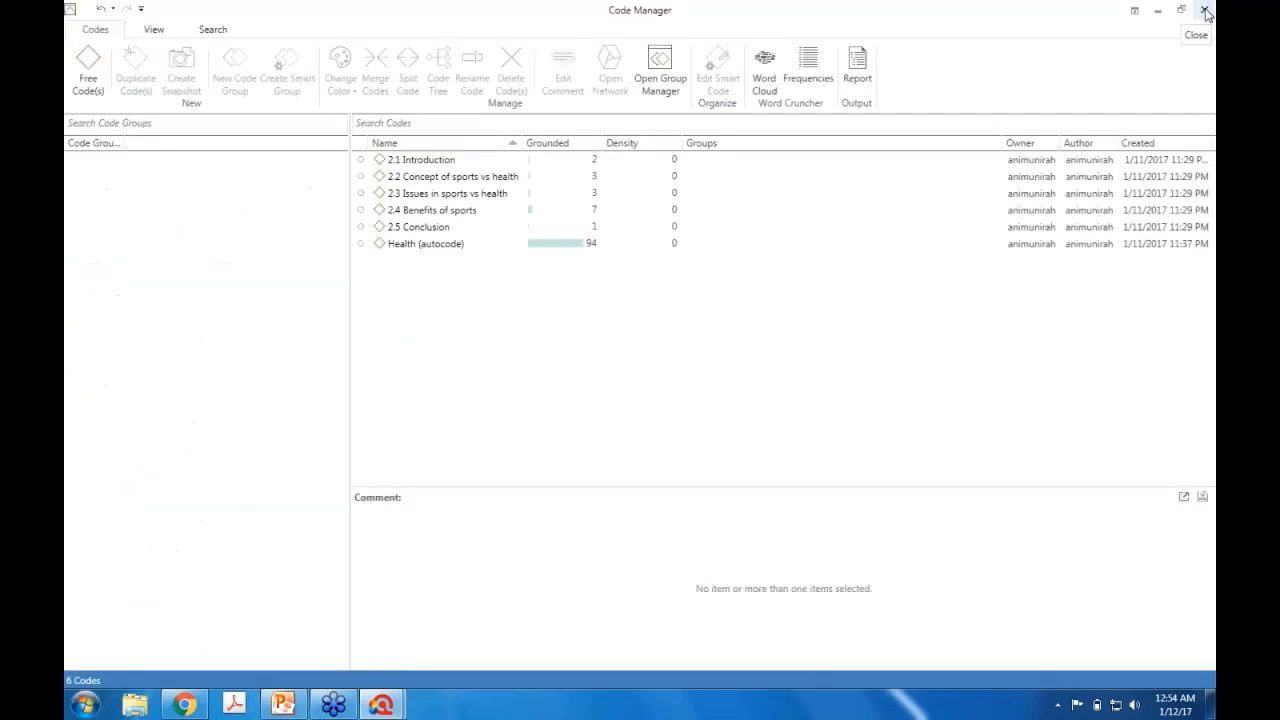
pyautogui.click(1206, 12)
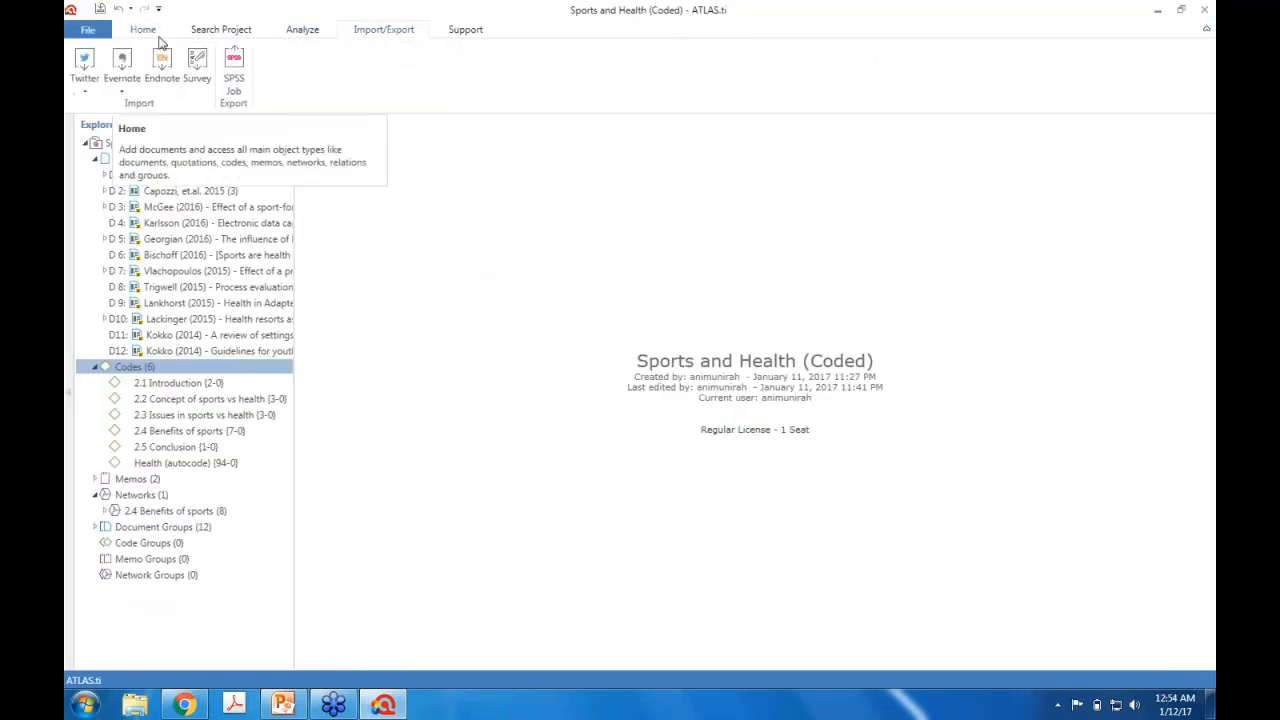
# Step: Open the Code-Document Table and include the code "Health (autocode)" in it
pyautogui.click(292, 32)
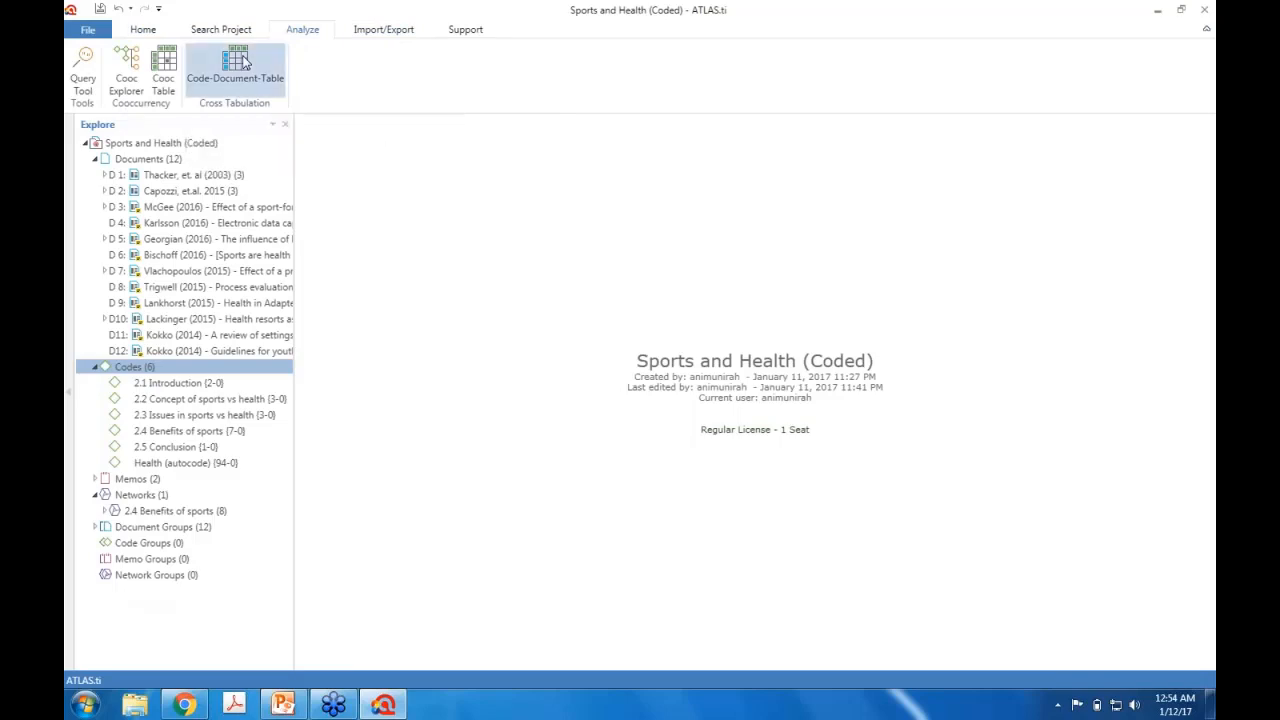
pyautogui.click(237, 65)
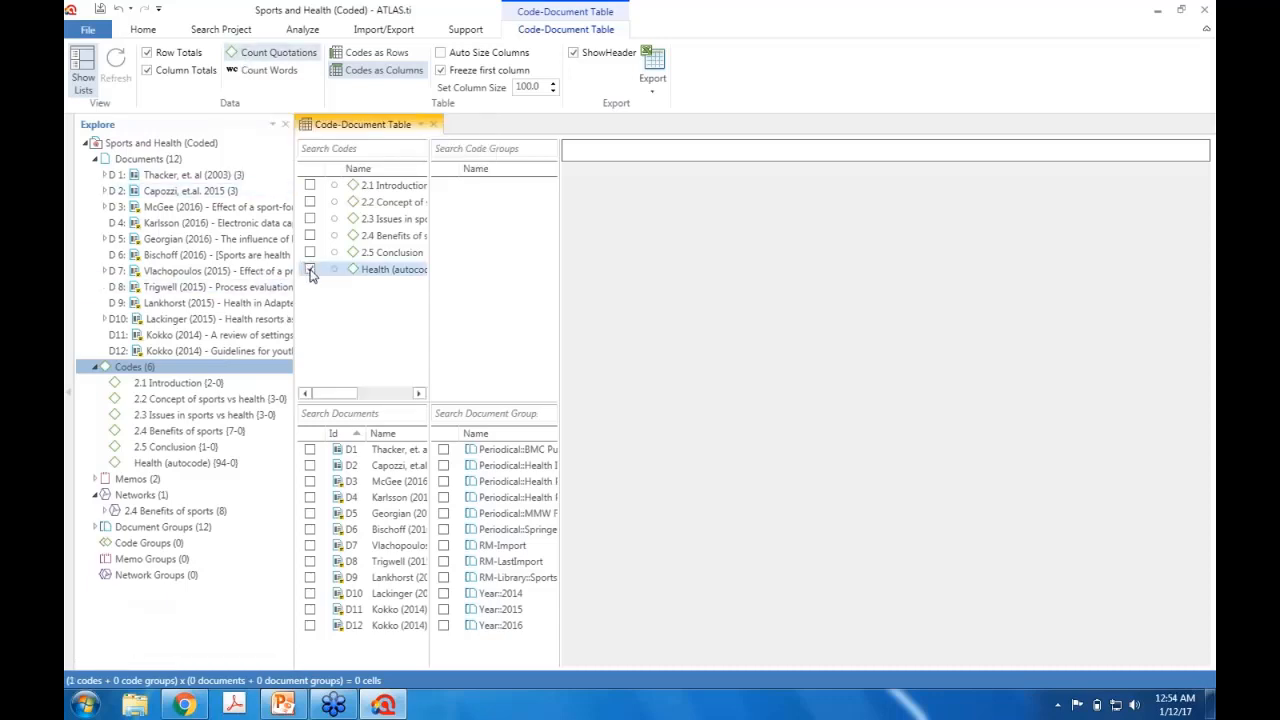
pyautogui.click(310, 270)
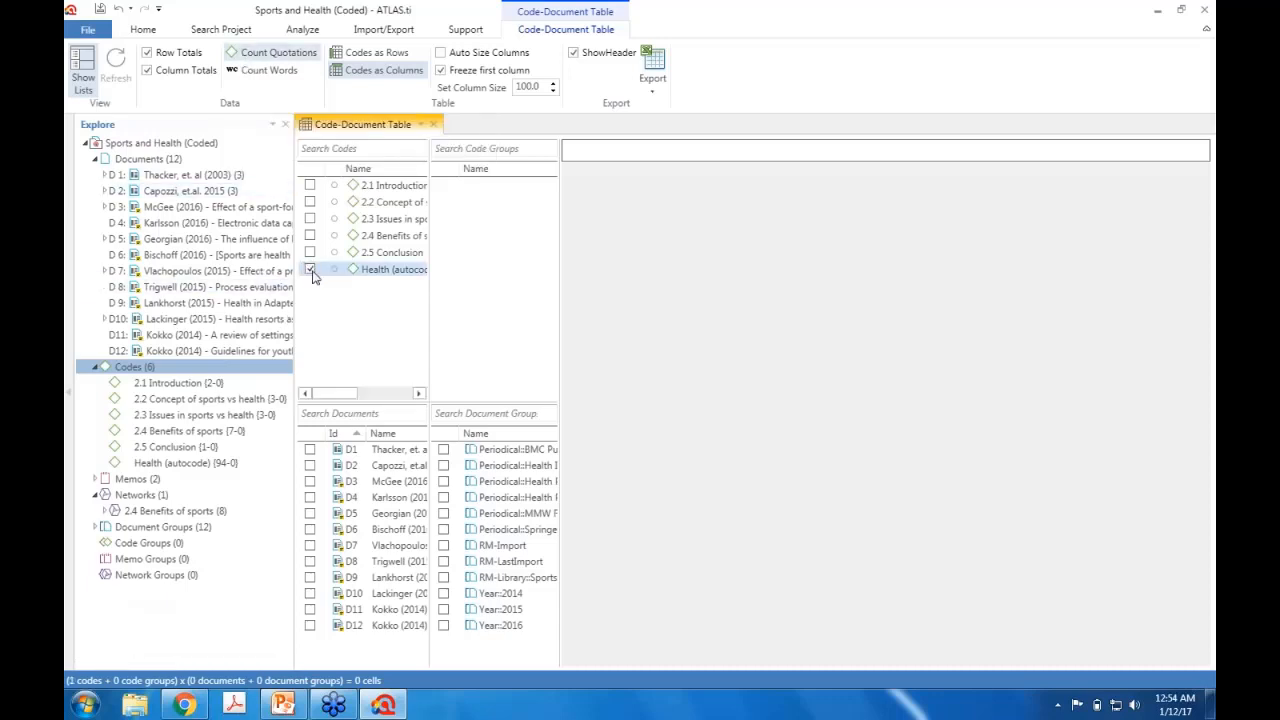
# Step: Include all twelve documents, D1 to D12, in the Code-Document Table
pyautogui.click(310, 450)
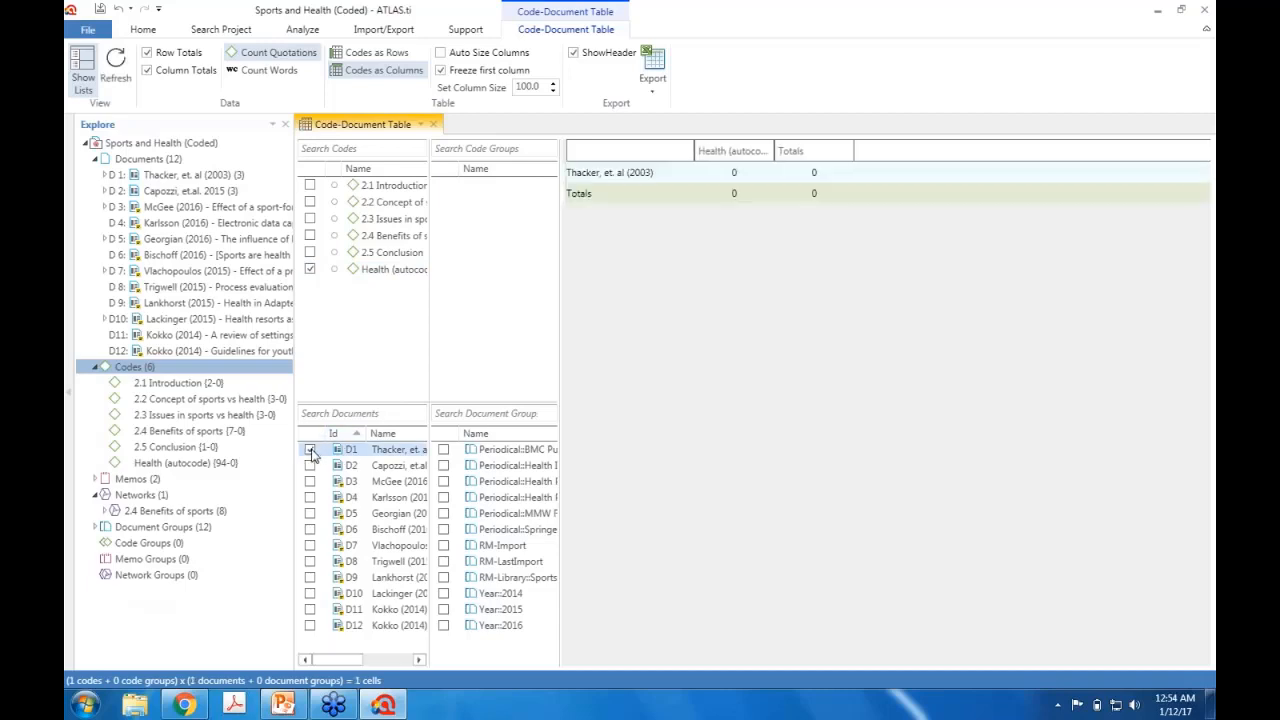
pyautogui.click(310, 626)
pyautogui.click(310, 610)
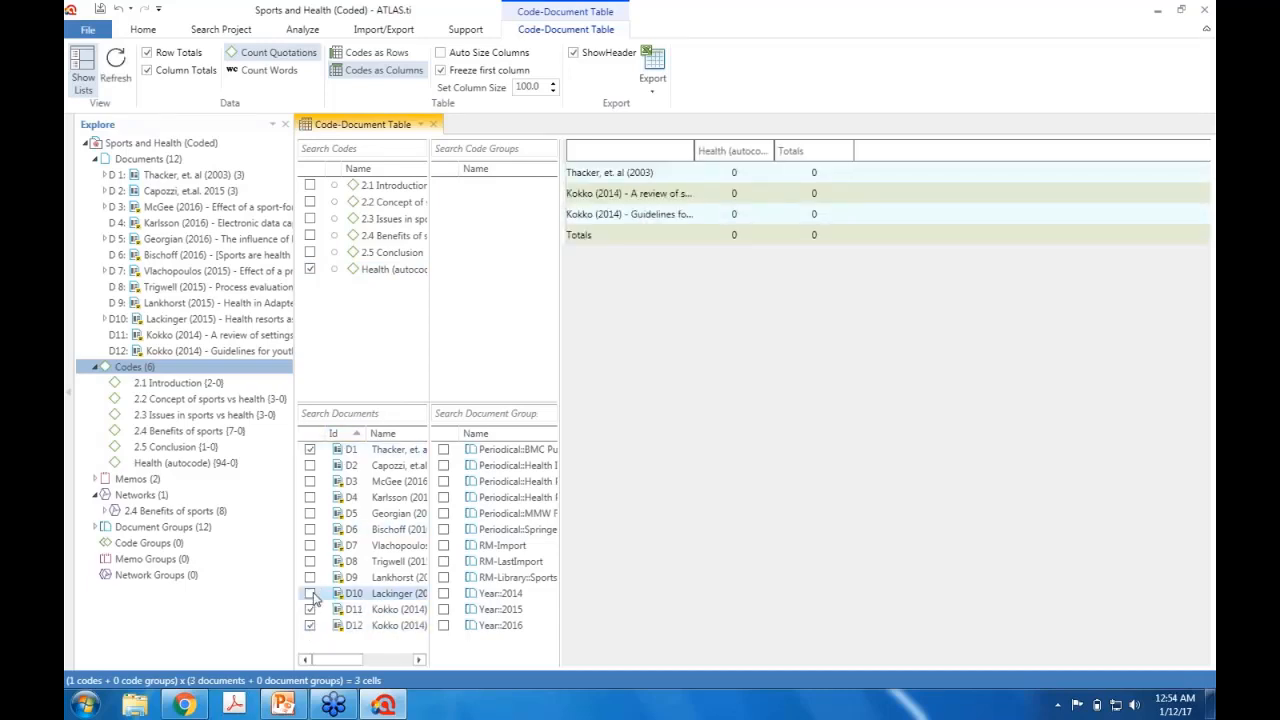
pyautogui.click(310, 594)
pyautogui.click(310, 578)
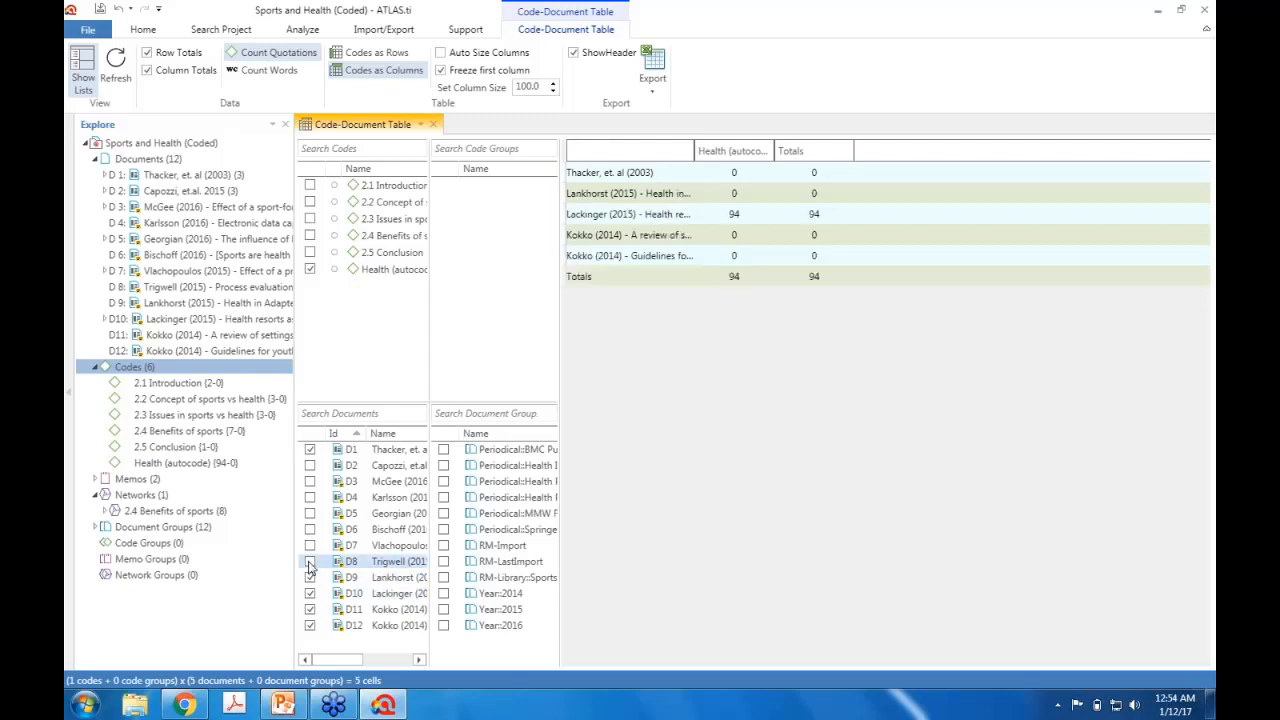
pyautogui.click(310, 562)
pyautogui.click(310, 546)
pyautogui.click(310, 530)
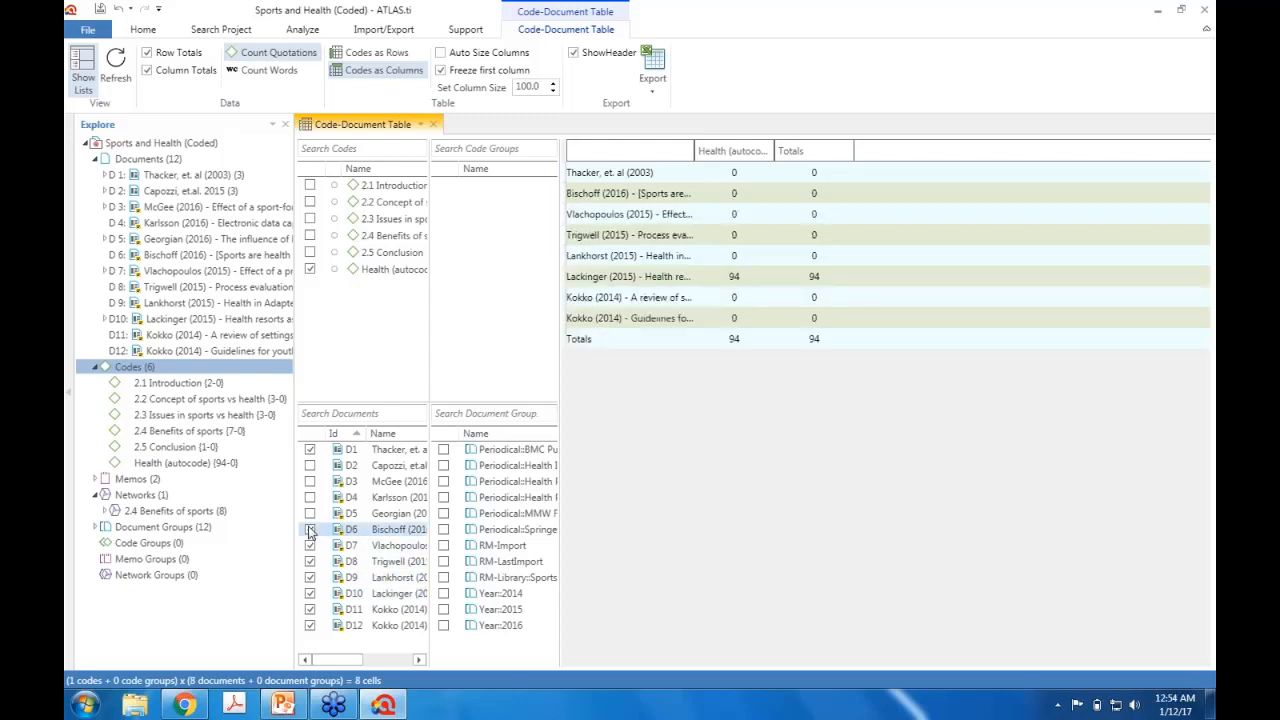
pyautogui.click(310, 514)
pyautogui.click(310, 498)
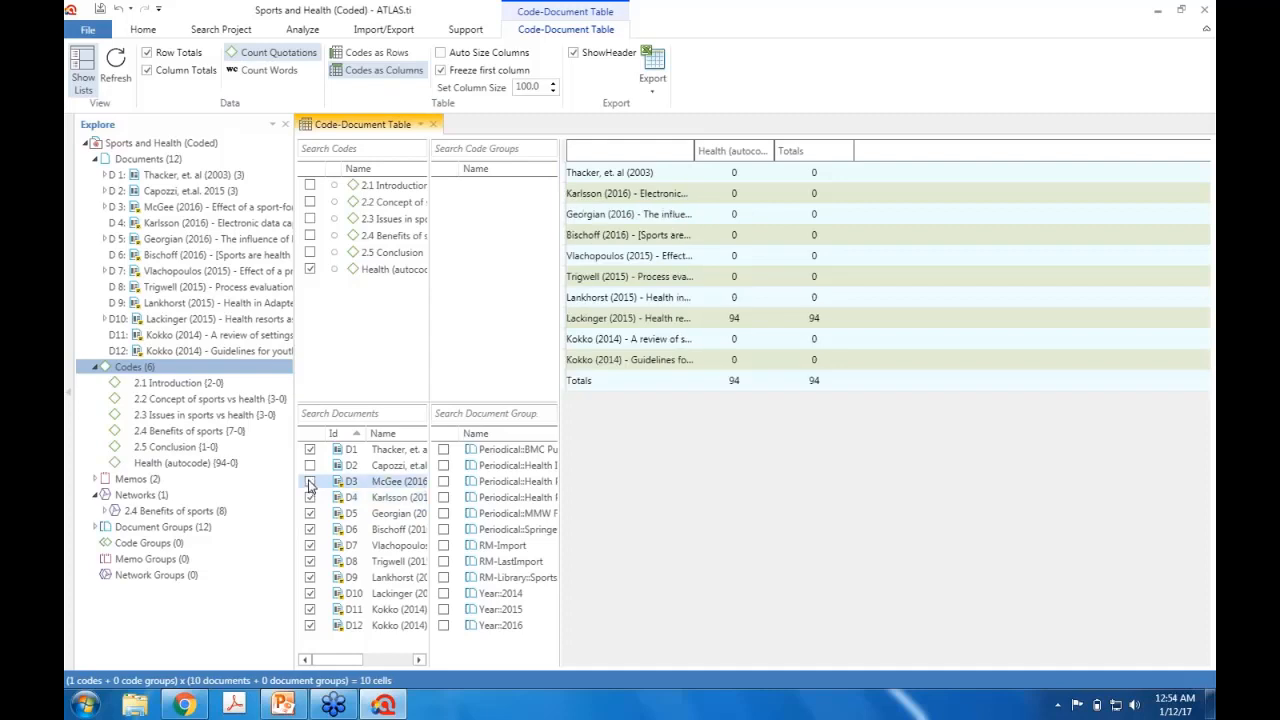
pyautogui.click(310, 466)
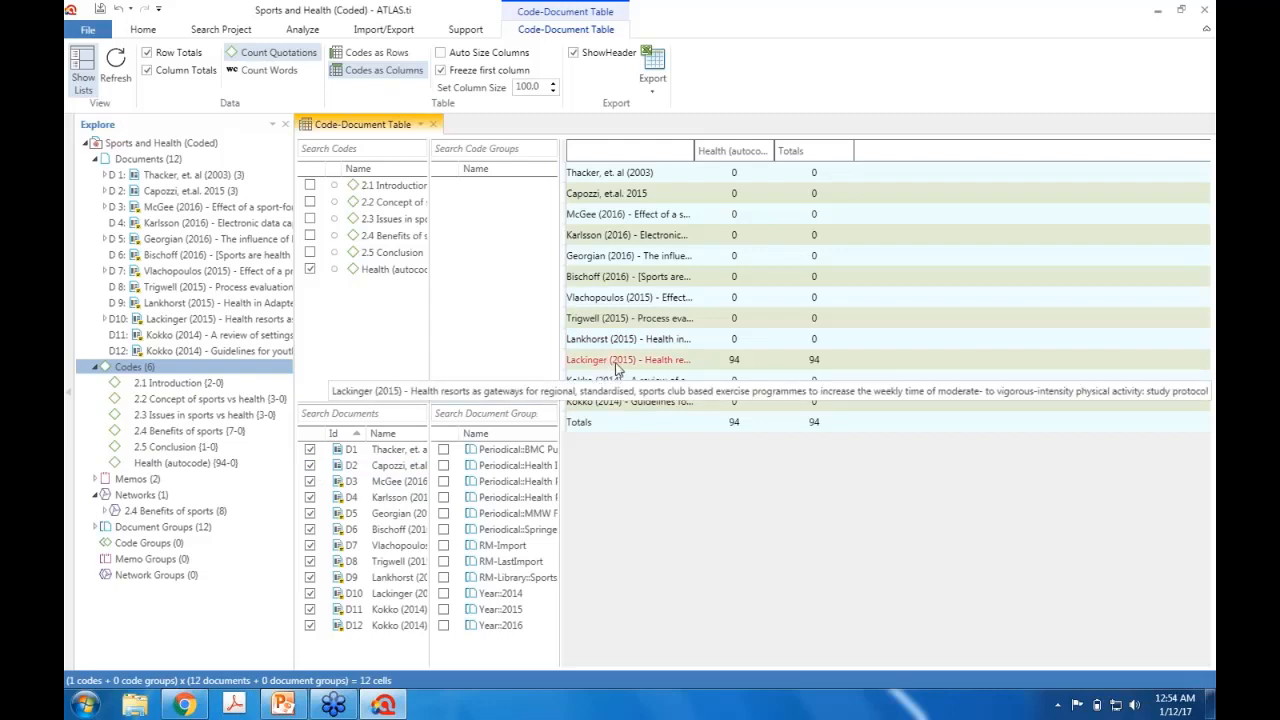
# Step: Add the codes 2.1 Introduction through 2.5 Conclusion to the Code-Document Table alongside the autocoded Health code
pyautogui.click(310, 253)
pyautogui.click(310, 236)
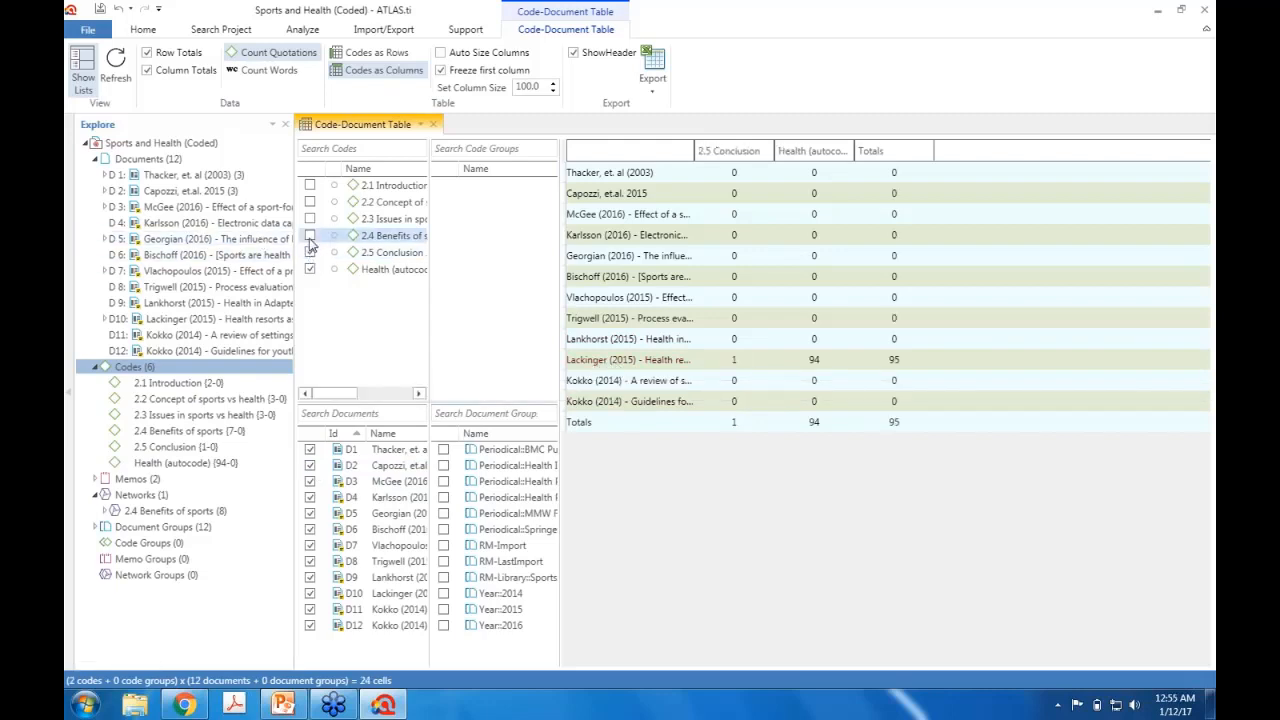
pyautogui.click(310, 220)
pyautogui.click(311, 202)
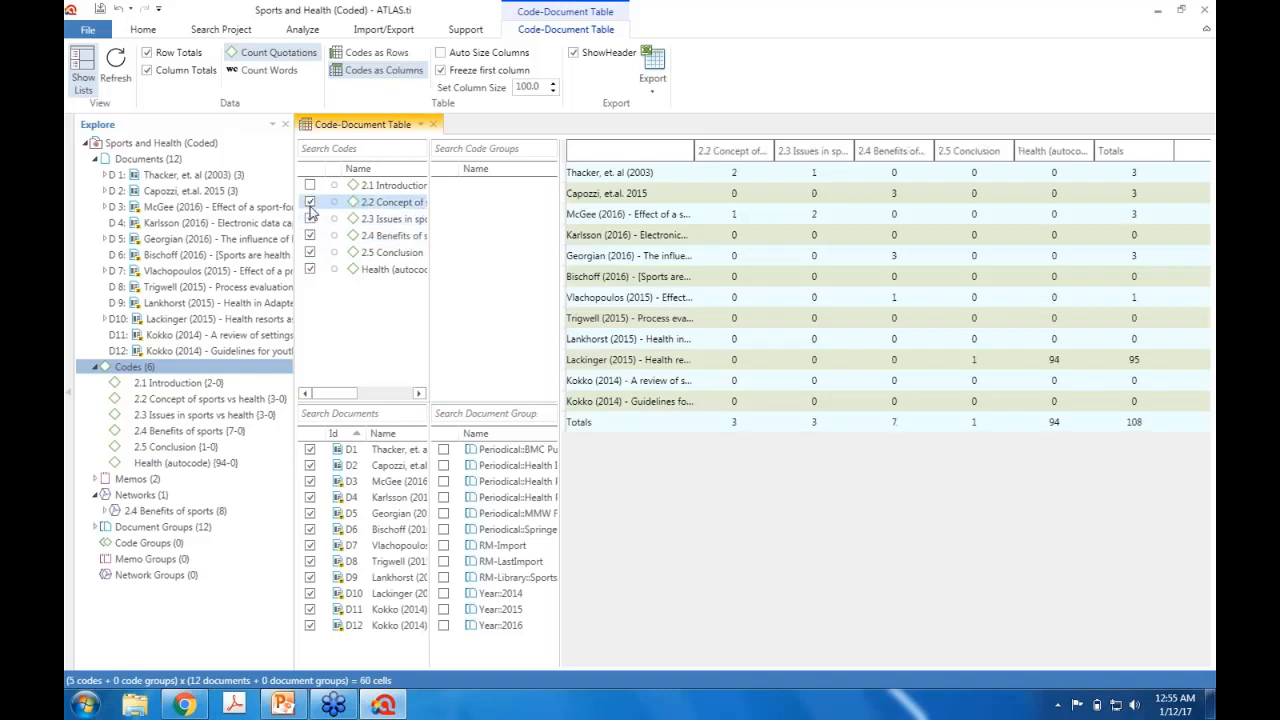
pyautogui.click(310, 186)
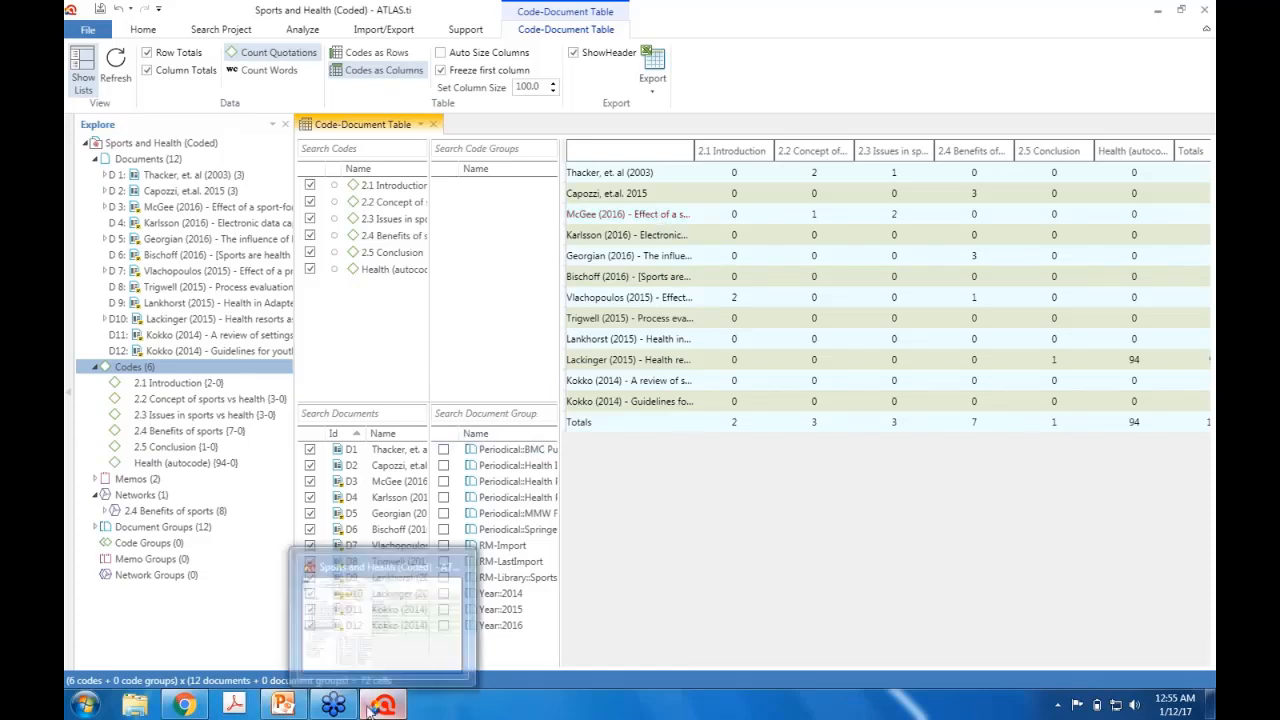
# Step: Switch to the PowerPoint slide show and advance to the slide on how ATLAS.ti can help with literature review
pyautogui.click(285, 708)
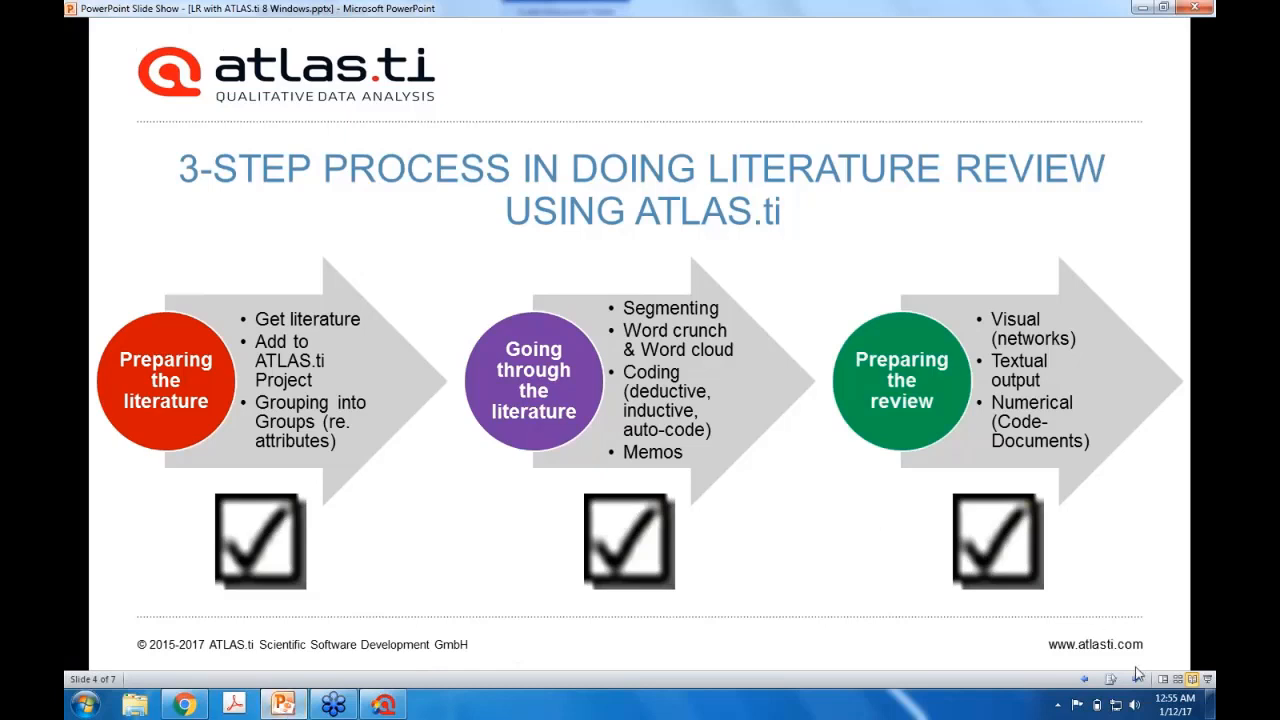
pyautogui.click(1136, 678)
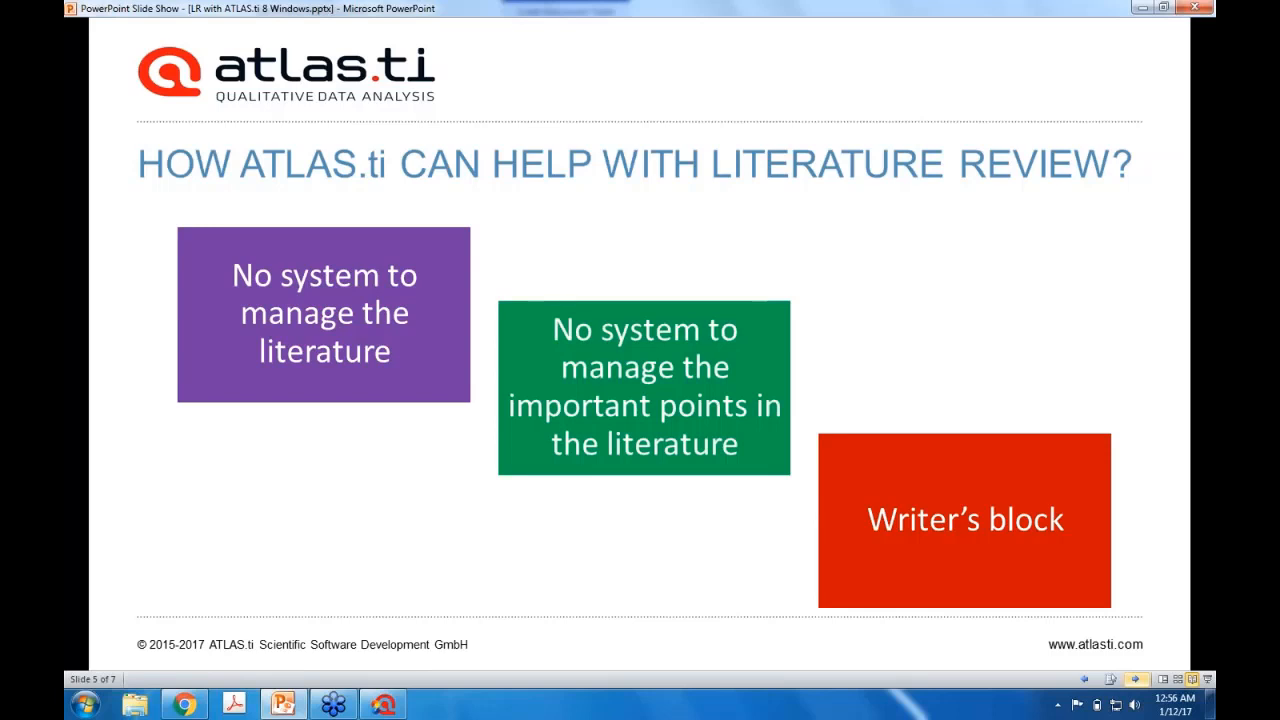
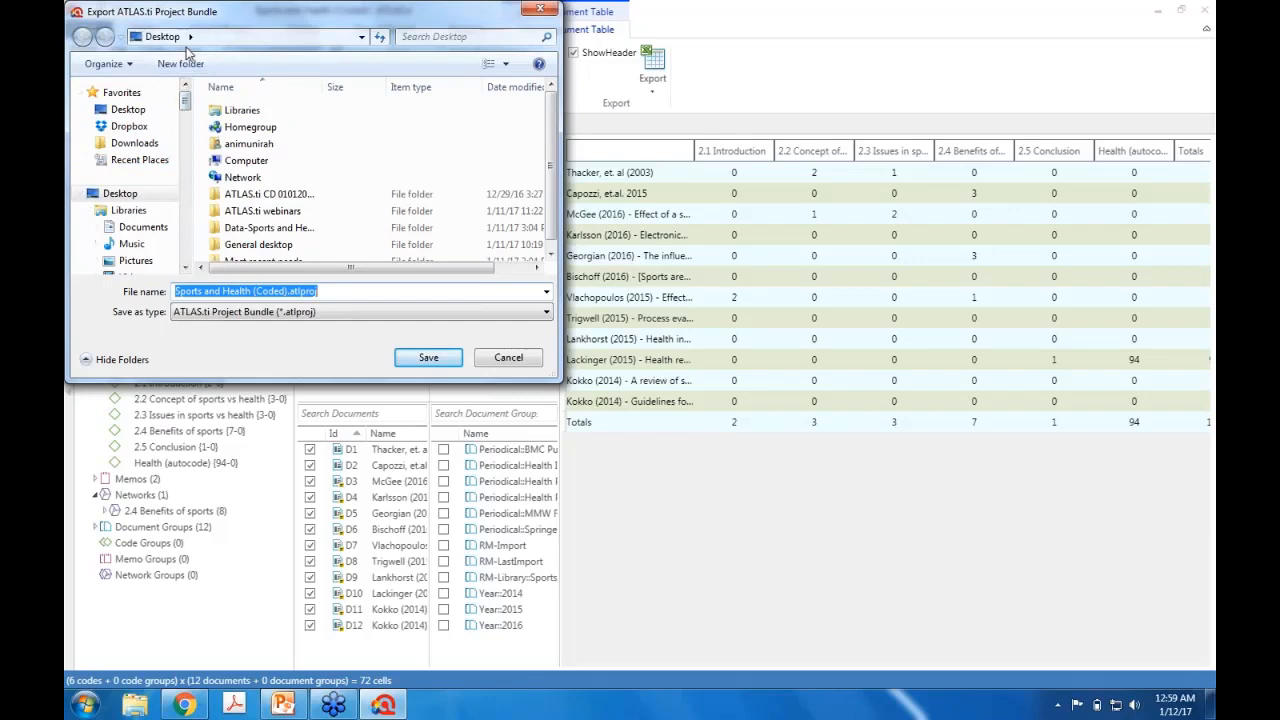
# Step: Export the project bundle to the Desktop as "Sports and Health (Coded).atlproj", and close ATLAS.ti, saving the project changes
pyautogui.click(430, 360)
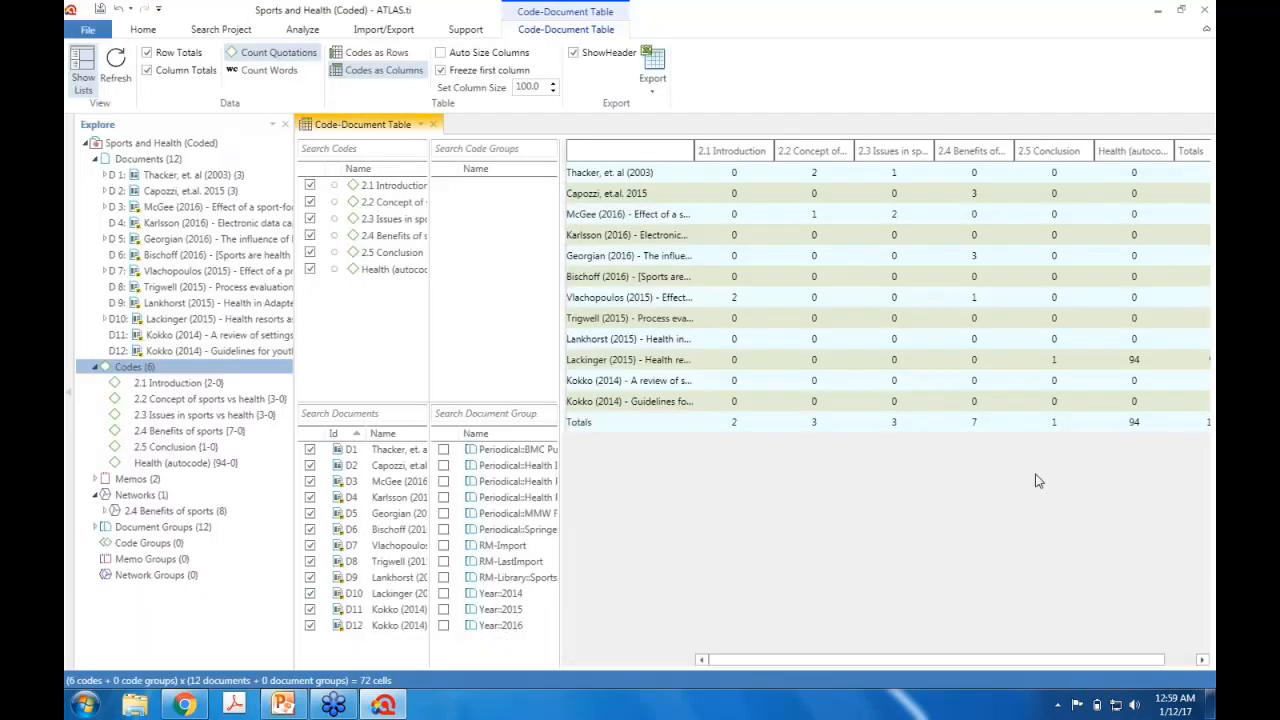
pyautogui.click(1204, 9)
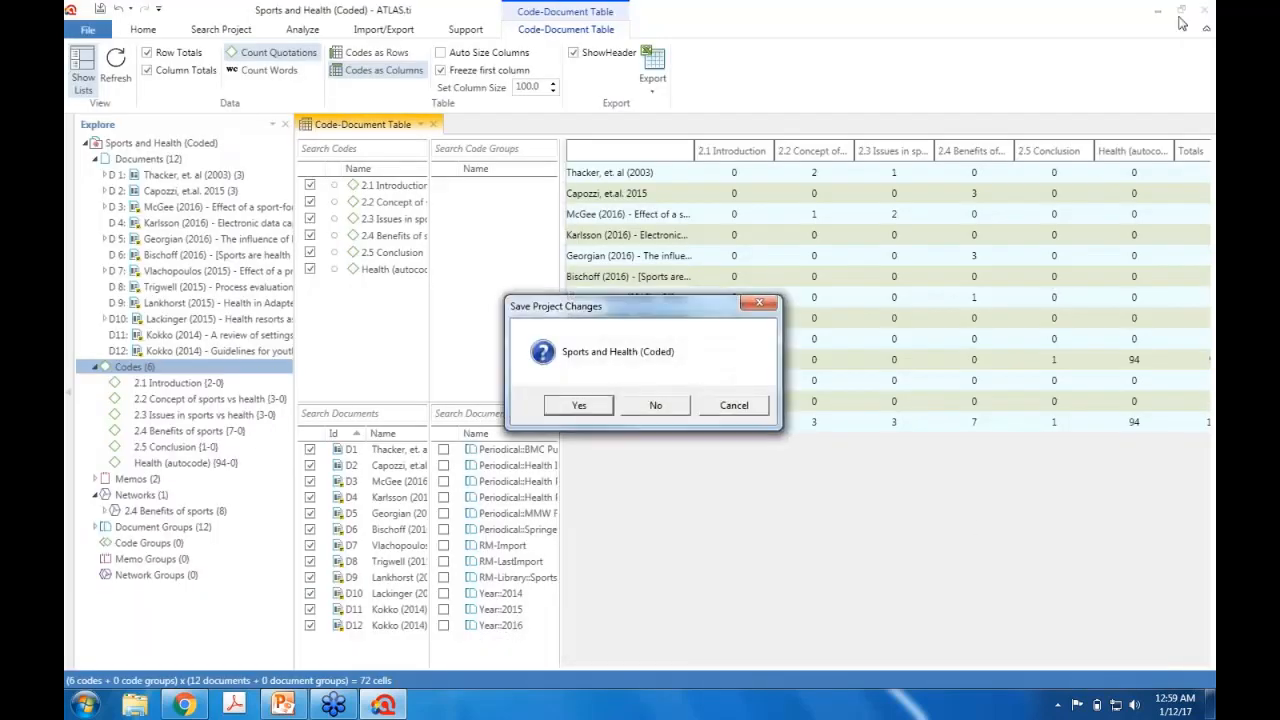
pyautogui.click(586, 407)
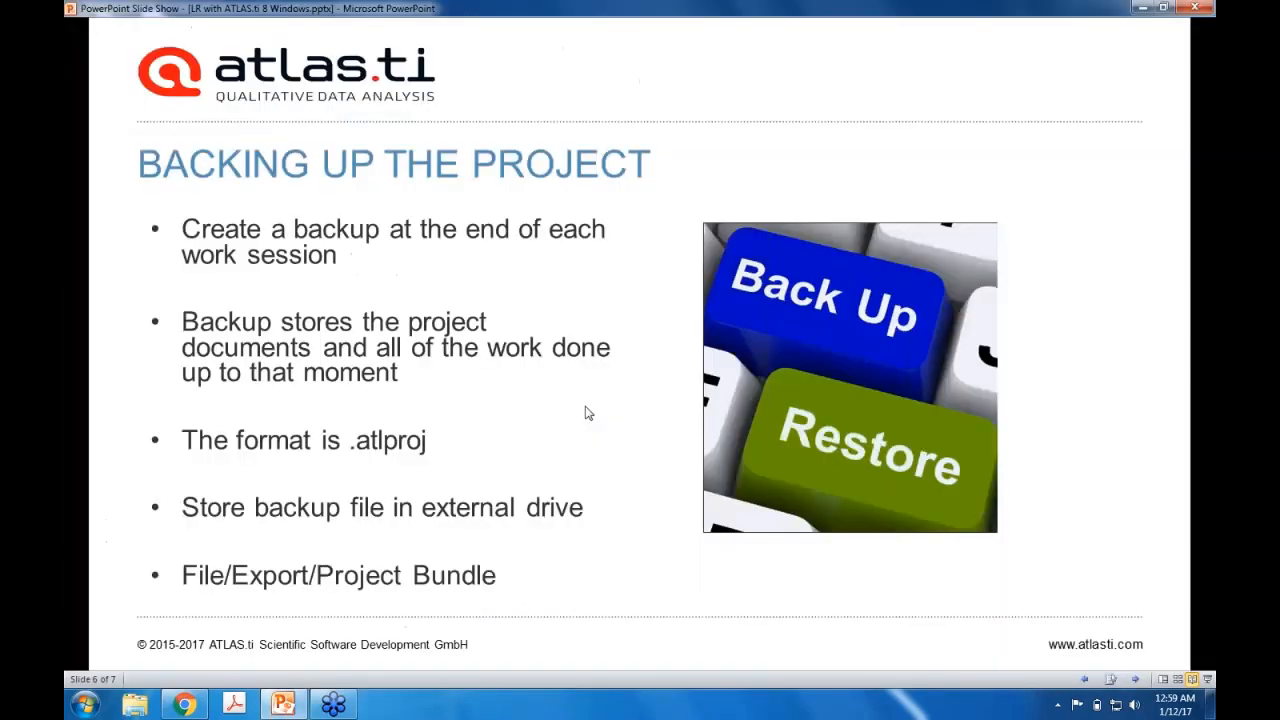
# Step: Minimize the slide show and move the exported project bundle file on the desktop beside the ATLAS.ti 8.0 shortcut
pyautogui.click(1142, 8)
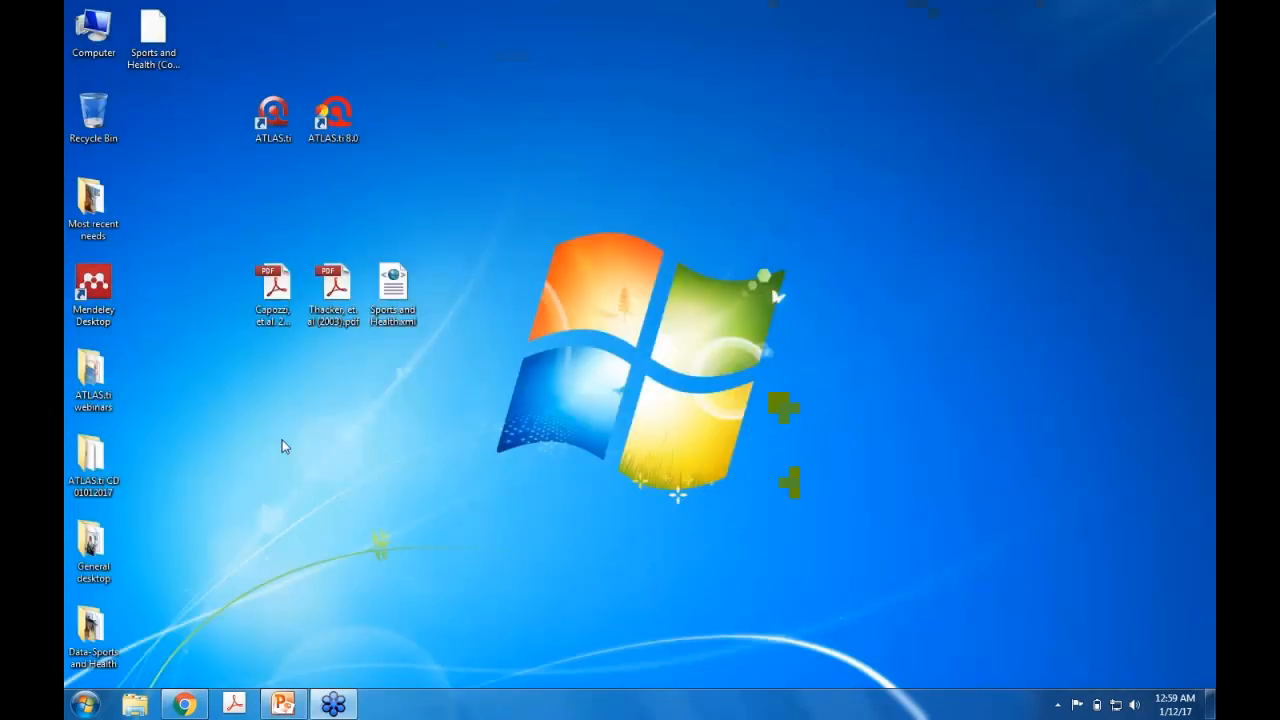
pyautogui.moveTo(147, 62)
pyautogui.mouseDown()
pyautogui.moveTo(268, 140)
pyautogui.moveTo(417, 175)
pyautogui.moveTo(405, 160)
pyautogui.mouseUp()
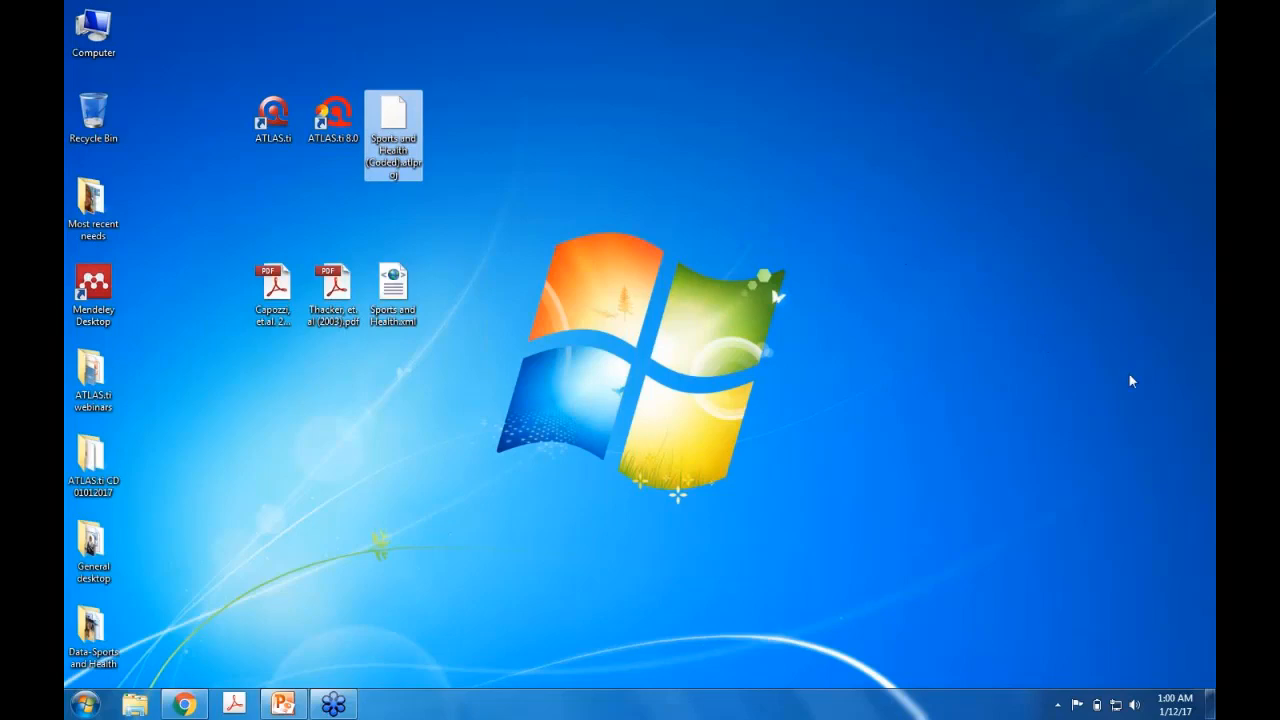
pyautogui.click(1161, 415)
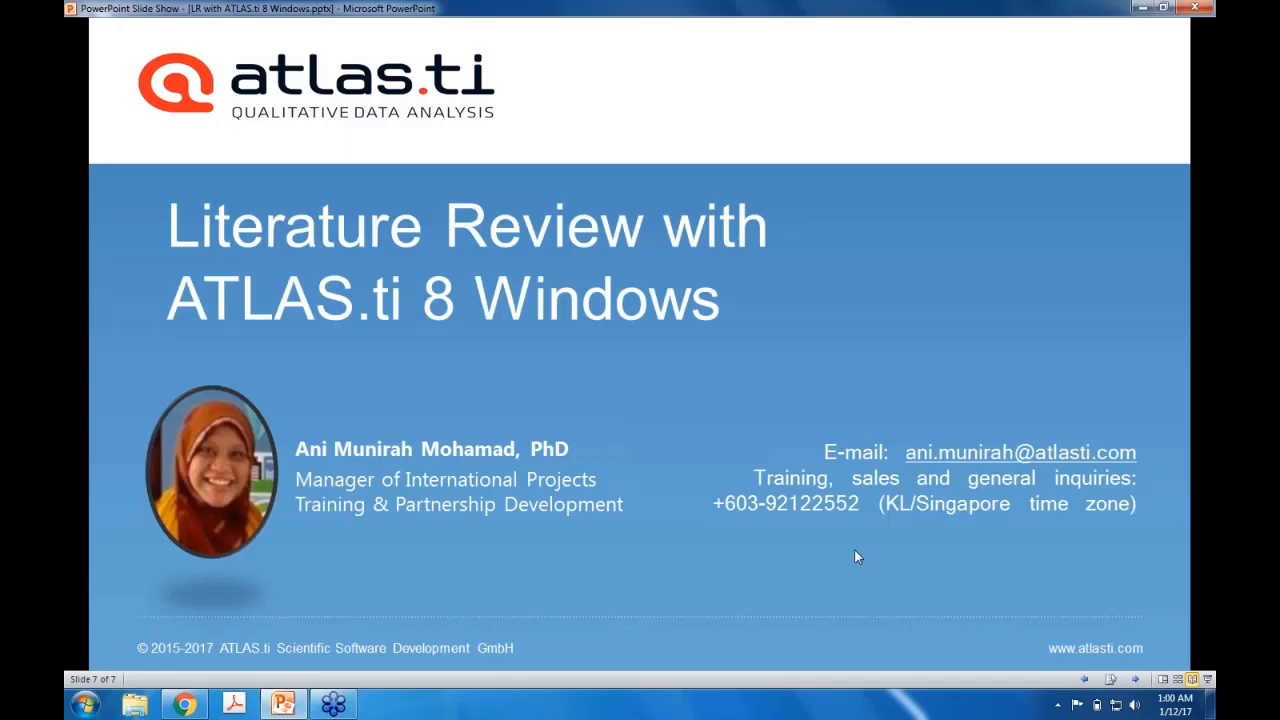
# Step: Switch to Chrome and look over the Product, Support, Learning and Institutions sections offered on atlasti.com
pyautogui.click(184, 706)
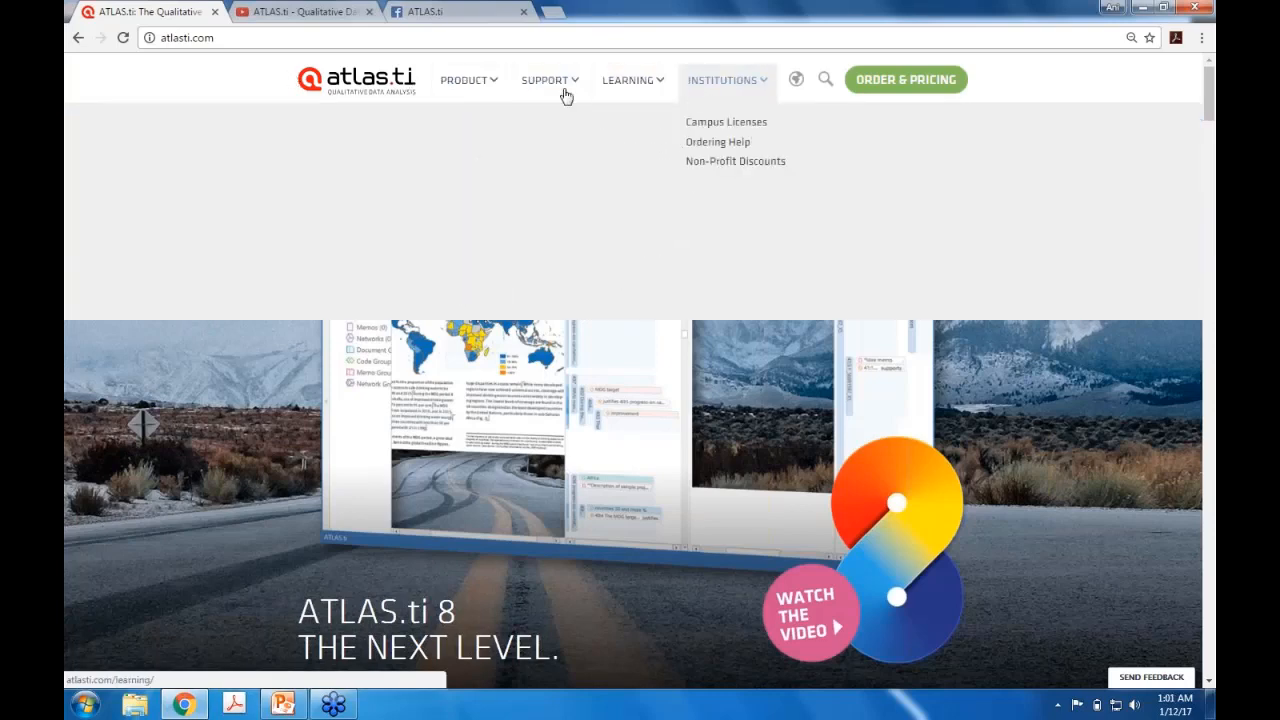
pyautogui.moveTo(537, 97)
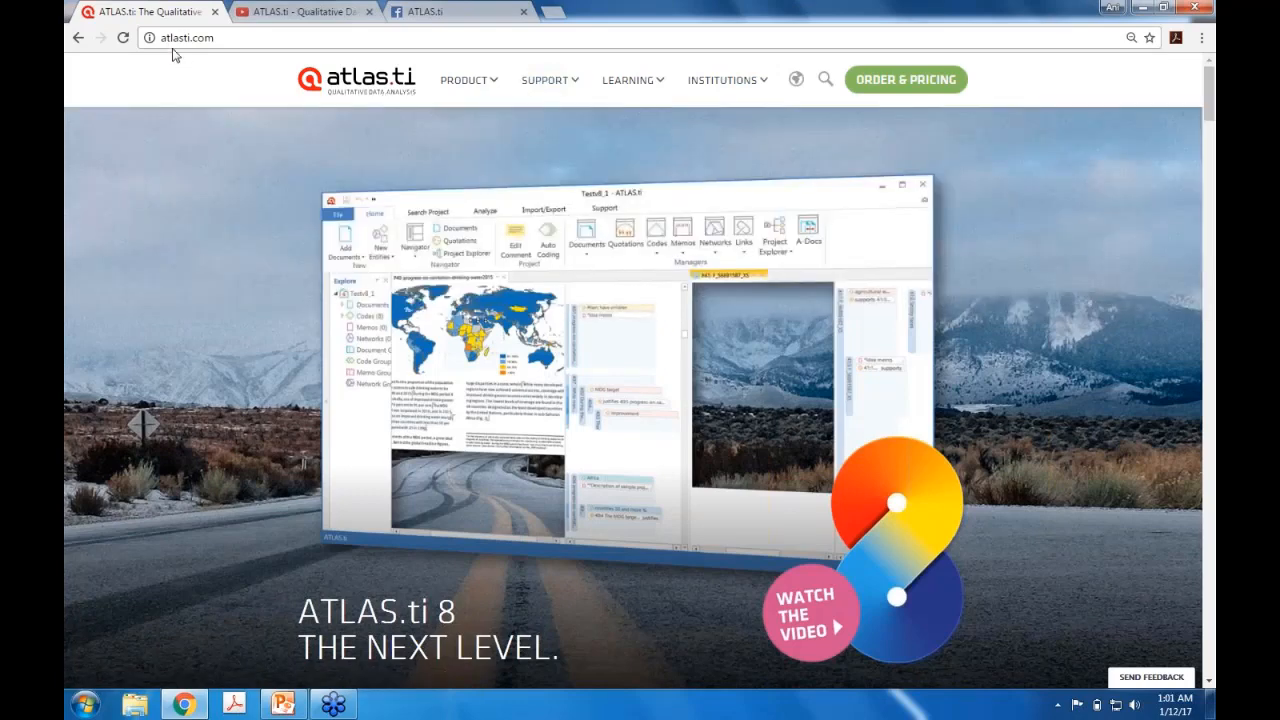
pyautogui.moveTo(468, 80)
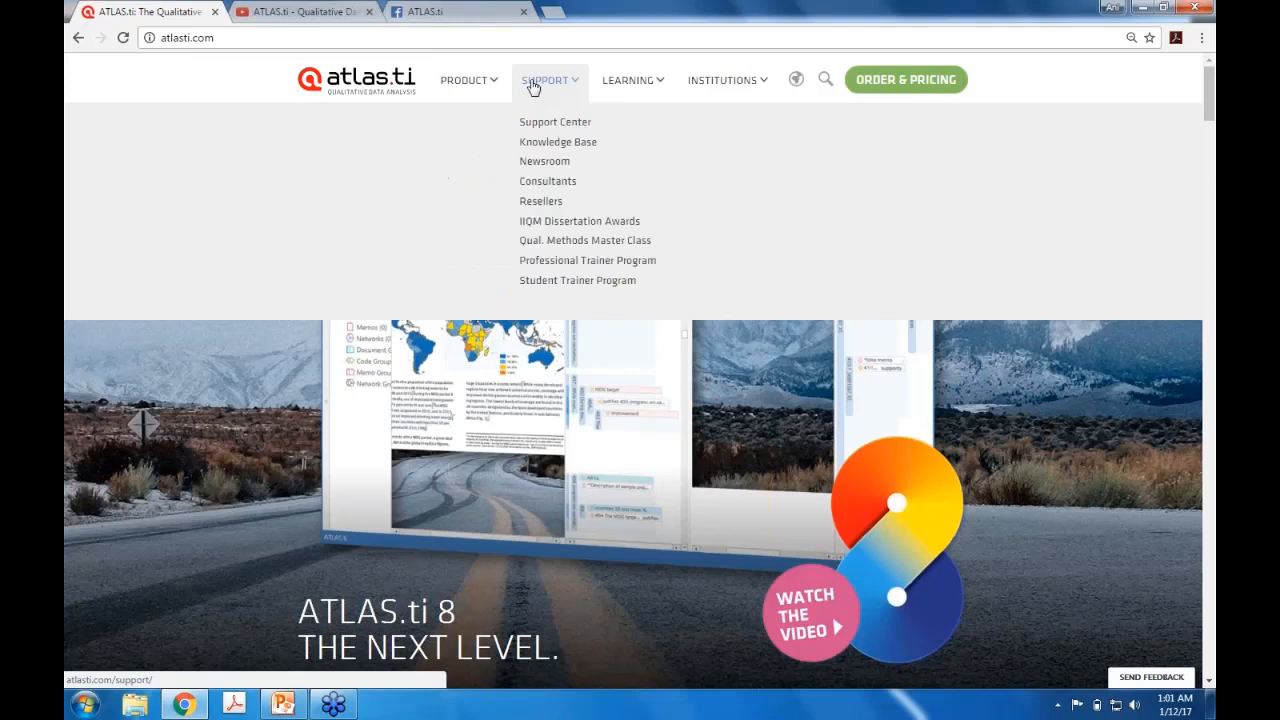
pyautogui.moveTo(638, 83)
pyautogui.moveTo(707, 88)
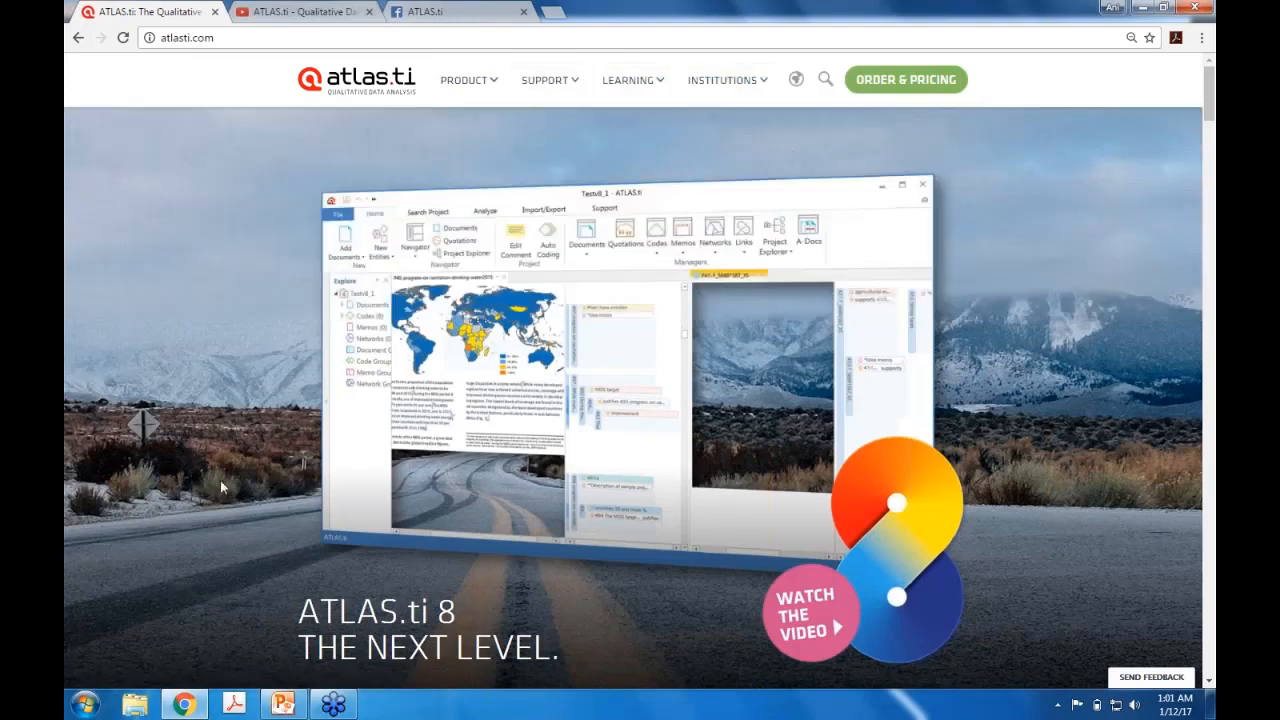
# Step: Look through the atlasti.com homepage, including the free trial downloads, news, social media links and newsletter signup
pyautogui.scroll(-4, 221, 481)
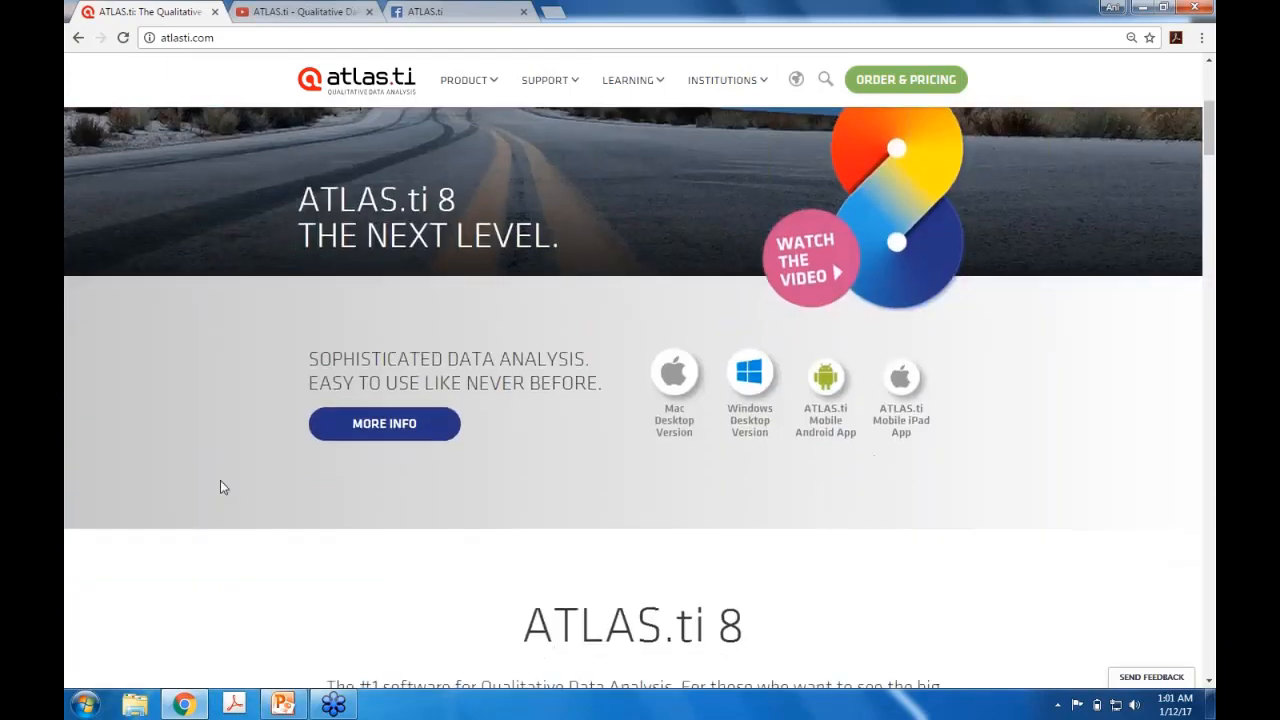
pyautogui.scroll(-8, 222, 487)
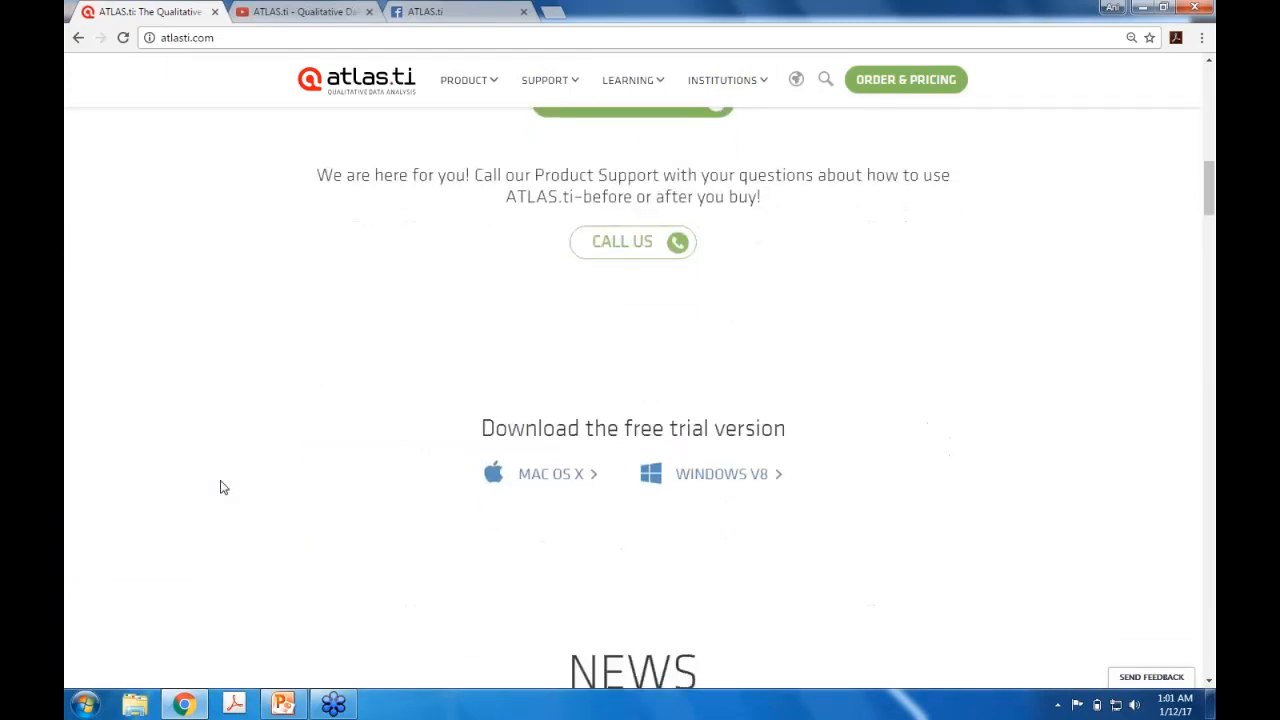
pyautogui.scroll(2, 223, 487)
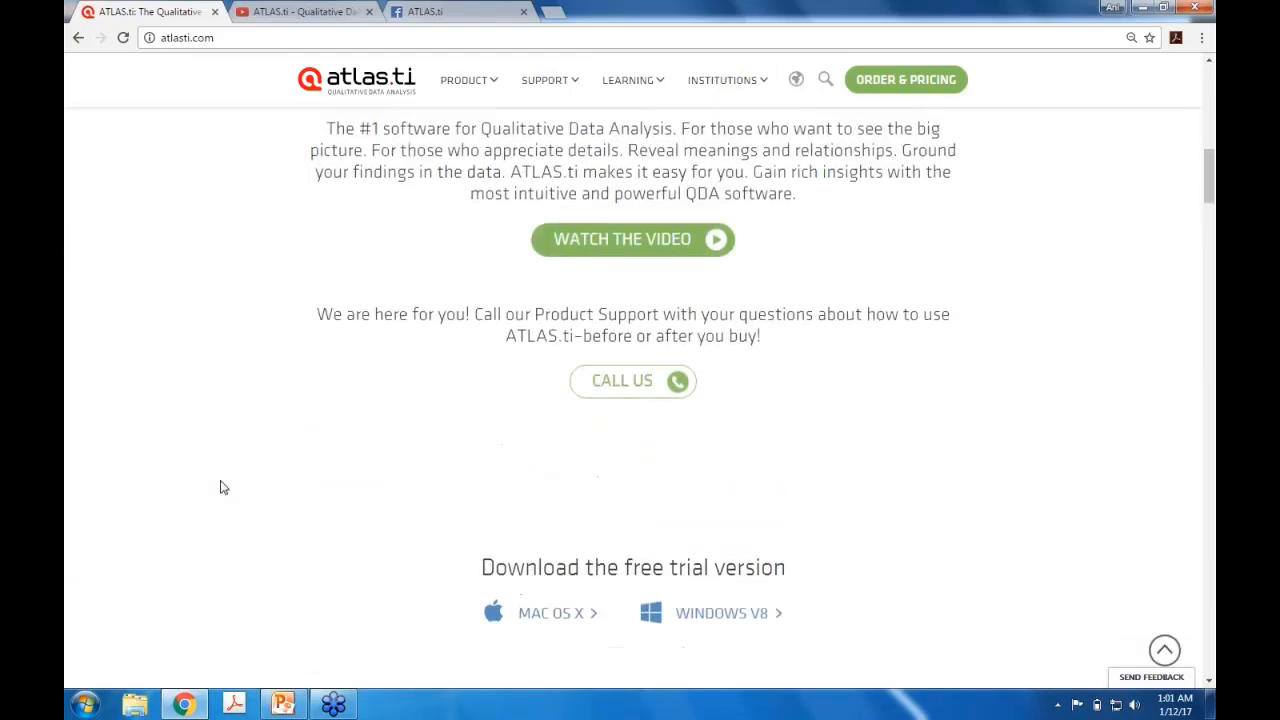
pyautogui.scroll(-7, 223, 487)
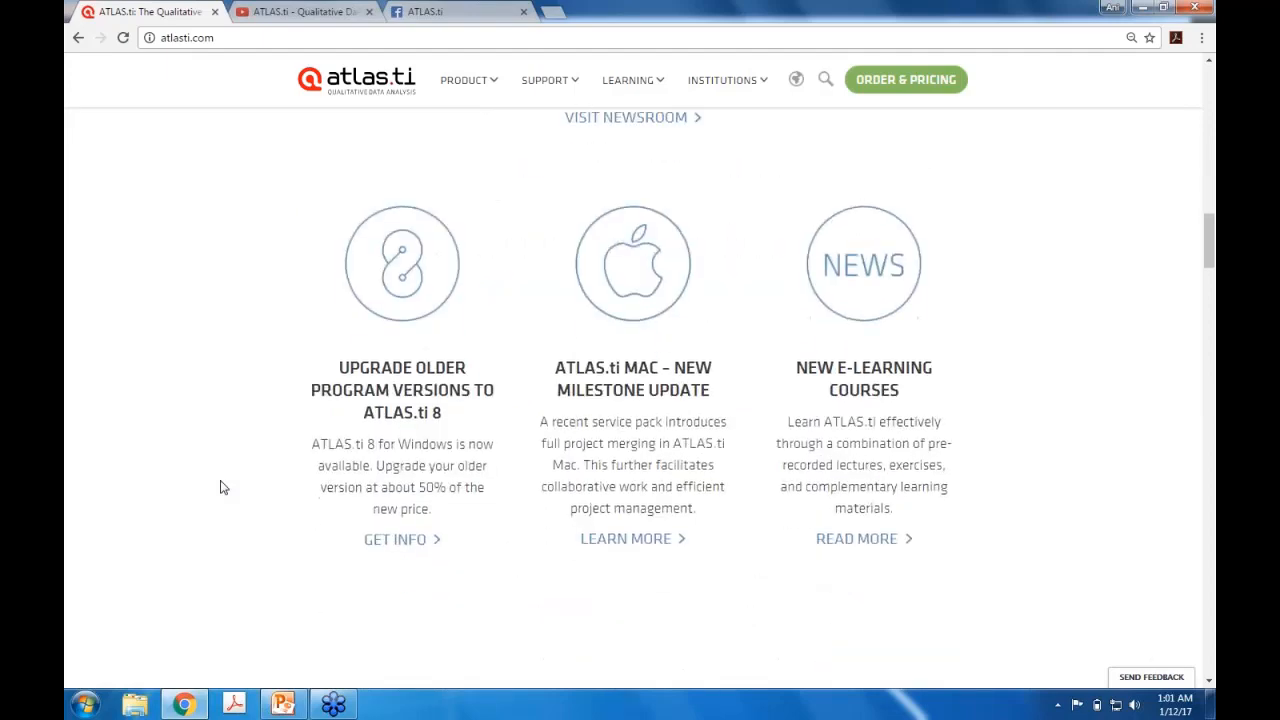
pyautogui.scroll(-1, 222, 487)
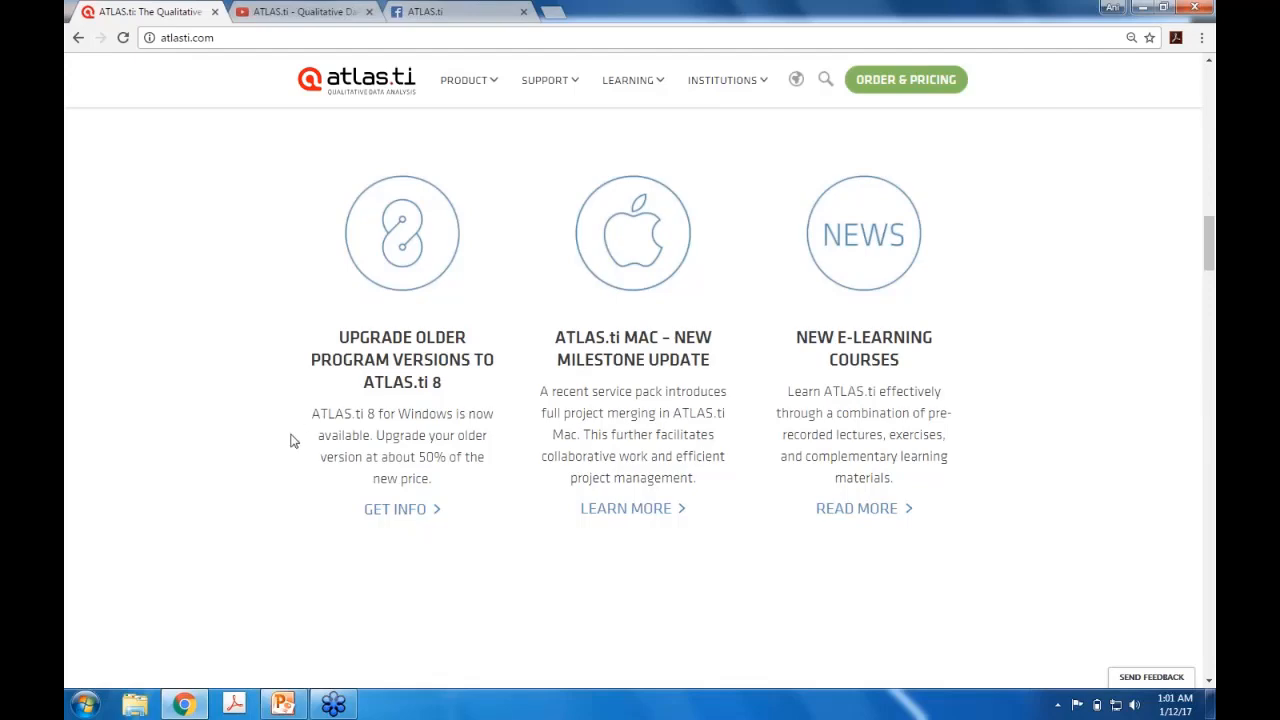
pyautogui.scroll(-7, 265, 463)
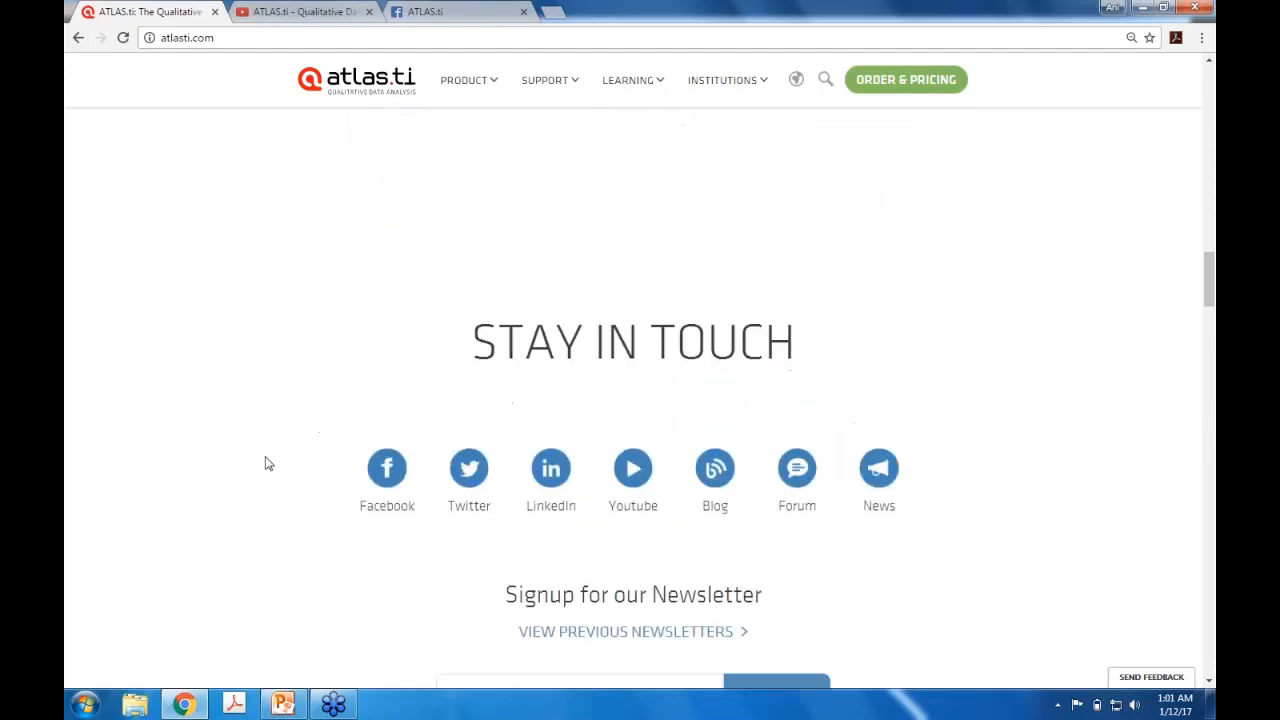
pyautogui.scroll(-1, 266, 463)
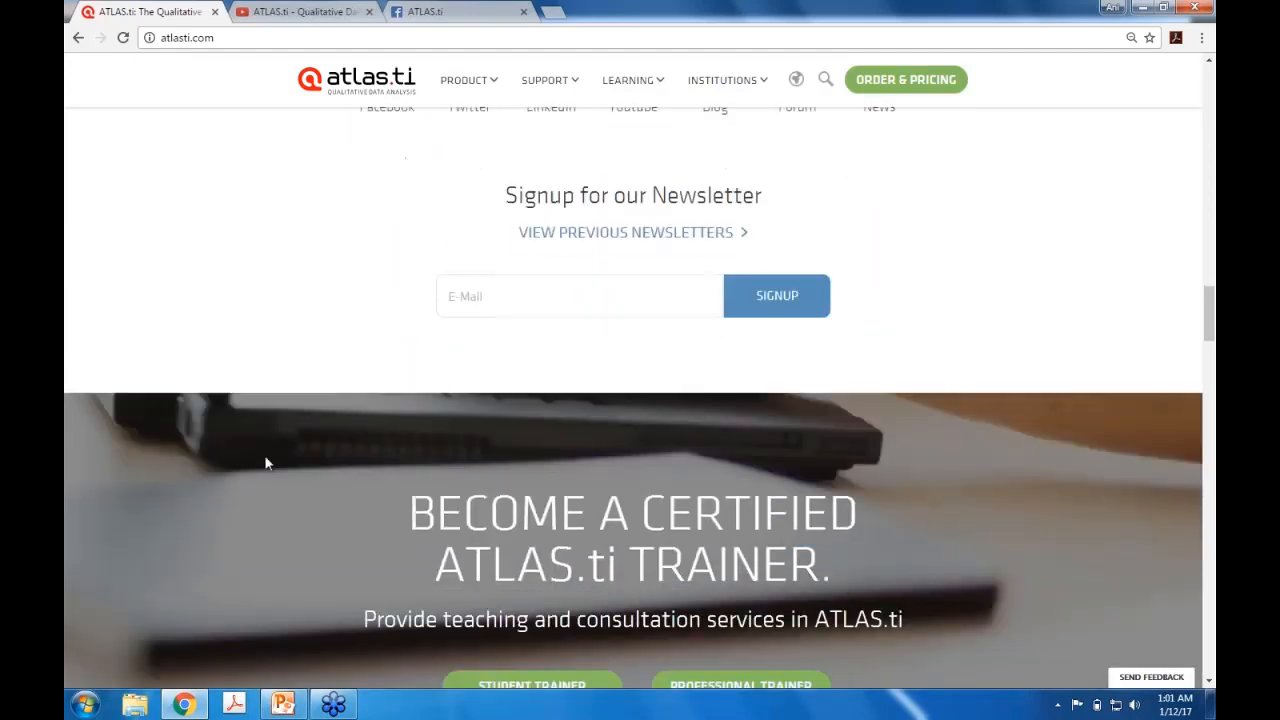
pyautogui.scroll(1, 266, 463)
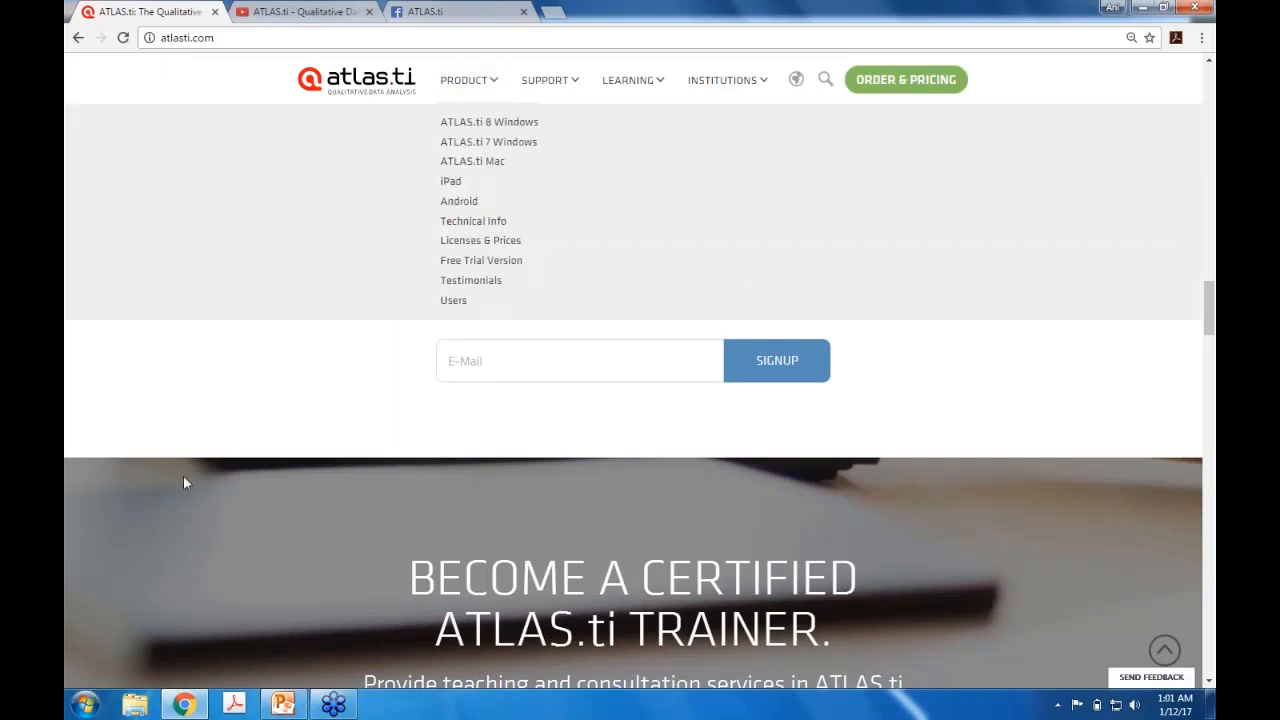
# Step: View the ATLAS.ti YouTube channel and look through its Quick Tour video playlists
pyautogui.click(290, 12)
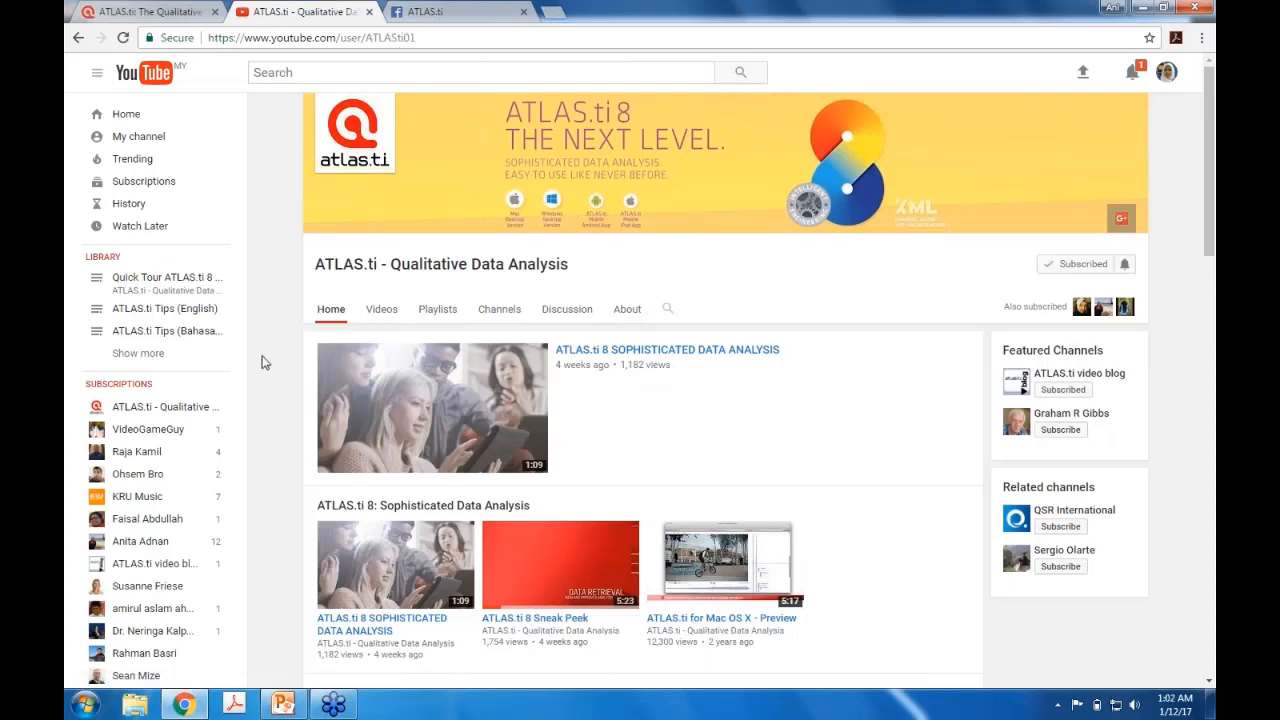
pyautogui.scroll(-3, 265, 362)
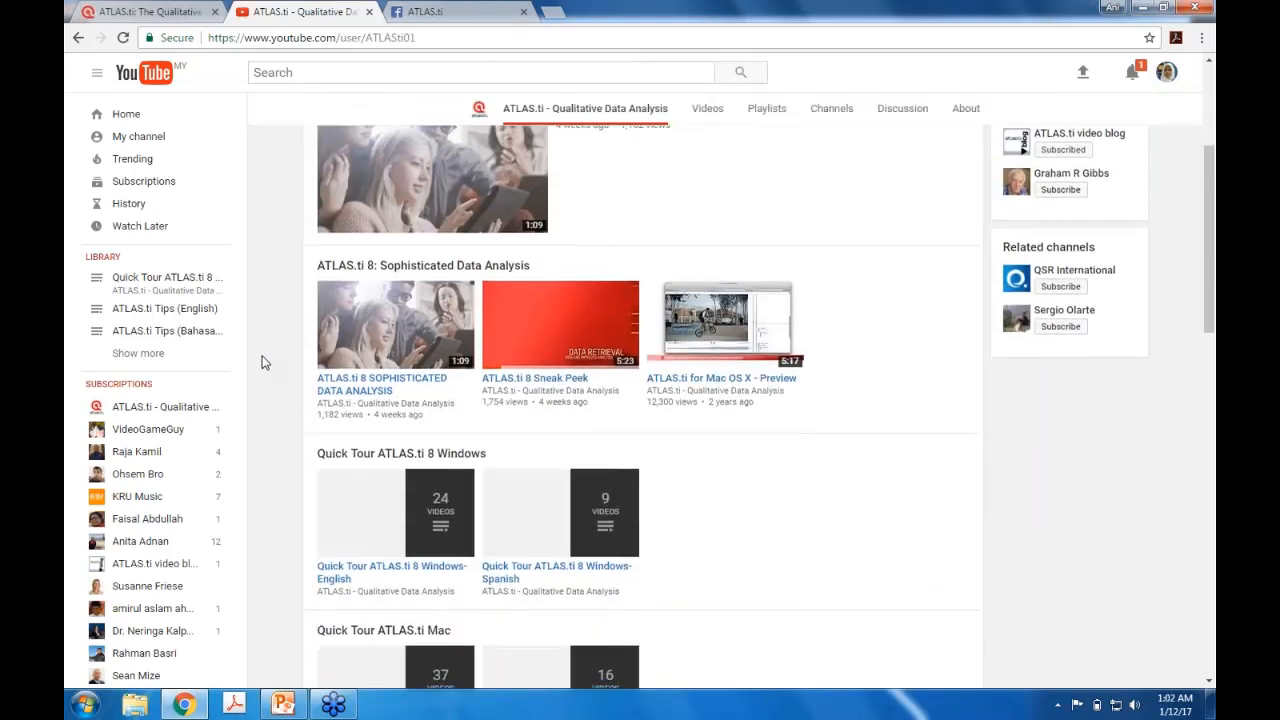
pyautogui.scroll(-2, 265, 362)
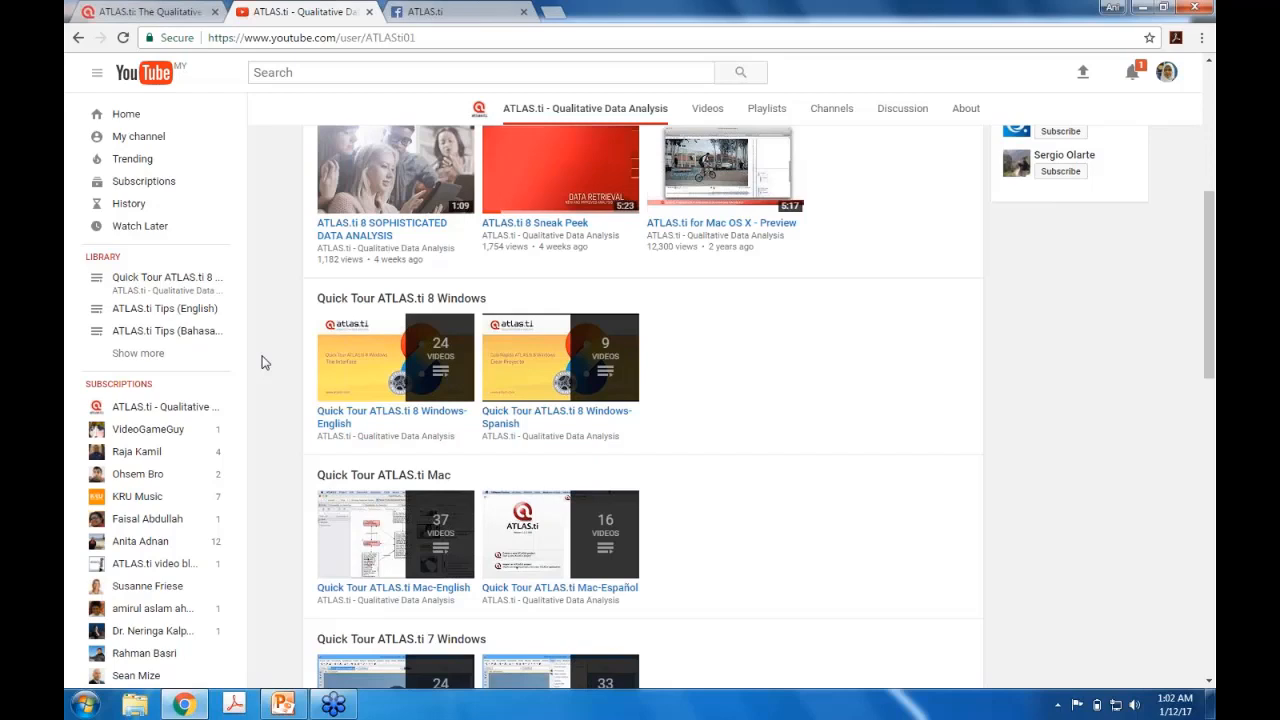
# Step: View the ATLAS.ti Facebook page and return to the beginning of the atlasti.com homepage
pyautogui.click(470, 12)
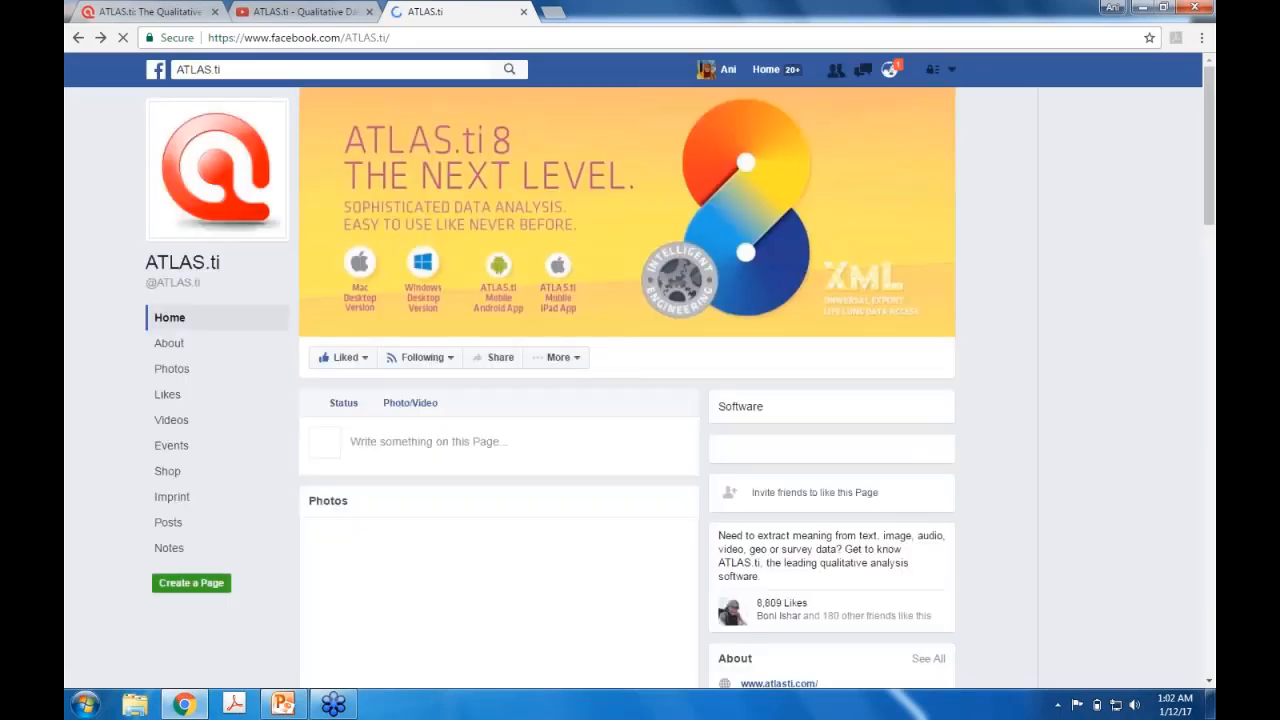
pyautogui.click(155, 14)
pyautogui.scroll(15, 293, 302)
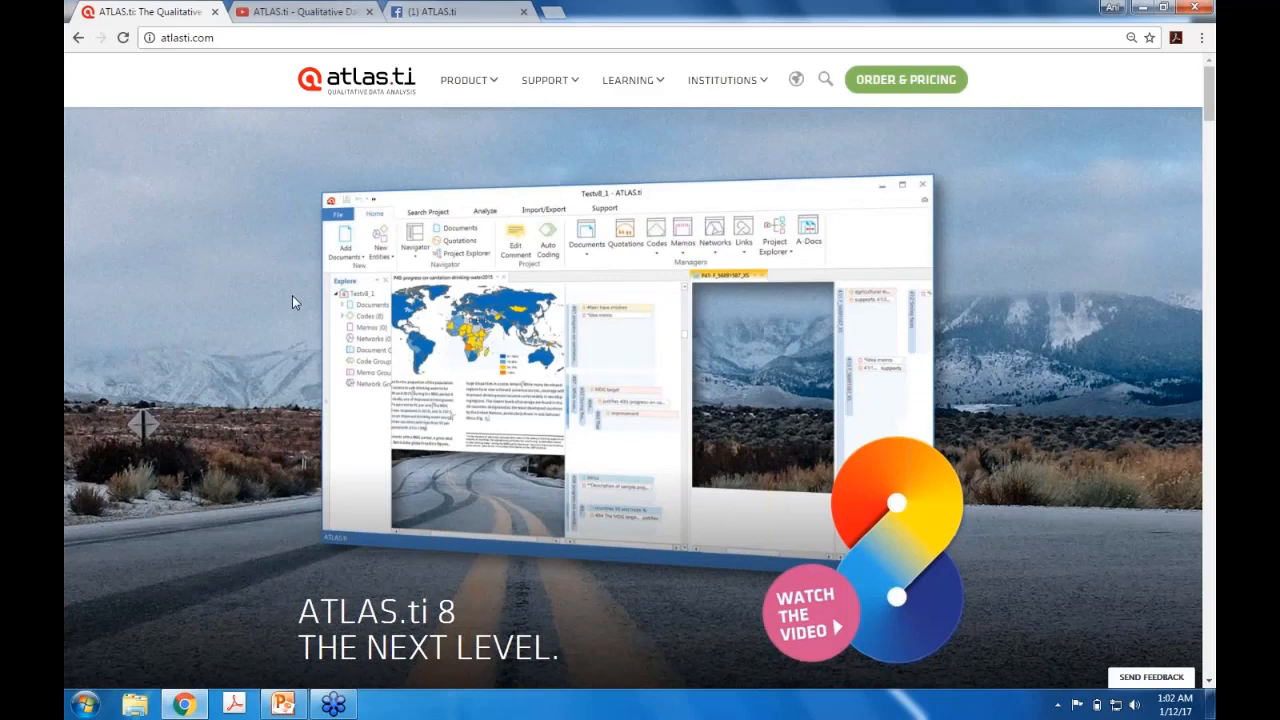
# Step: Open the order and pricing shop from atlasti.com and look through the available licence types
pyautogui.click(886, 91)
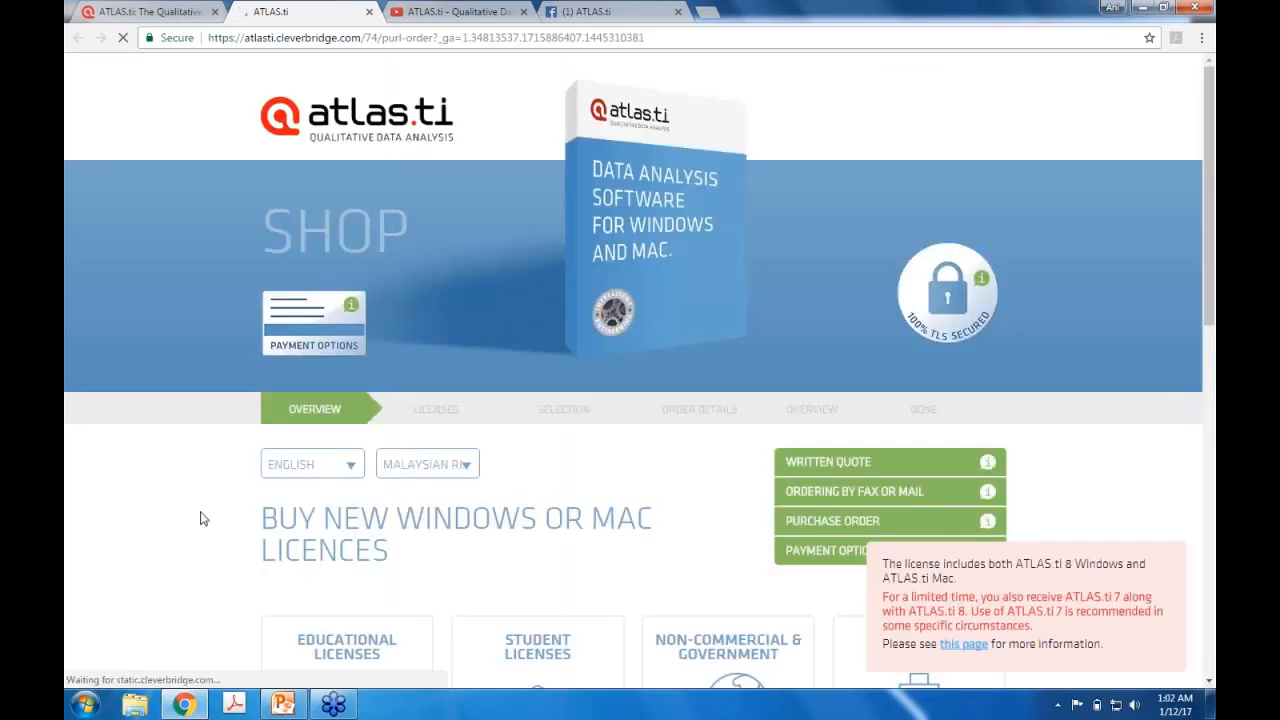
pyautogui.scroll(-3, 200, 518)
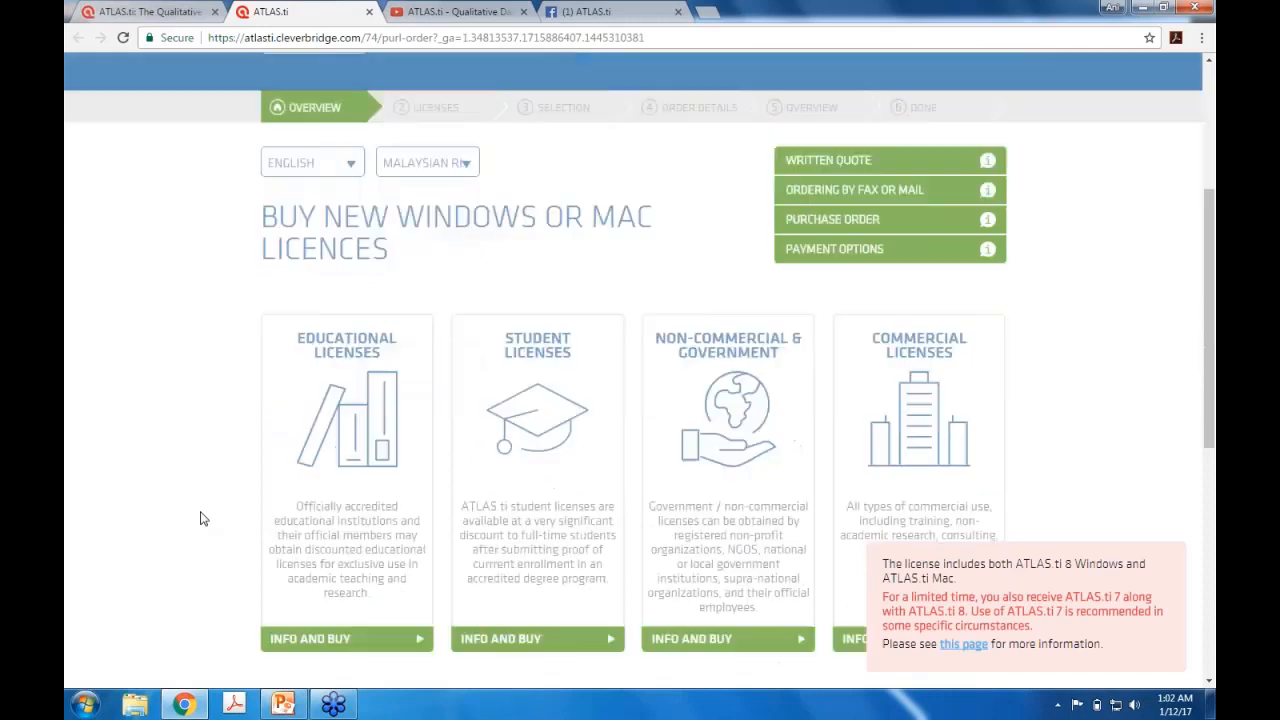
pyautogui.scroll(-2, 200, 518)
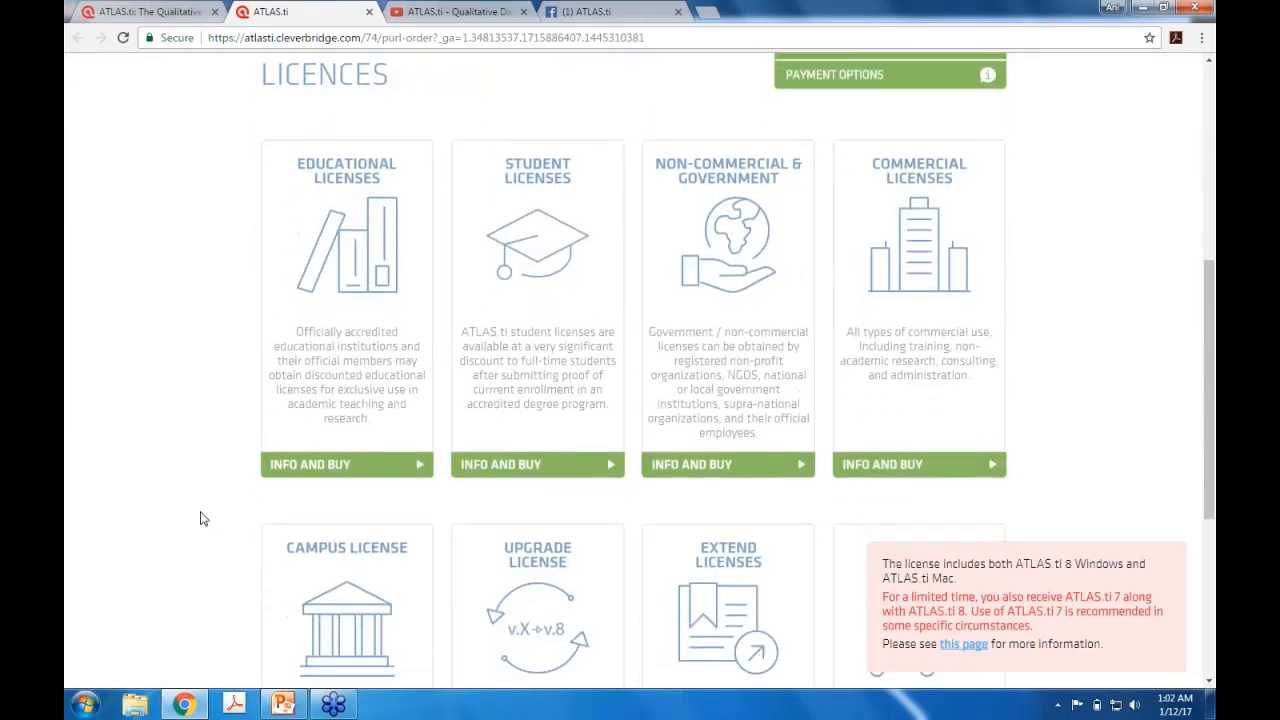
pyautogui.scroll(-1, 200, 518)
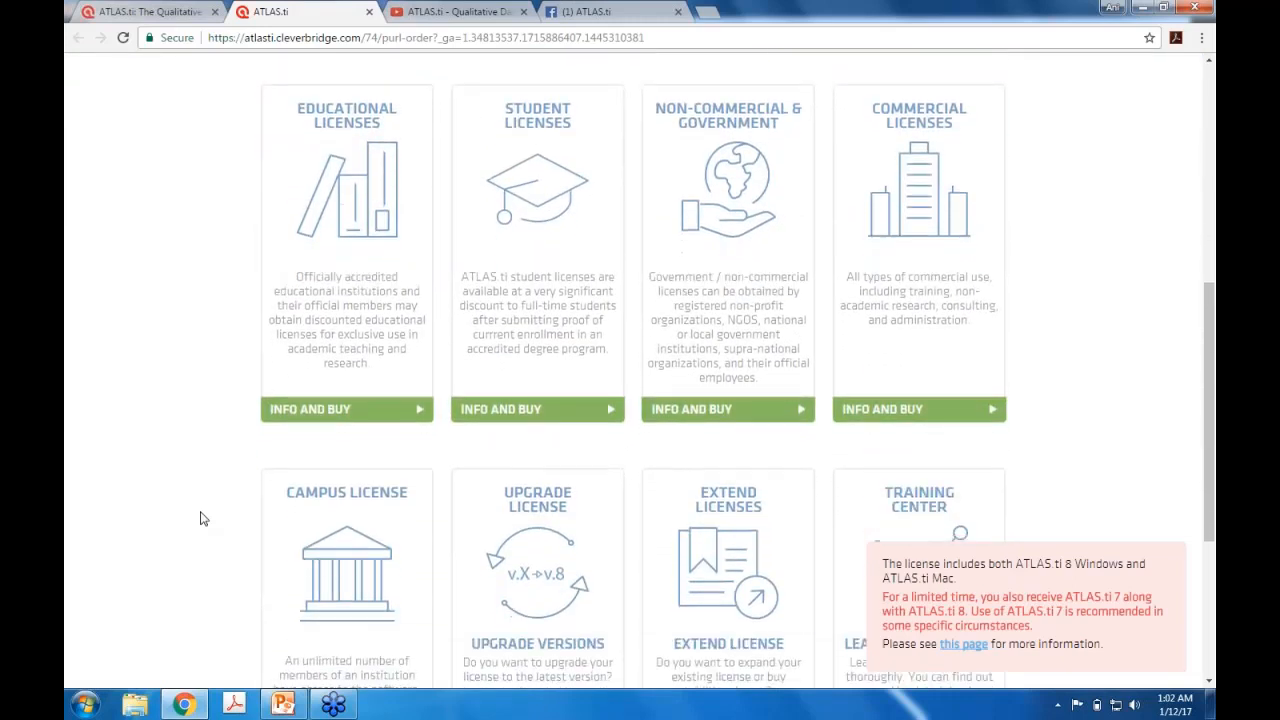
pyautogui.scroll(-1, 200, 518)
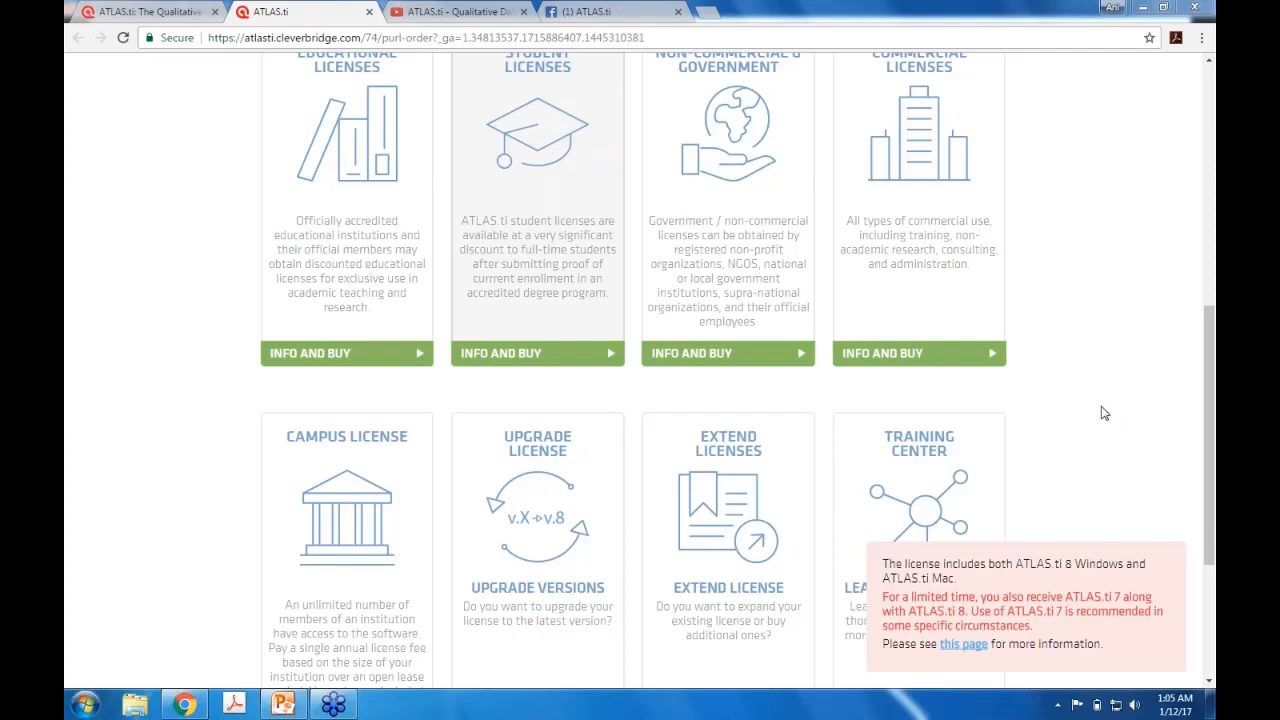
# Step: Switch from the browser to ATLAS.ti 8, open the Sports and Health (Coded) project and expand its list of codes
pyautogui.click(1142, 11)
pyautogui.click(1142, 11)
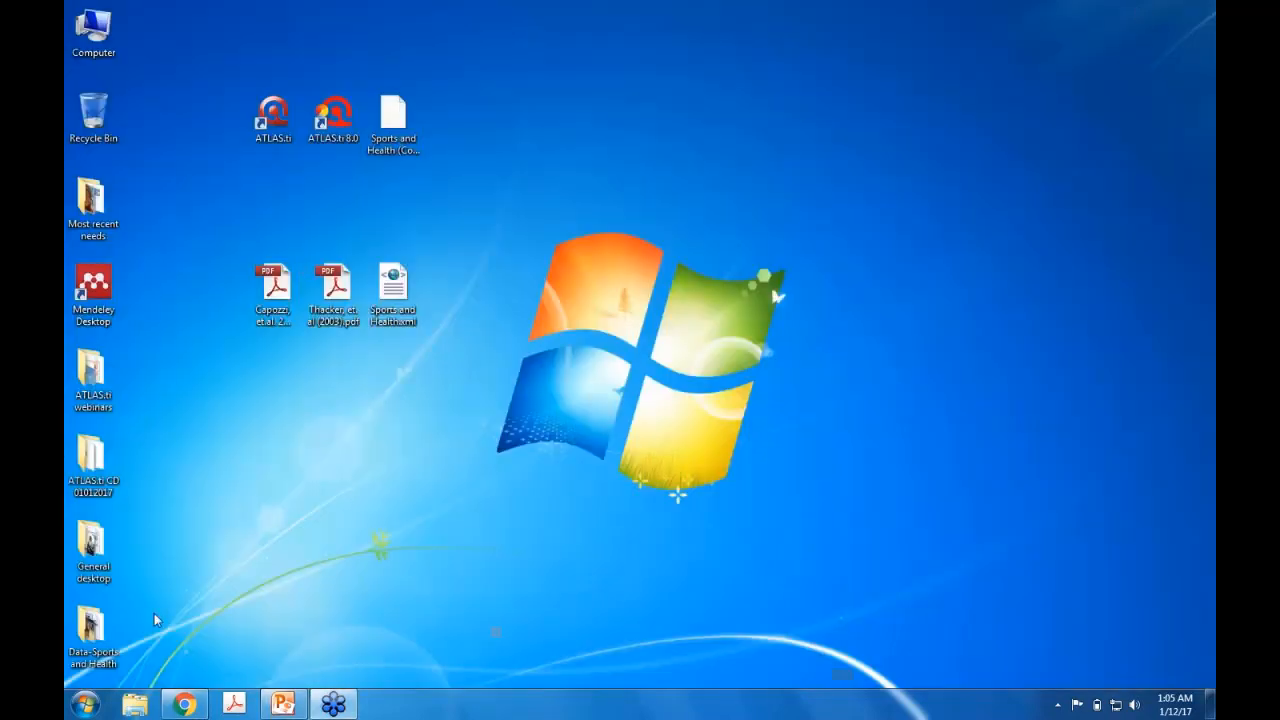
pyautogui.doubleClick(343, 122)
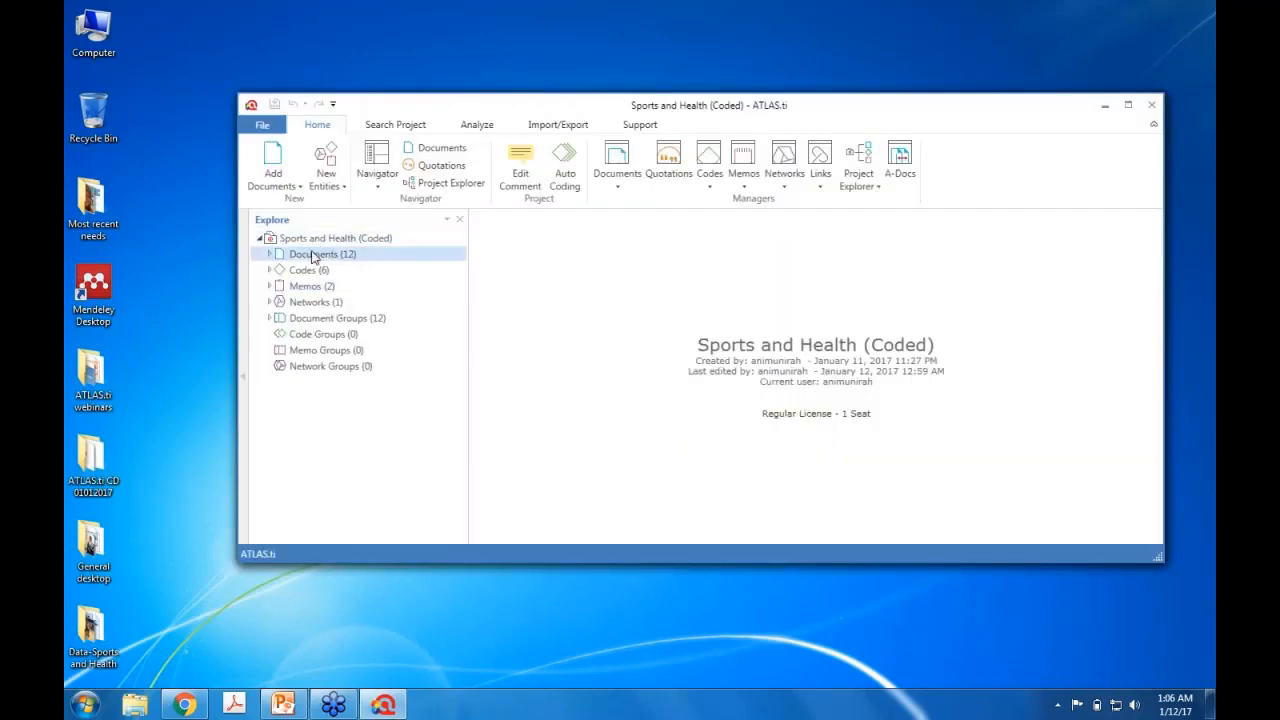
pyautogui.click(313, 257)
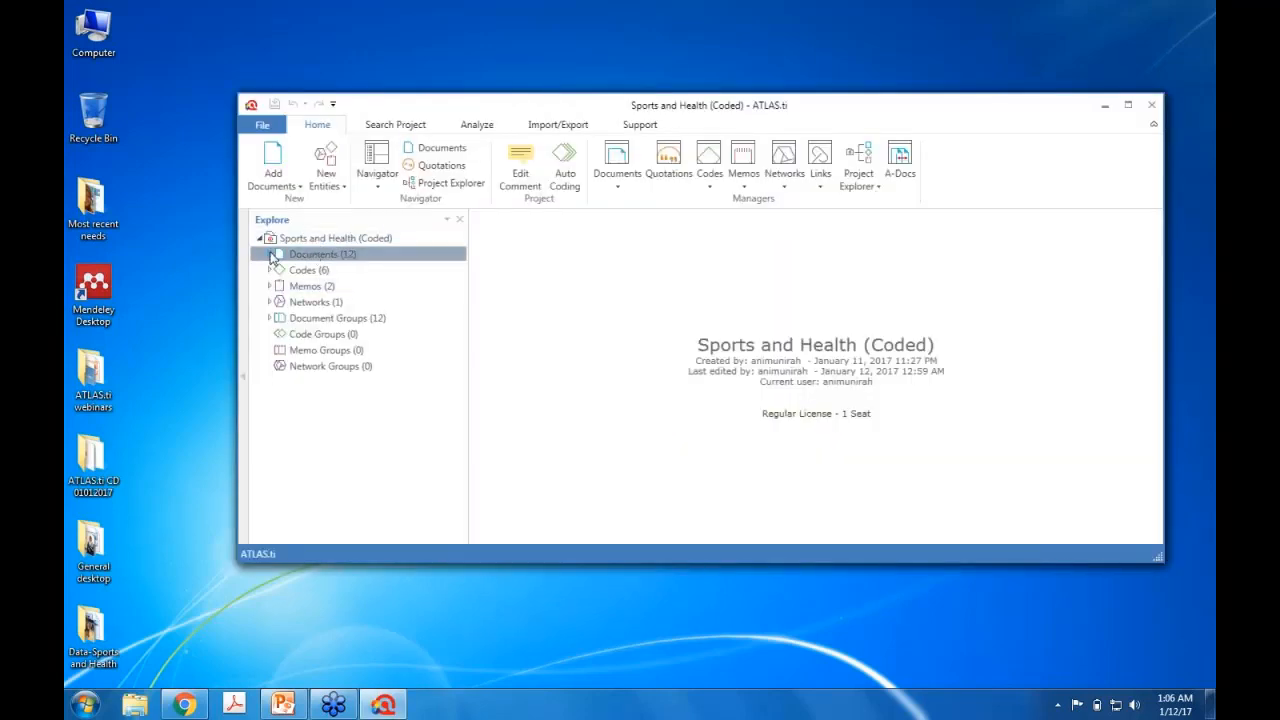
pyautogui.click(269, 270)
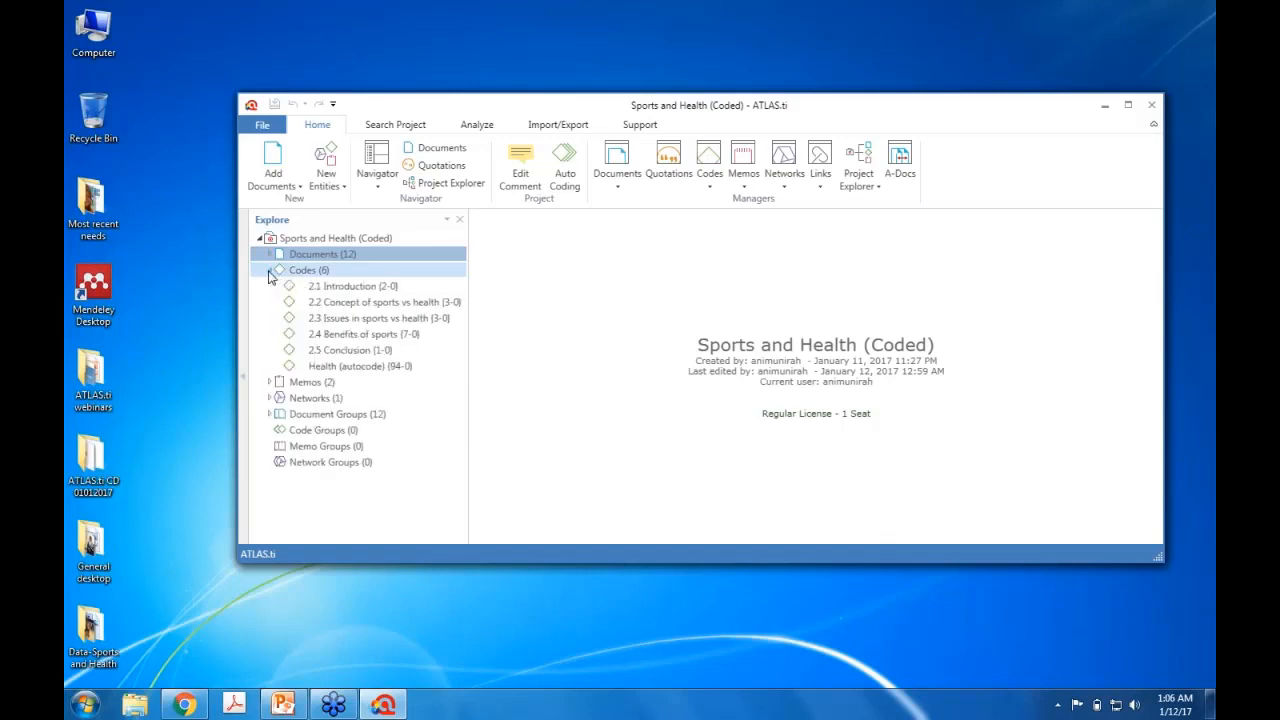
# Step: List the quotations of code 2.1 Introduction and view quotation 7:3 in its document with the main window maximized
pyautogui.doubleClick(332, 290)
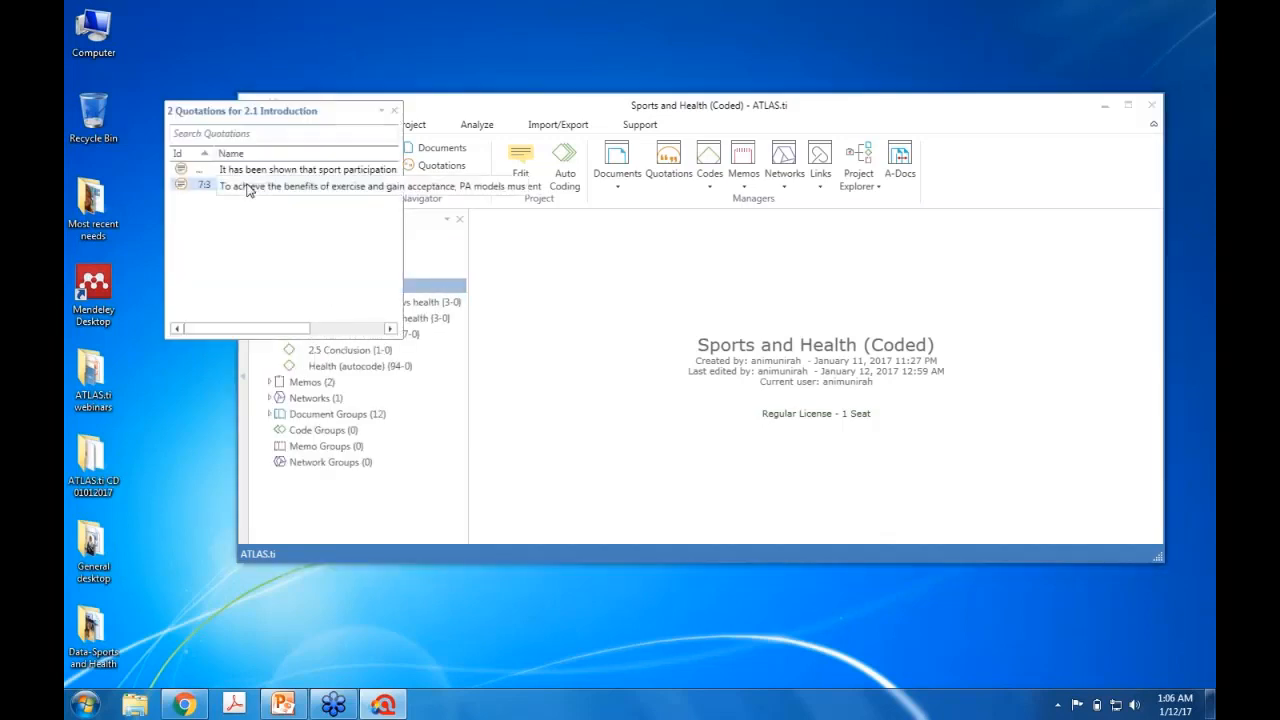
pyautogui.click(249, 187)
pyautogui.doubleClick(249, 187)
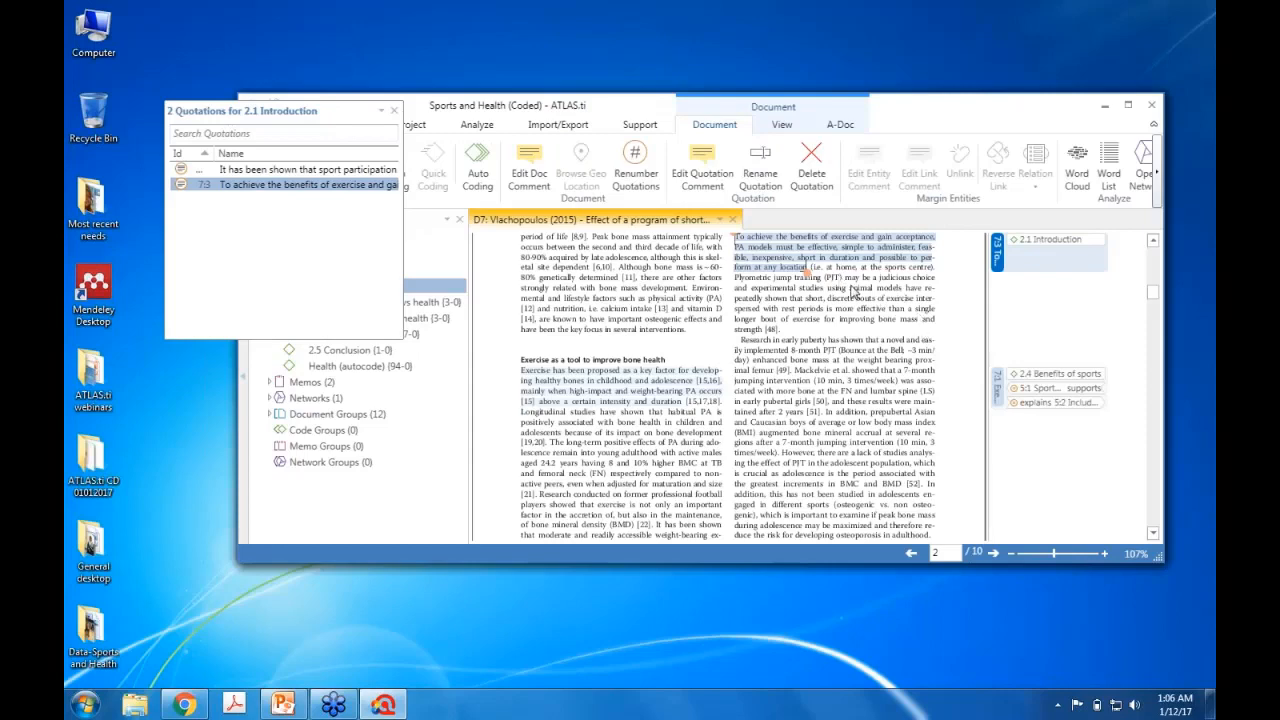
pyautogui.click(1128, 107)
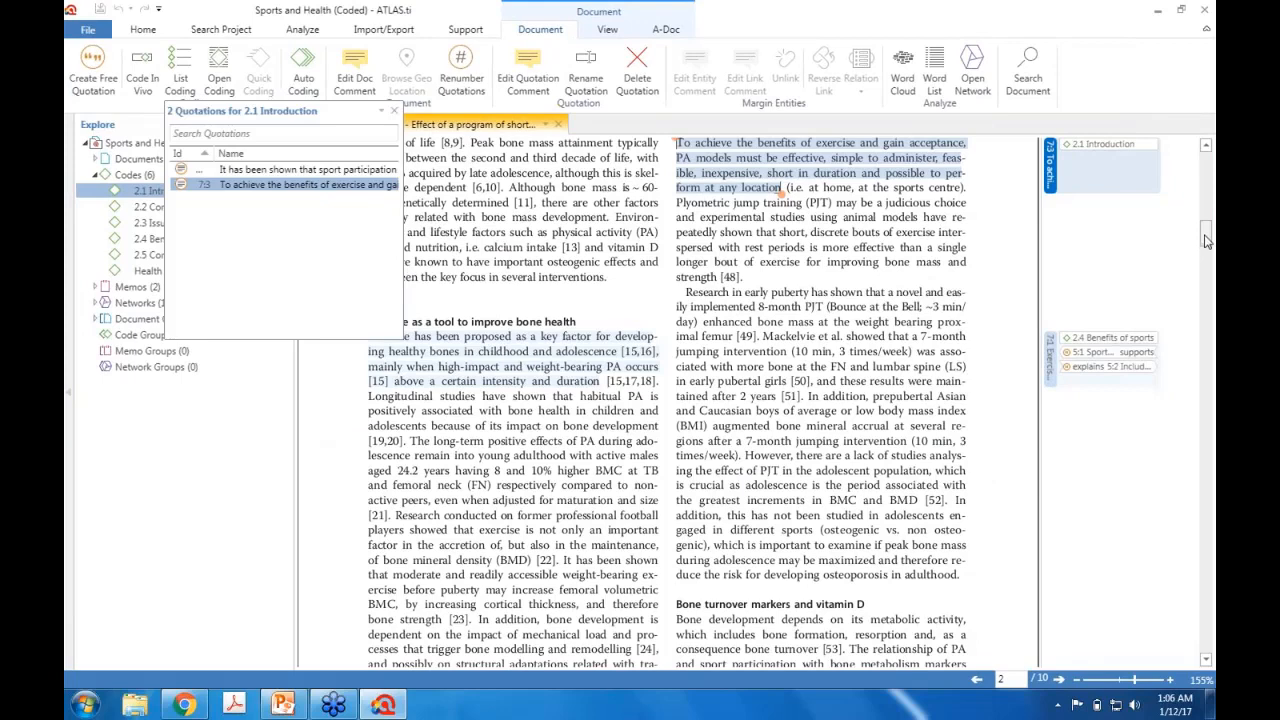
pyautogui.moveTo(1207, 240); pyautogui.dragTo(1209, 212)
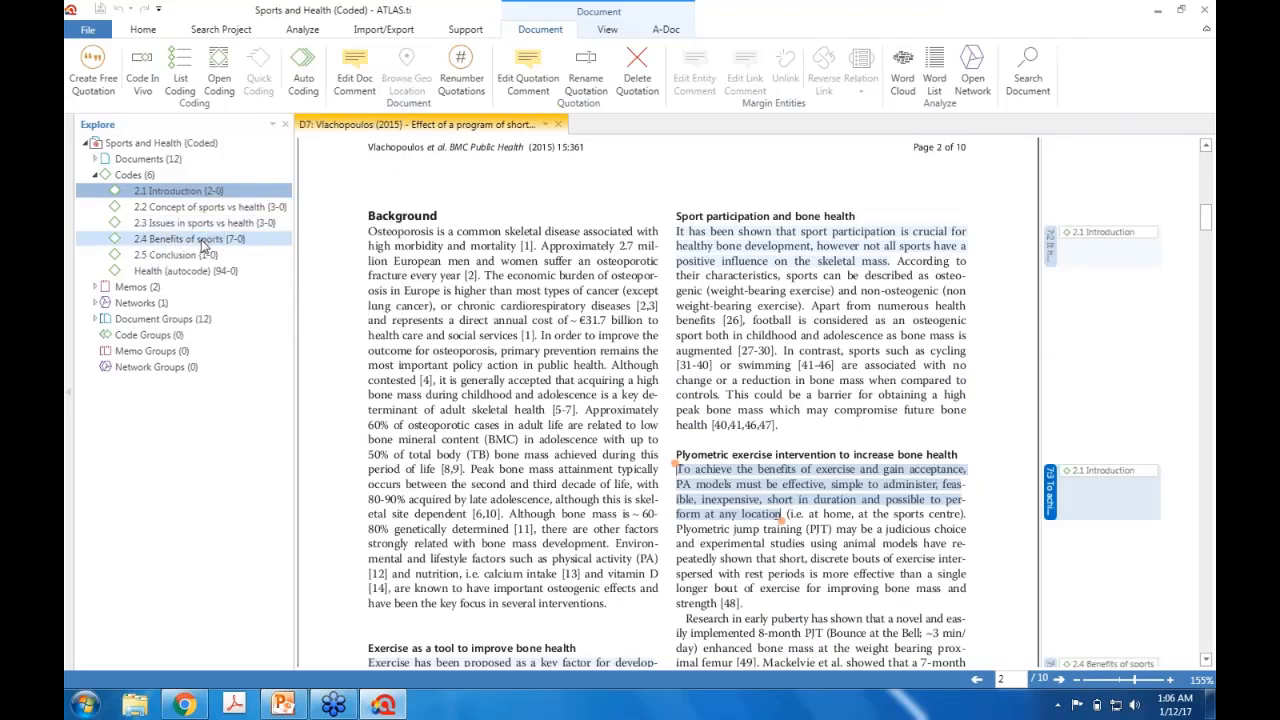
# Step: List the quotations of code 2.4 Benefits of sports and view quotation 5:1 in its source document
pyautogui.click(203, 245)
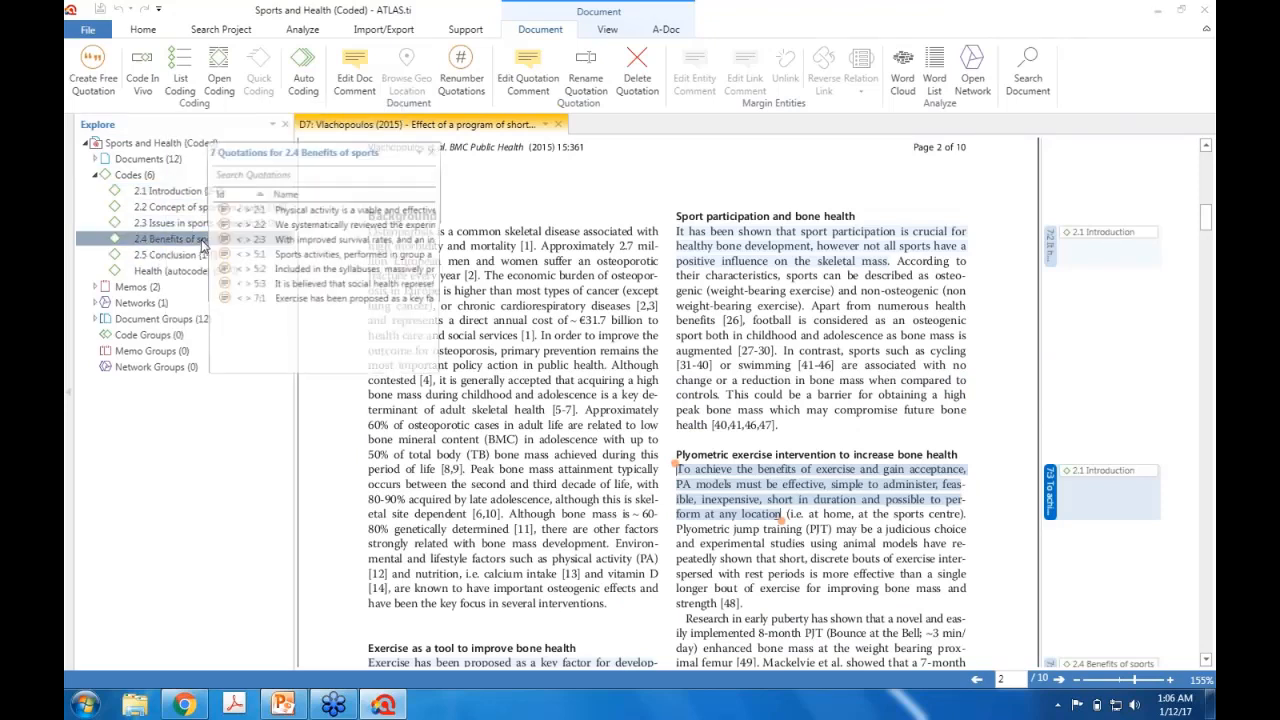
pyautogui.click(311, 257)
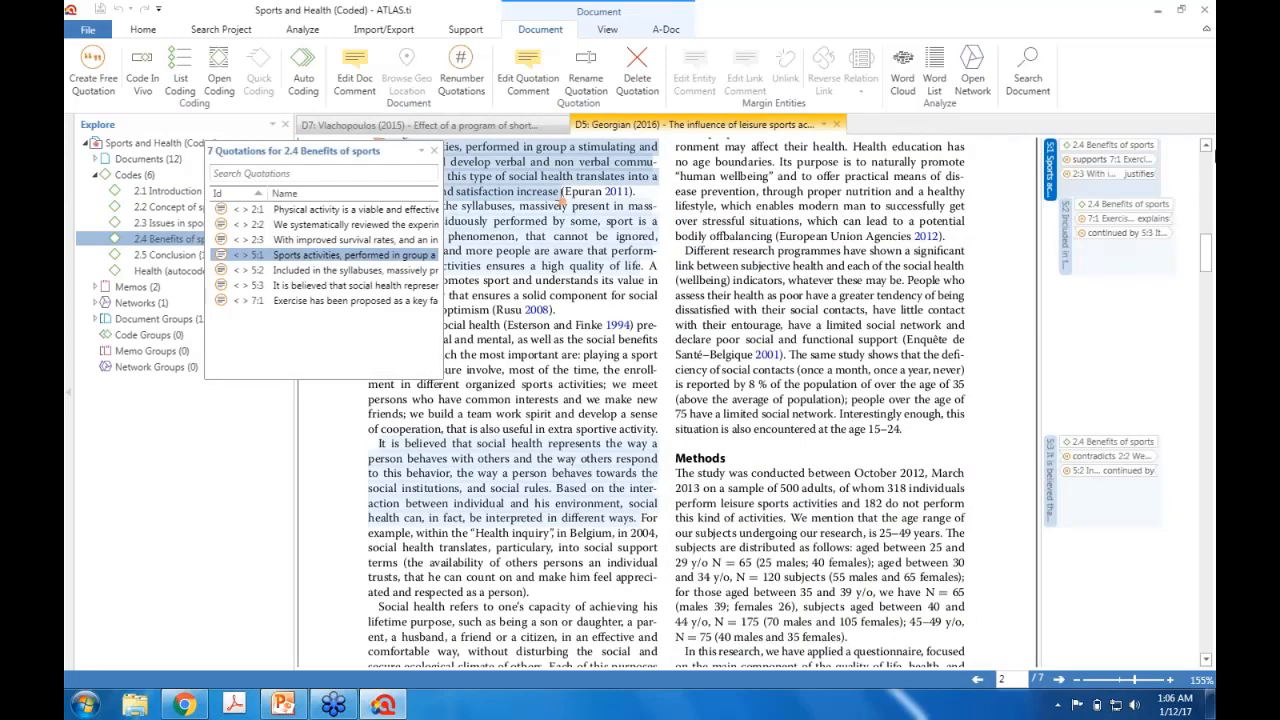
pyautogui.scroll(3, 1210, 250)
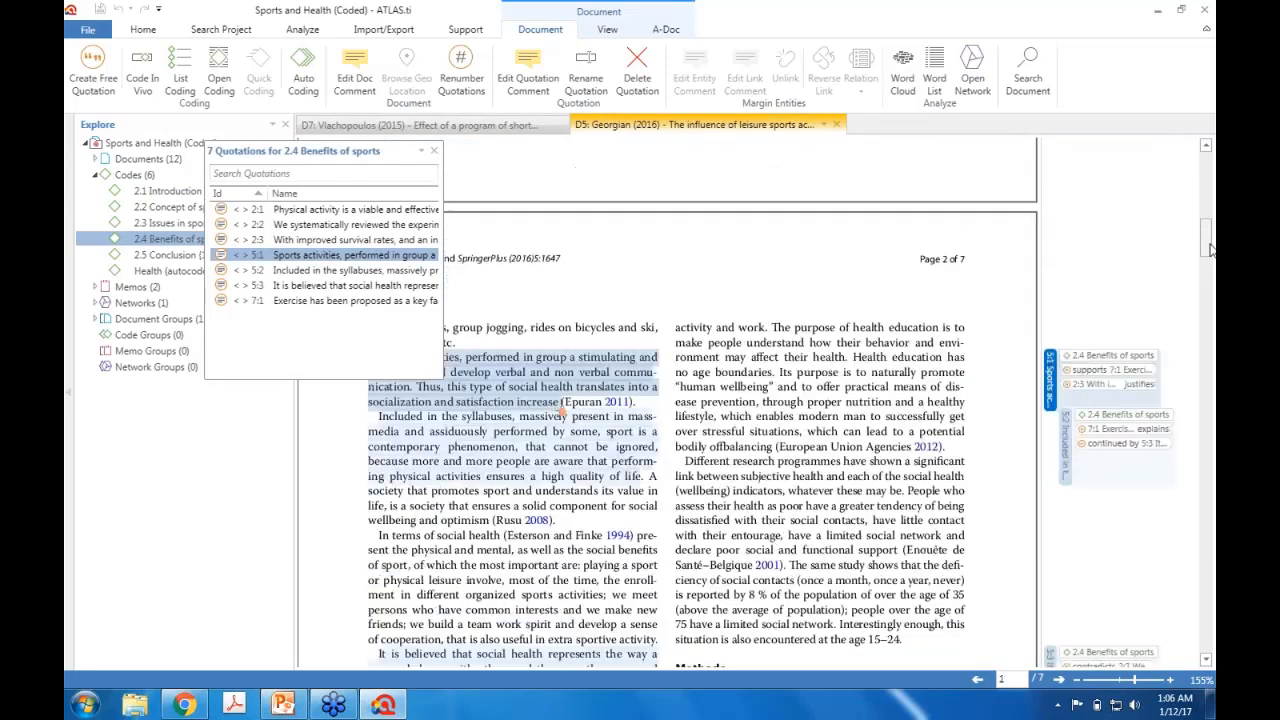
pyautogui.moveTo(1210, 248); pyautogui.dragTo(1210, 233)
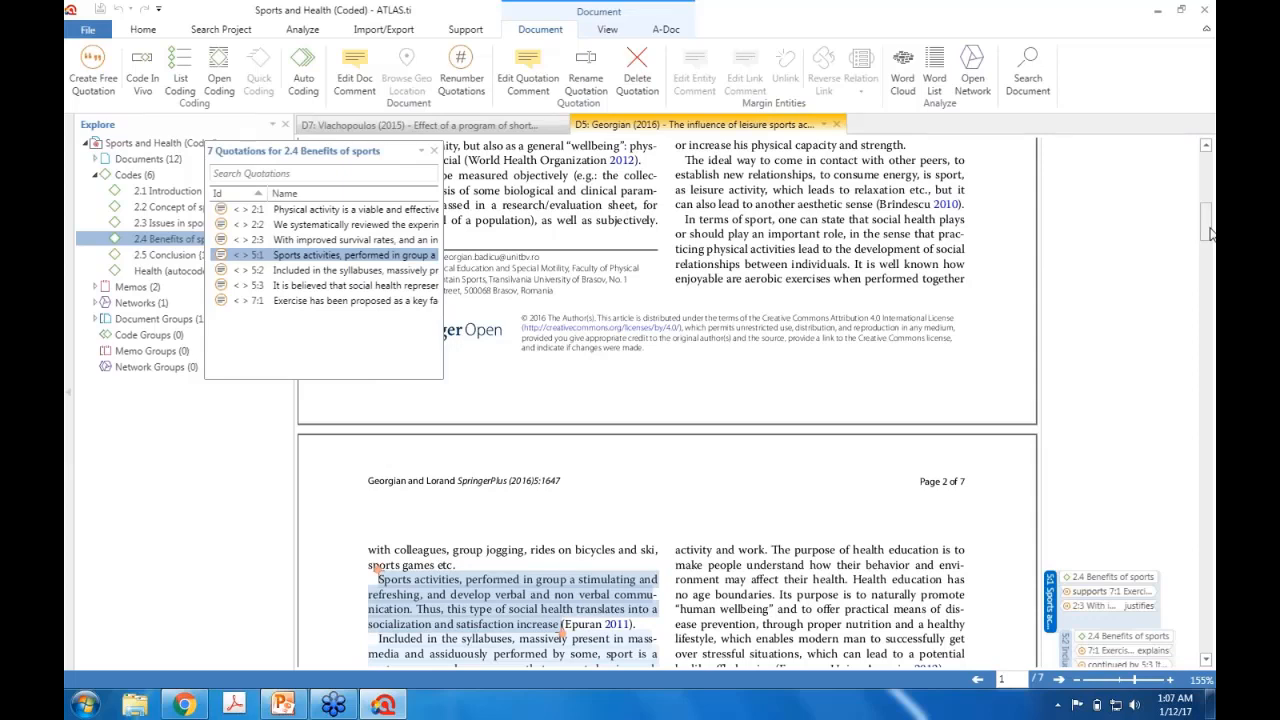
# Step: Add the comment "p. 373" to quotation 5:1, save it and close the comment editor
pyautogui.rightClick(492, 597)
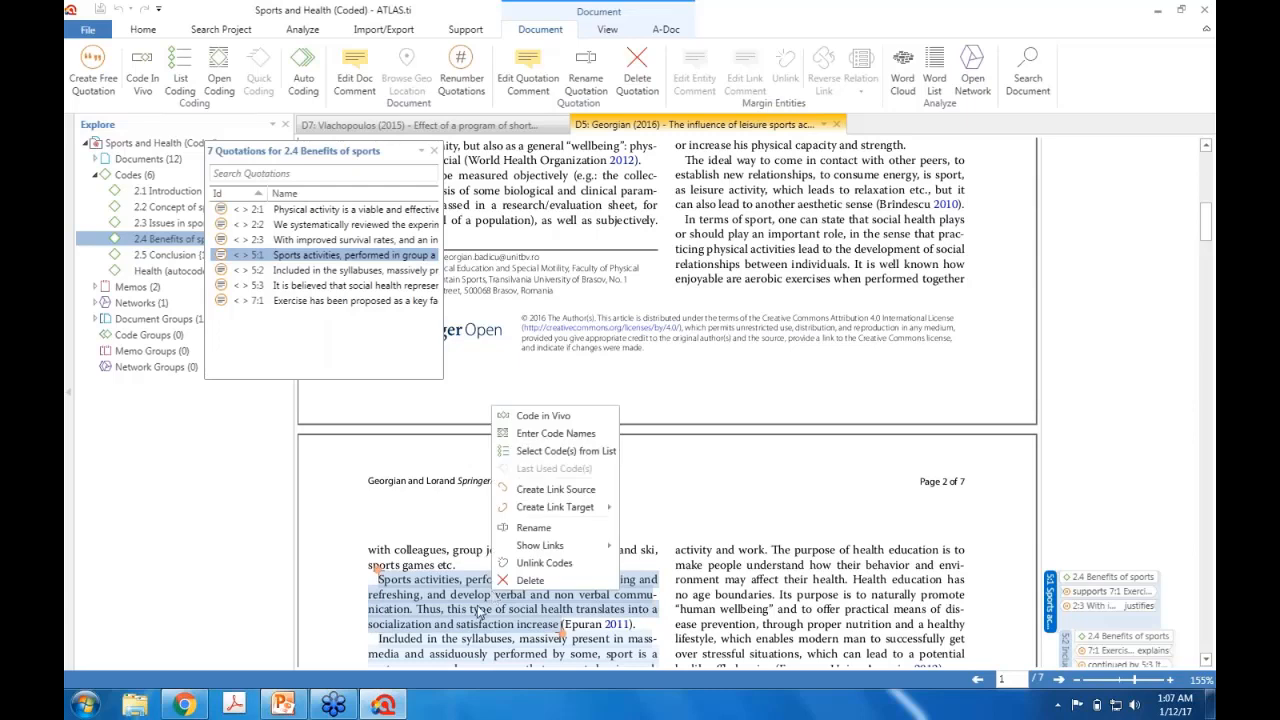
pyautogui.click(462, 609)
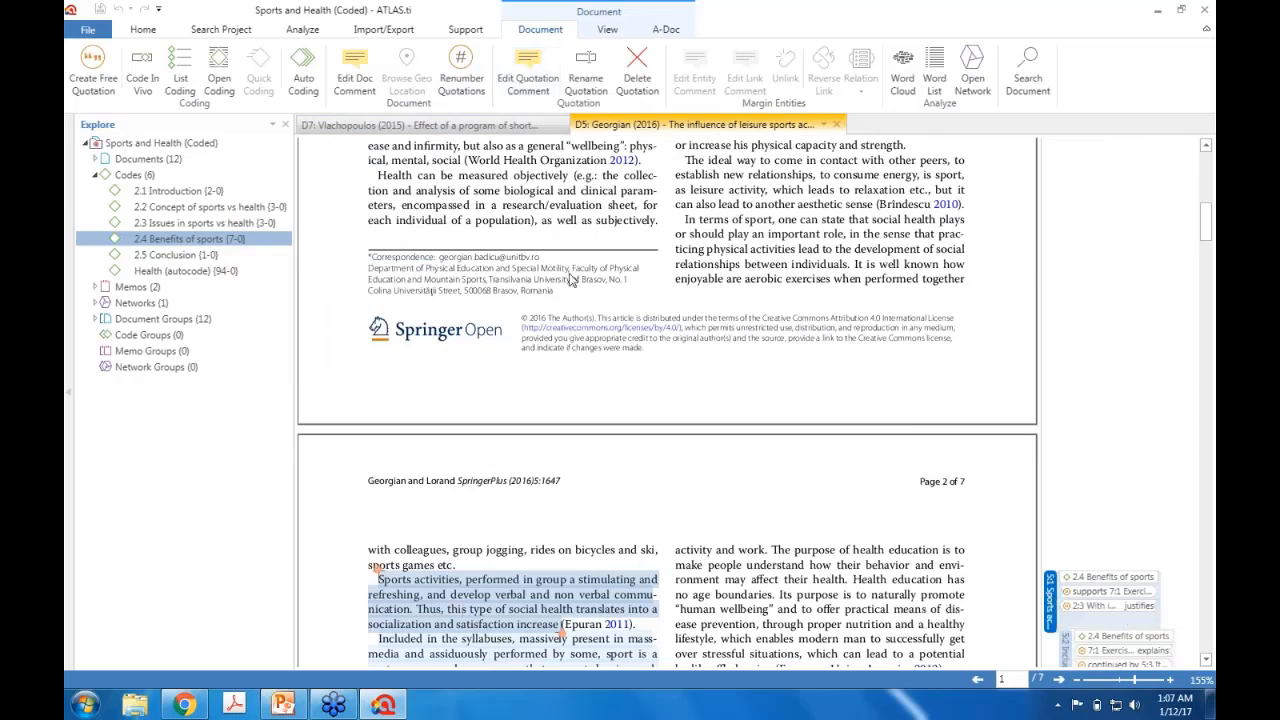
pyautogui.click(529, 80)
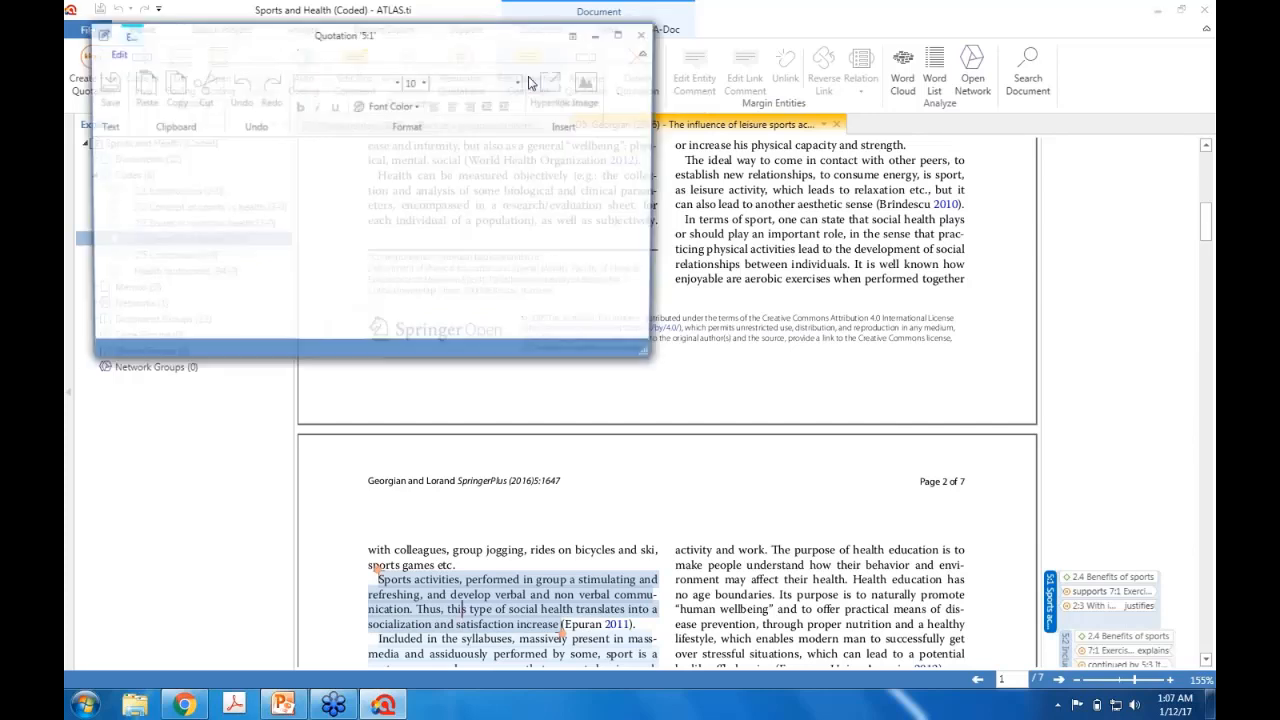
pyautogui.click(172, 228)
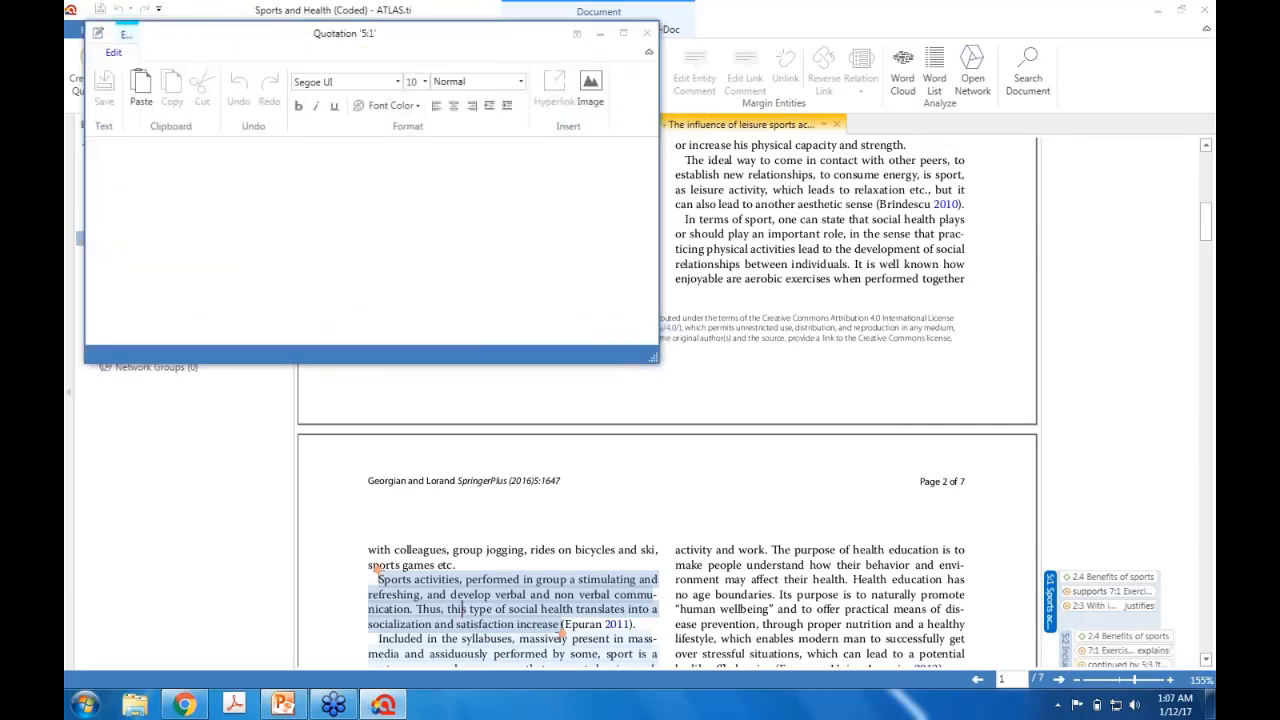
pyautogui.click(246, 183)
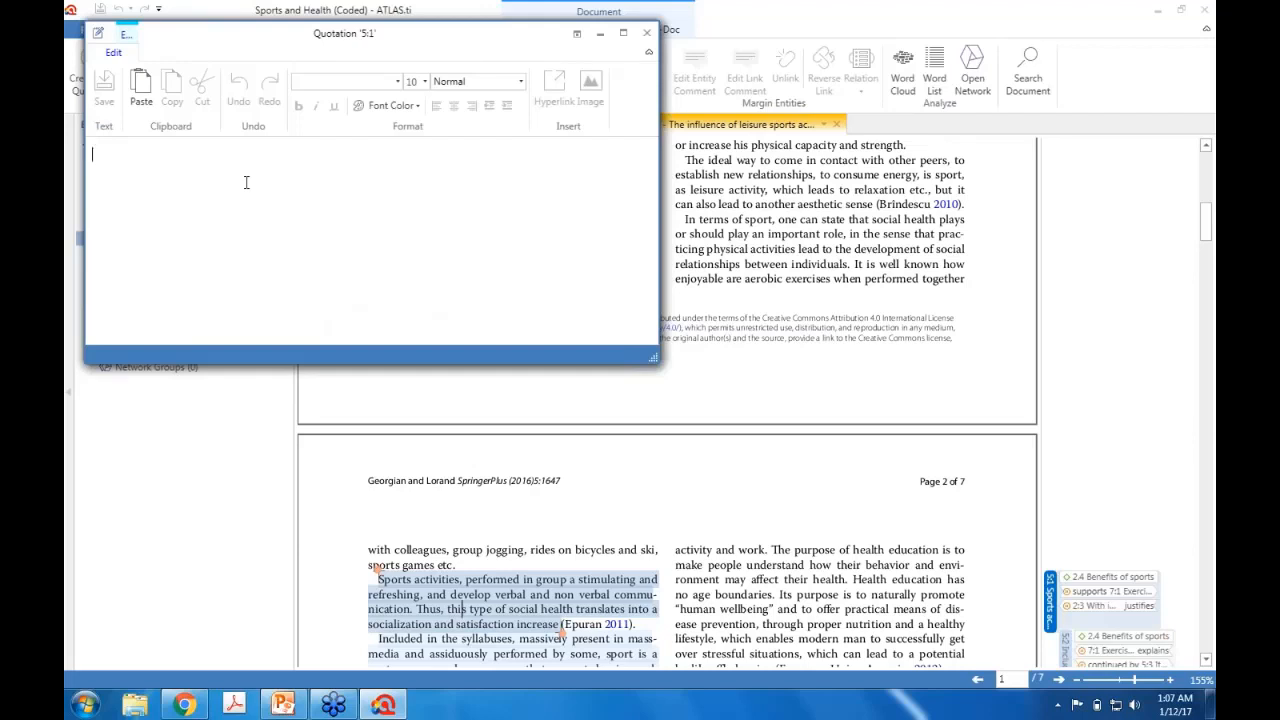
pyautogui.write('p. 373')
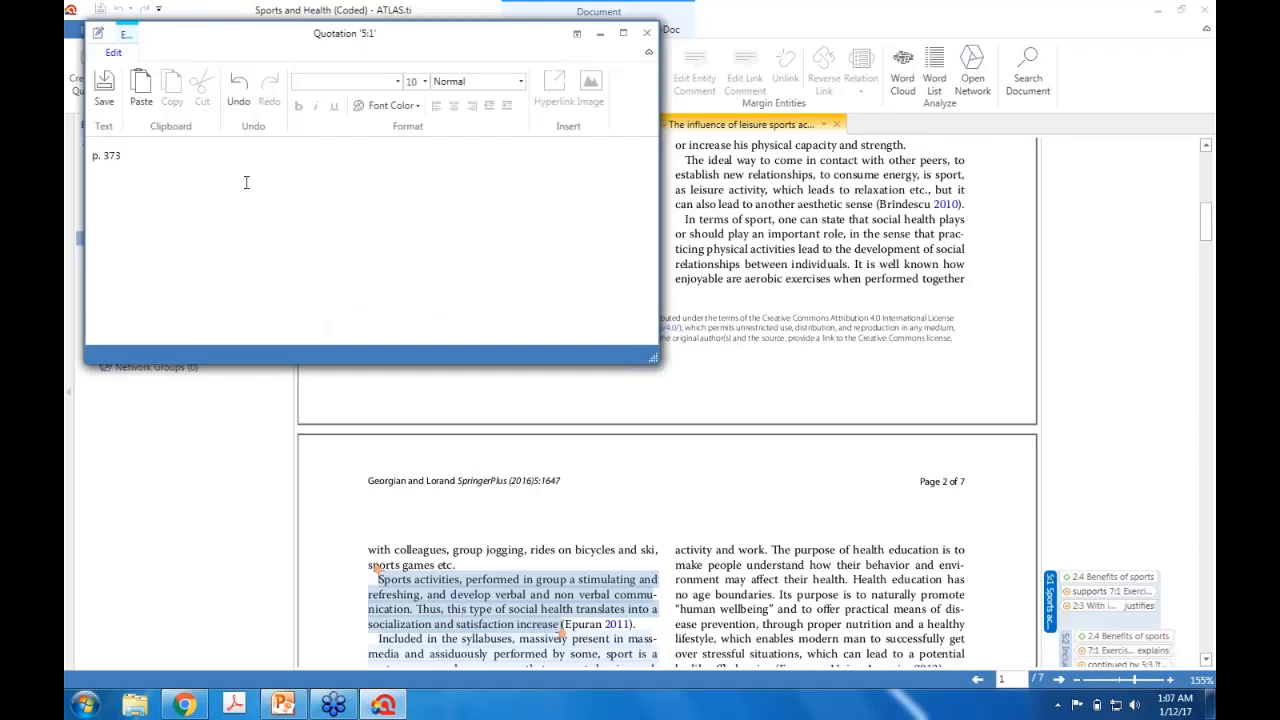
pyautogui.click(104, 88)
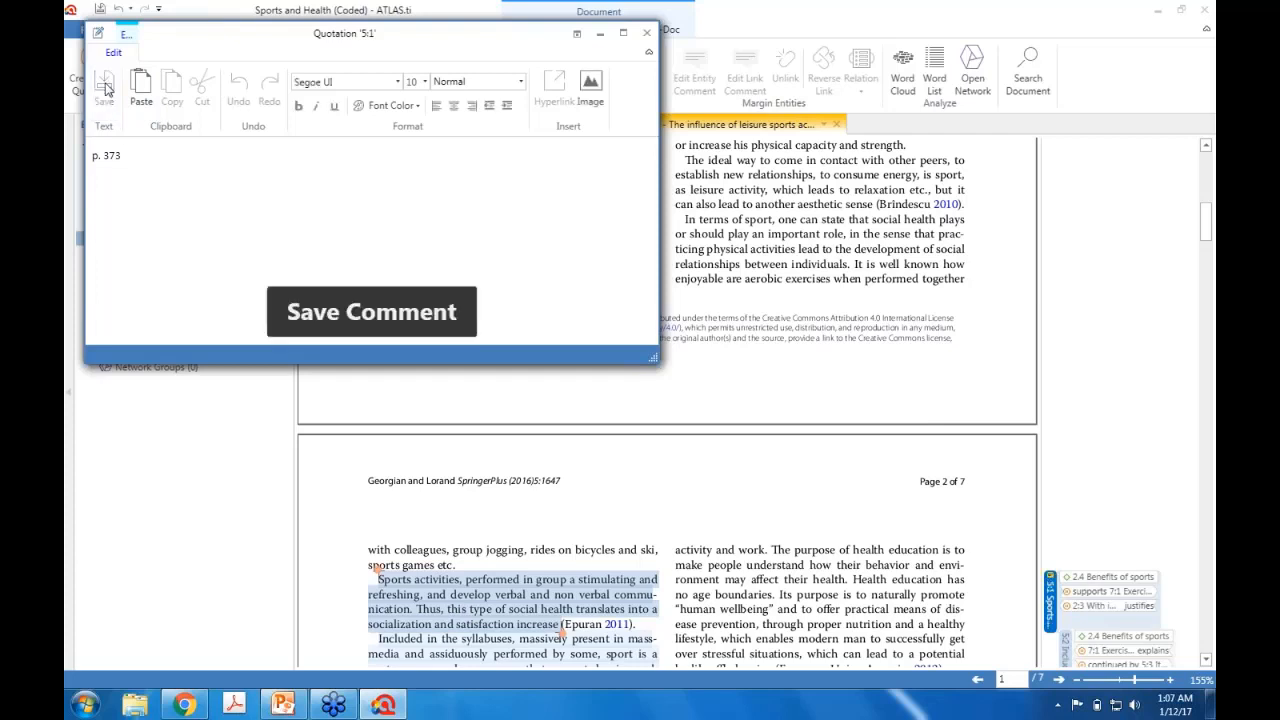
pyautogui.click(646, 35)
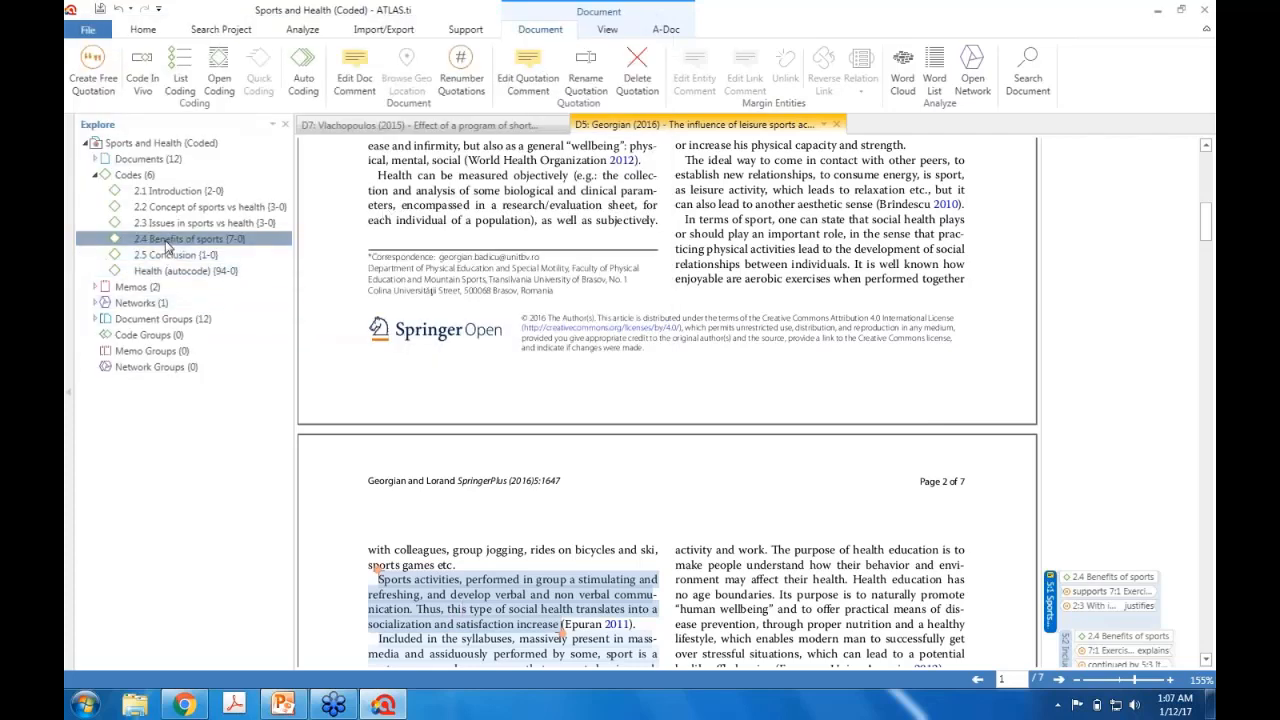
# Step: Create a report from the Code Manager for the selected code 2.4 Benefits of sports, including comments and quotations
pyautogui.click(130, 175)
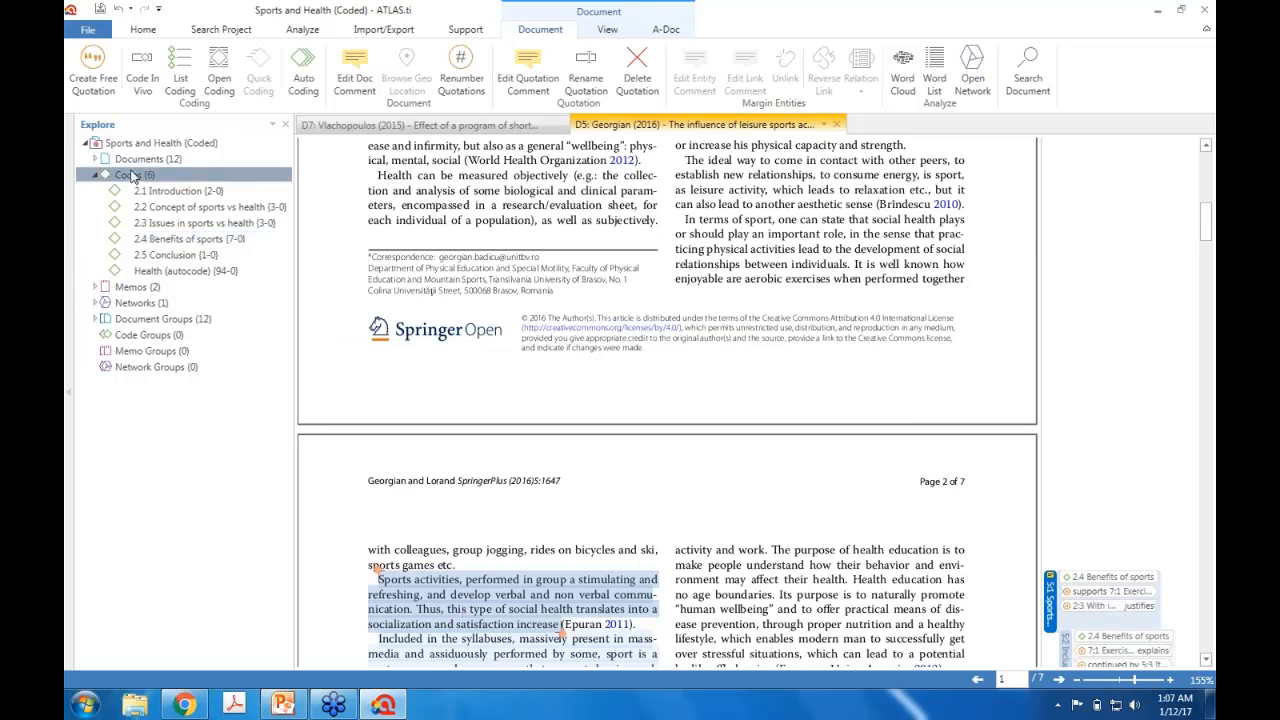
pyautogui.doubleClick(130, 175)
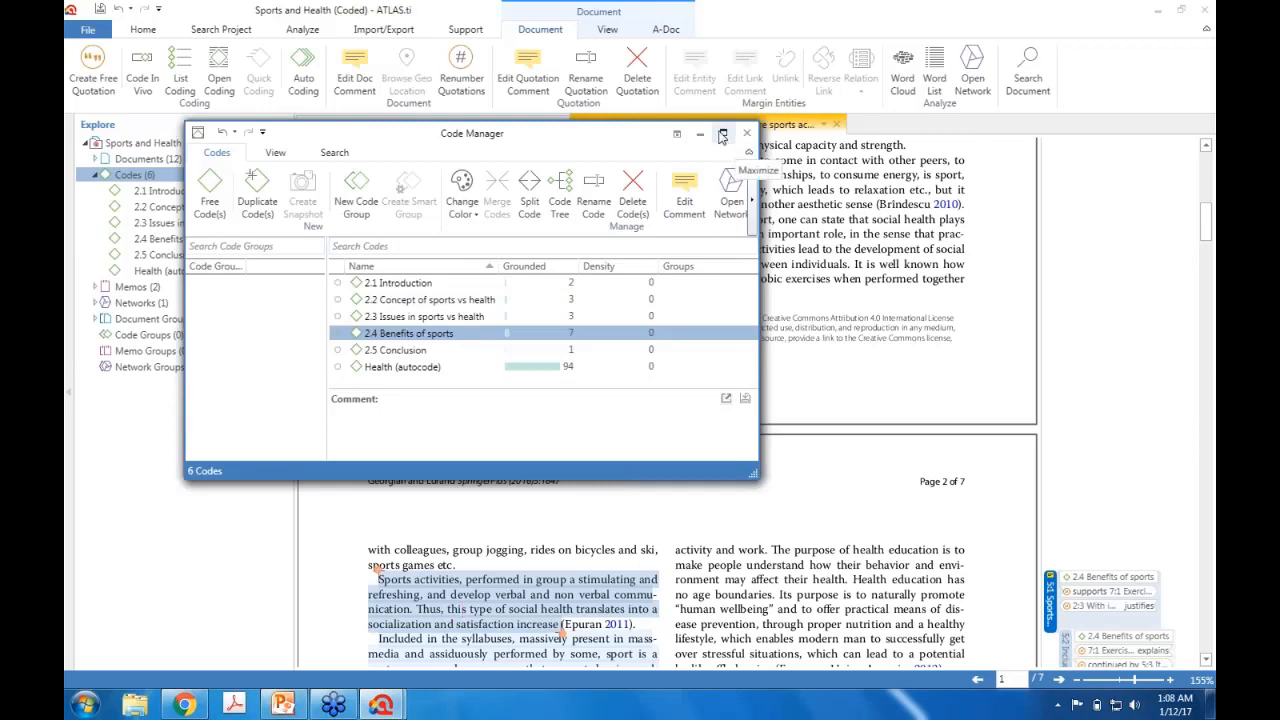
pyautogui.click(723, 133)
pyautogui.click(857, 72)
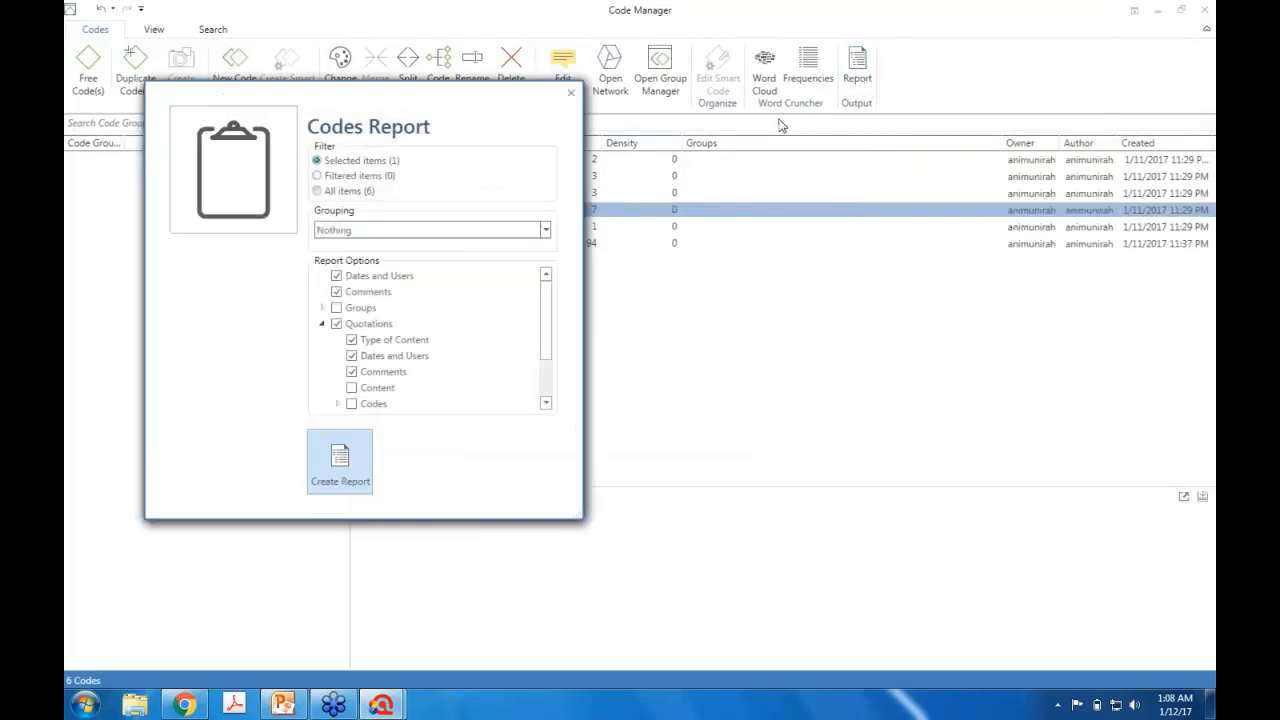
pyautogui.click(337, 292)
pyautogui.click(337, 292)
pyautogui.click(340, 462)
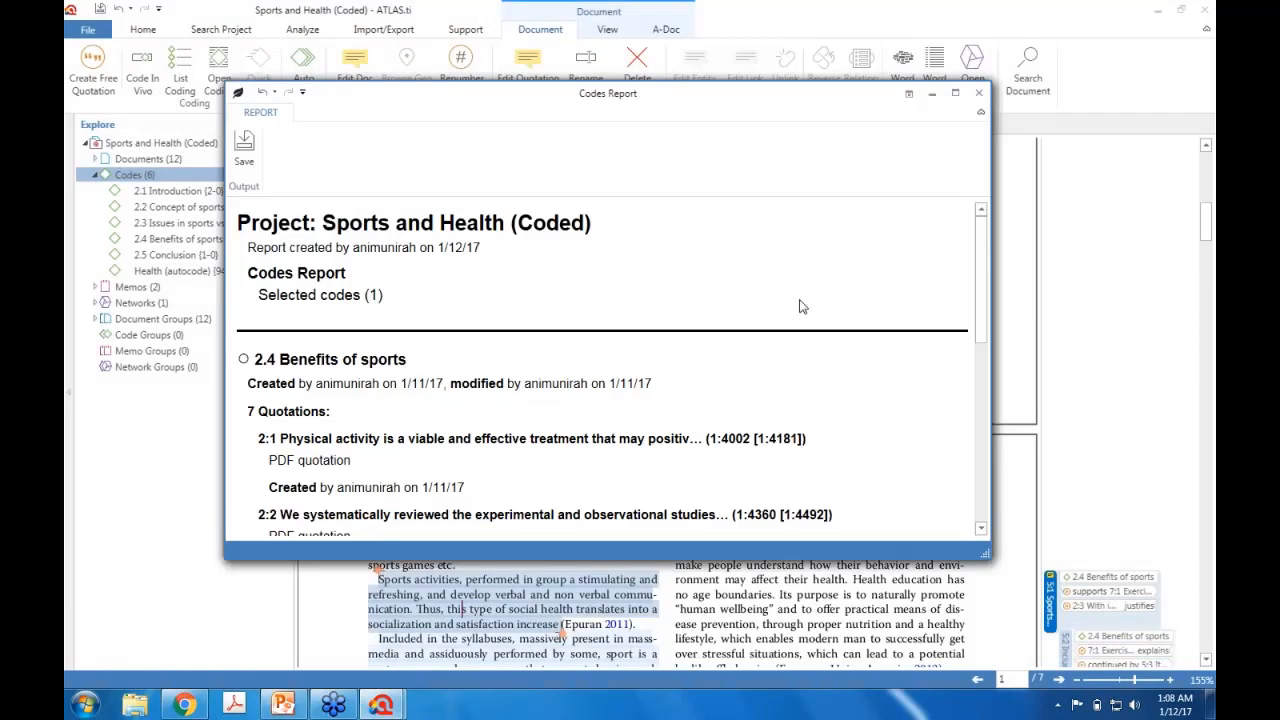
# Step: Examine the maximized codes report, focusing on the entry for quotation 5:1, its comment and its location reference
pyautogui.click(955, 93)
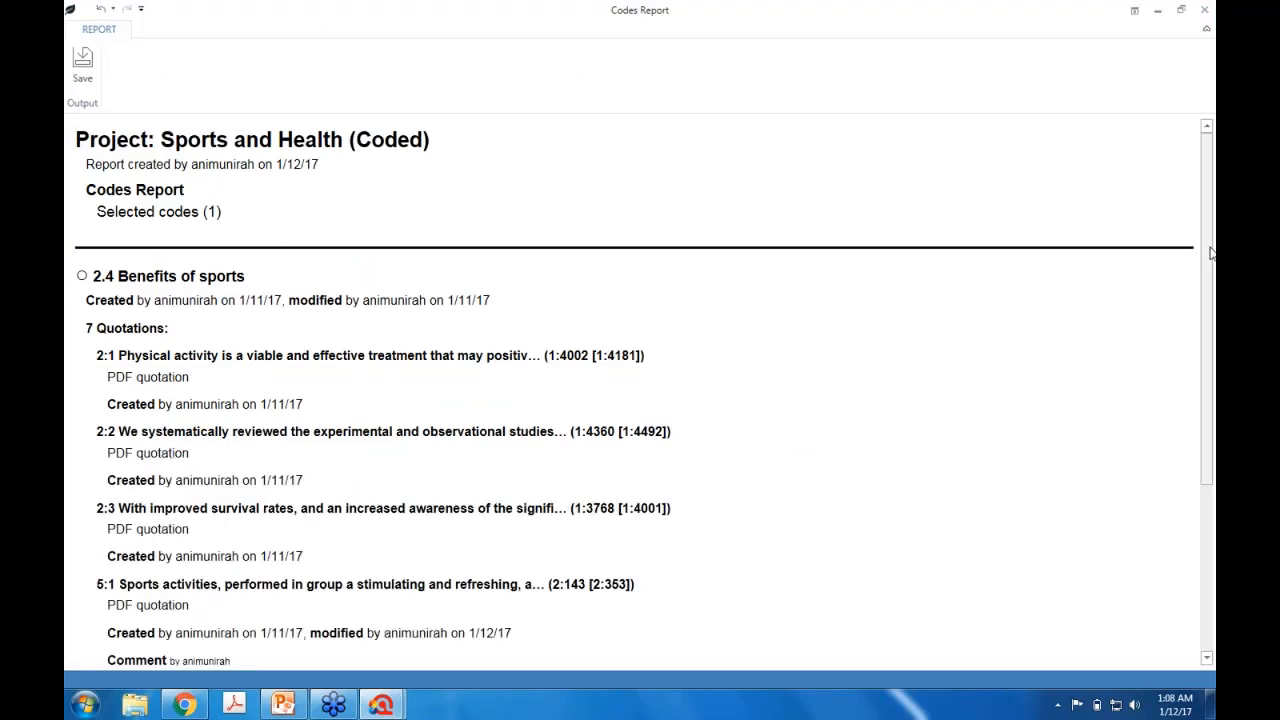
pyautogui.scroll(-3, 1210, 253)
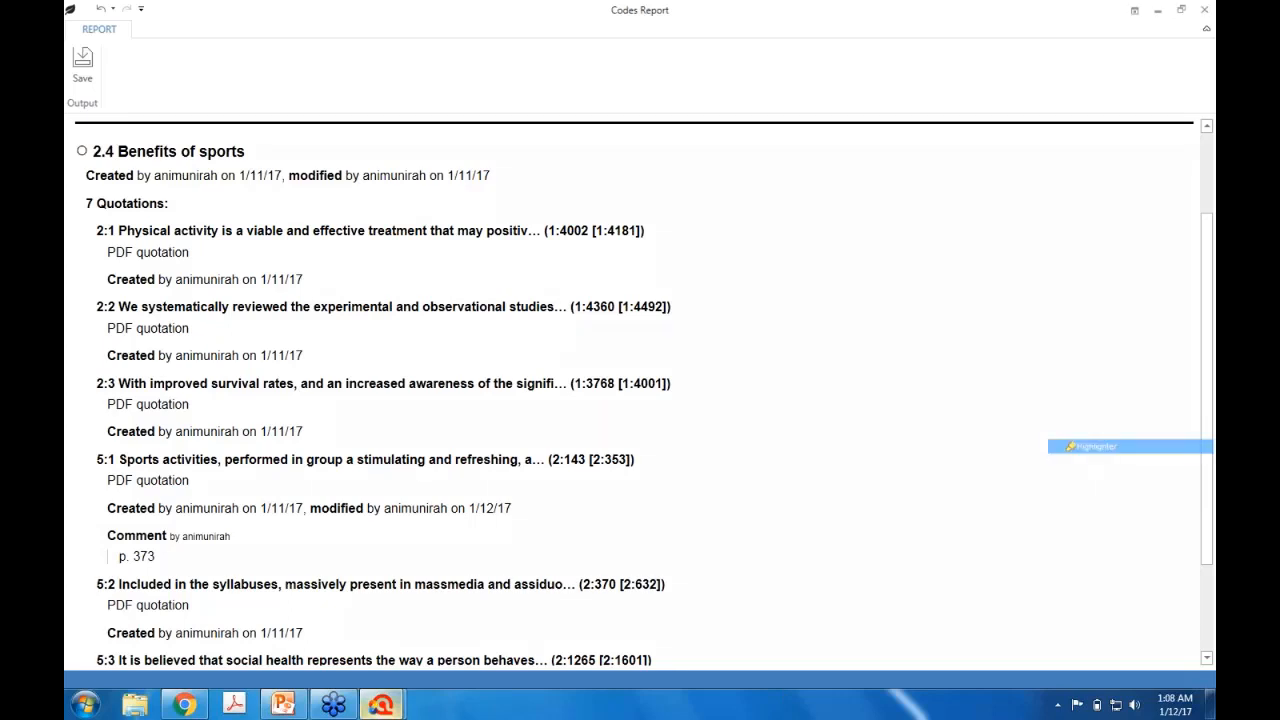
pyautogui.moveTo(84, 564)
pyautogui.mouseDown()
pyautogui.moveTo(86, 540)
pyautogui.moveTo(449, 409)
pyautogui.moveTo(246, 572)
pyautogui.moveTo(100, 560)
pyautogui.mouseUp()
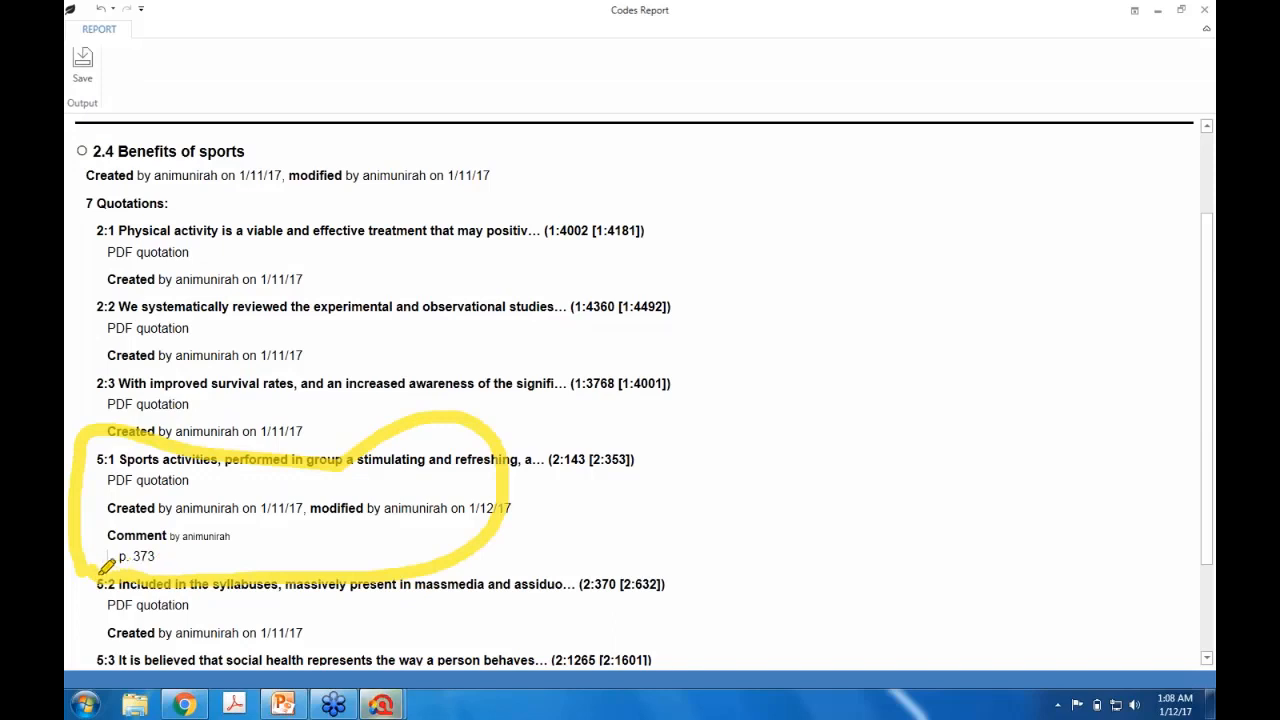
pyautogui.moveTo(106, 564)
pyautogui.mouseDown()
pyautogui.moveTo(224, 510)
pyautogui.moveTo(255, 540)
pyautogui.moveTo(160, 588)
pyautogui.mouseUp()
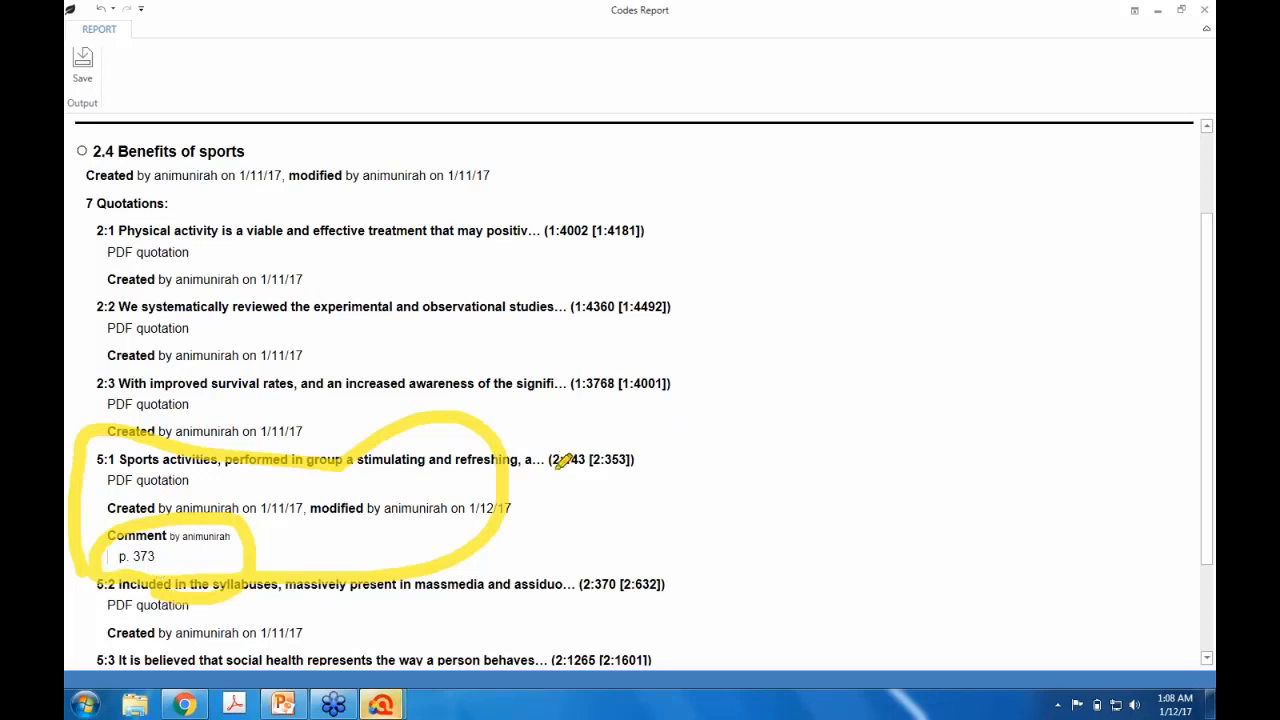
pyautogui.moveTo(549, 471)
pyautogui.mouseDown()
pyautogui.moveTo(571, 443)
pyautogui.moveTo(563, 471)
pyautogui.moveTo(545, 475)
pyautogui.mouseUp()
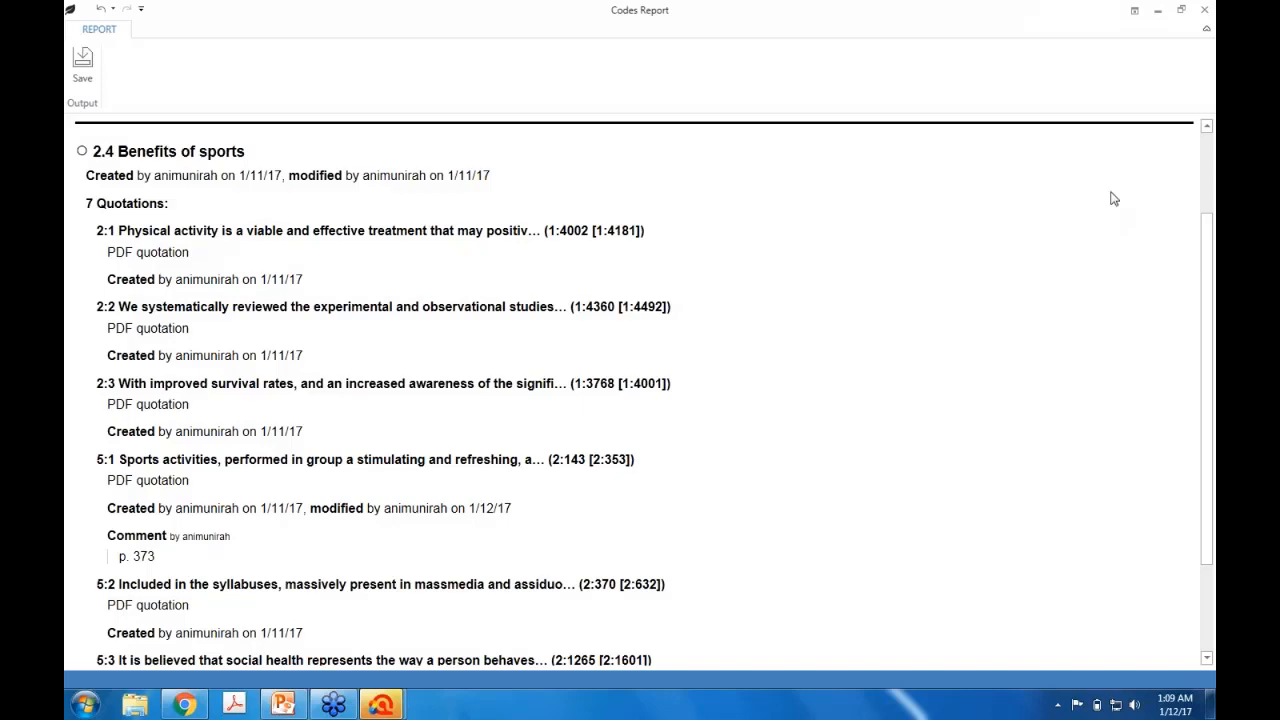
# Step: Close the codes report and the Code Manager, and switch to the PowerPoint presentation
pyautogui.click(1204, 10)
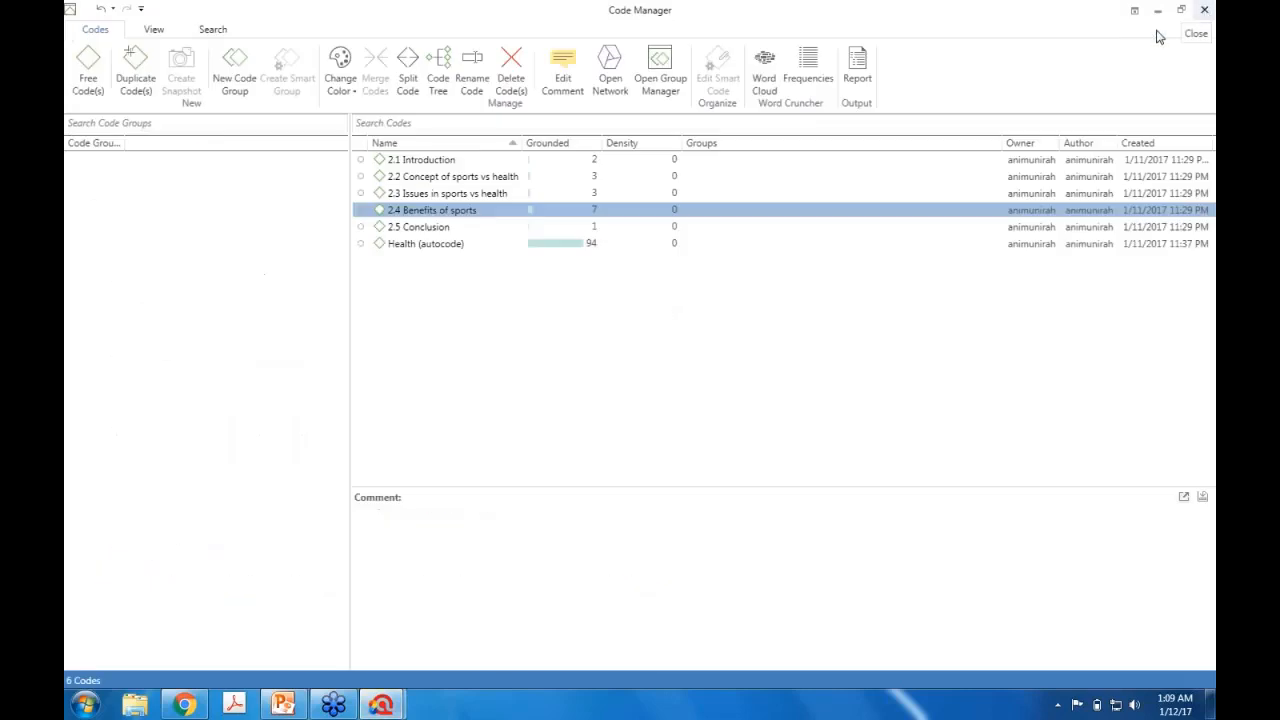
pyautogui.click(1204, 12)
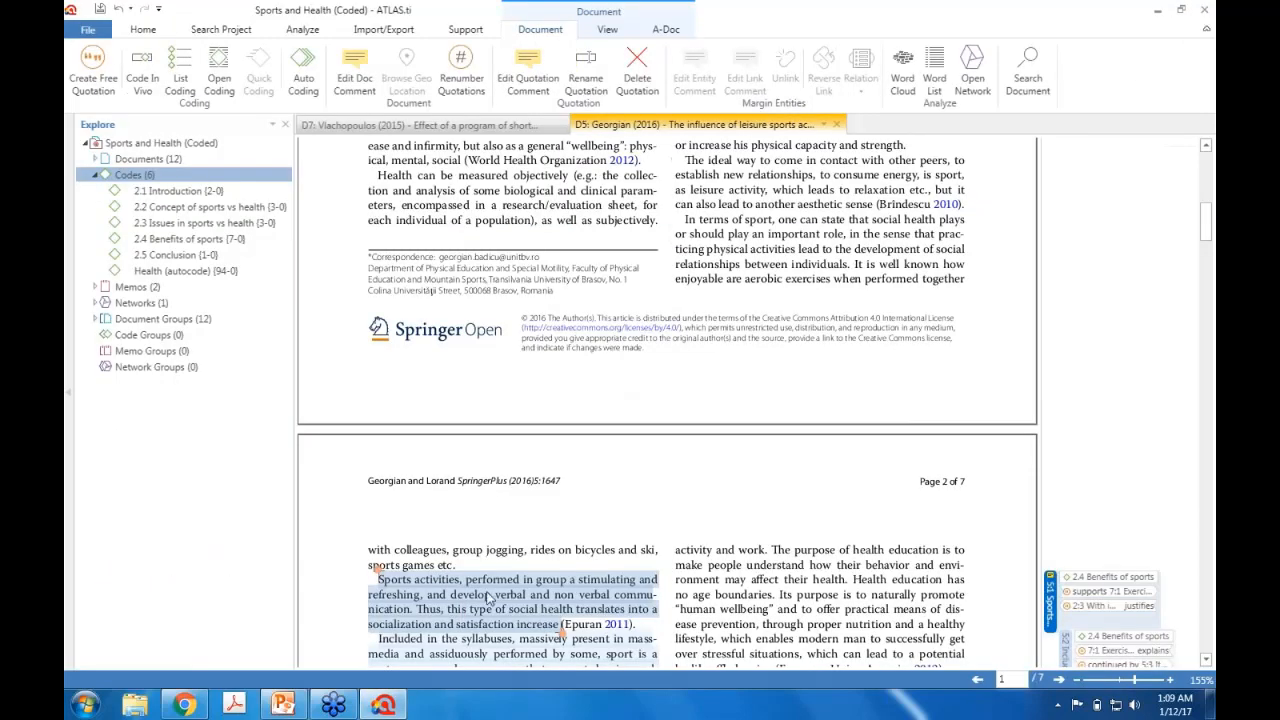
pyautogui.click(279, 706)
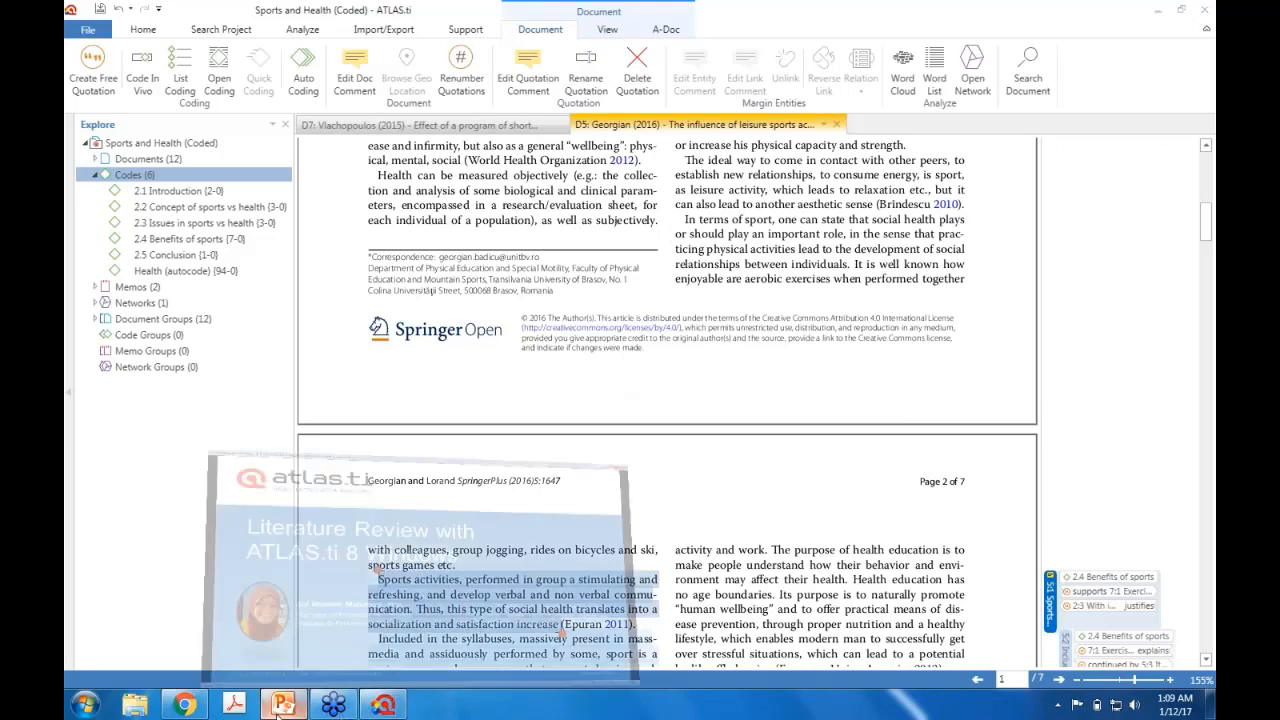